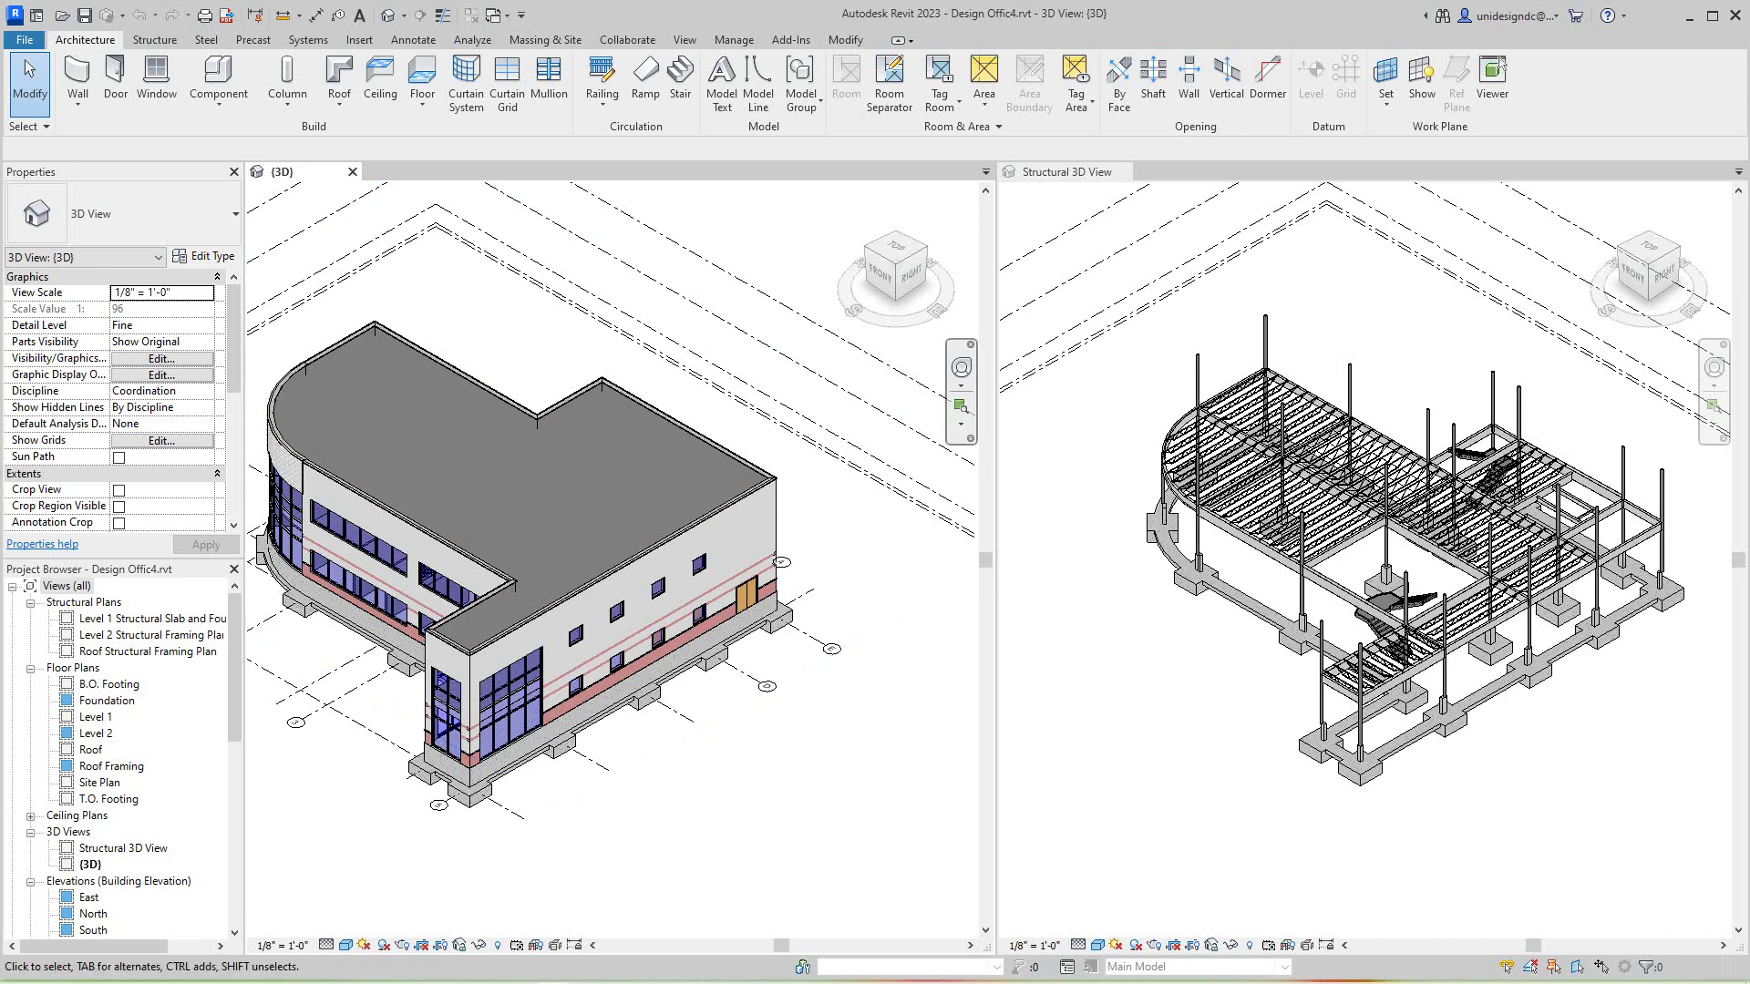
Examine the full building in the 3D view and the framing and footings in the Structural 3D View from different sides.
scroll(825, 478, down, 1)
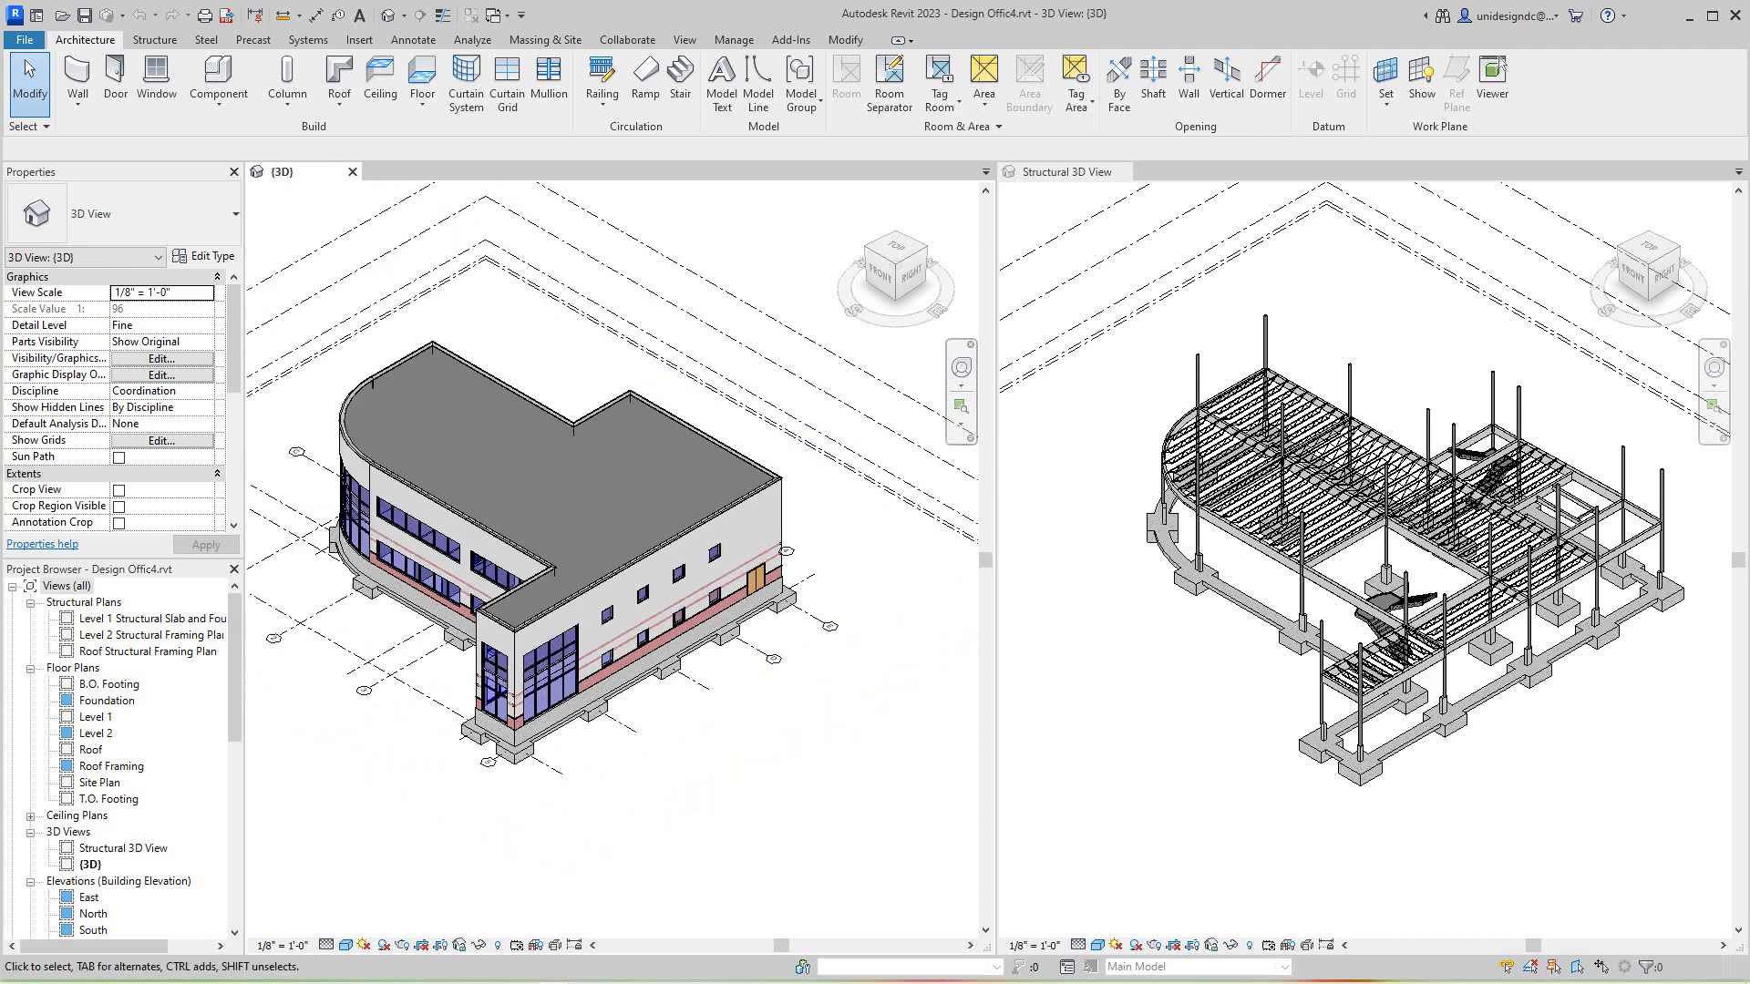
scroll(665, 520, up, 3)
scroll(1375, 687, up, 1)
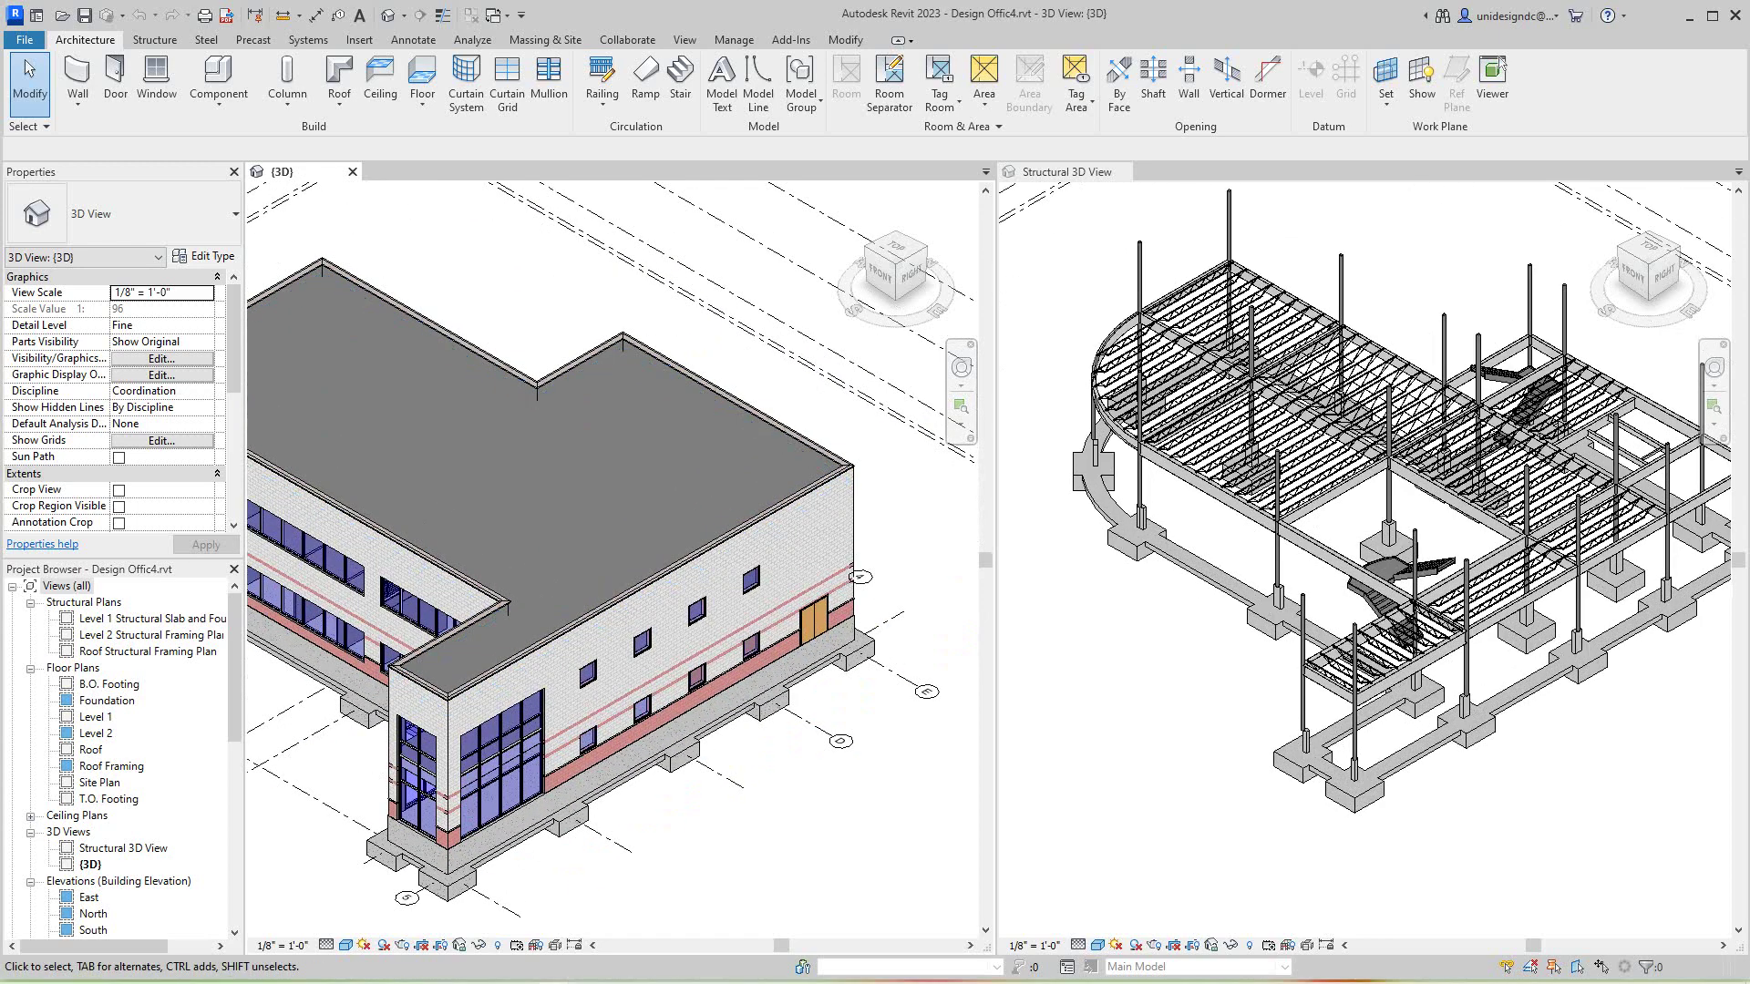
scroll(1513, 720, down, 1)
scroll(1513, 729, up, 1)
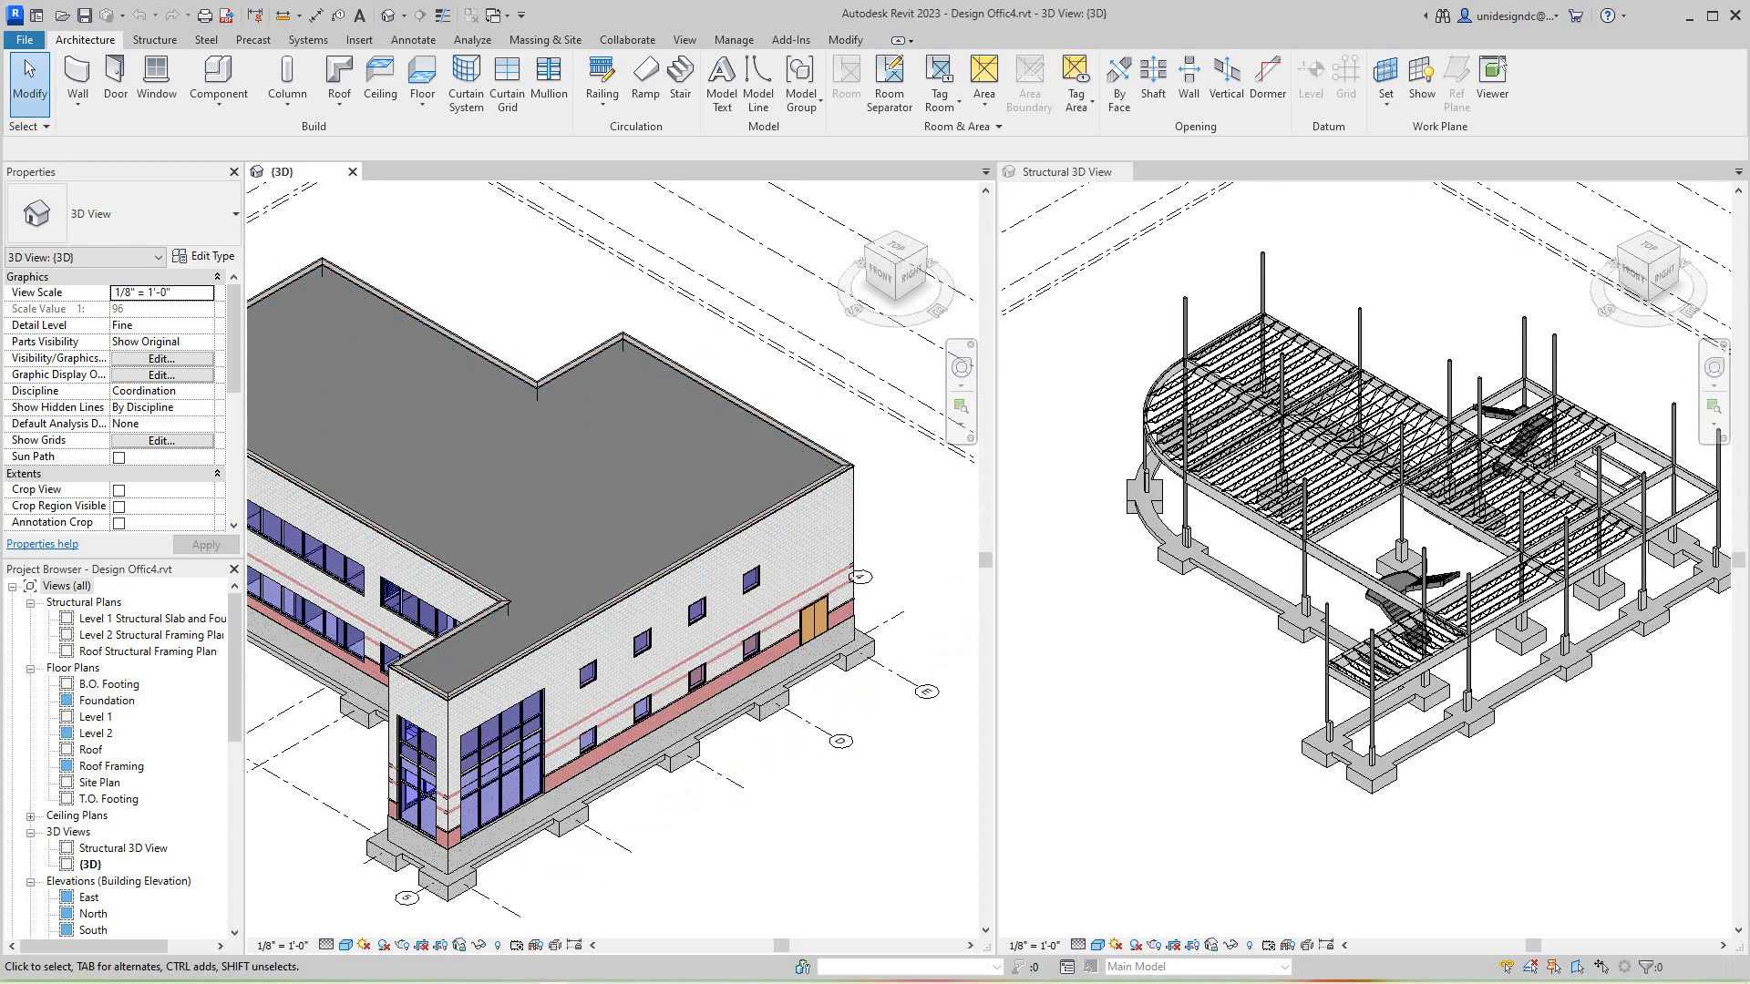
click(1513, 729)
scroll(1513, 729, down, 1)
middle_drag(1513, 729, 1488, 746)
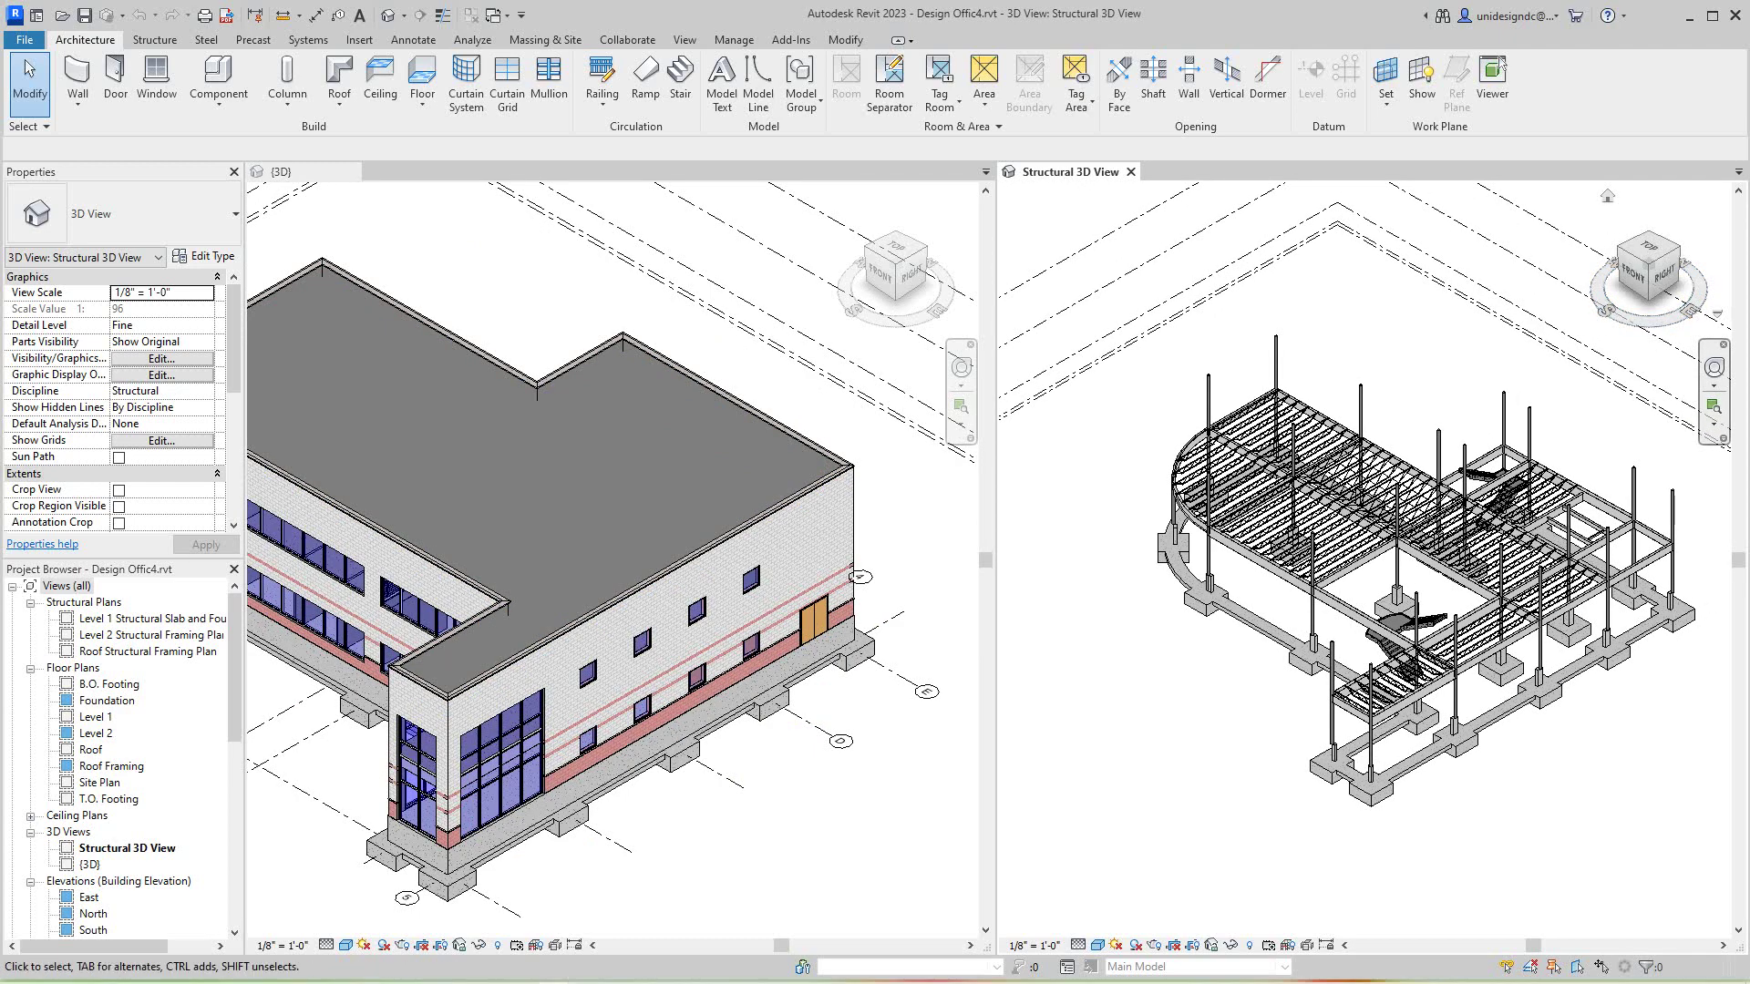
mouse_move(1664, 277)
mouse_down()
mouse_move(1612, 224)
mouse_move(1649, 289)
mouse_move(1684, 312)
mouse_move(1728, 301)
mouse_up()
click(1649, 266)
scroll(1389, 675, up, 3)
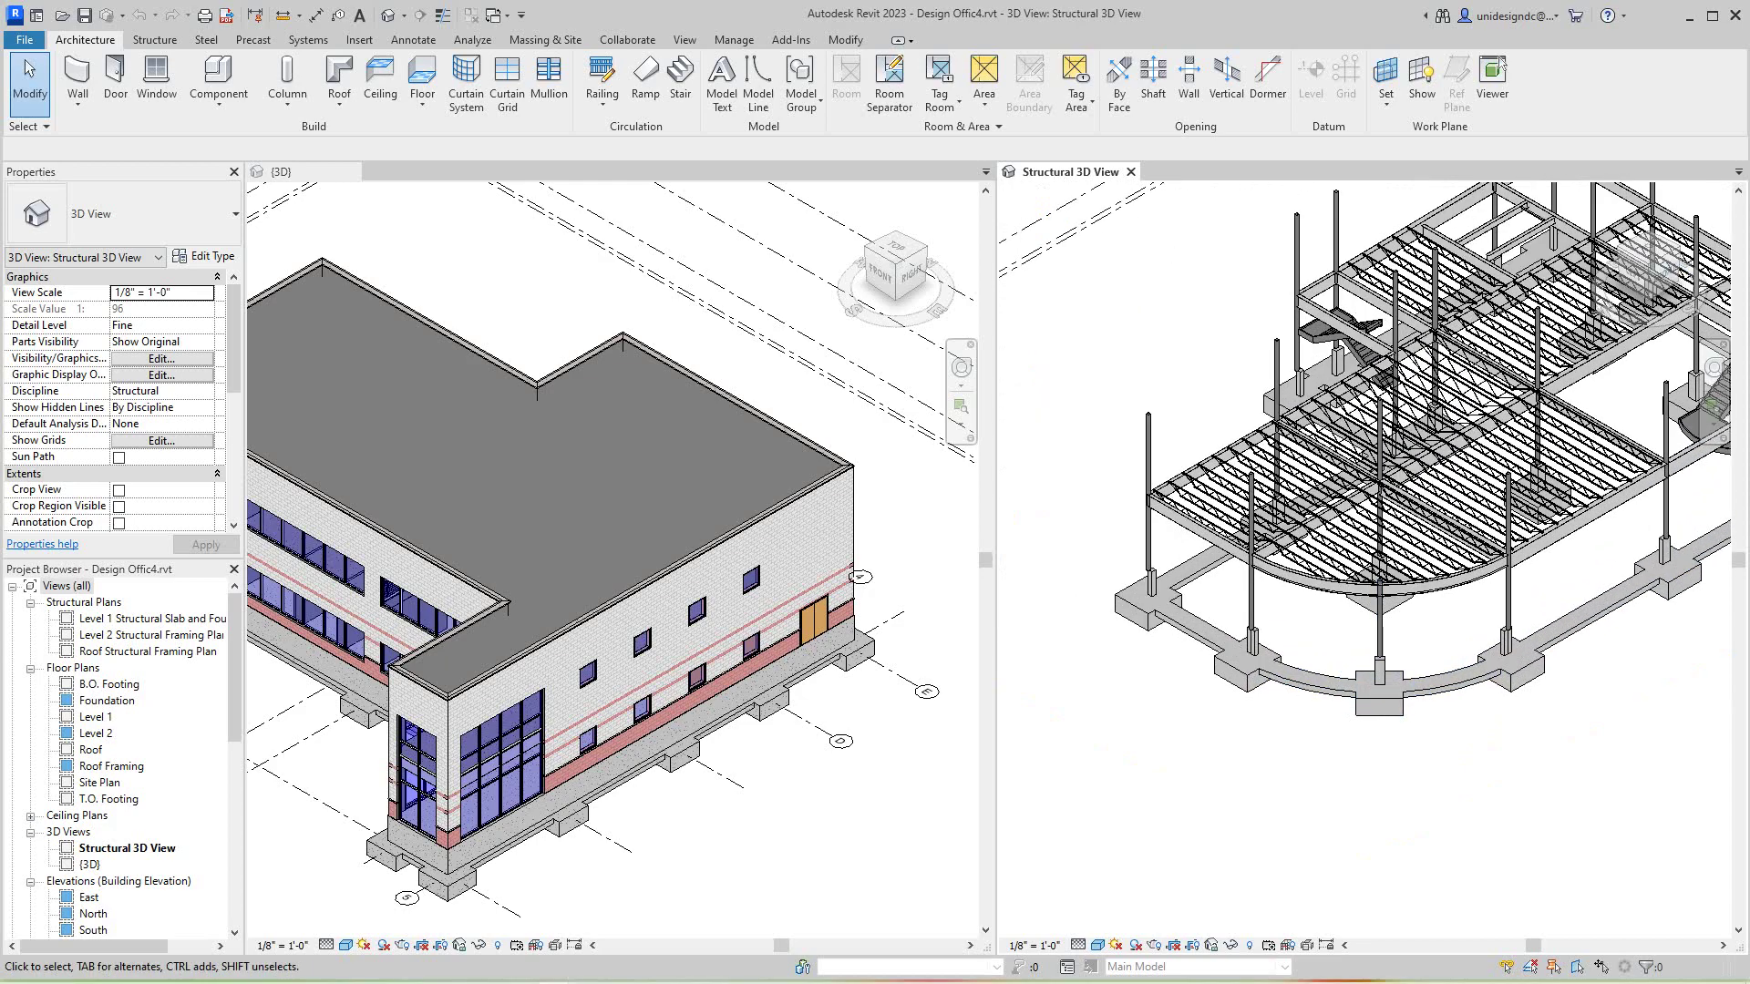
scroll(1330, 654, down, 2)
scroll(1329, 654, up, 2)
scroll(1330, 654, down, 3)
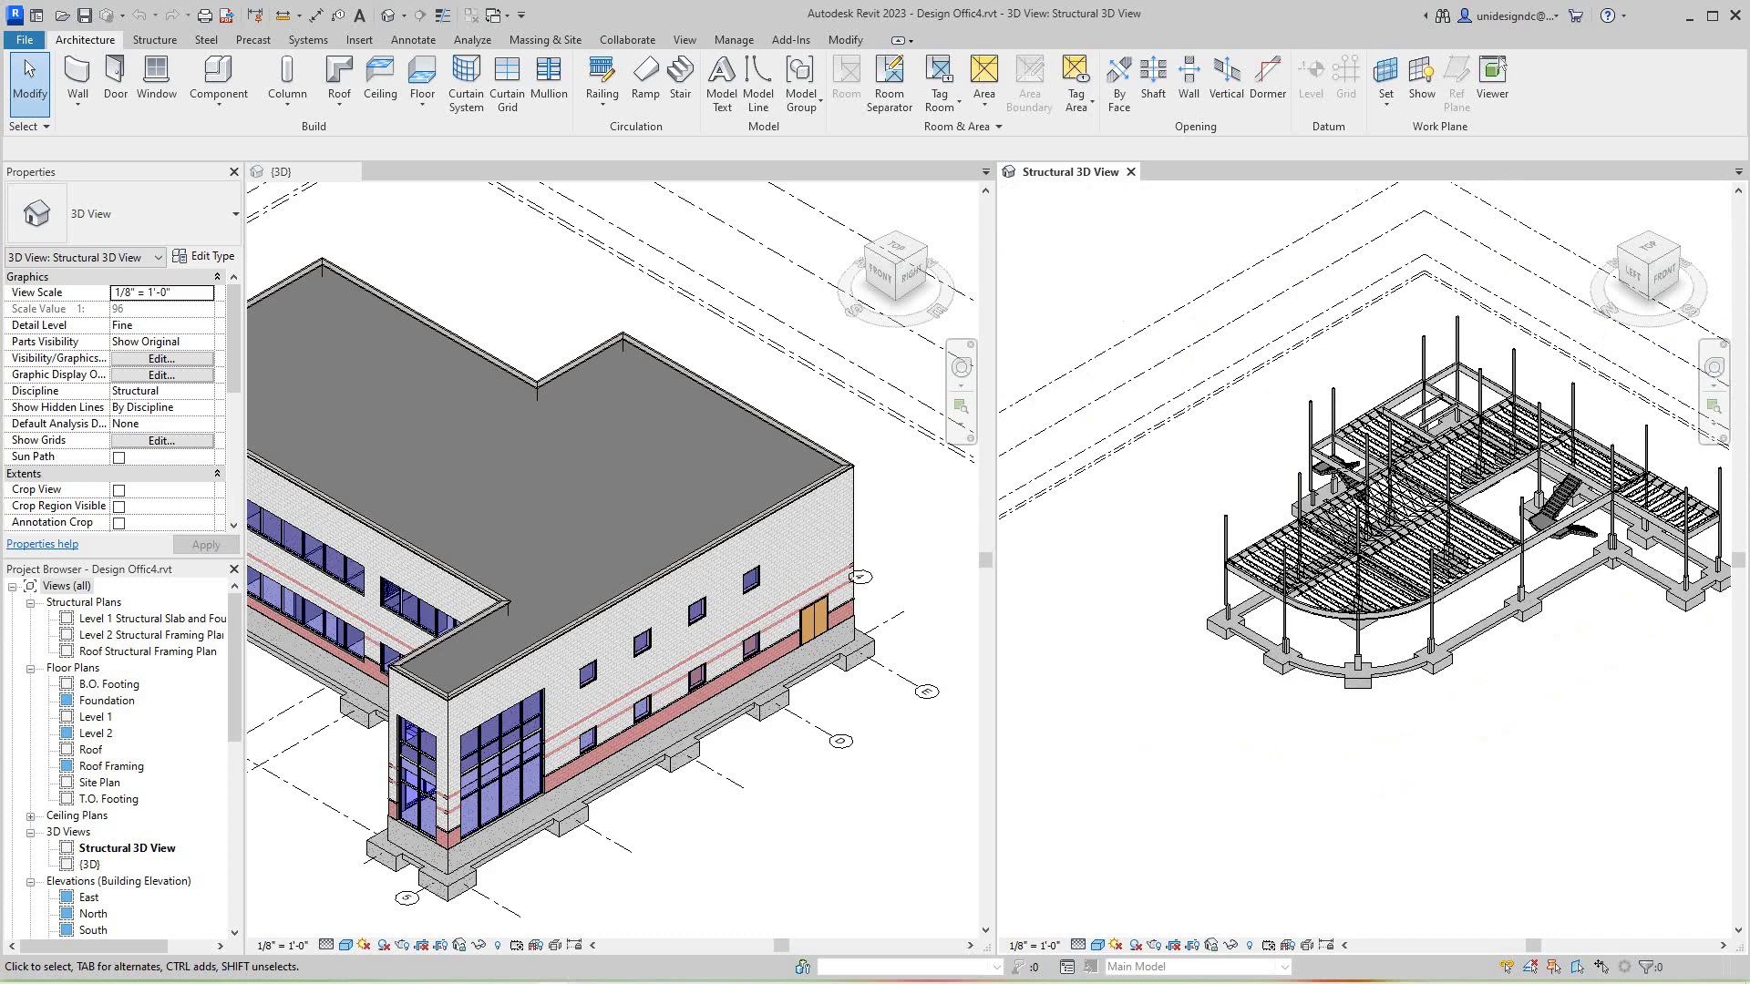
Open the T.O. Footing floor plan and set its underlay base level to None.
double_click(108, 798)
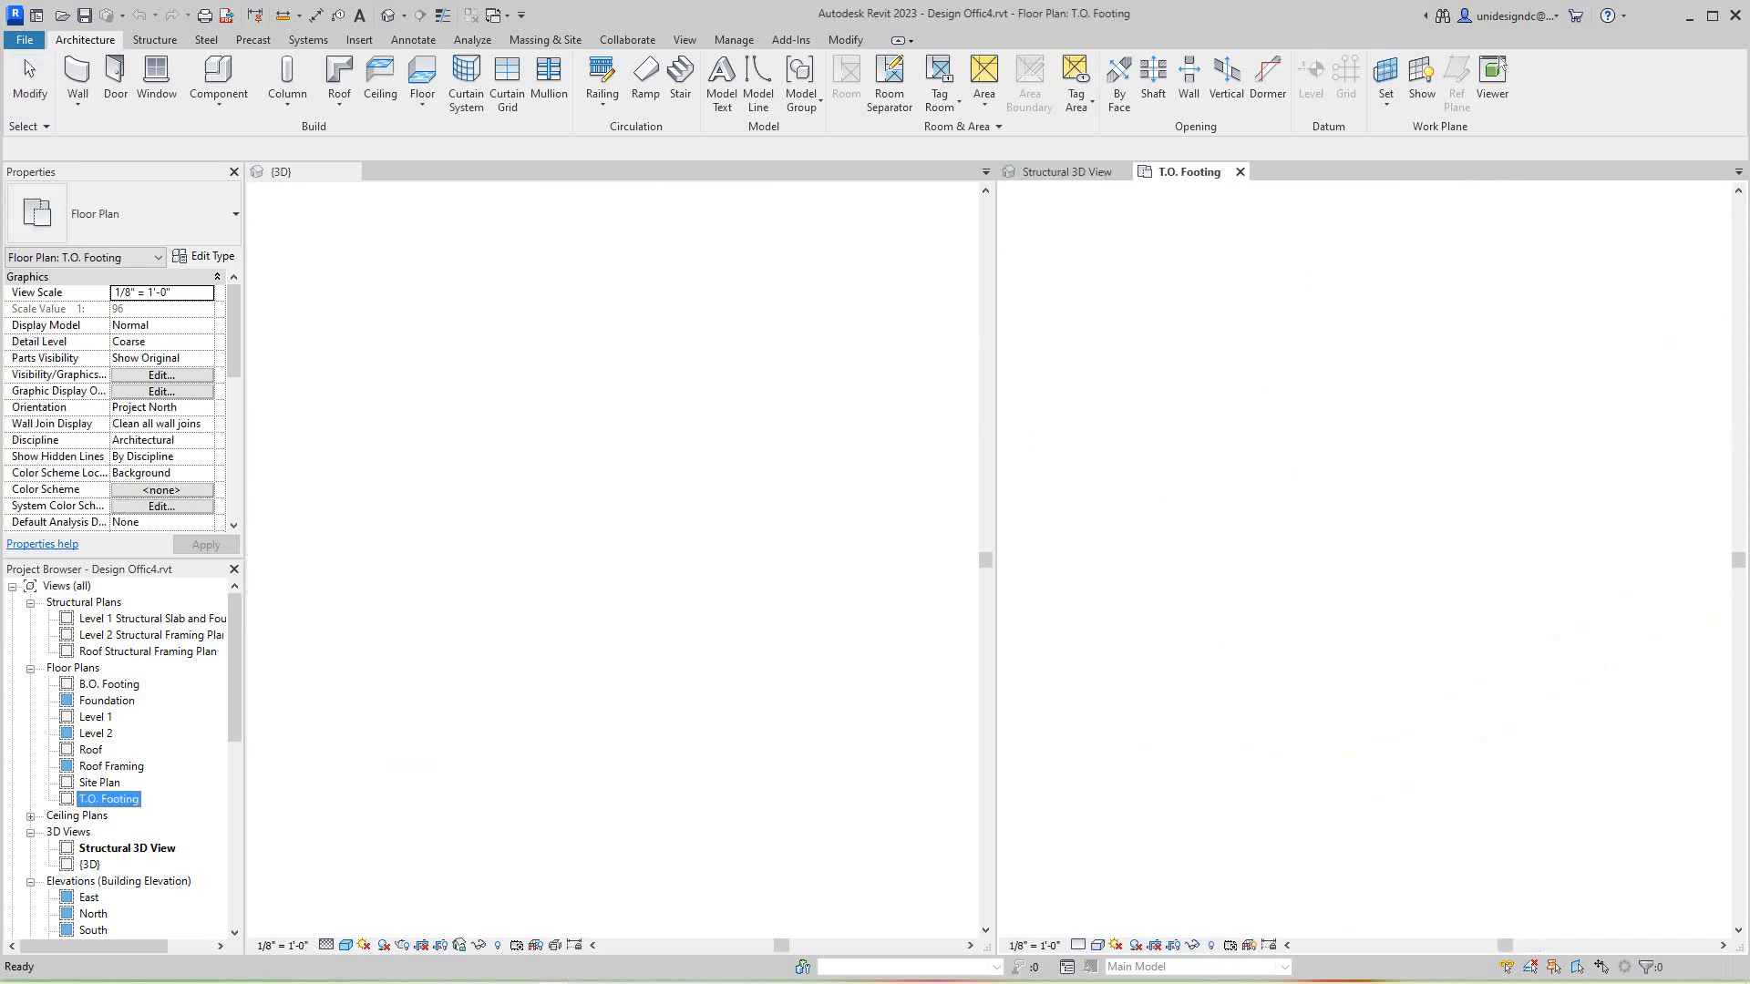
scroll(1466, 554, up, 3)
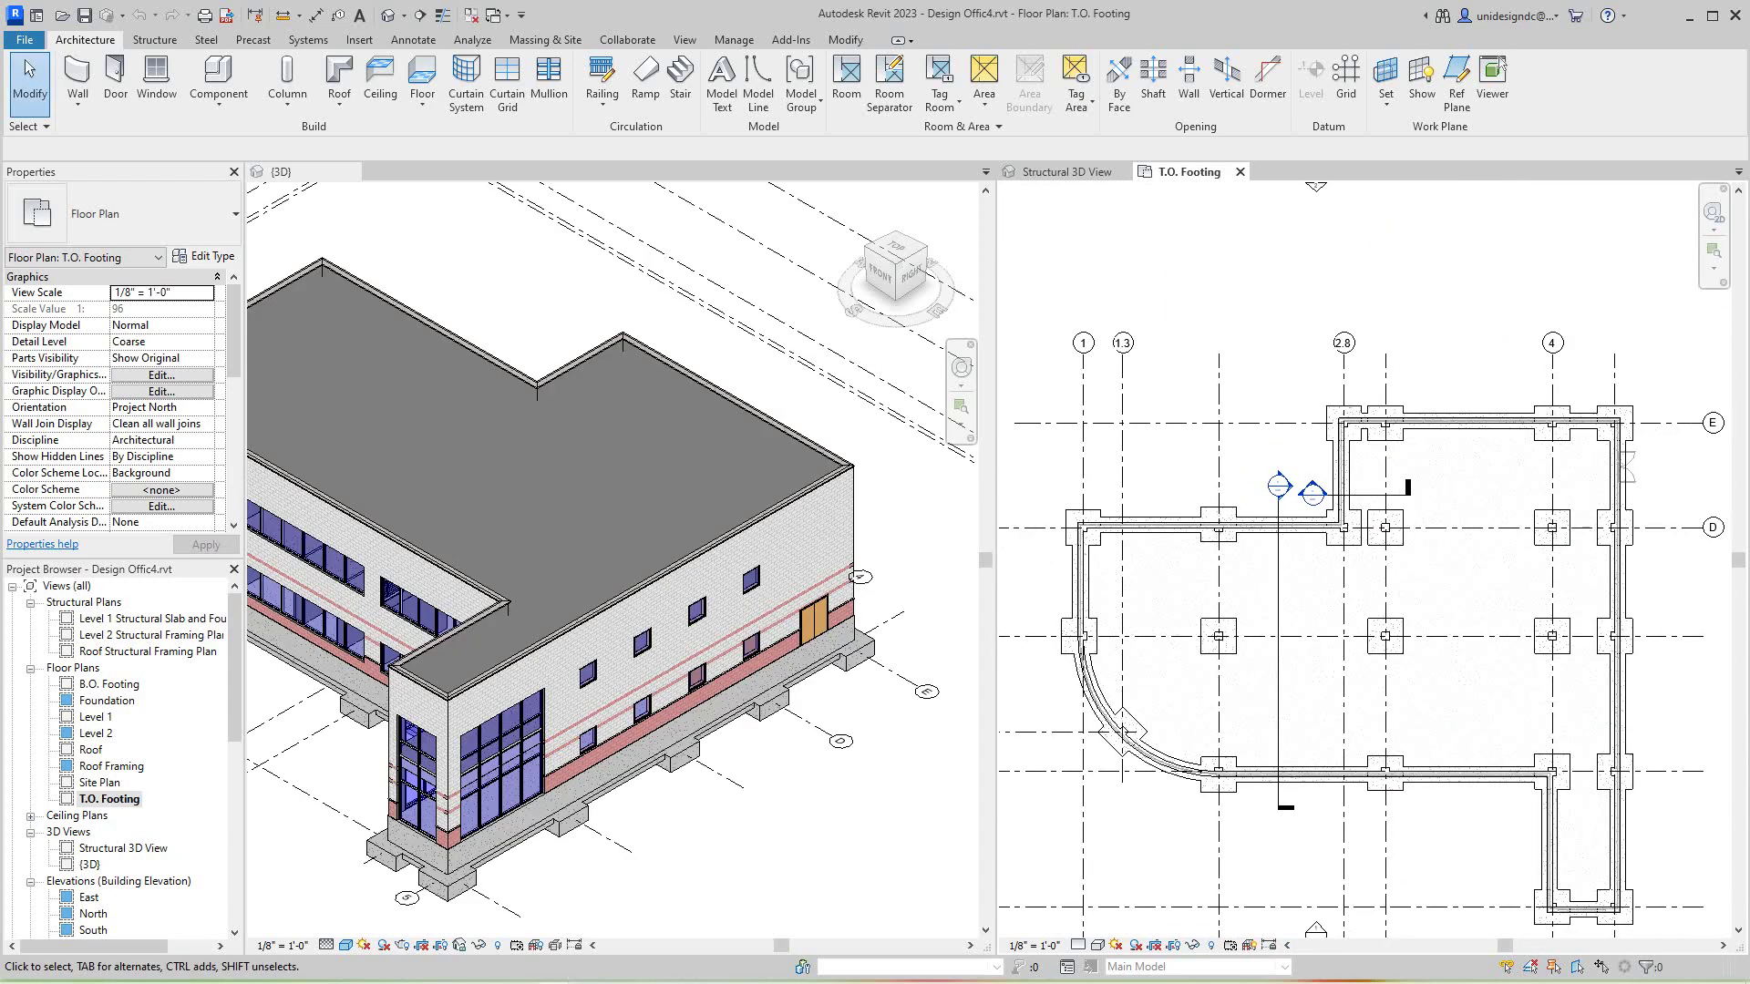
scroll(1254, 591, down, 2)
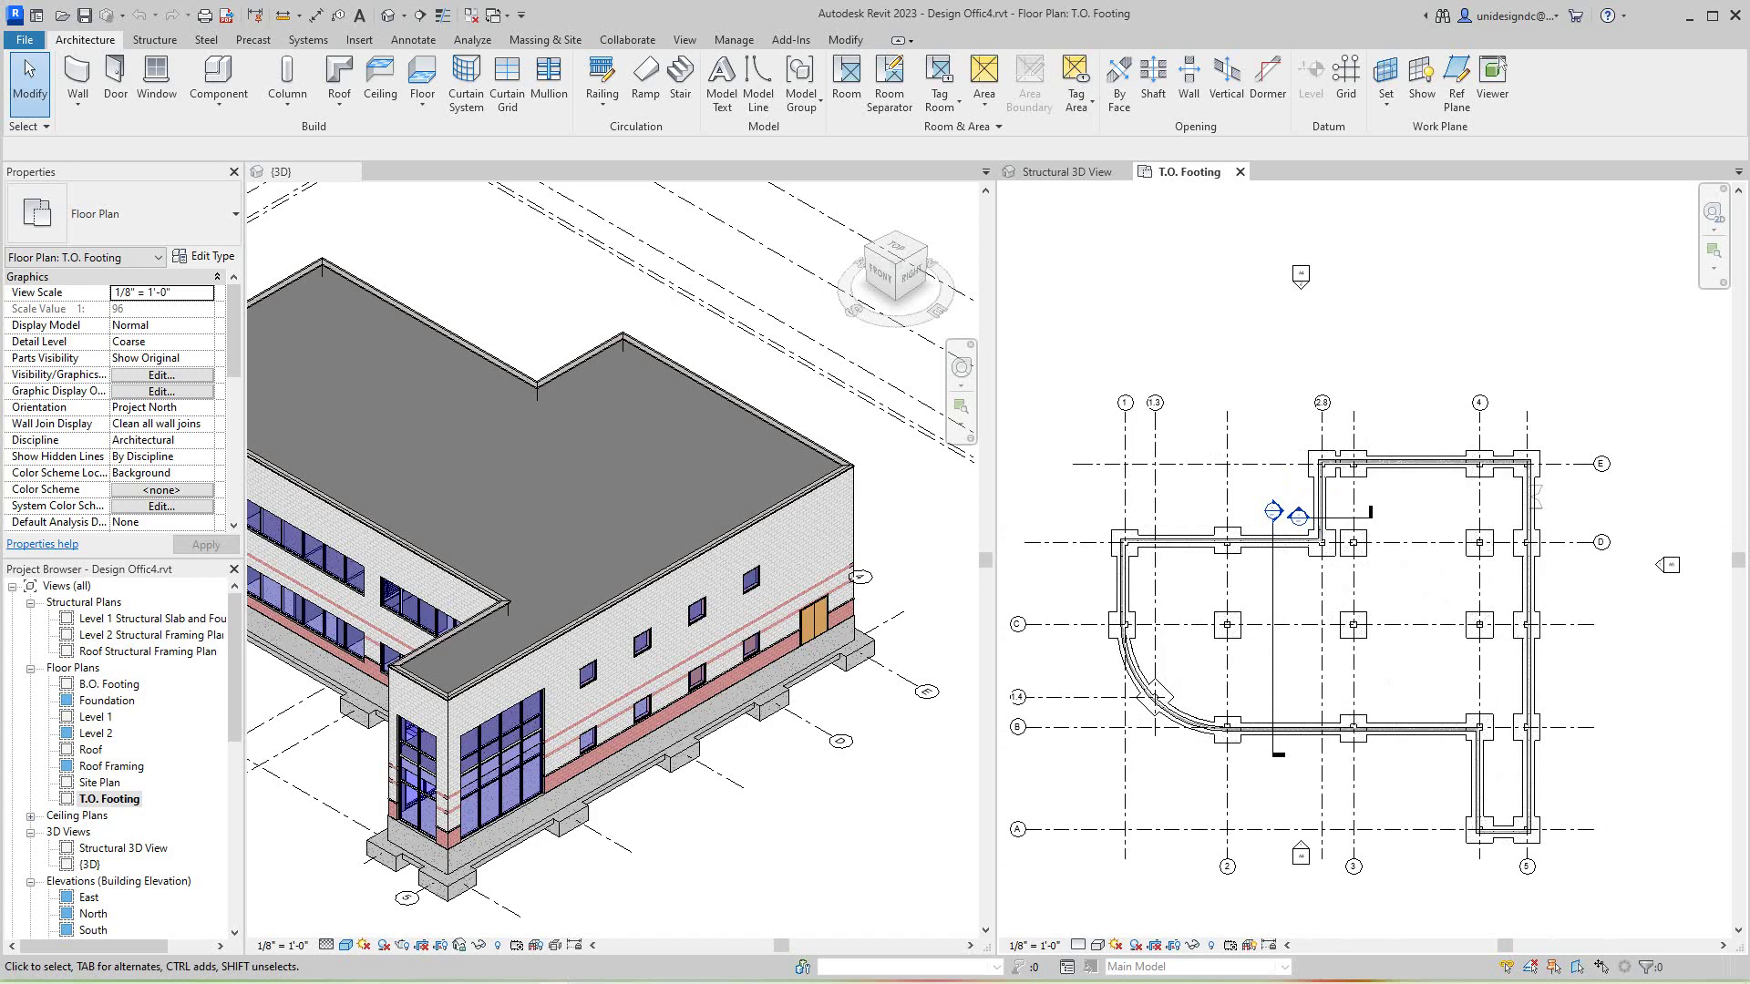
scroll(233, 346, down, 4)
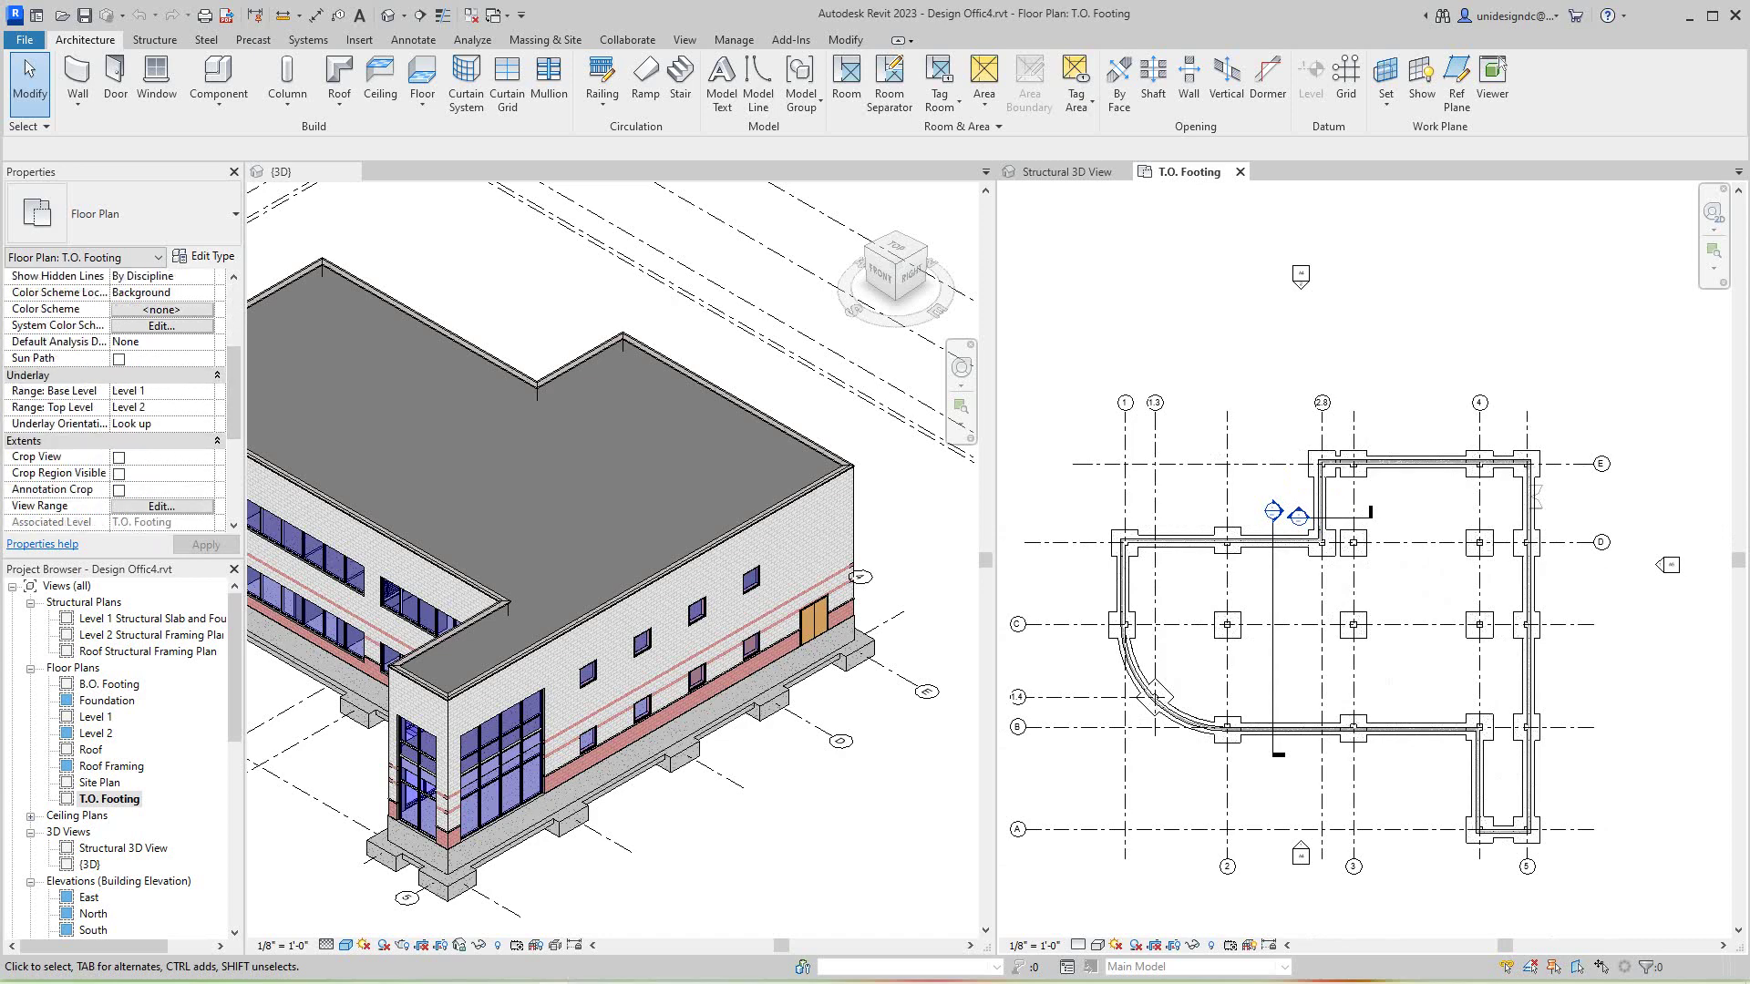
click(206, 391)
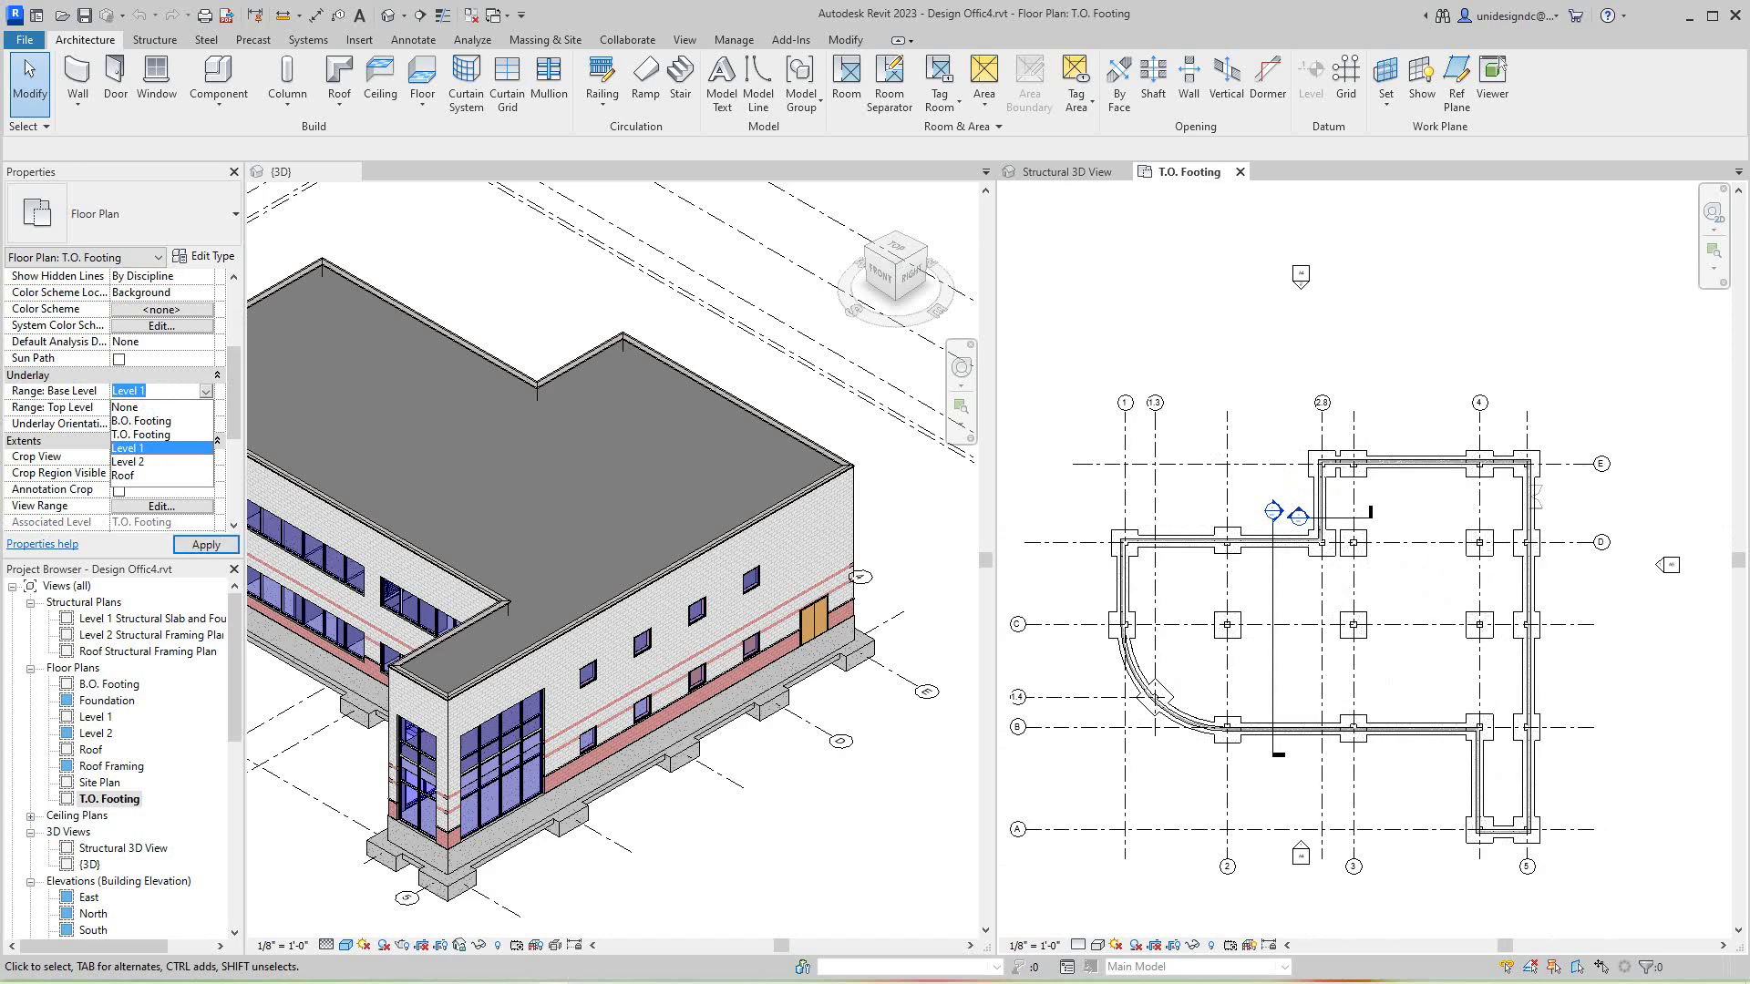
click(124, 406)
scroll(1318, 598, up, 3)
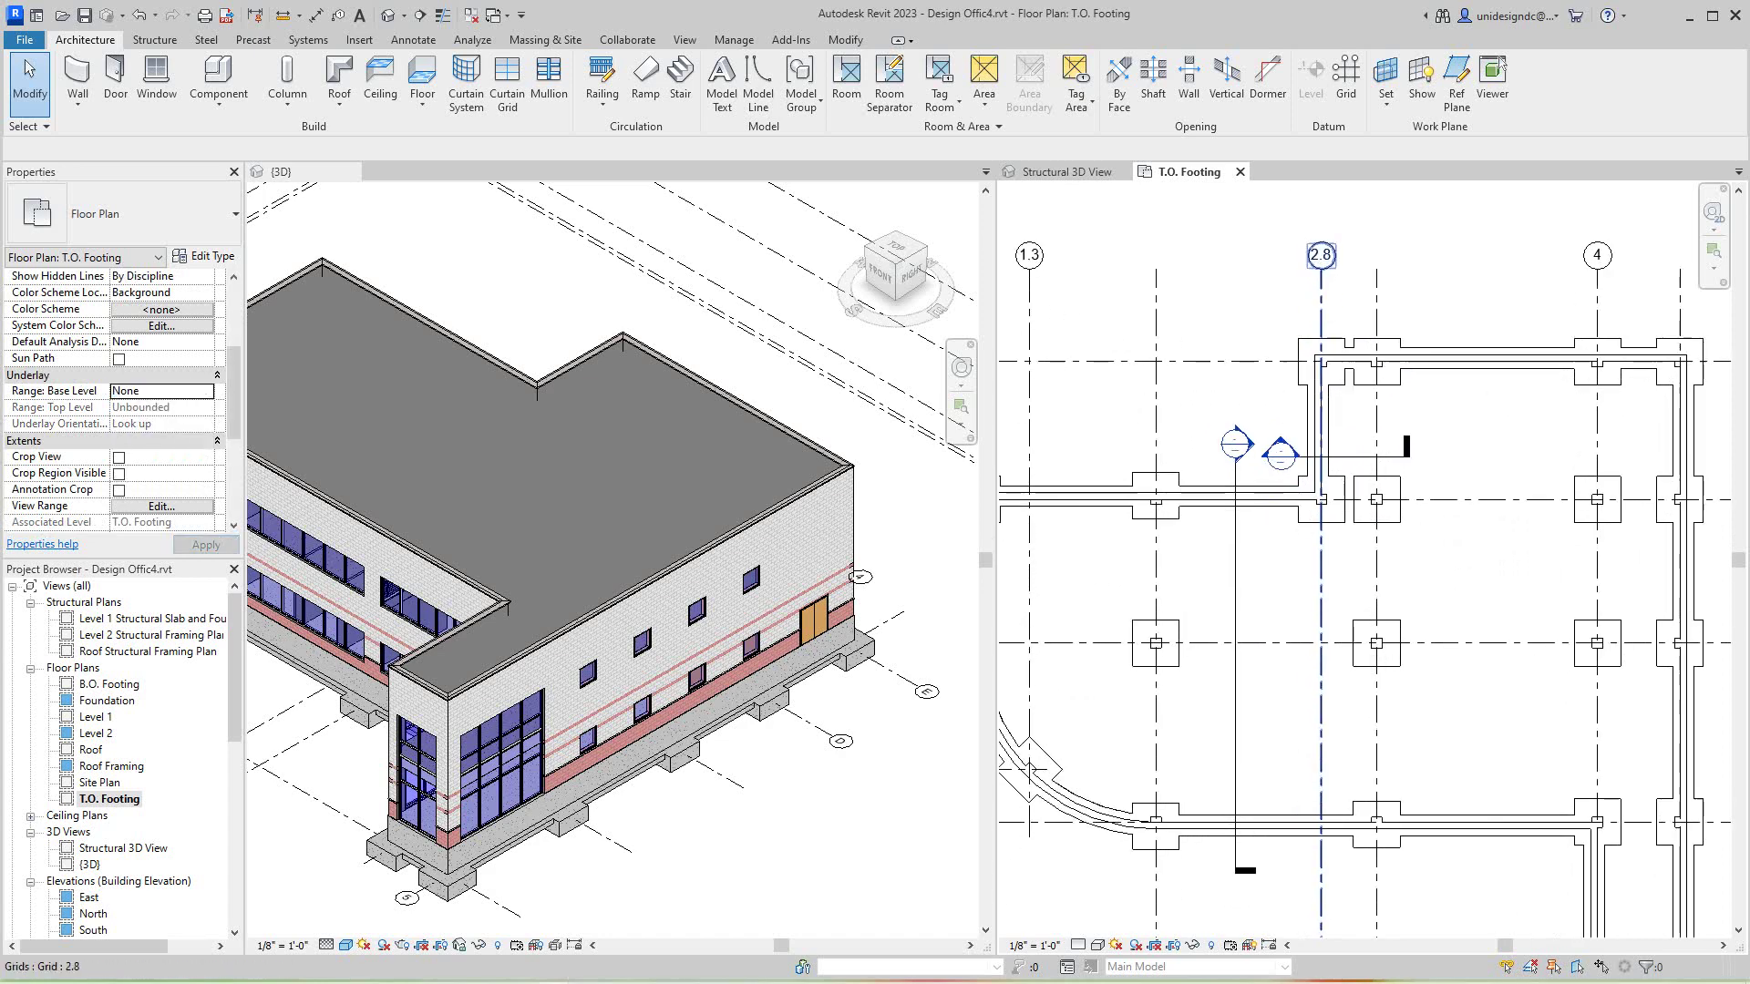
scroll(1321, 583, down, 2)
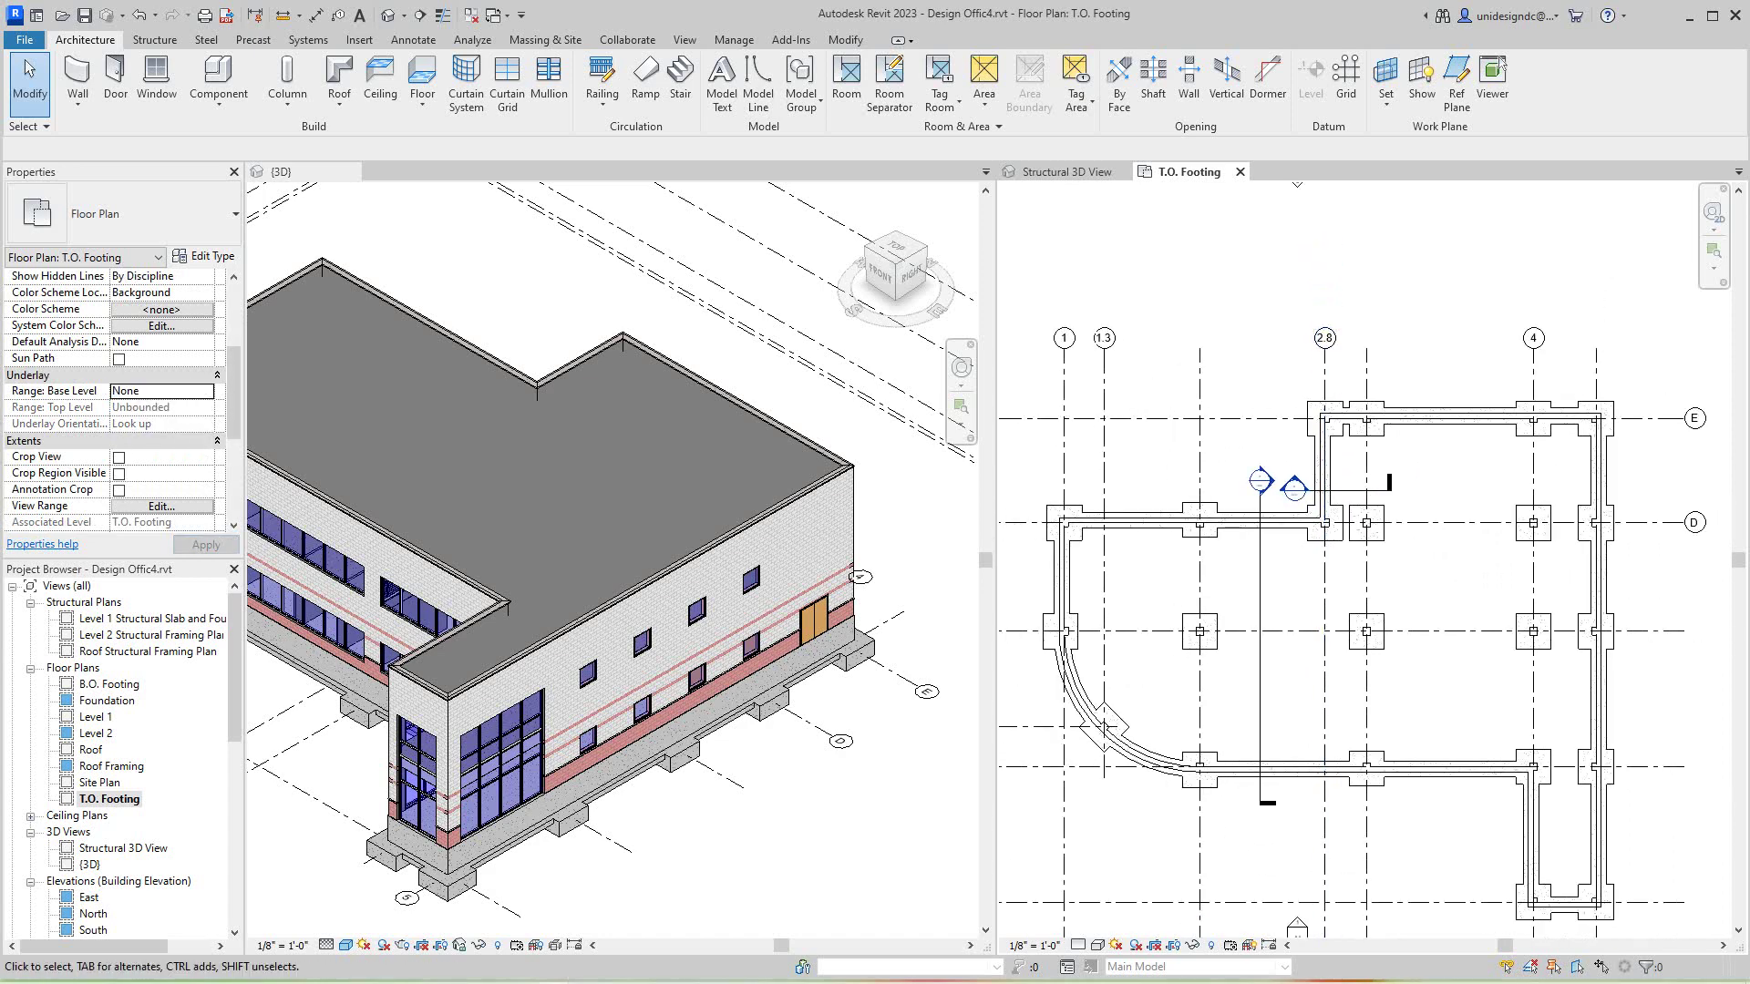
Close the {3D} view so the T.O. Footing plan fills the drawing area, framed on the foundation walls.
scroll(531, 255, down, 1)
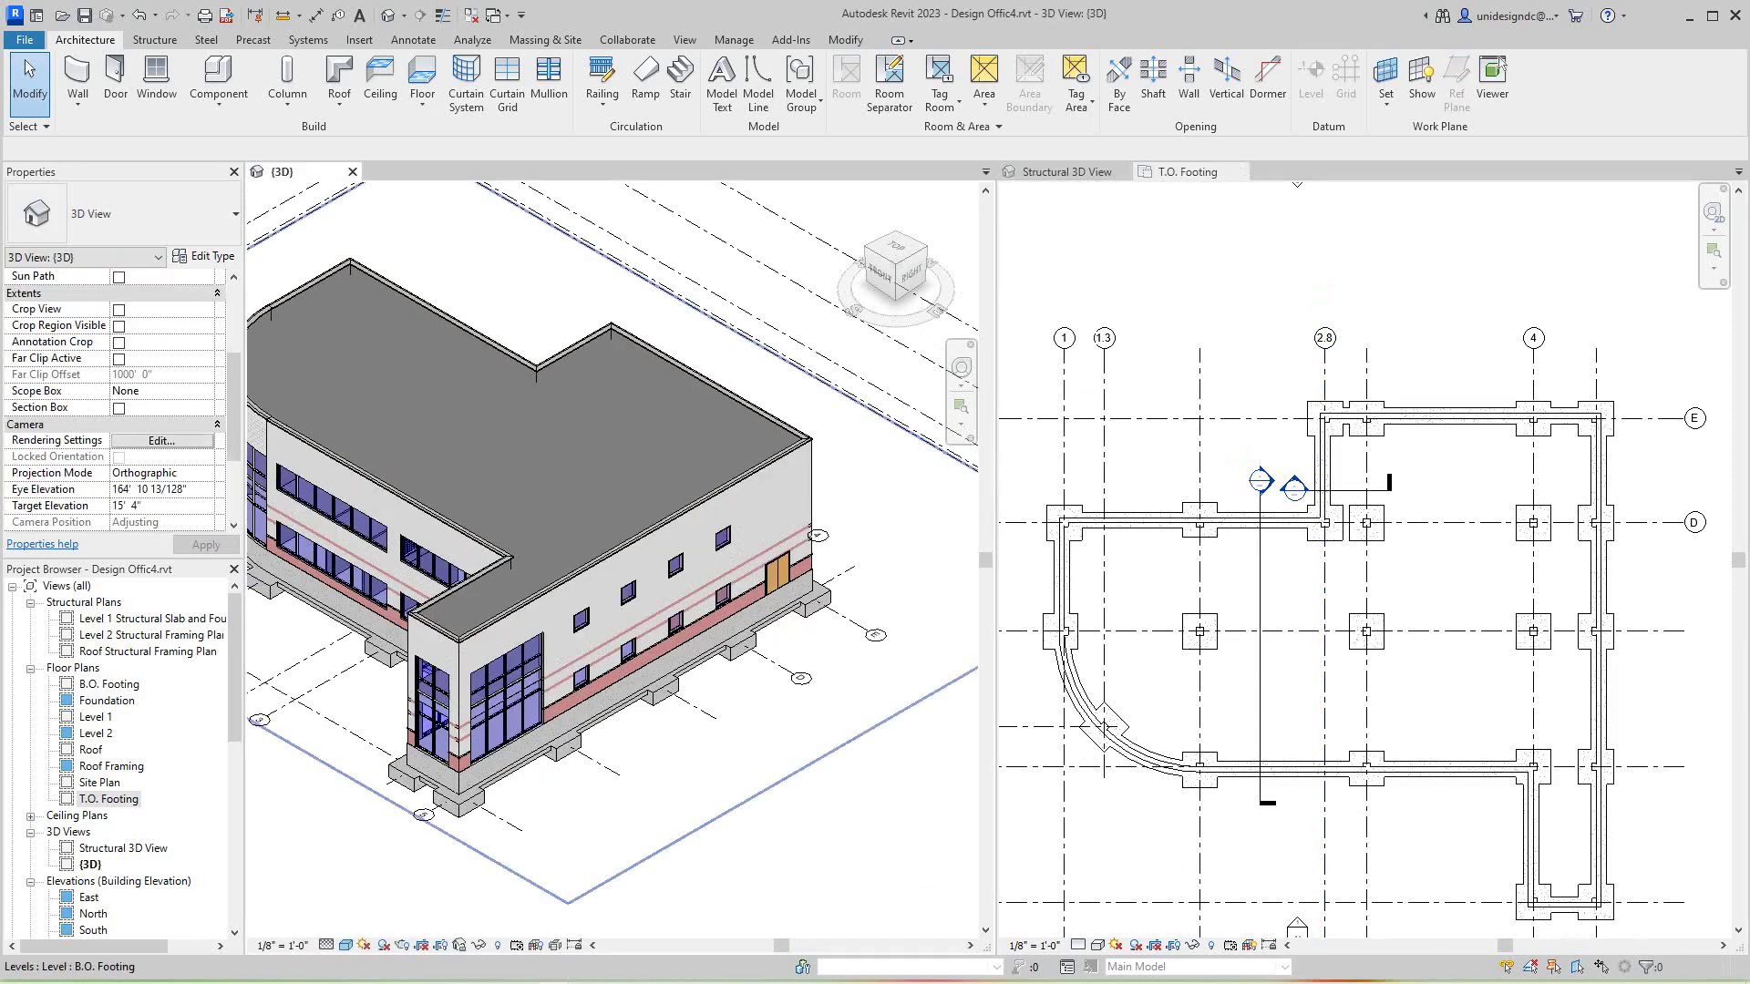
click(351, 171)
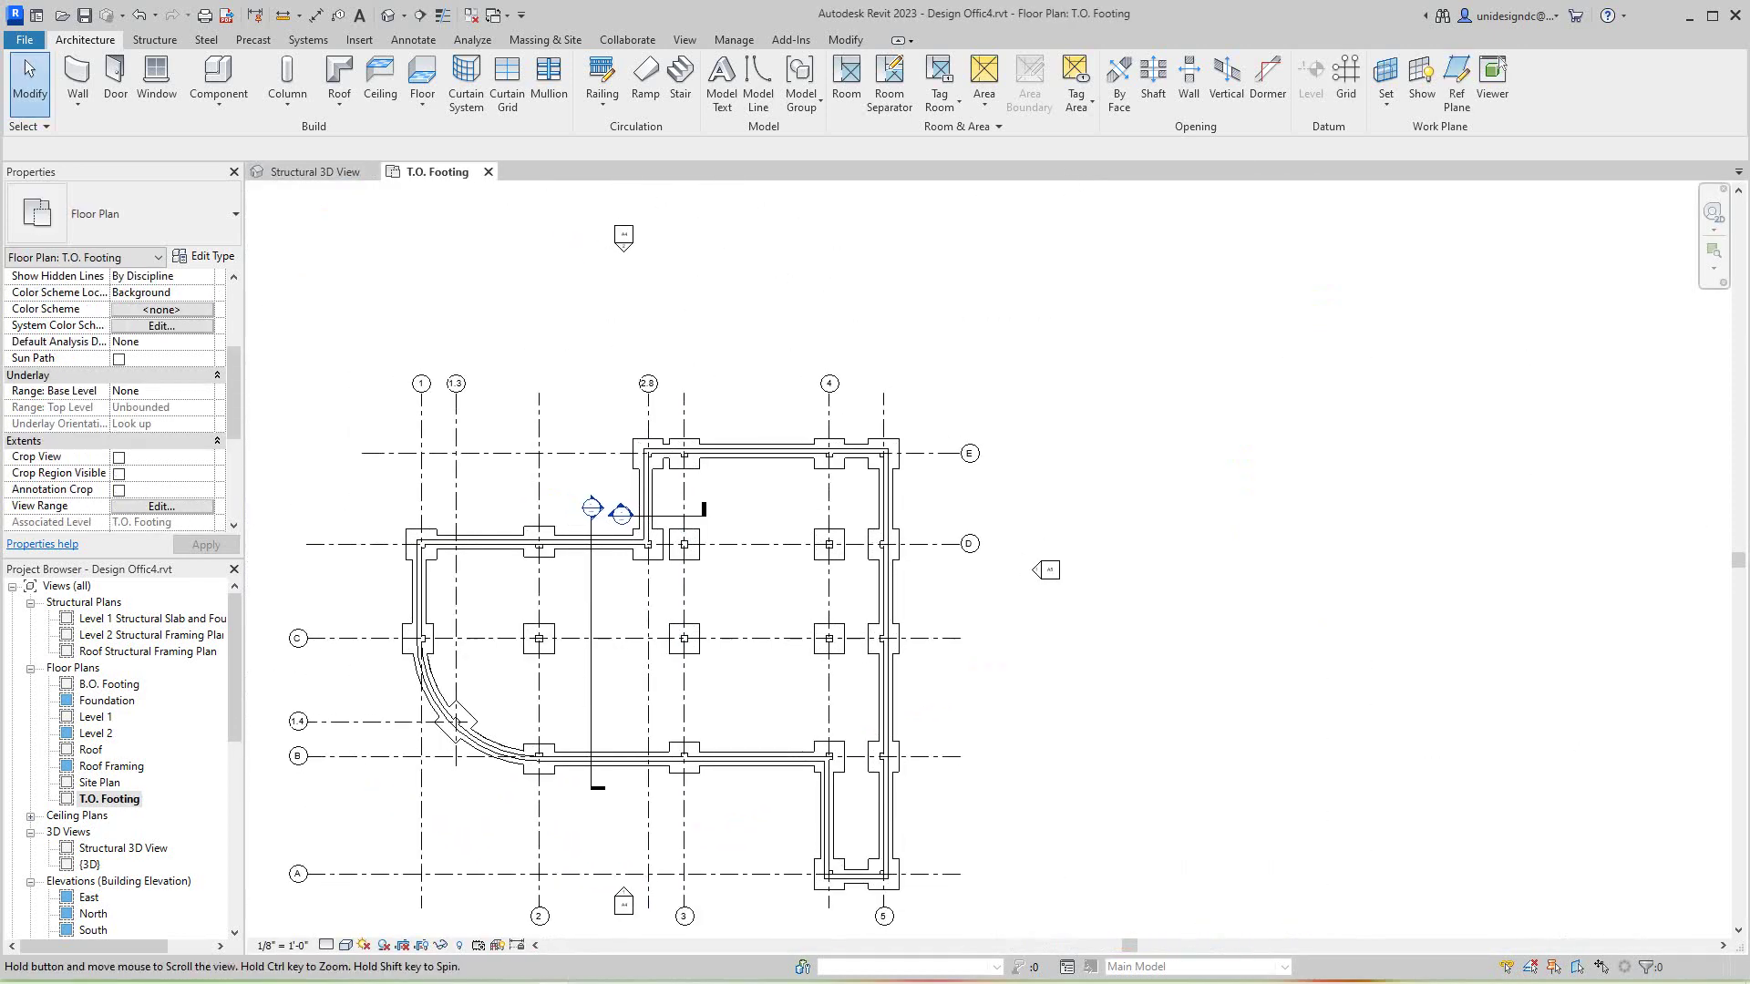
scroll(939, 613, up, 3)
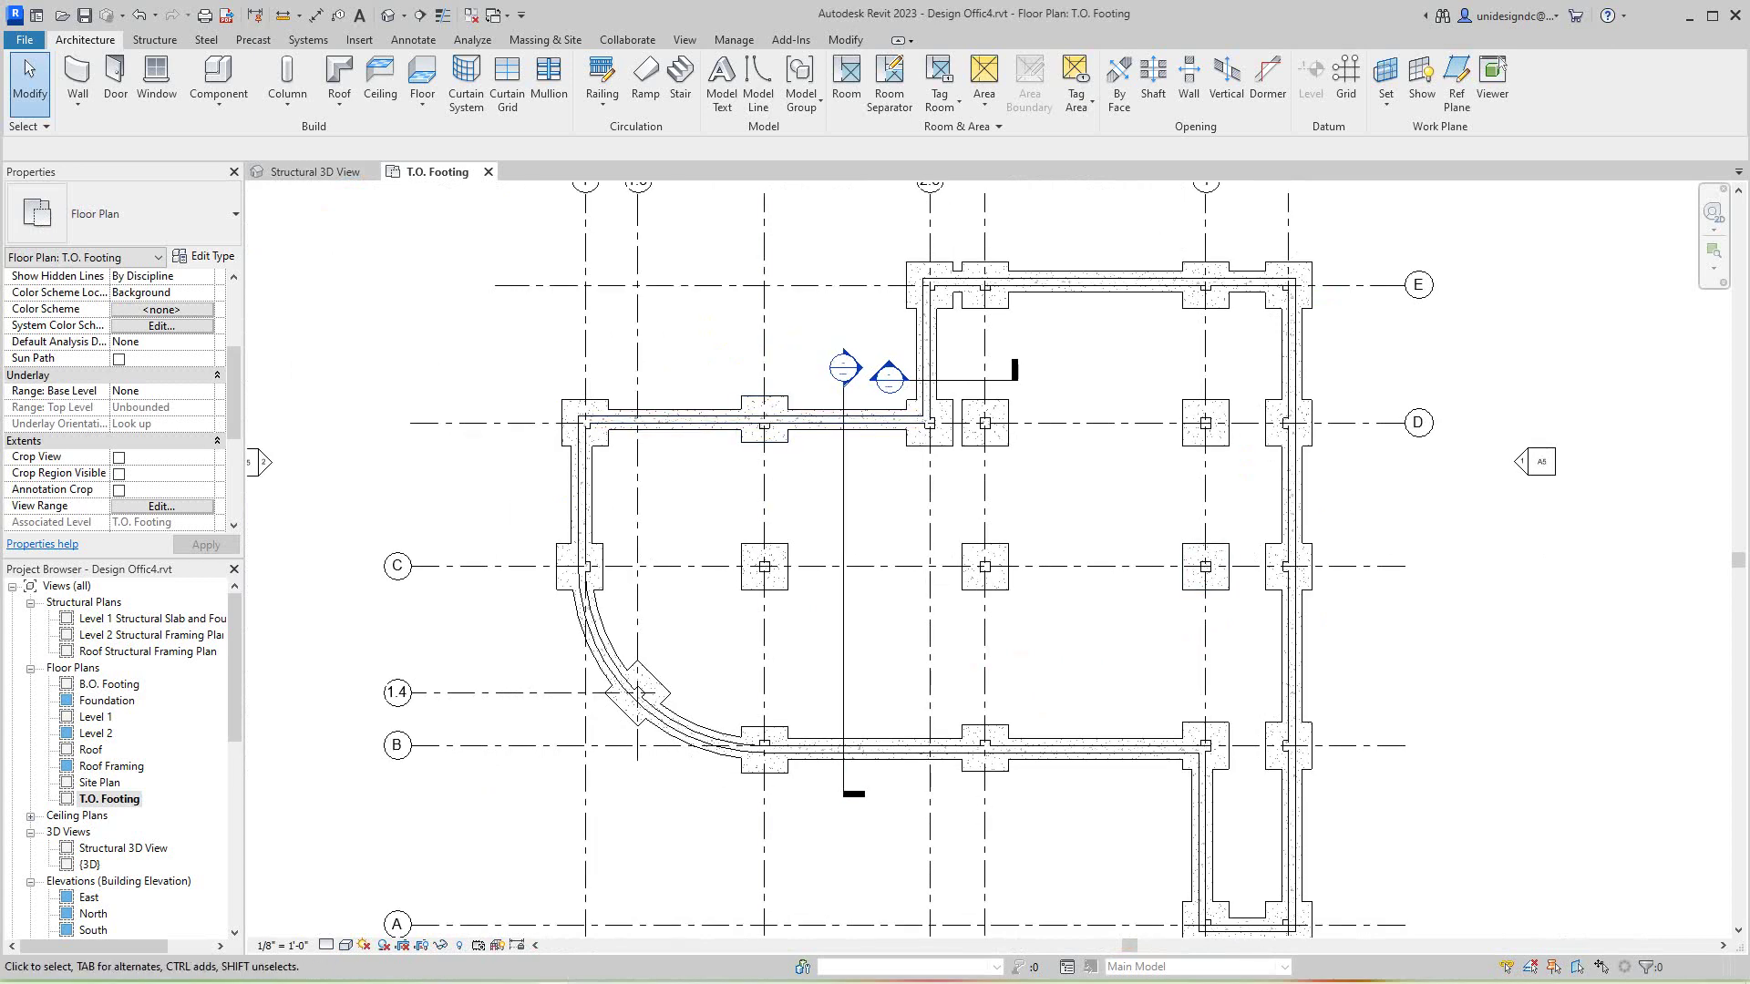
middle_drag(711, 383, 698, 402)
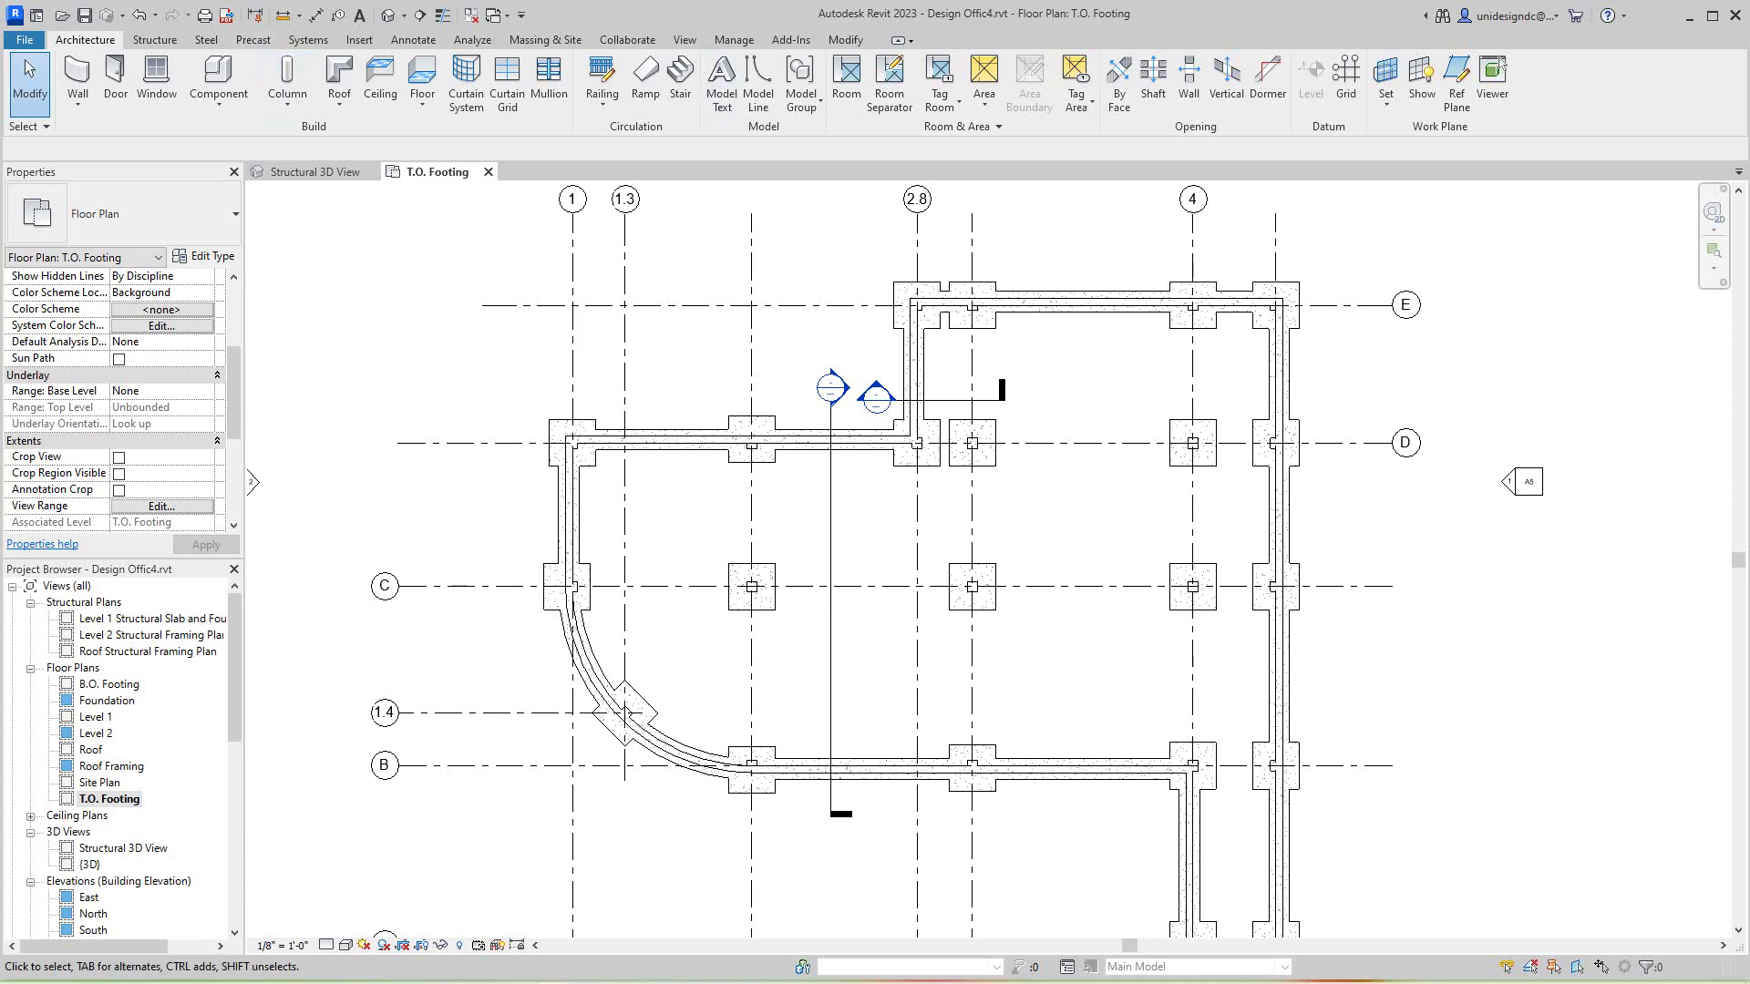
Start a structural floor and pick the foundation walls along grid 1, the curved corner, grid B and grid 4 as its boundary.
click(154, 39)
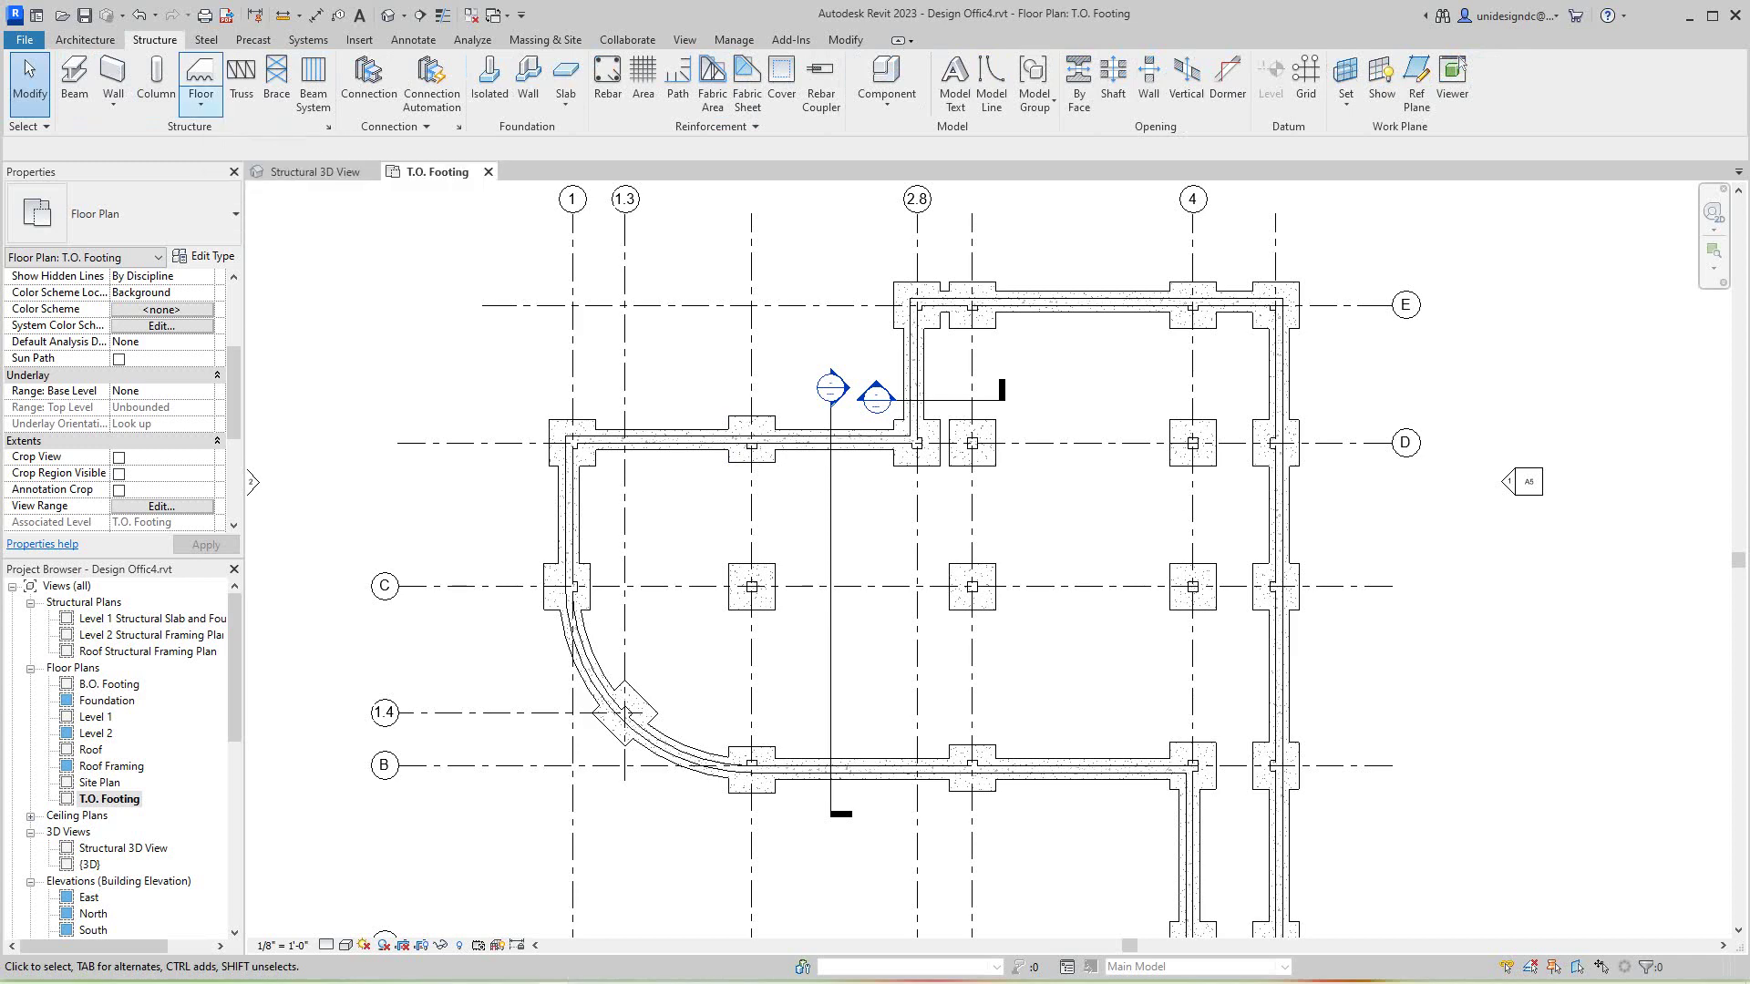
click(200, 102)
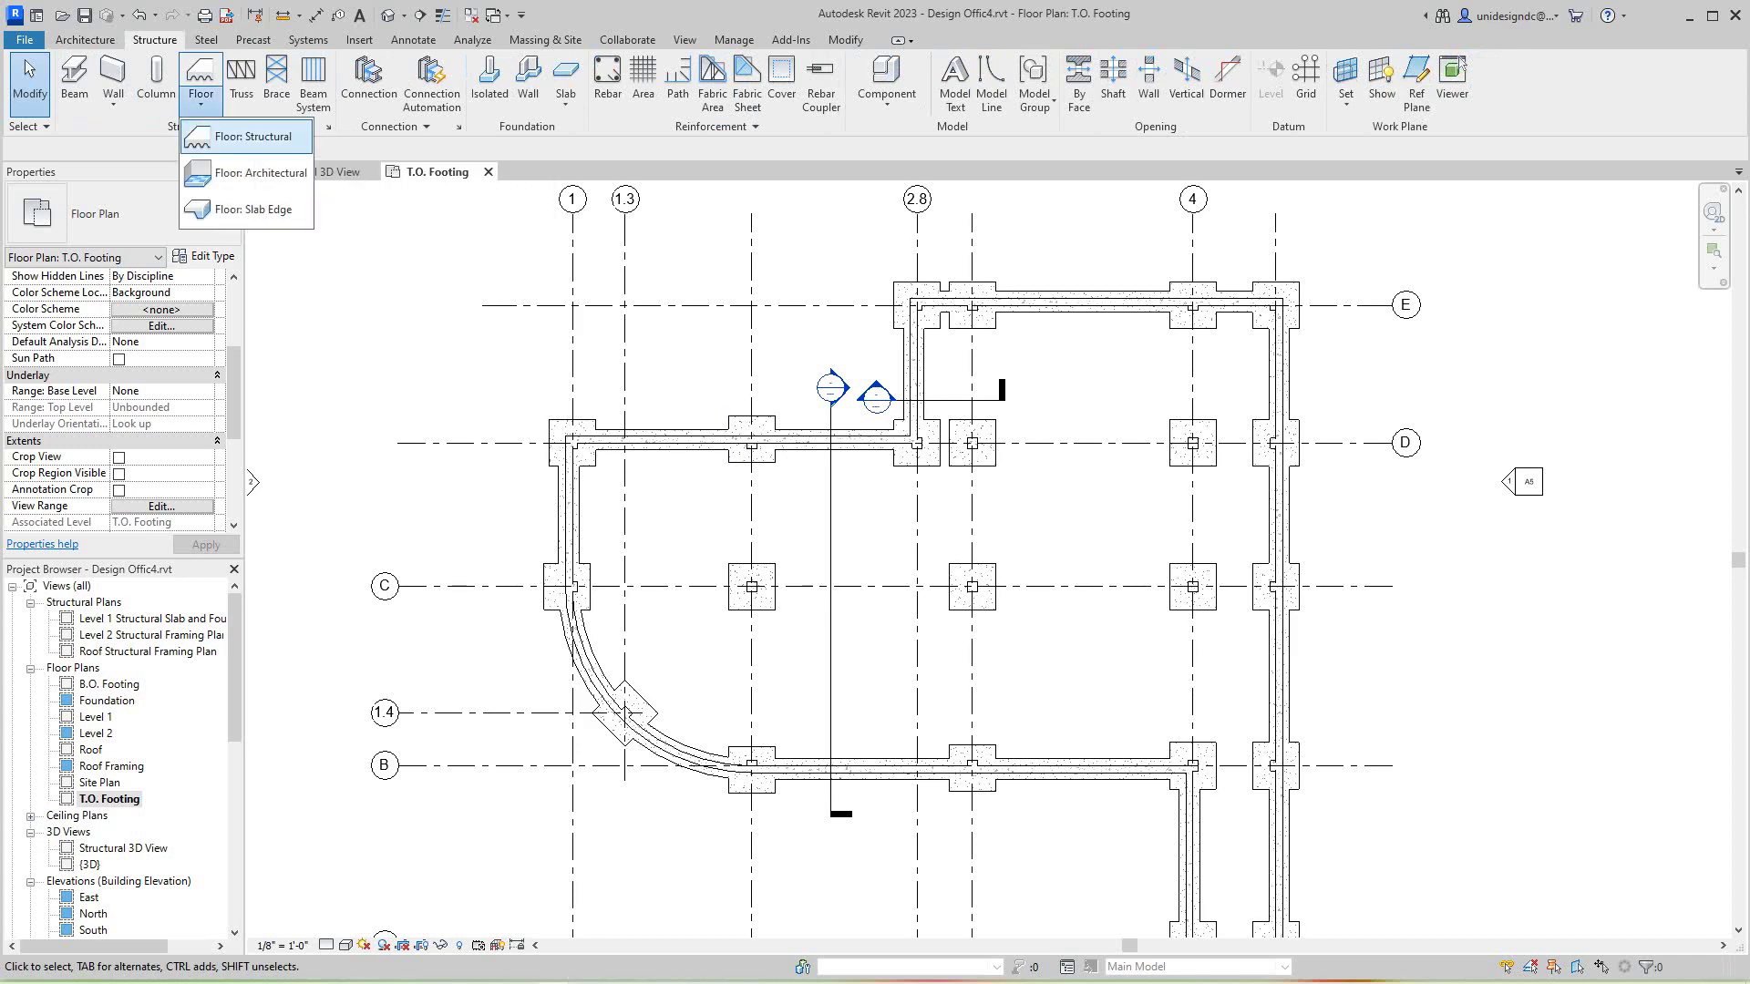
click(252, 136)
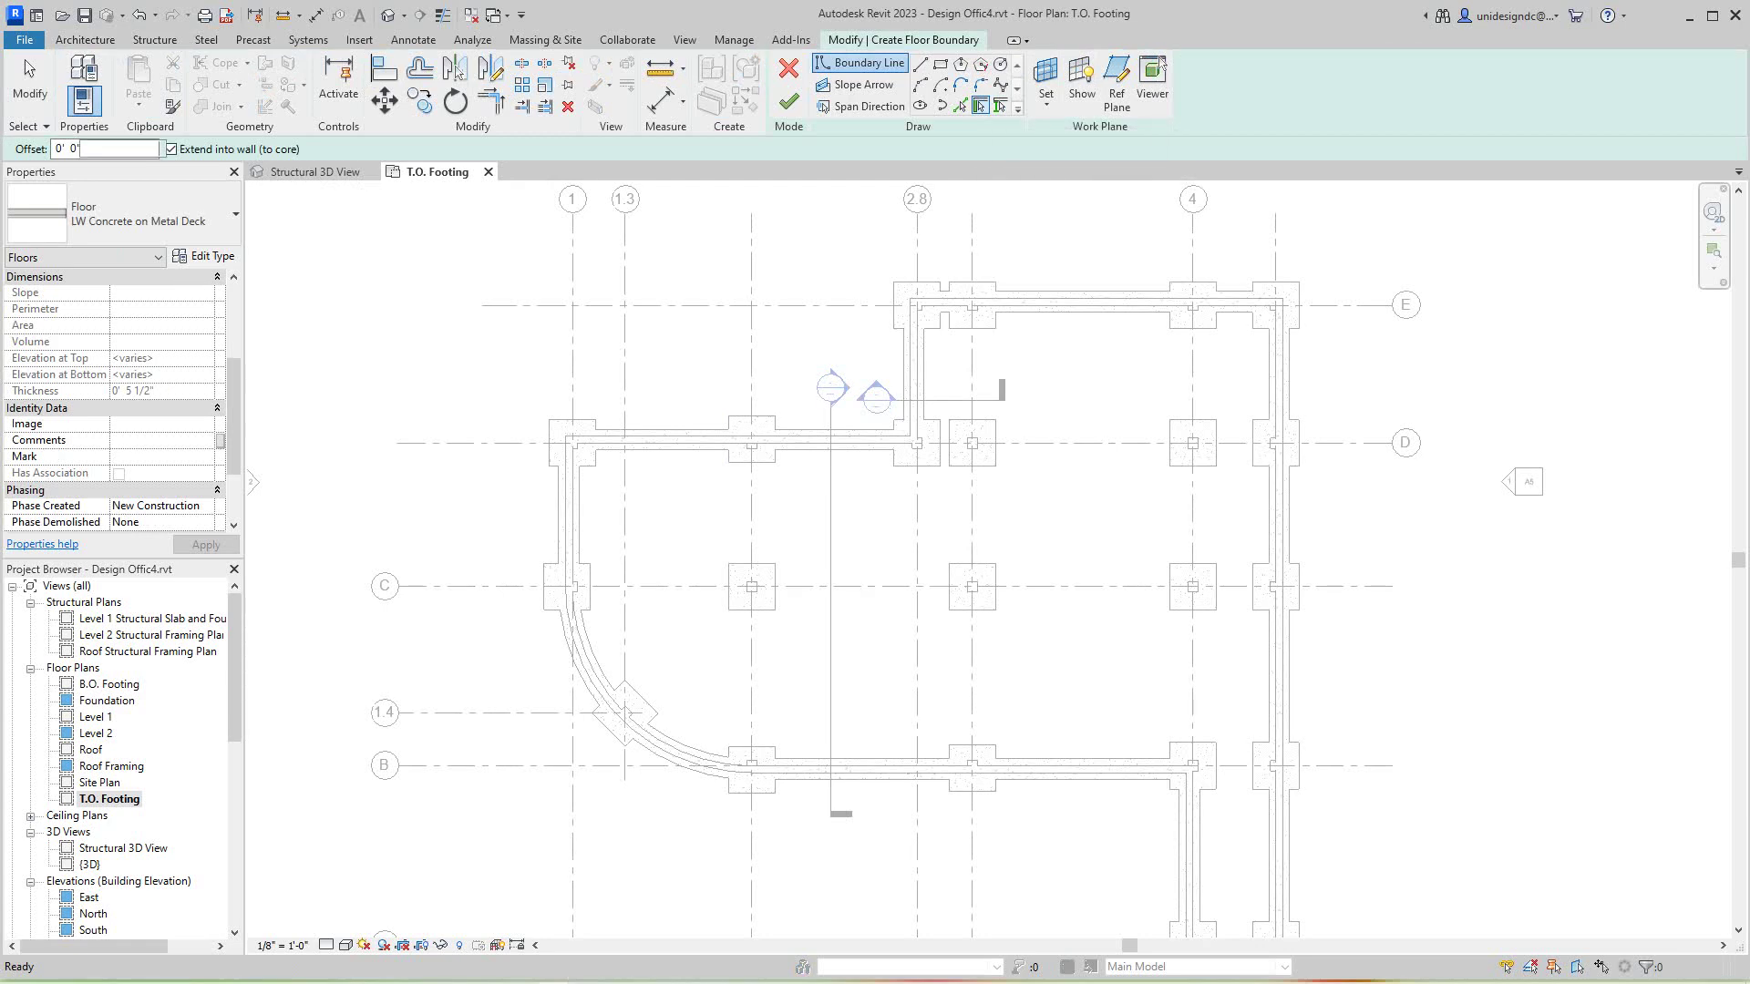
click(571, 510)
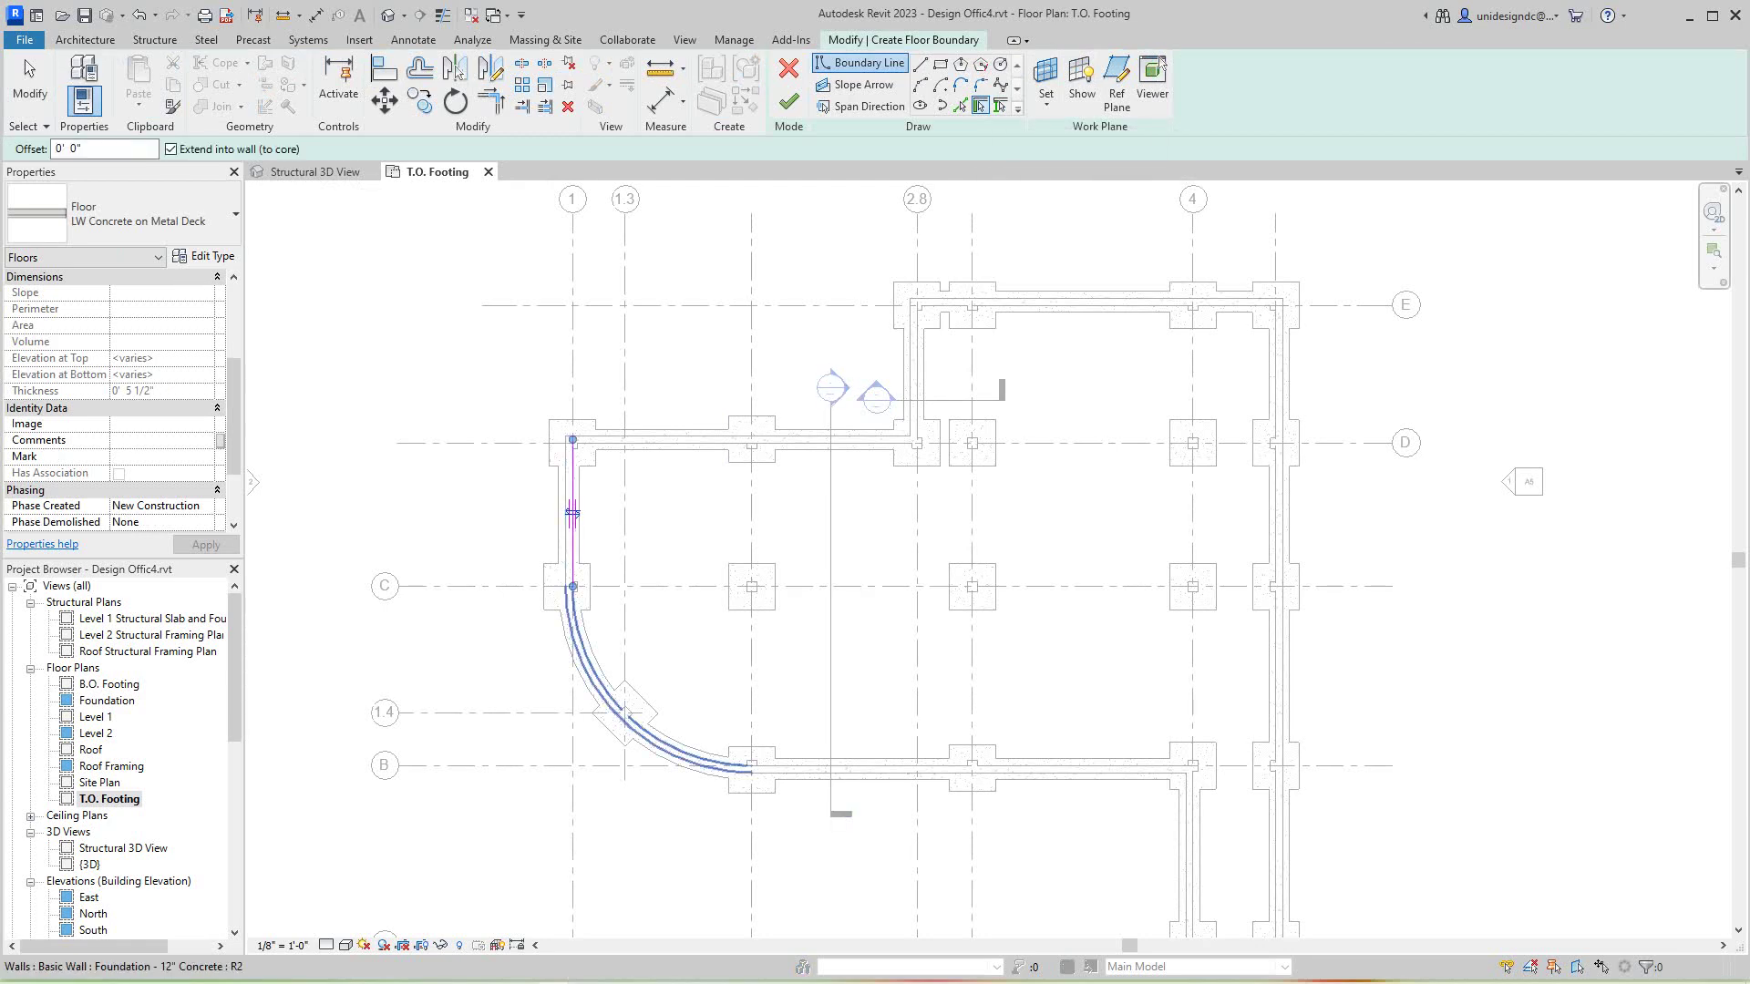
click(624, 713)
click(953, 773)
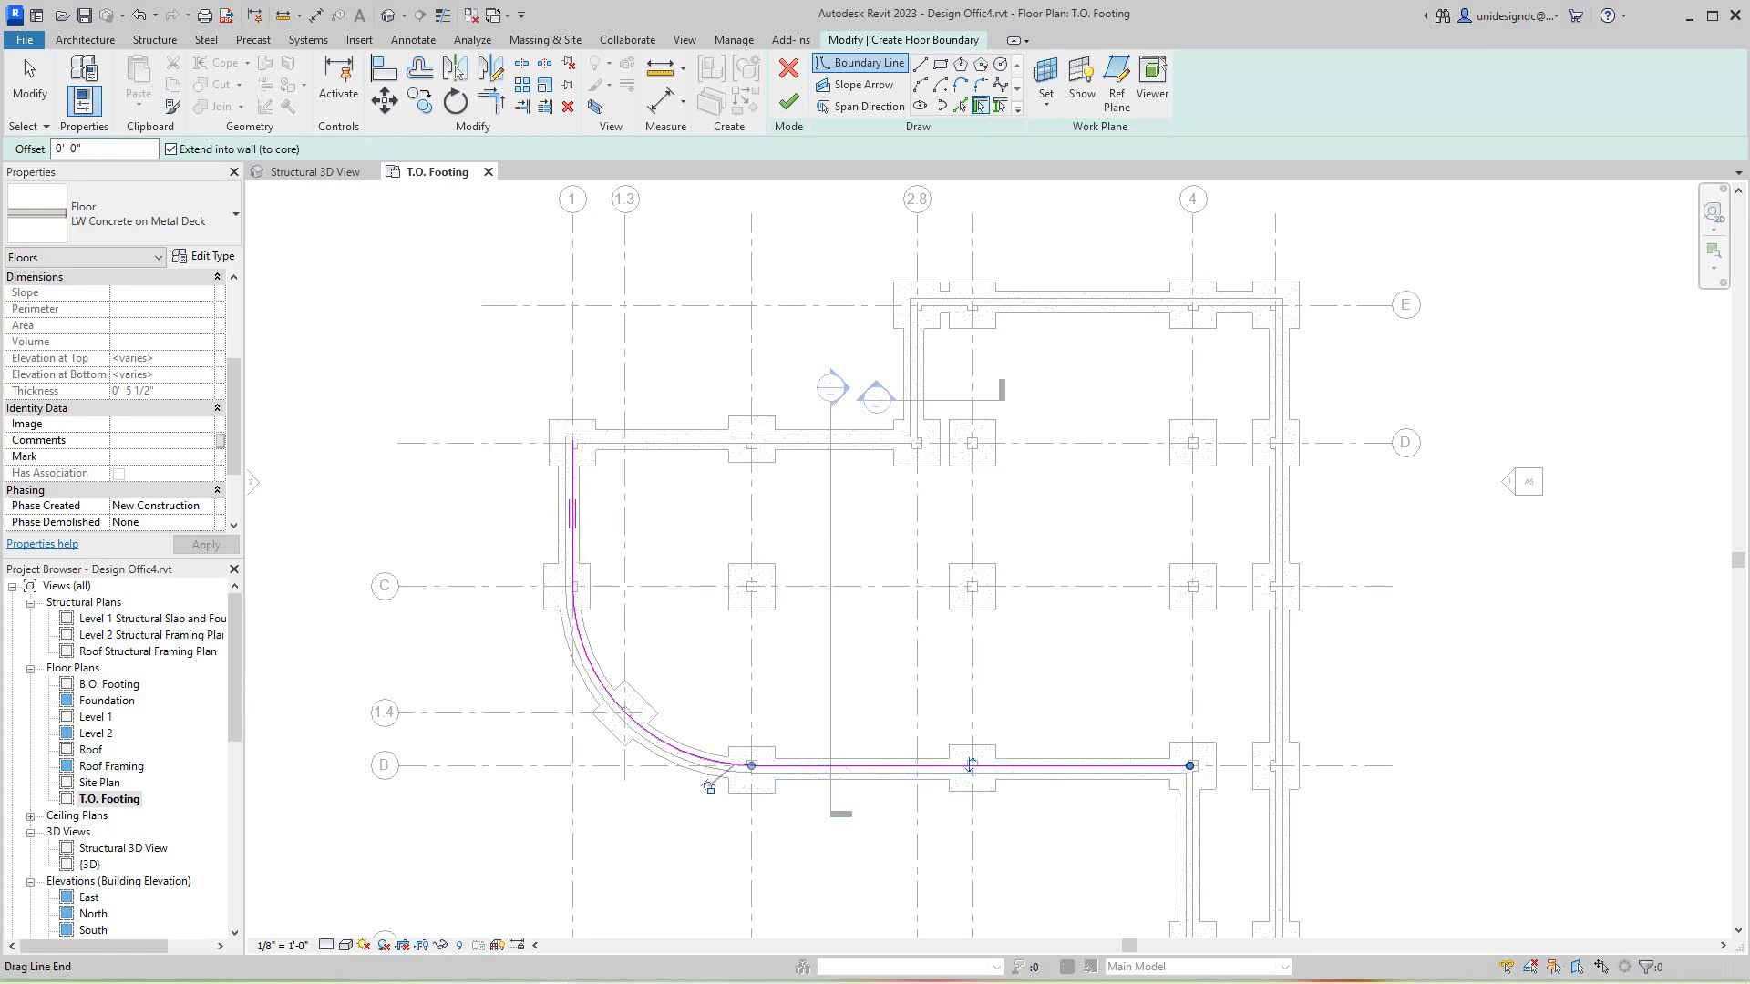
click(1193, 856)
Pick the remaining foundation walls along grids A, 5, E, 2.8 and D to close the boundary, and finish the floor.
middle_drag(1193, 857, 1138, 704)
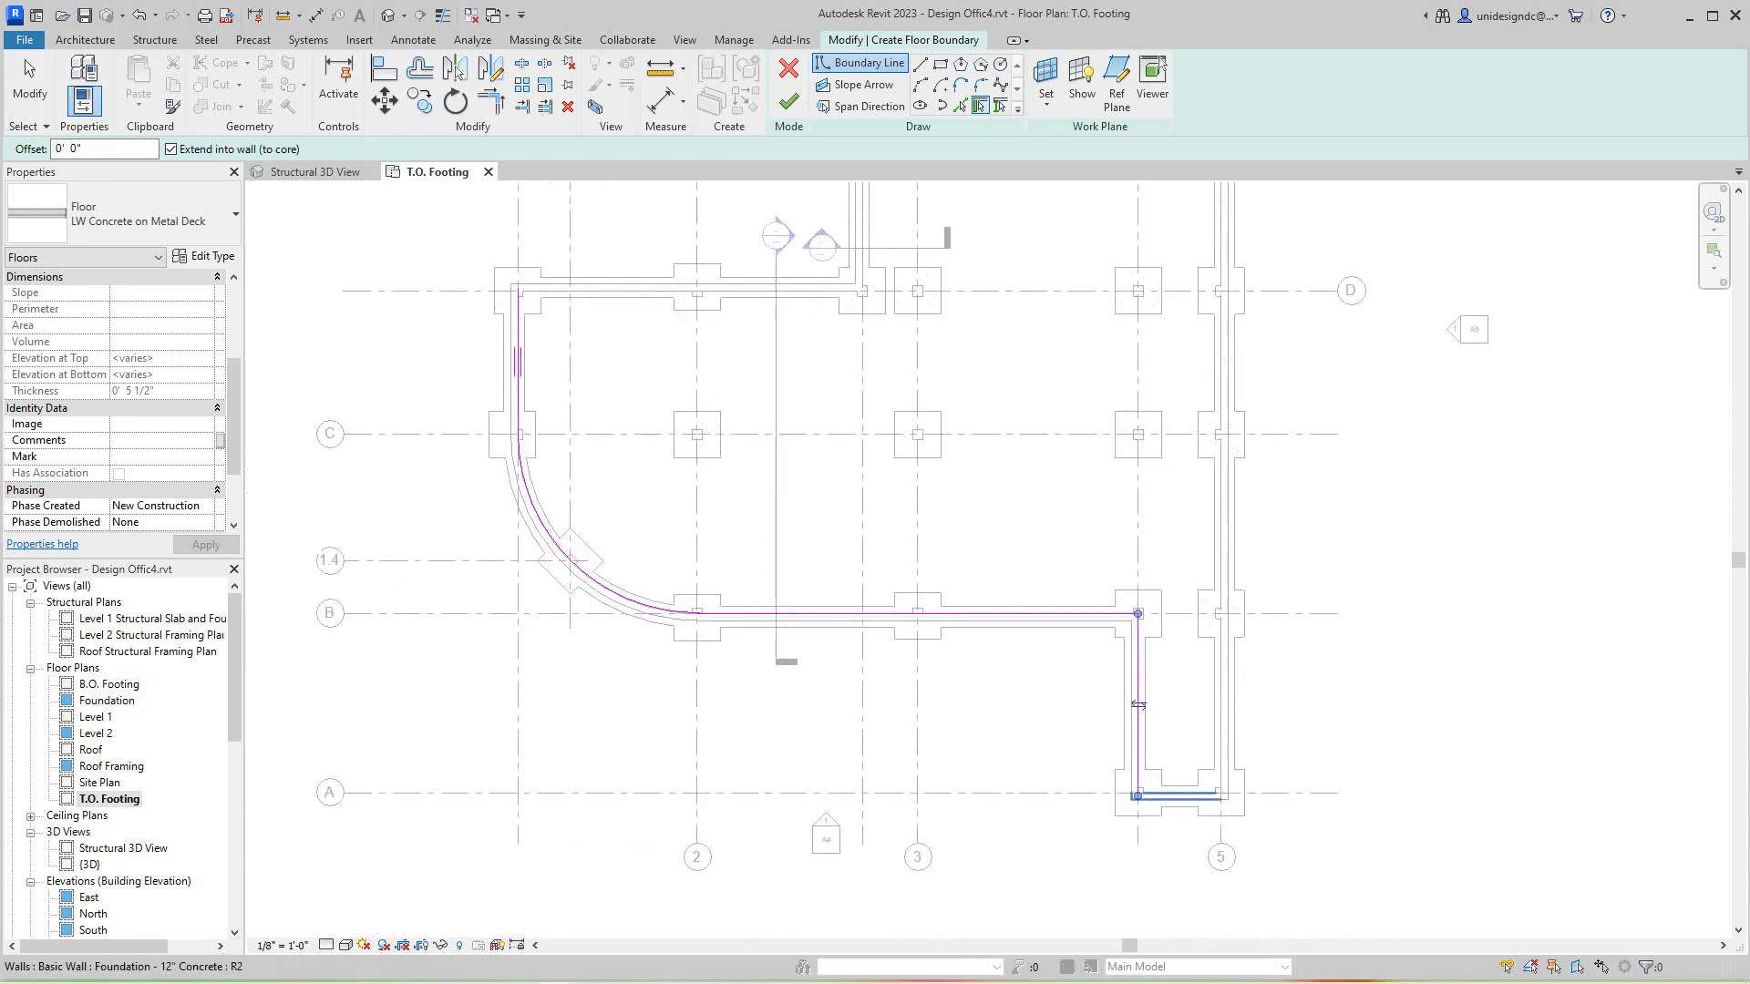
click(1181, 793)
click(1222, 475)
middle_drag(1222, 475, 1236, 708)
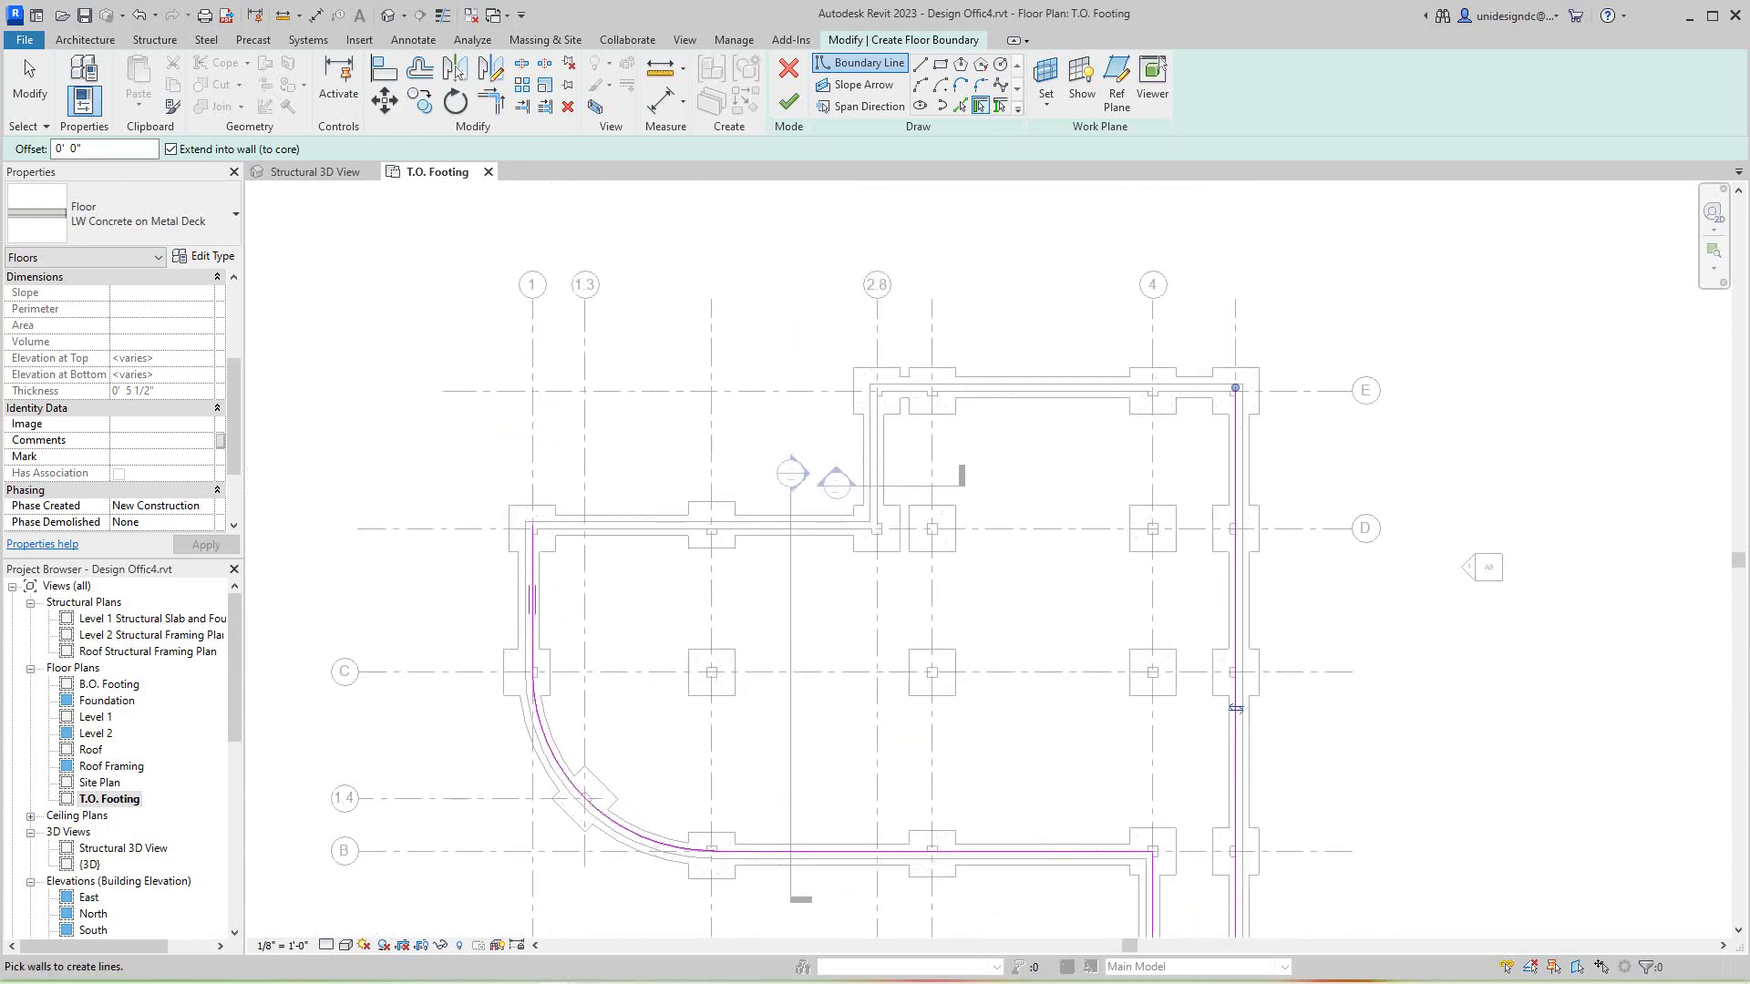
click(1054, 390)
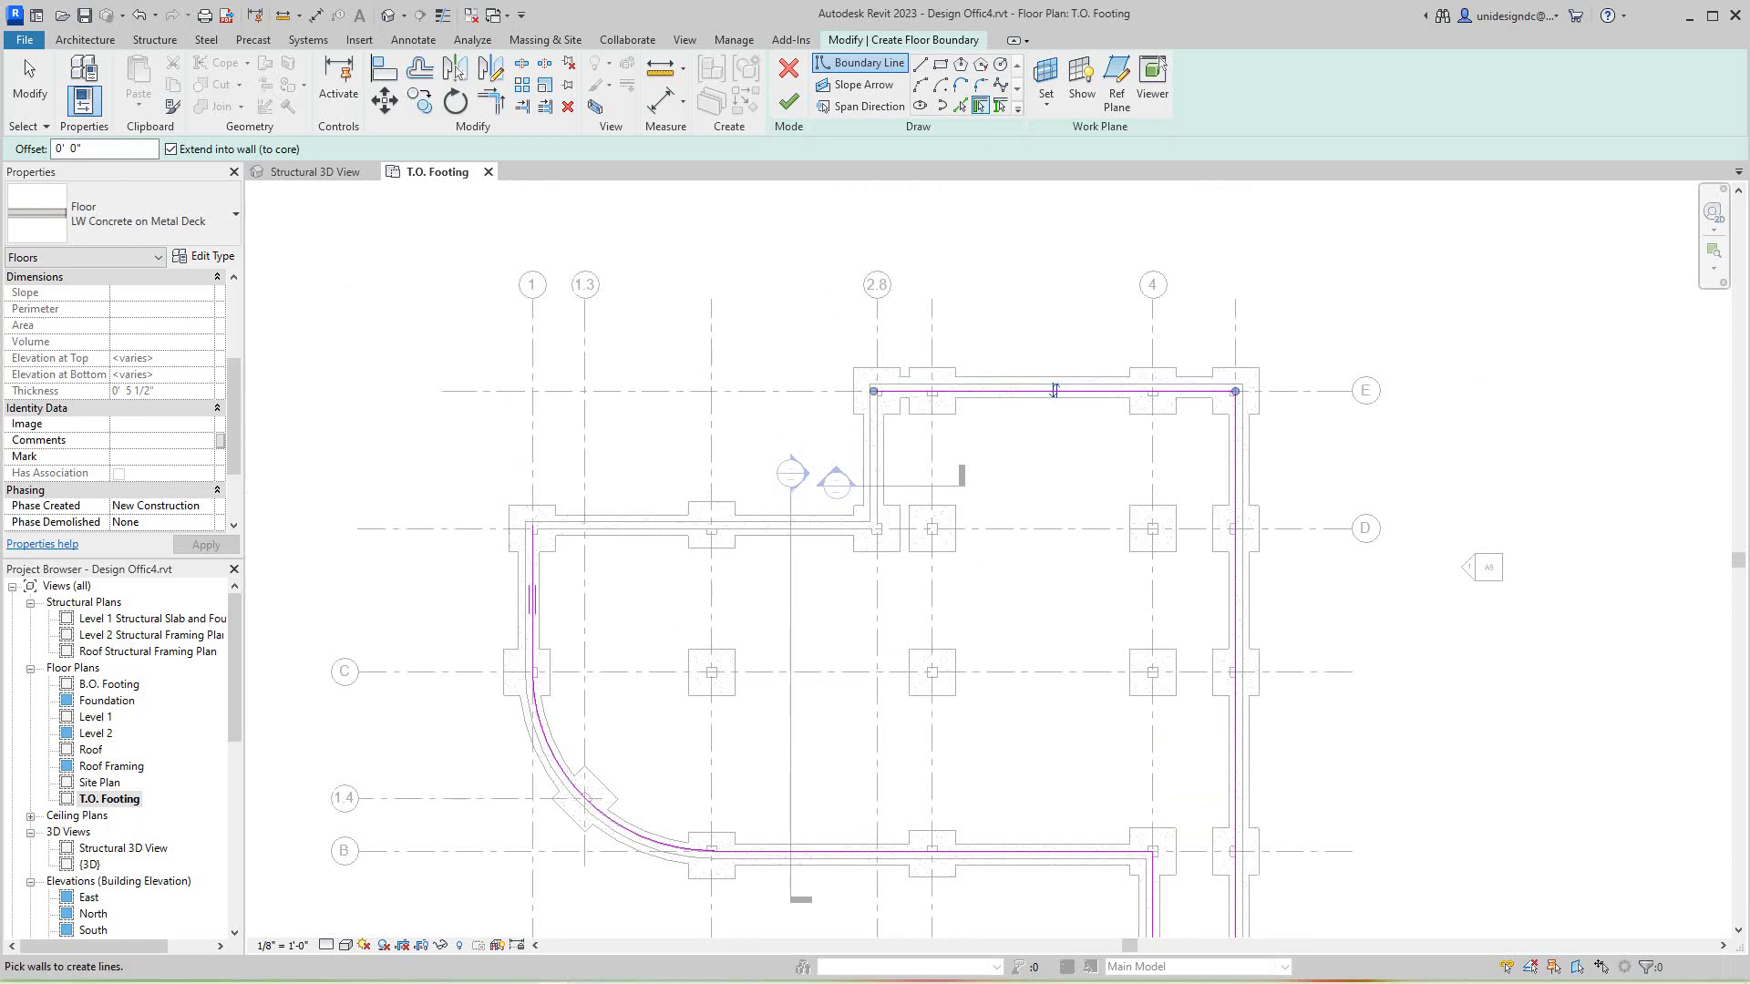
click(876, 459)
click(704, 528)
scroll(706, 533, up, 3)
scroll(679, 527, down, 3)
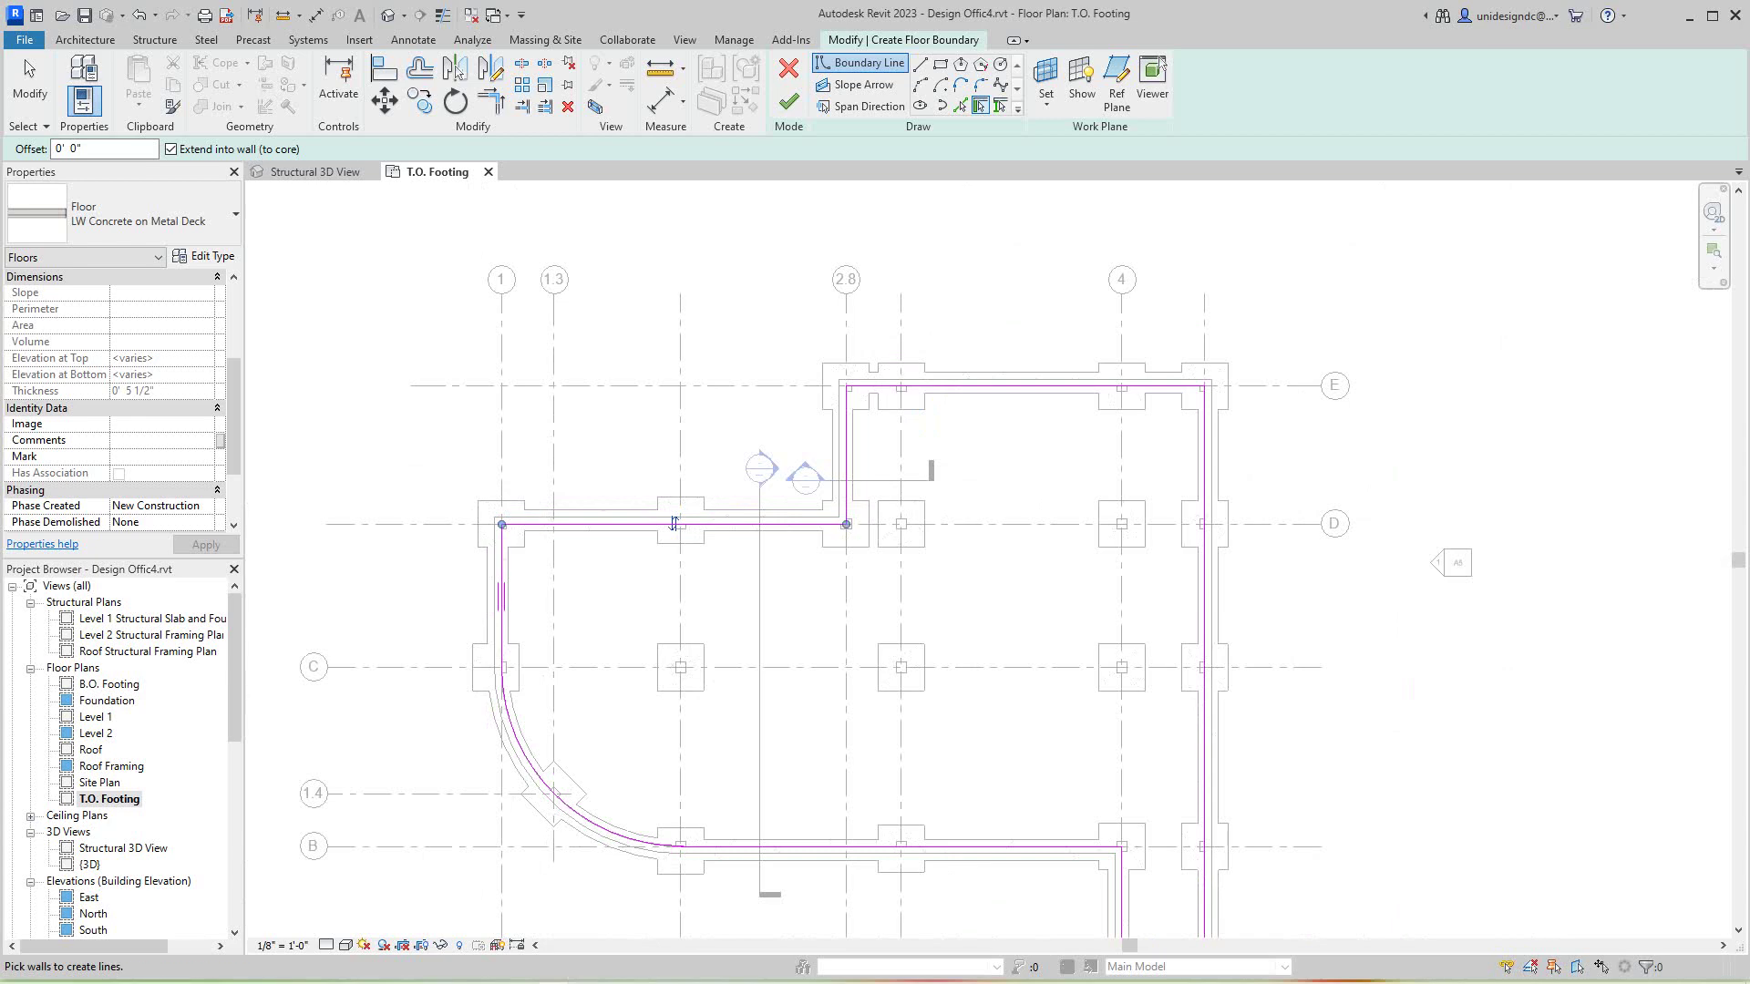
click(788, 100)
key(Escape)
Open Section 3 from its marker in the plan and examine the footing area at the base of the building.
scroll(779, 495, up, 2)
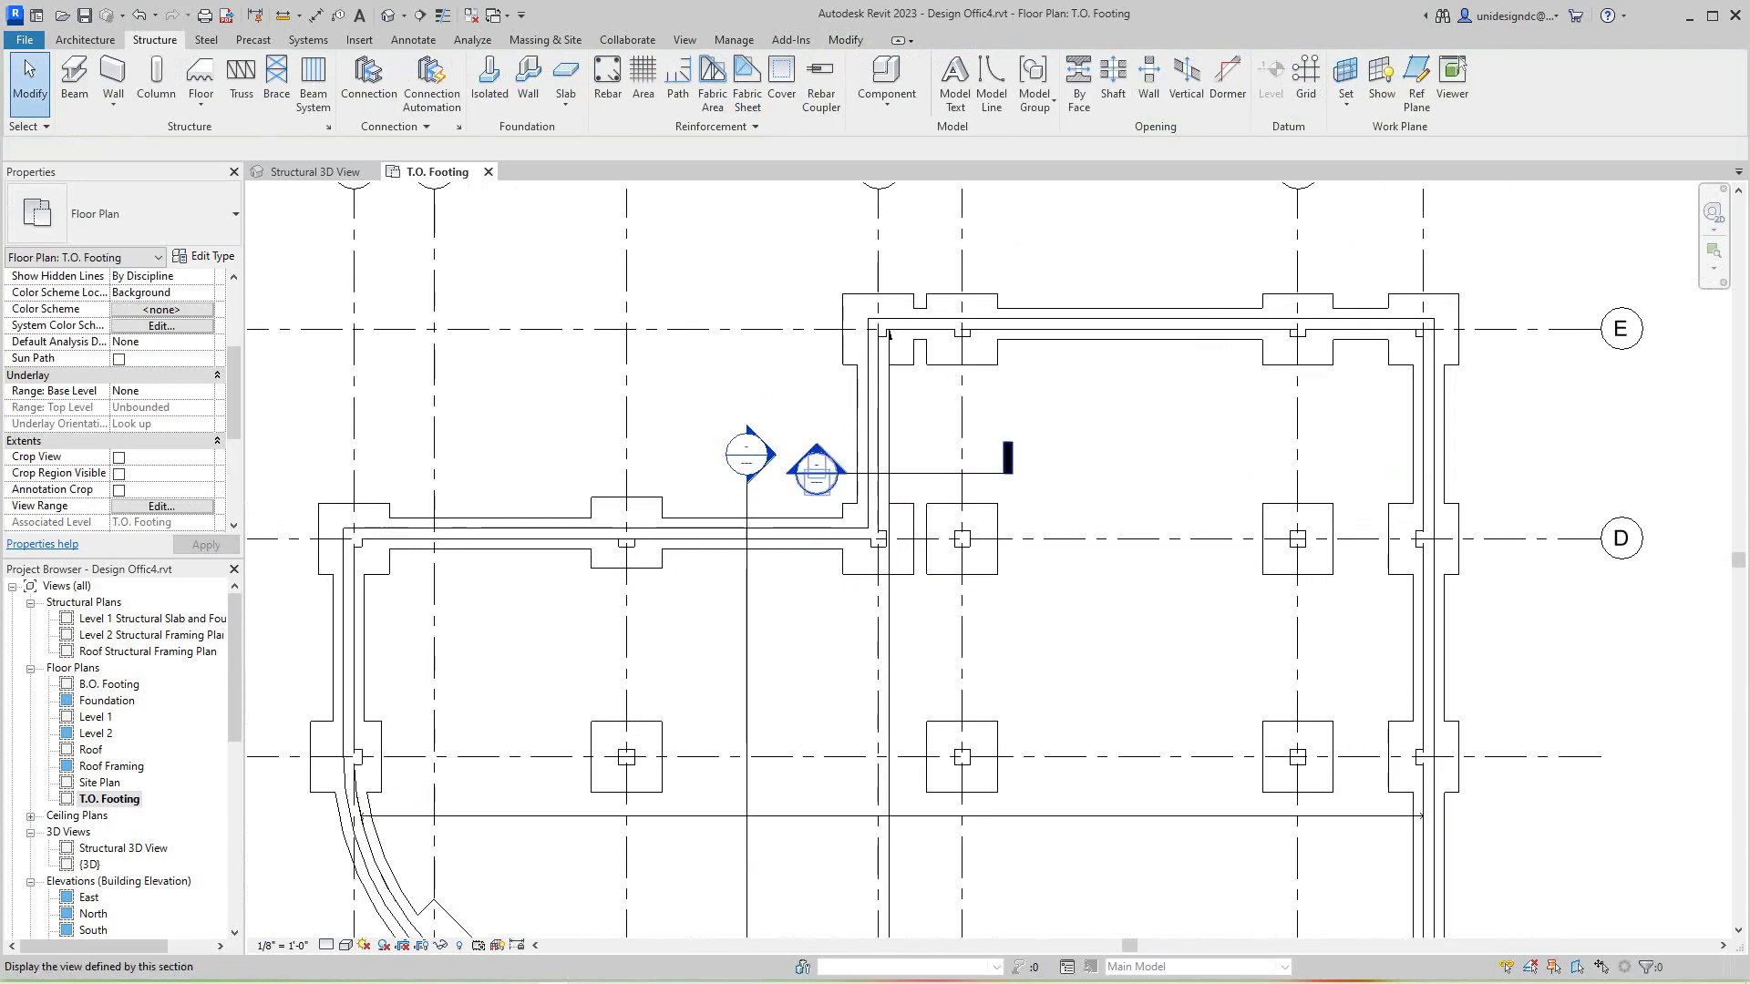
double_click(748, 454)
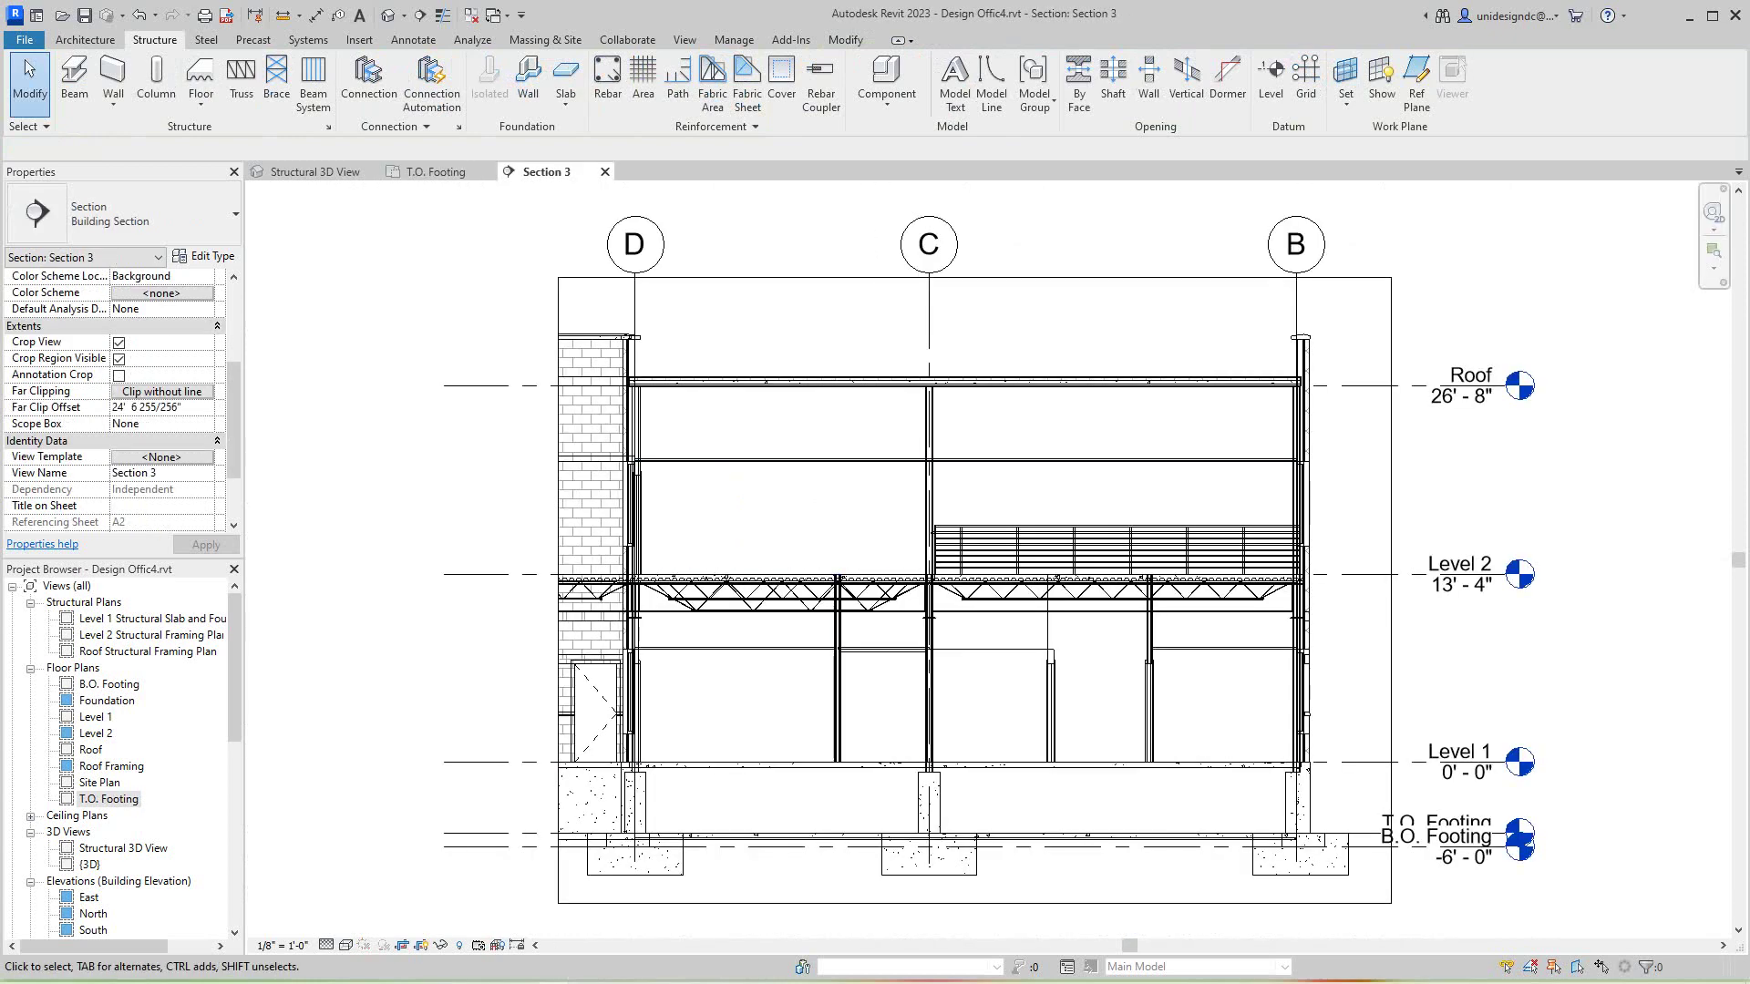
scroll(900, 802, up, 4)
middle_drag(901, 802, 1074, 775)
scroll(1075, 775, up, 2)
scroll(997, 720, down, 3)
middle_drag(997, 720, 997, 691)
scroll(911, 836, up, 2)
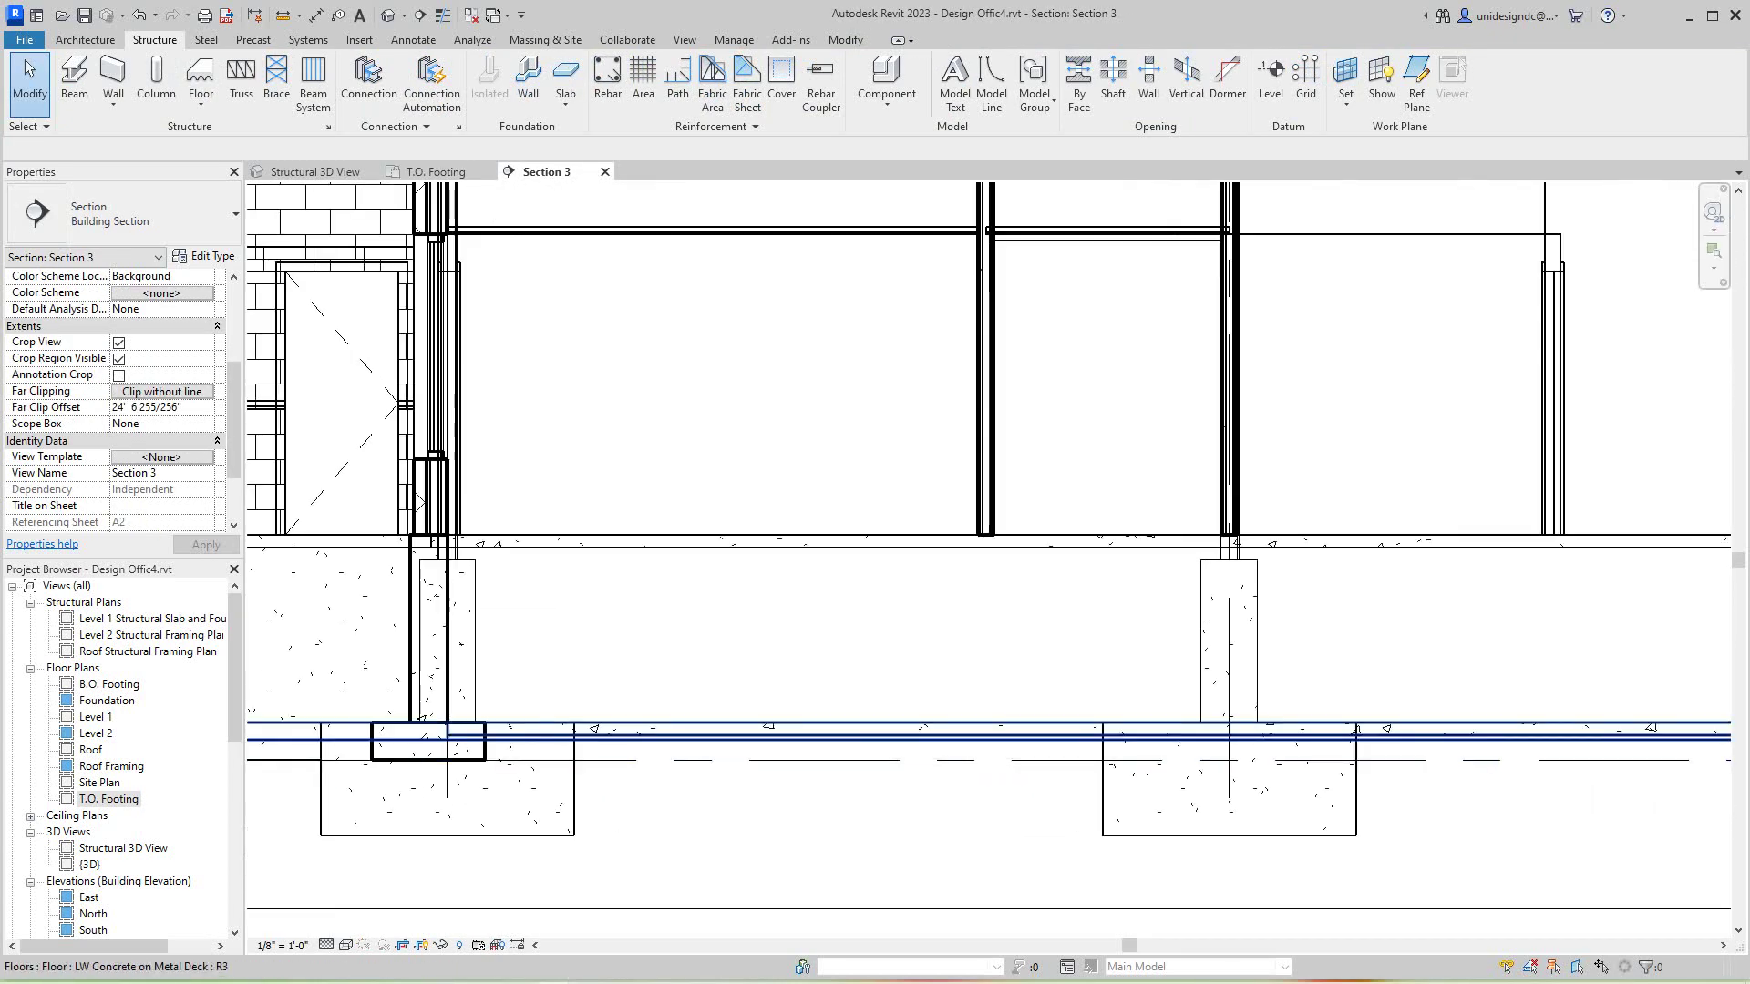
Inspect the new floor slab's position relative to the footings, foundation walls and piers in the section.
click(885, 729)
key(Escape)
scroll(885, 692, down, 1)
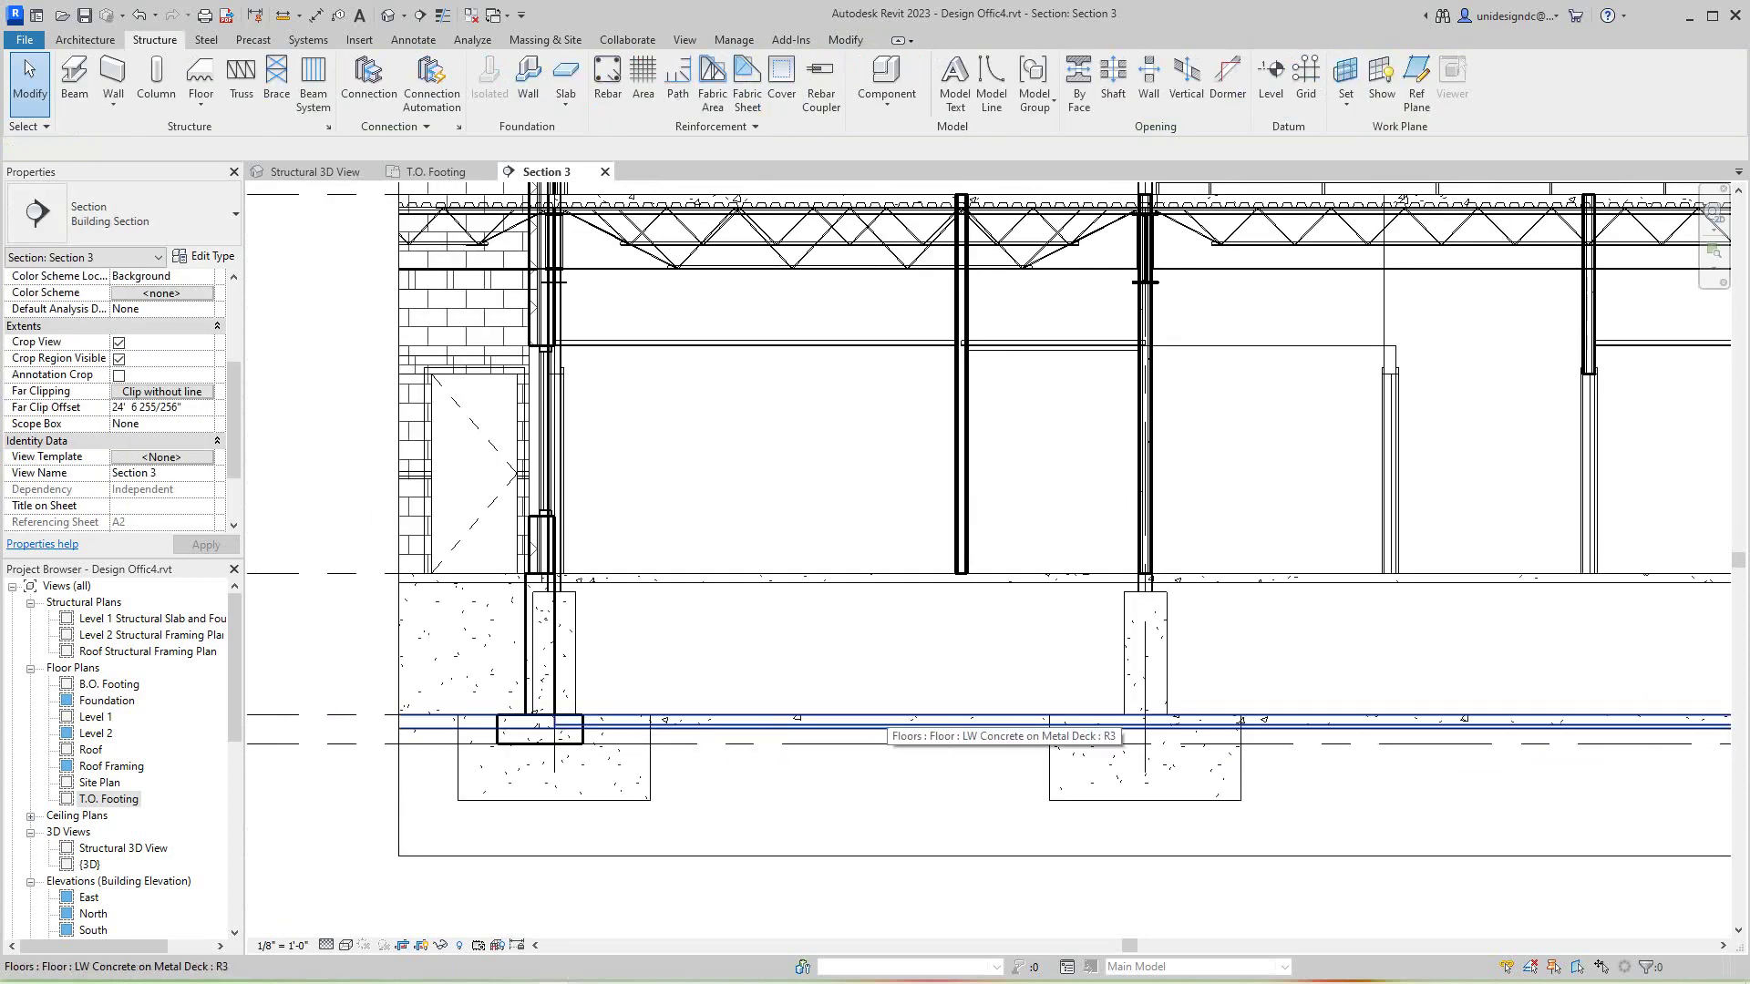
scroll(886, 726, down, 2)
scroll(886, 725, up, 1)
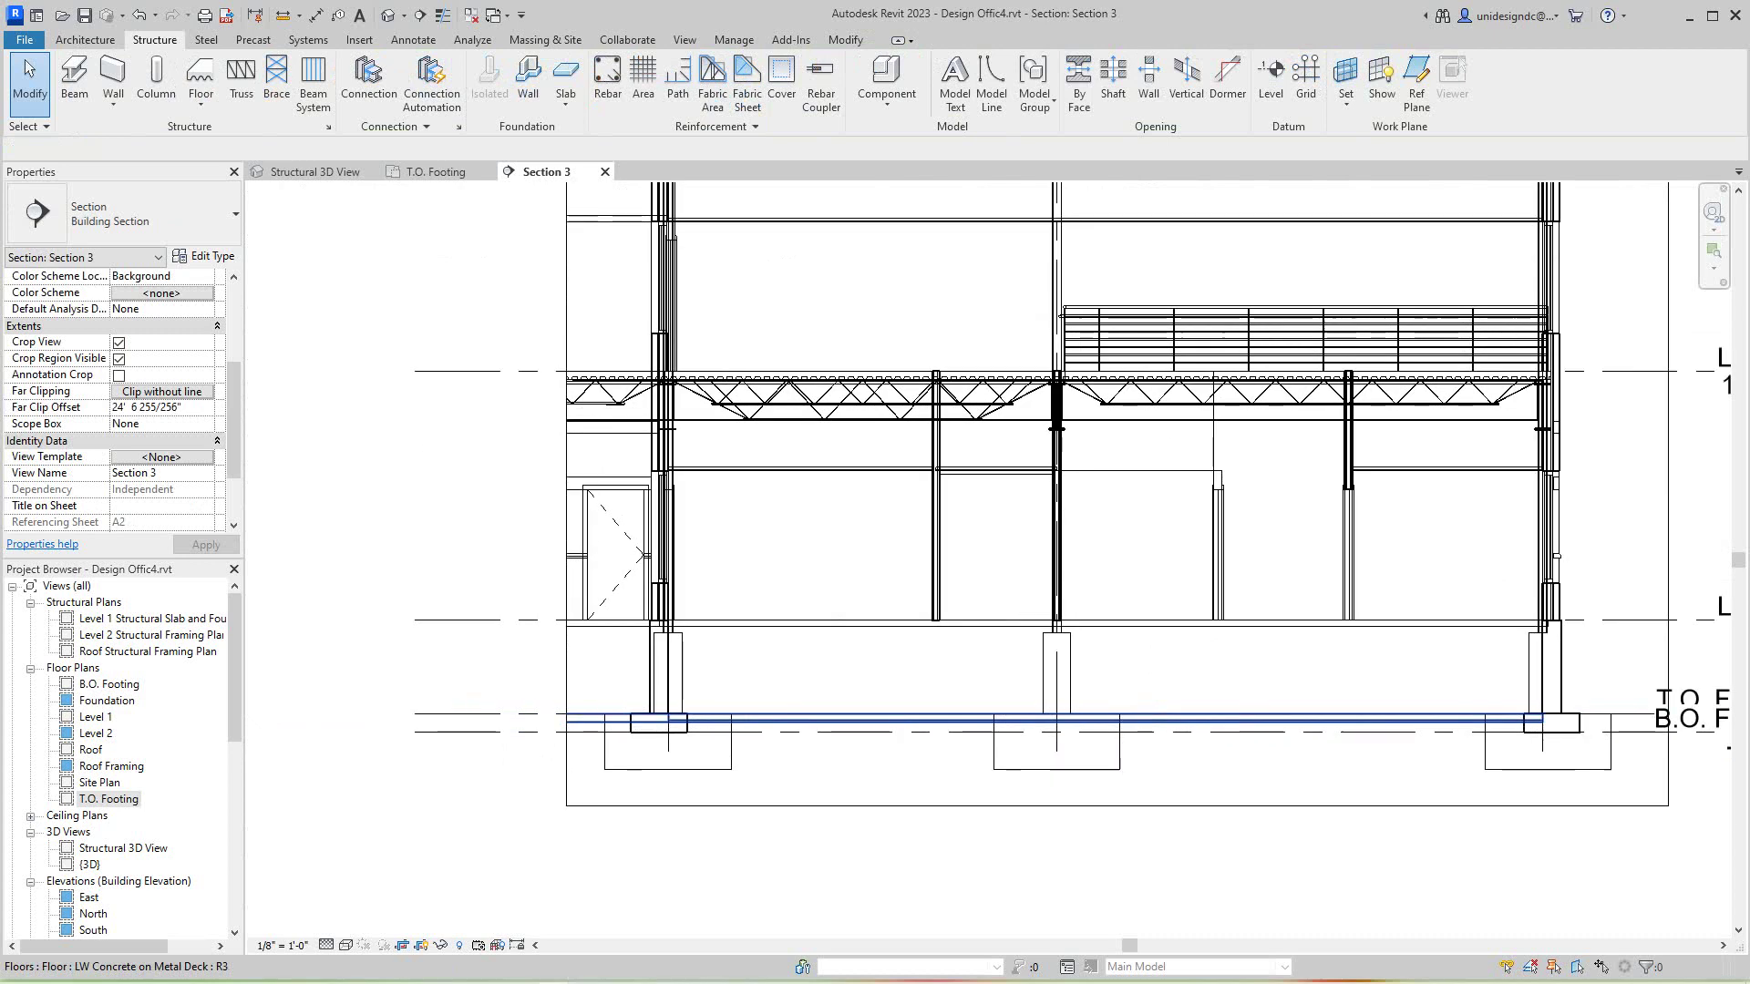
scroll(886, 720, down, 1)
scroll(1133, 717, up, 3)
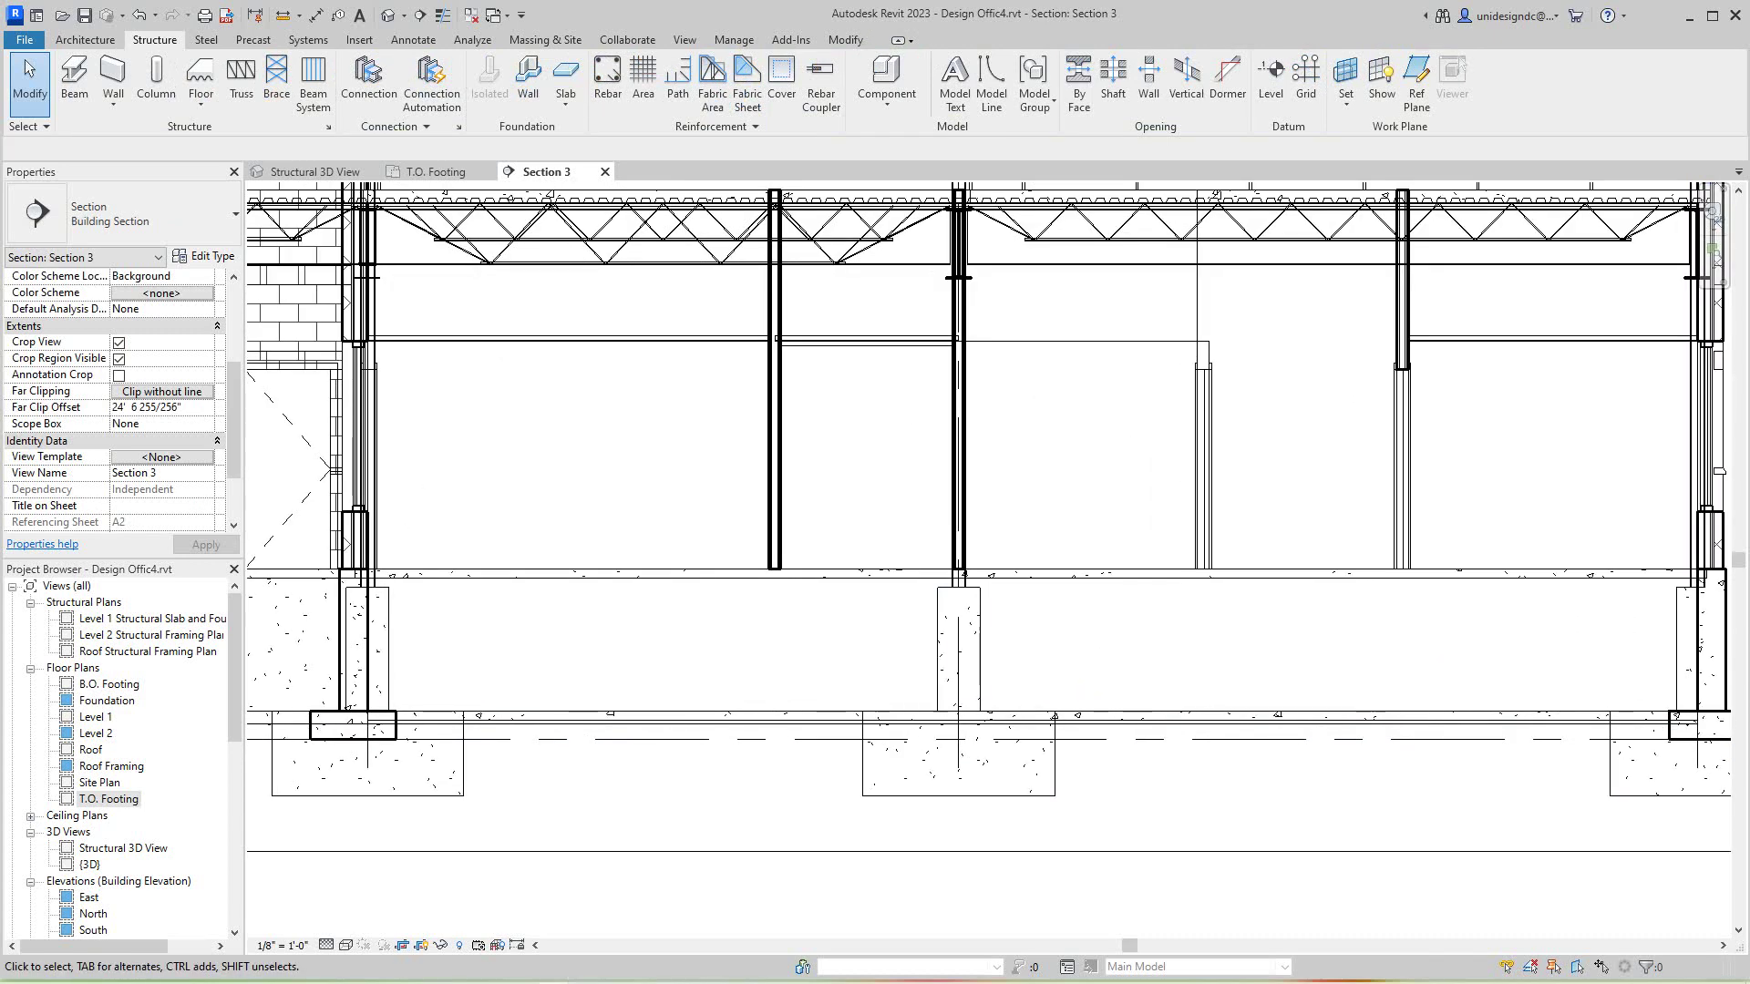
scroll(808, 652, down, 1)
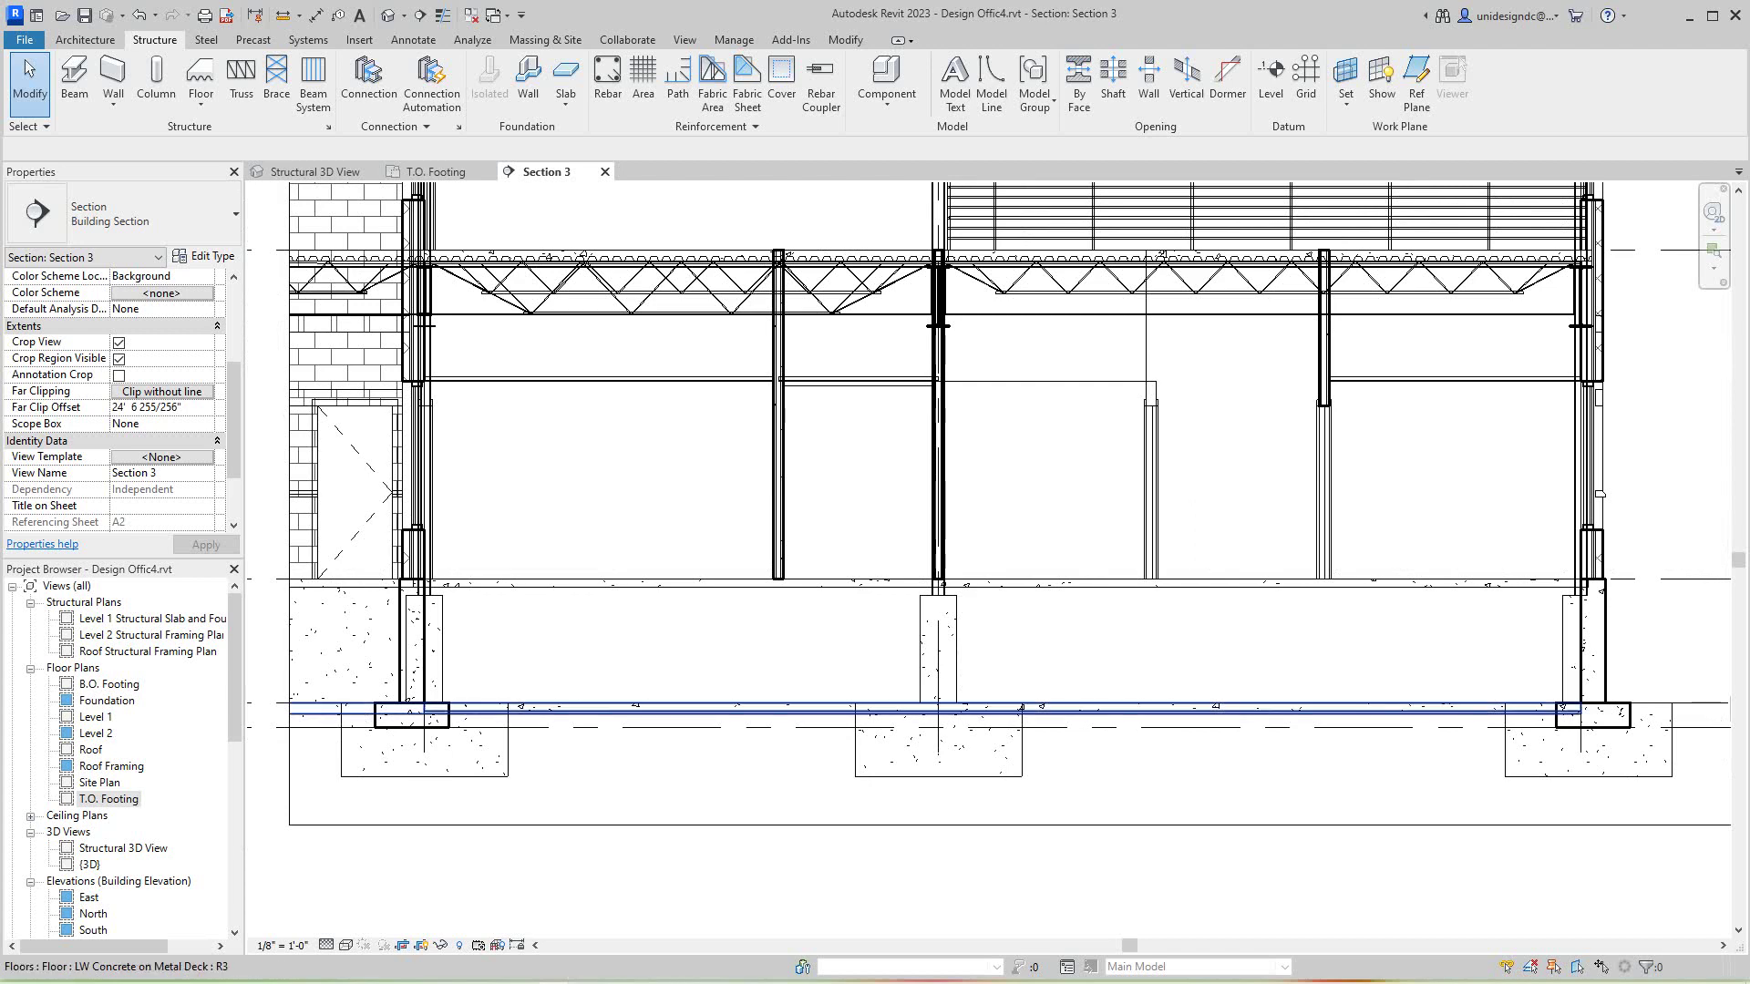
Select the LW Concrete on Metal Deck floor at the footings in Section 3 and delete it in the T.O. Footing plan.
click(785, 709)
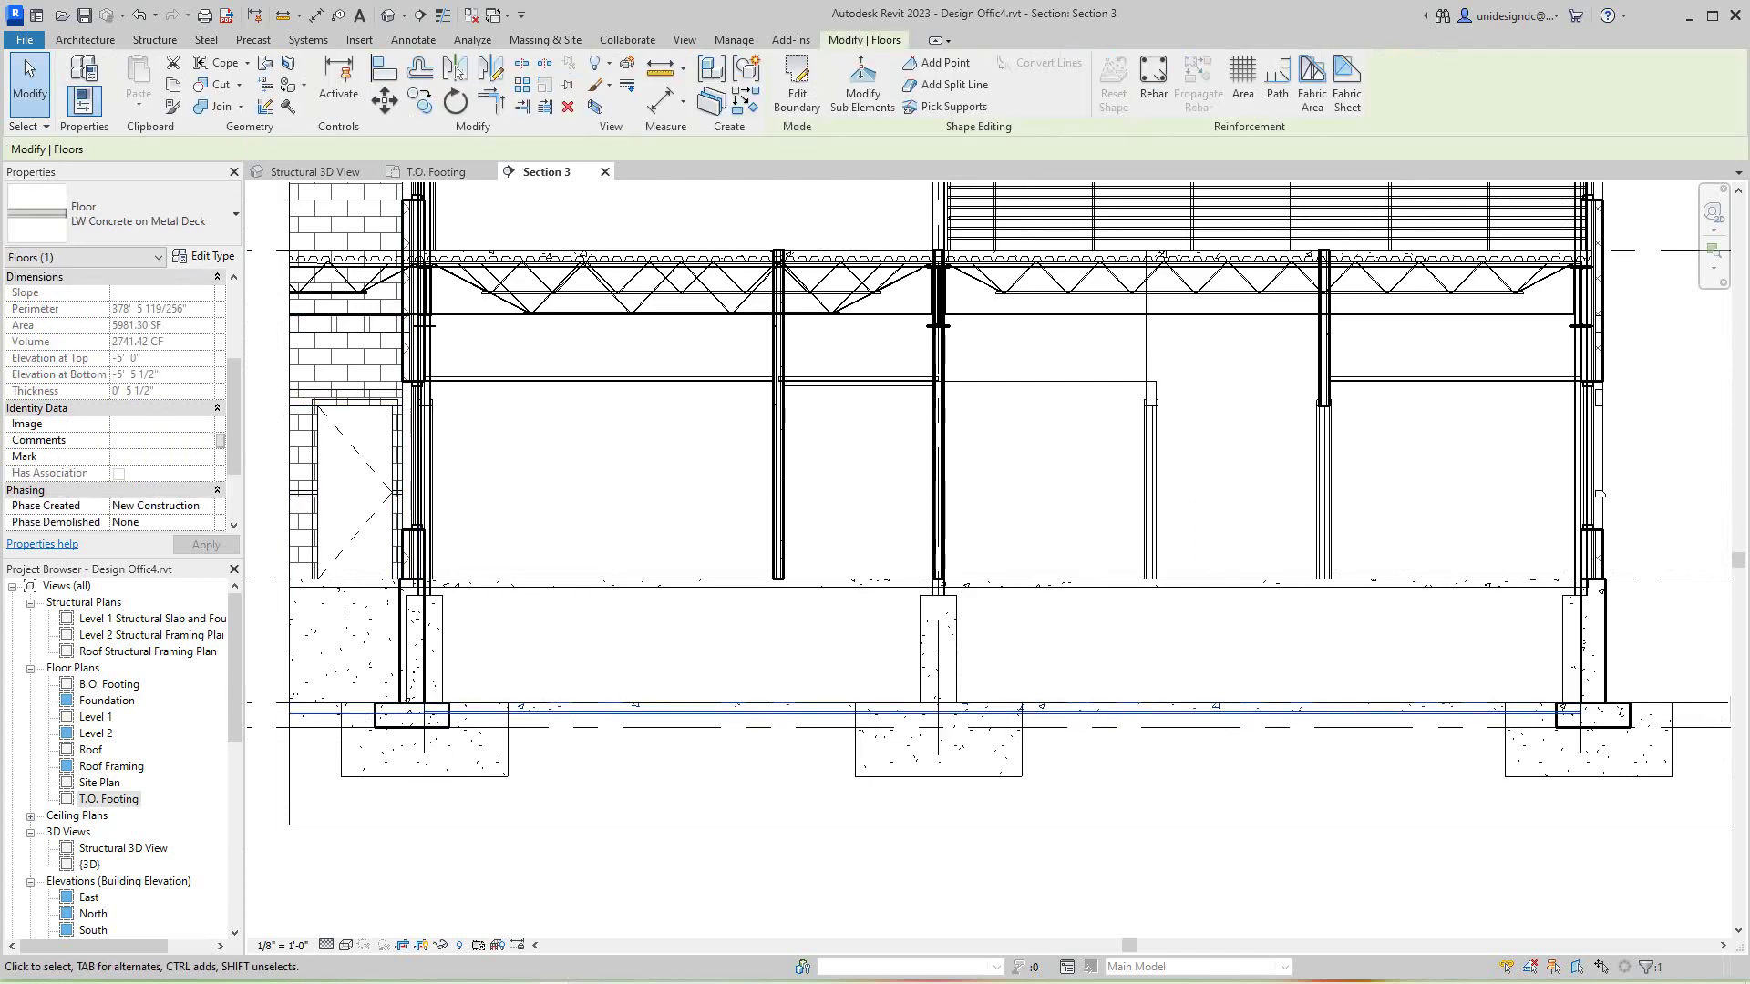
key(Escape)
click(639, 709)
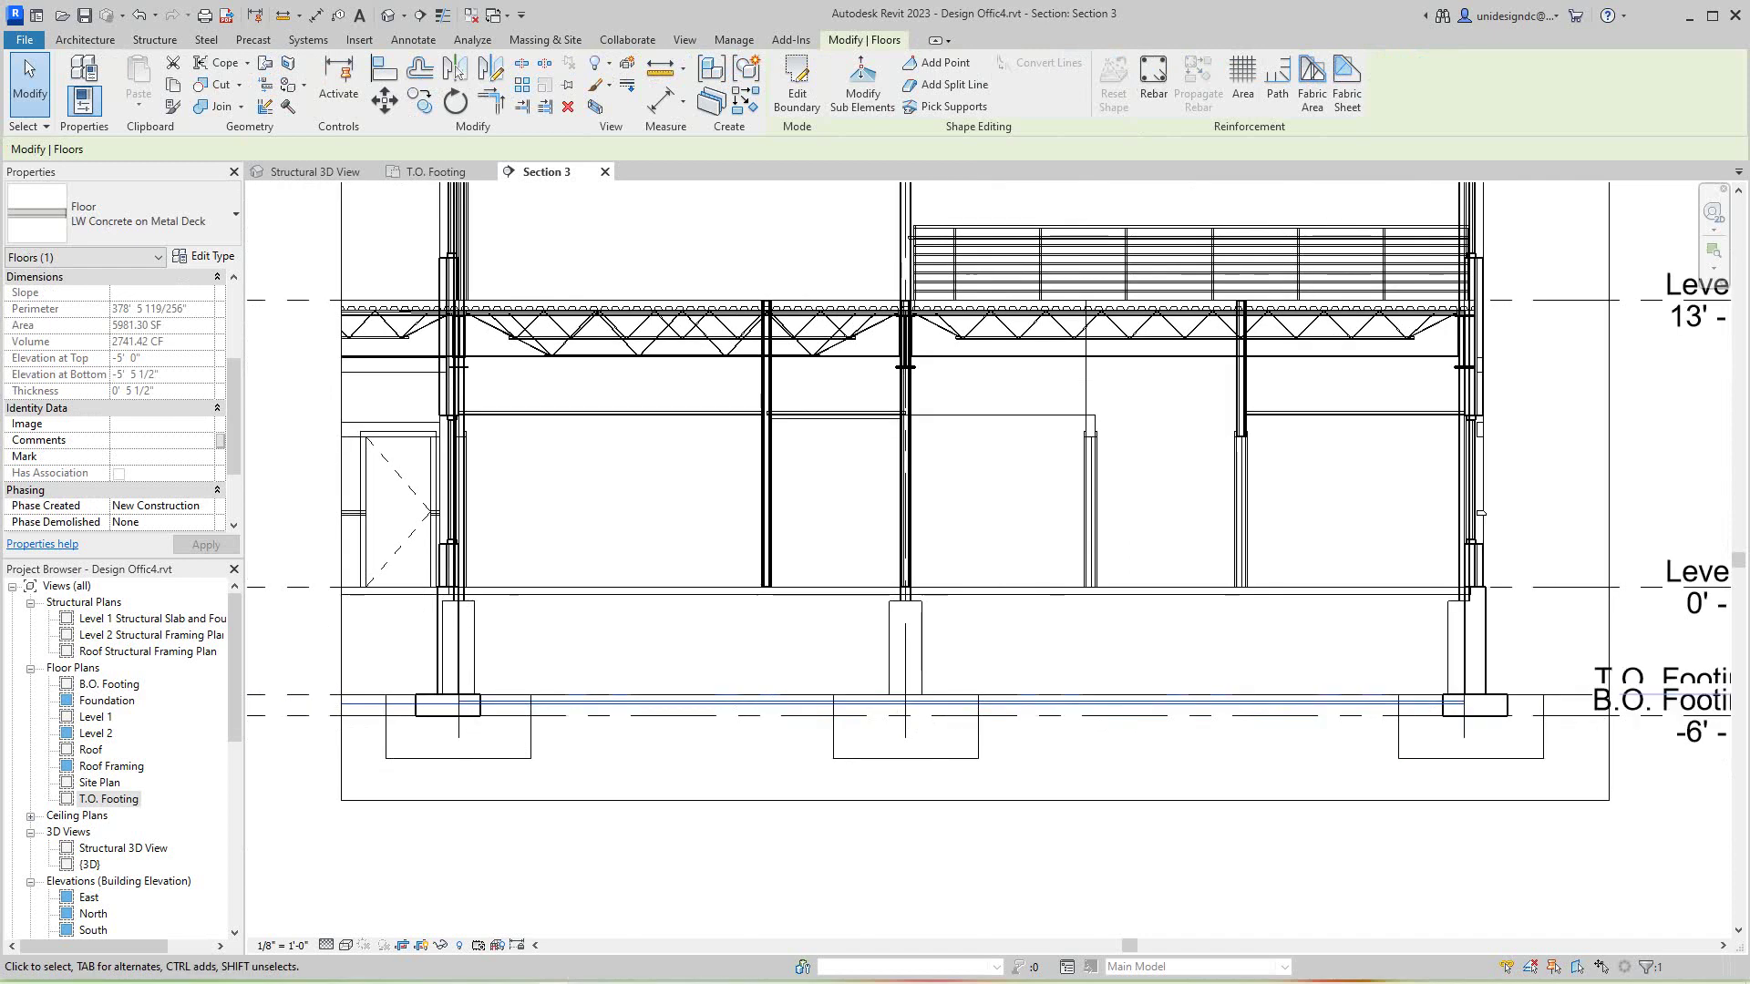
scroll(690, 634, down, 1)
scroll(746, 640, down, 3)
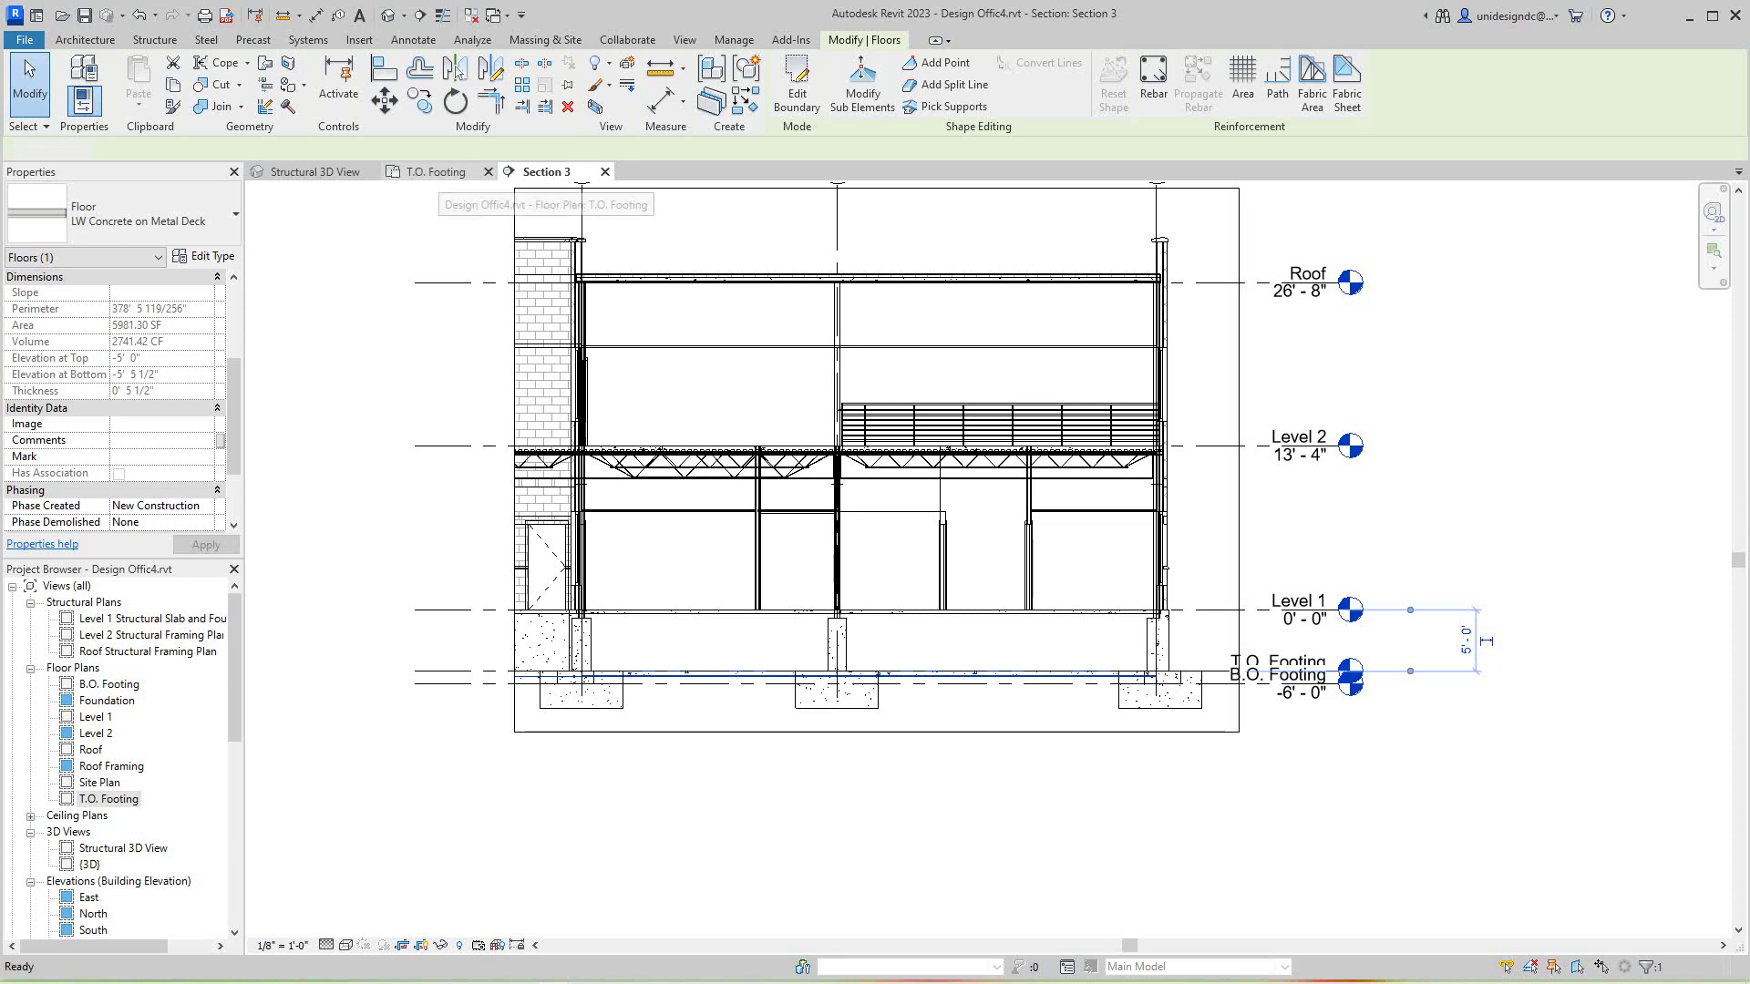
click(435, 171)
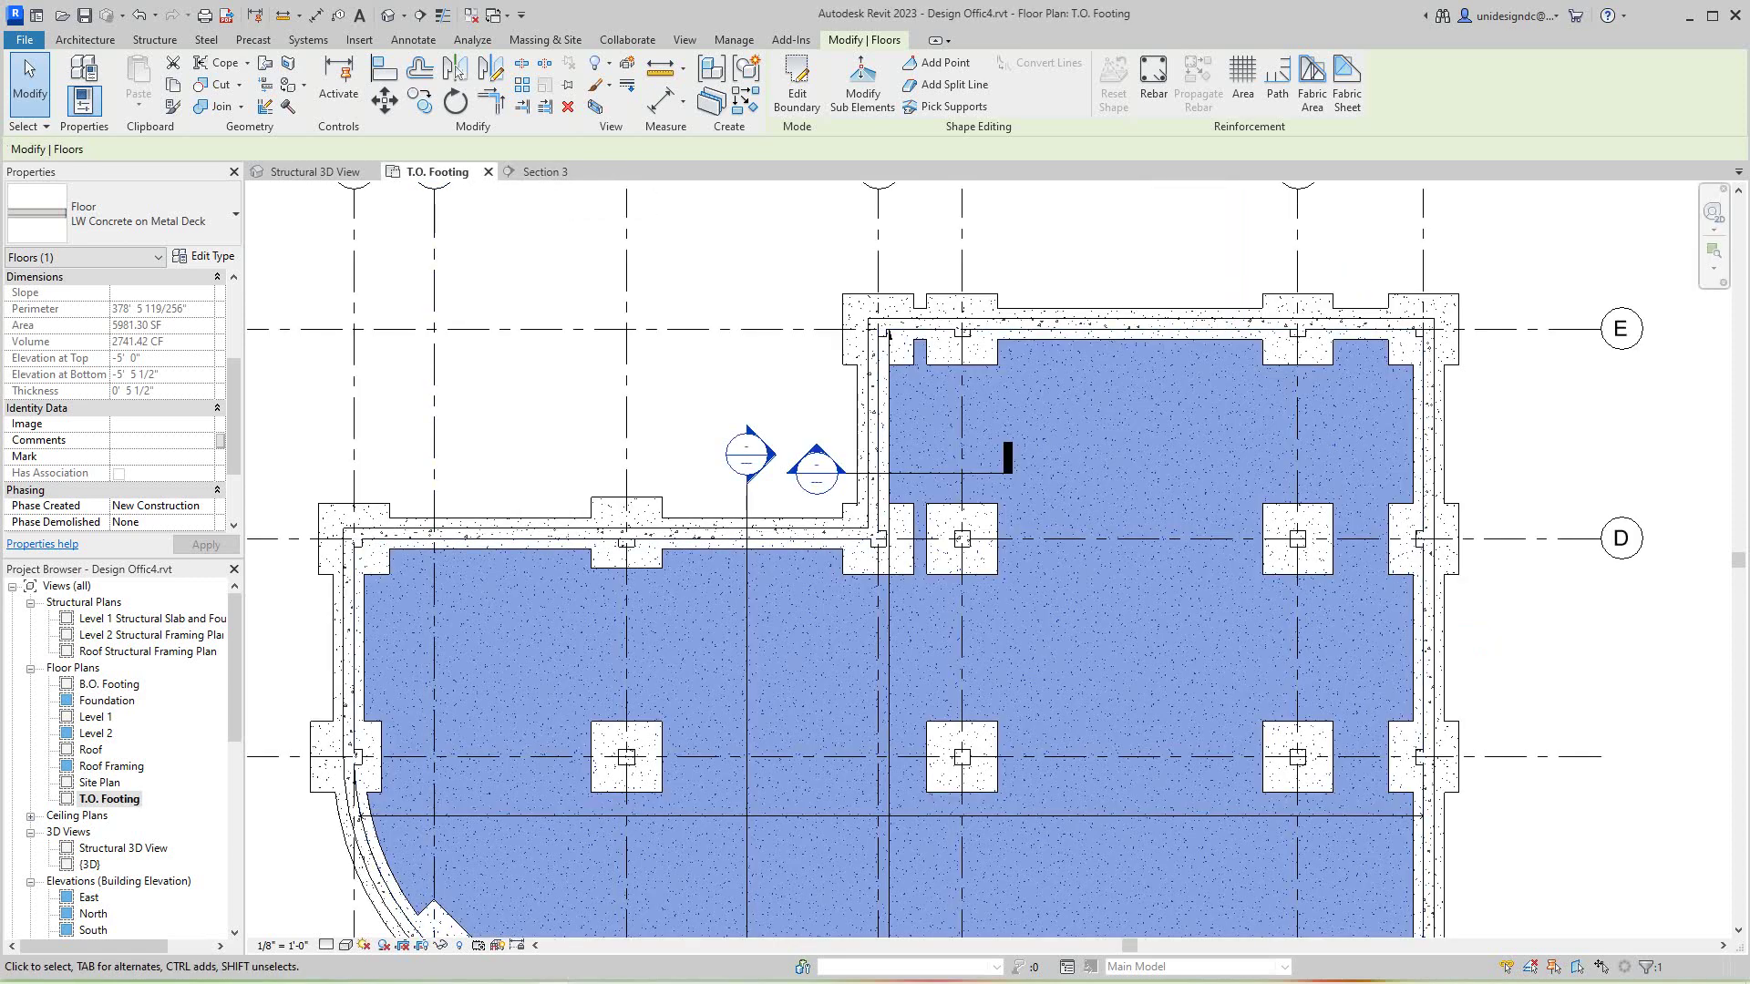
key(Escape)
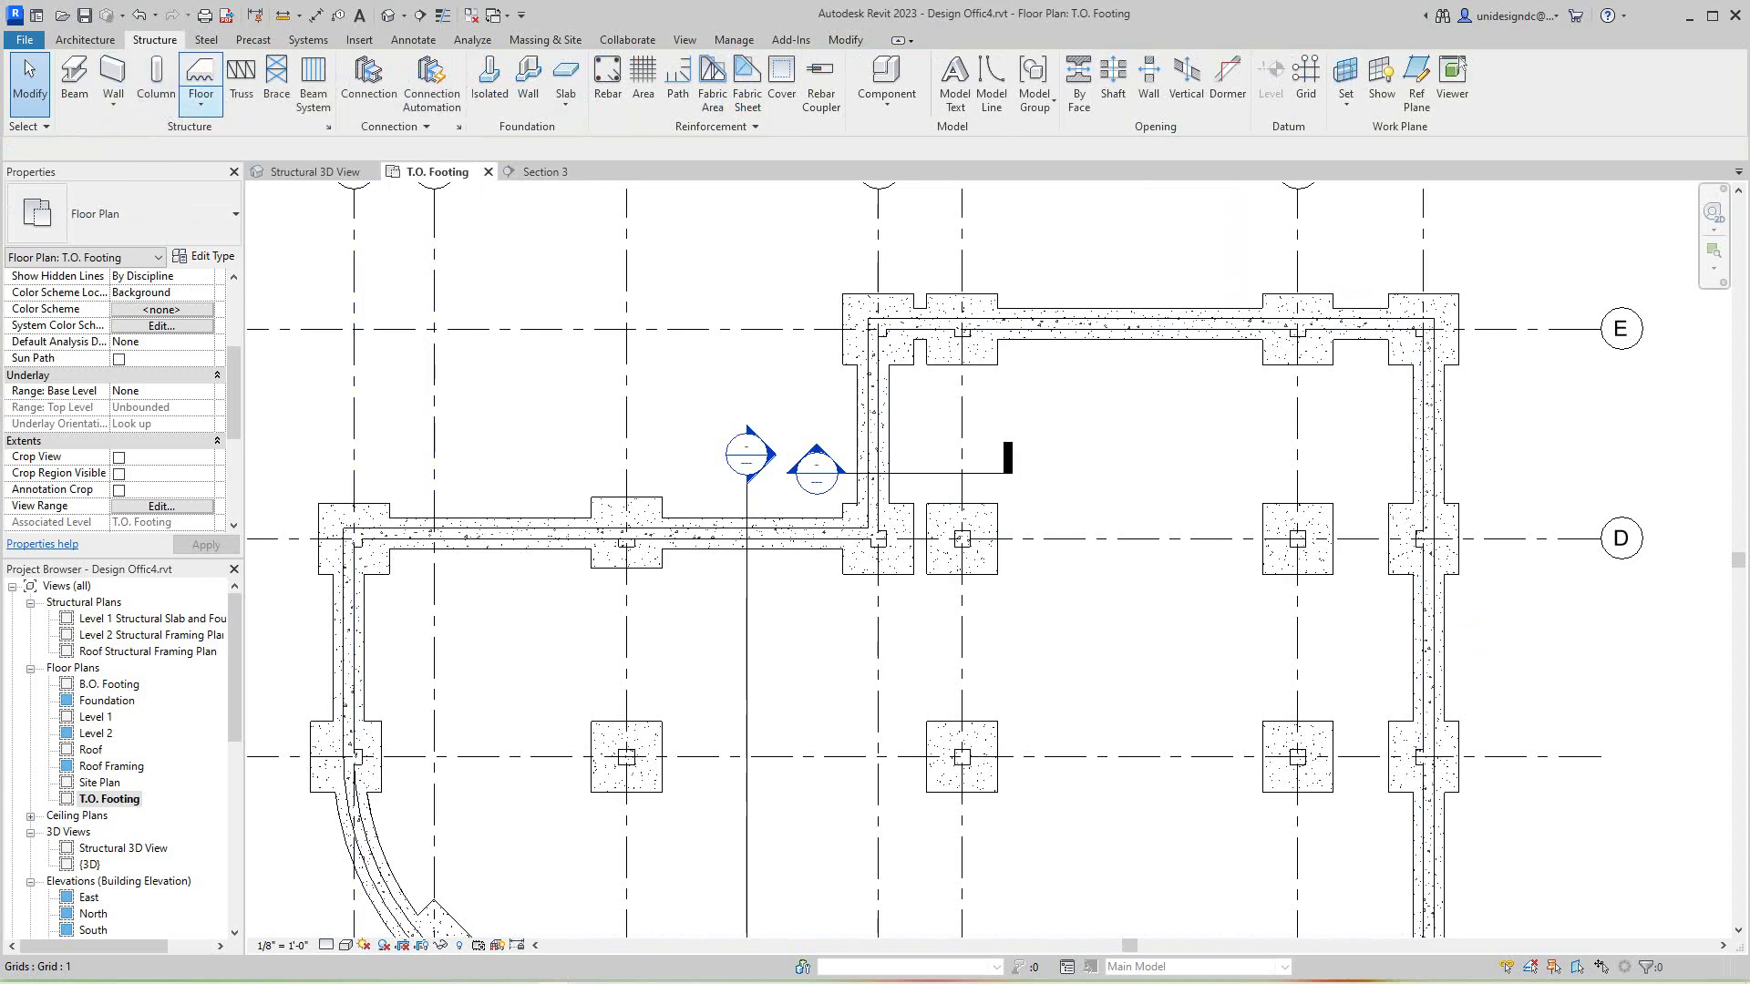
Start a new structural floor in the T.O. Footing plan using the 4" Concrete Slab type.
click(201, 105)
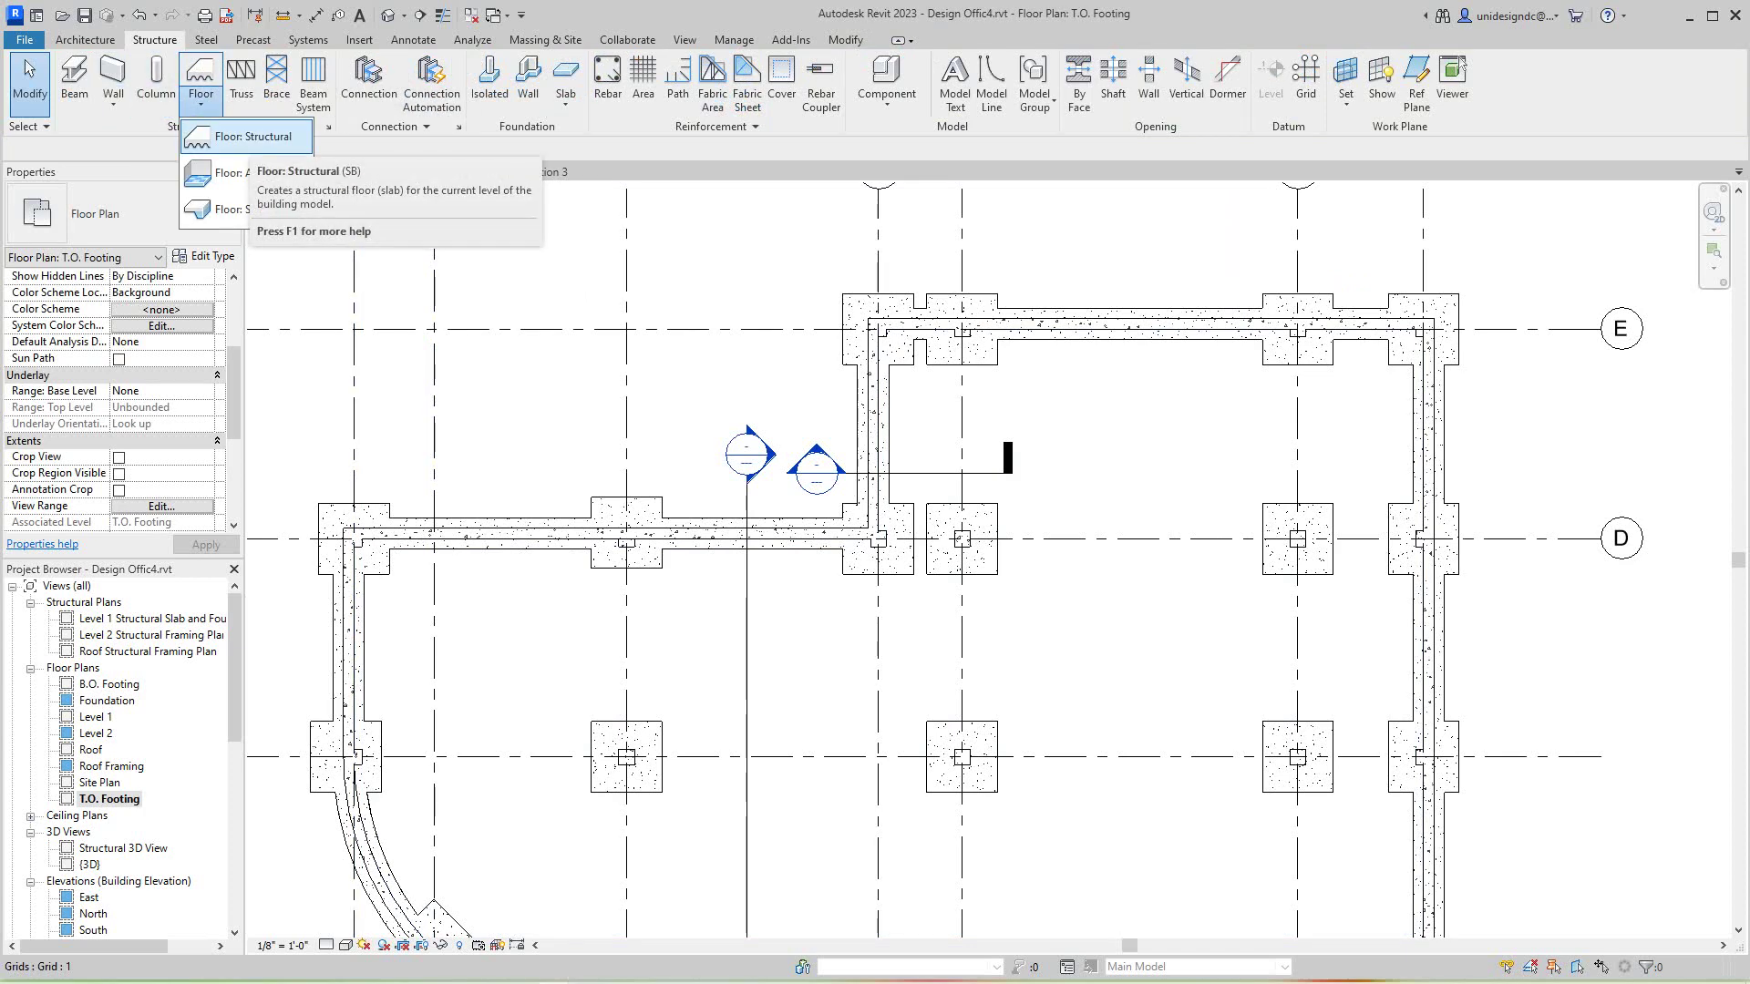
click(246, 137)
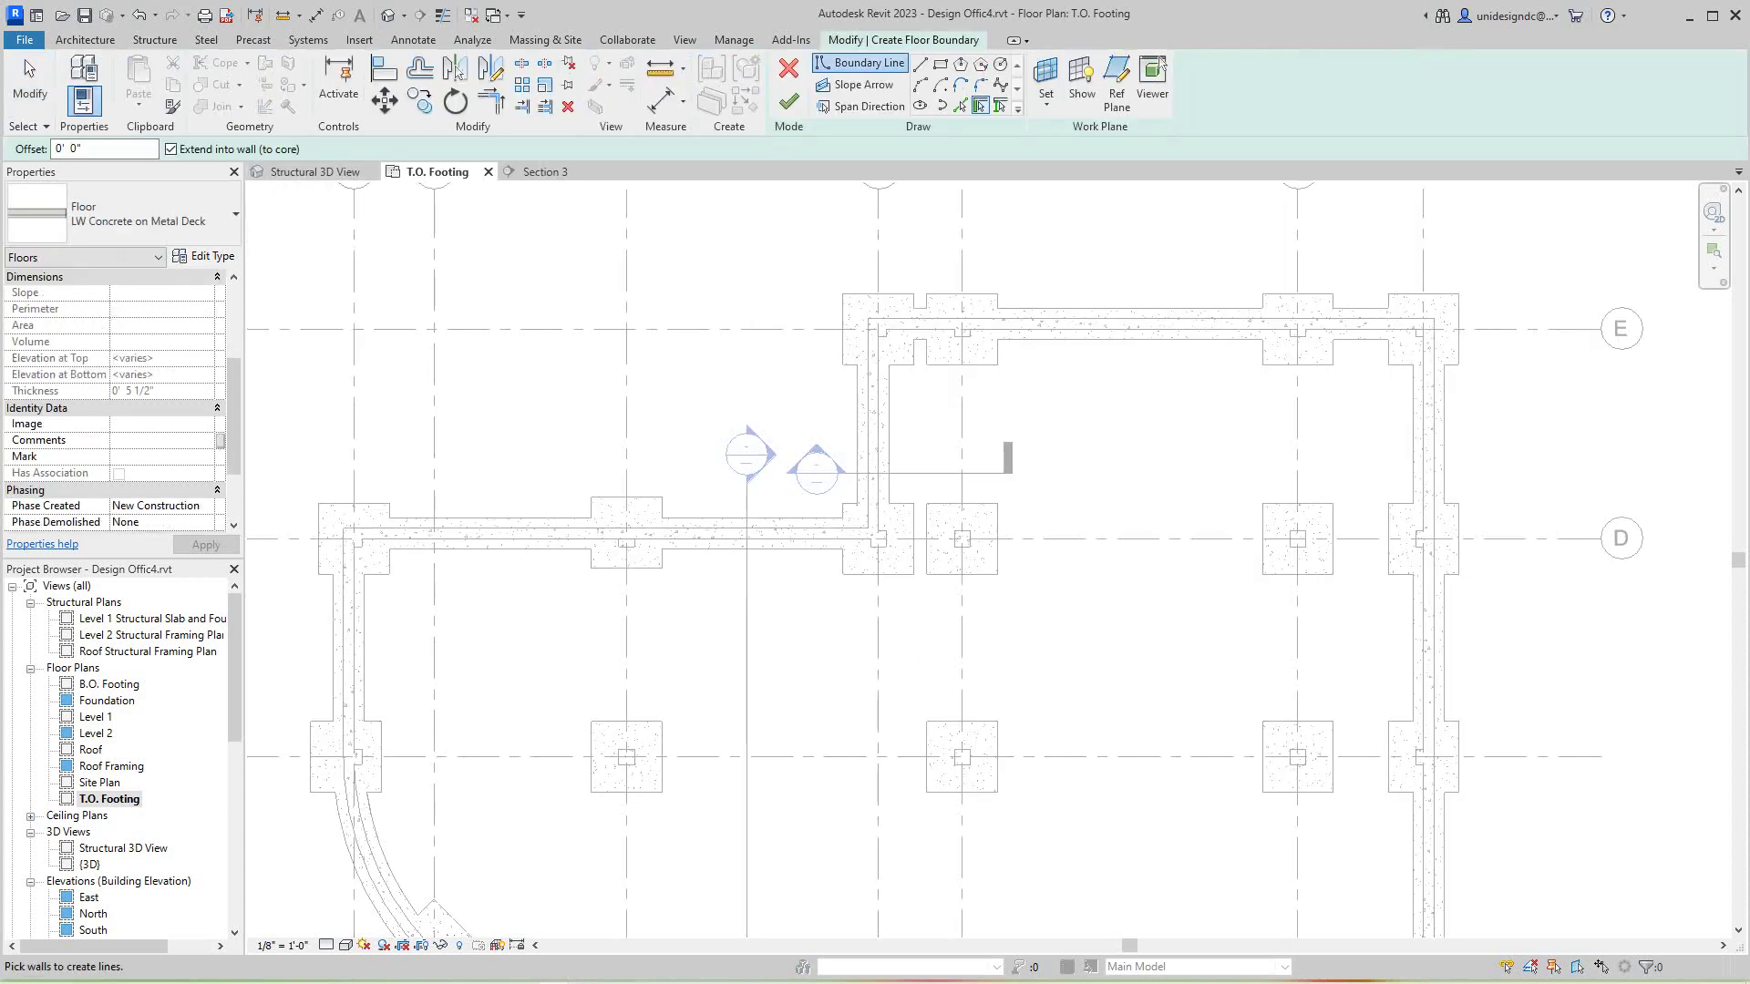
click(137, 215)
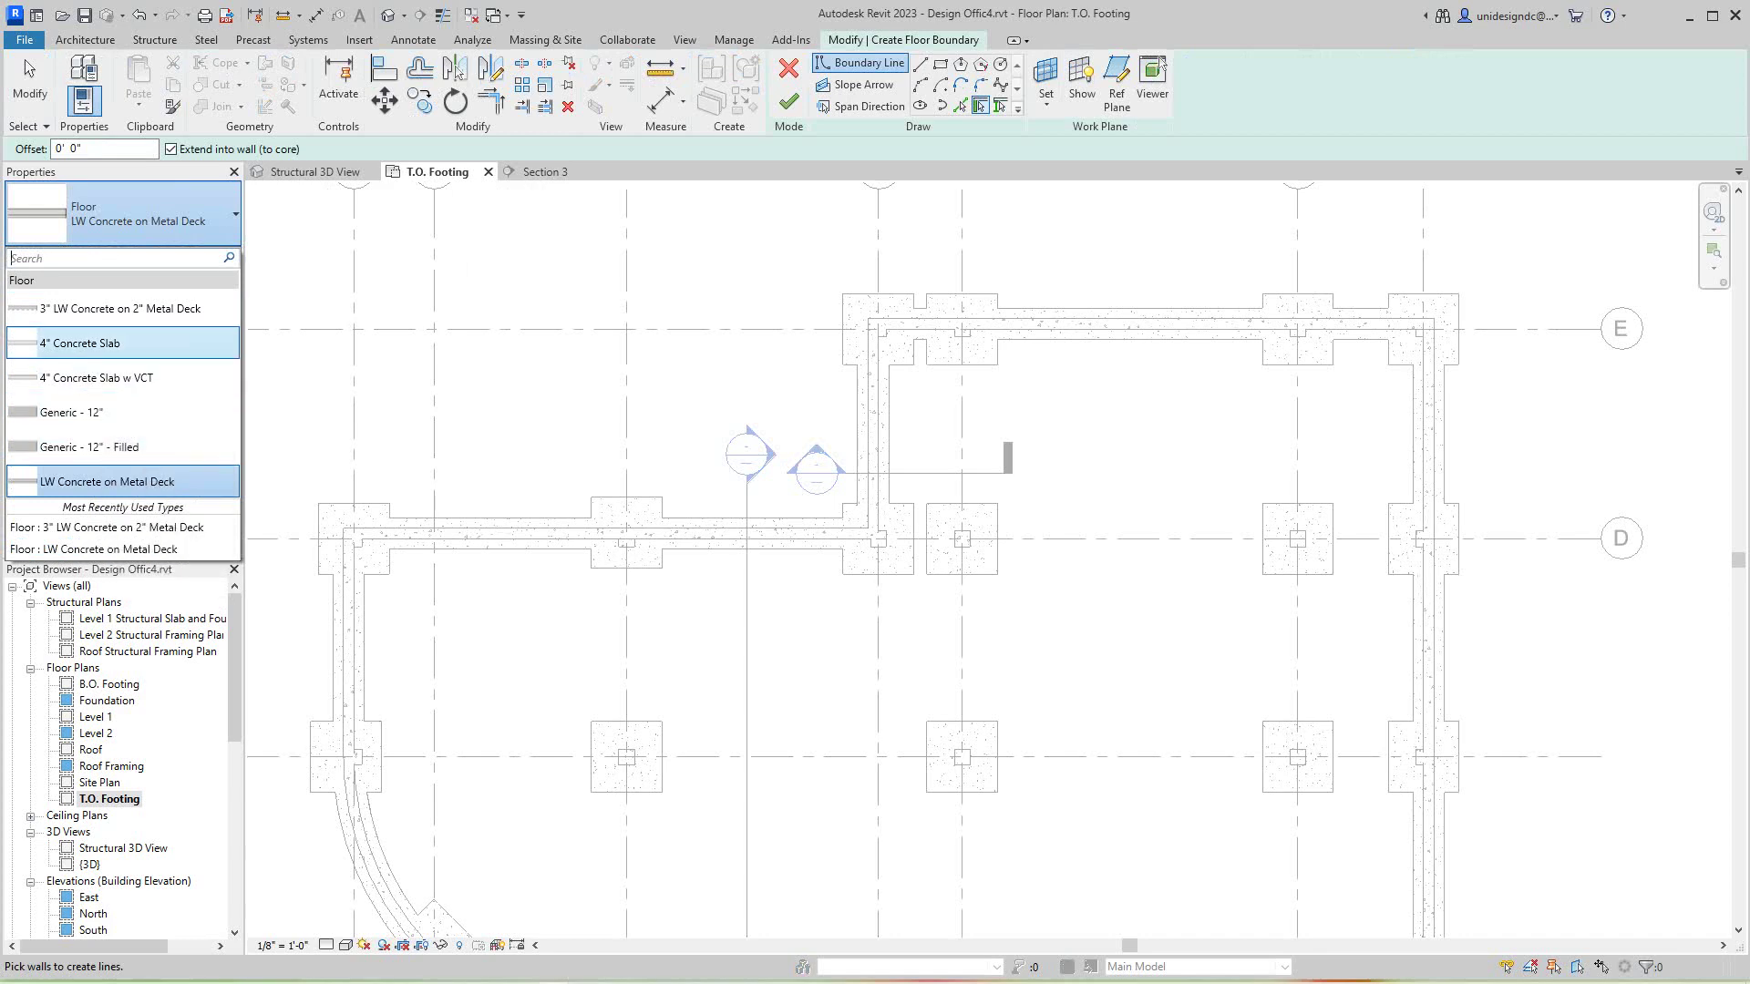
click(79, 343)
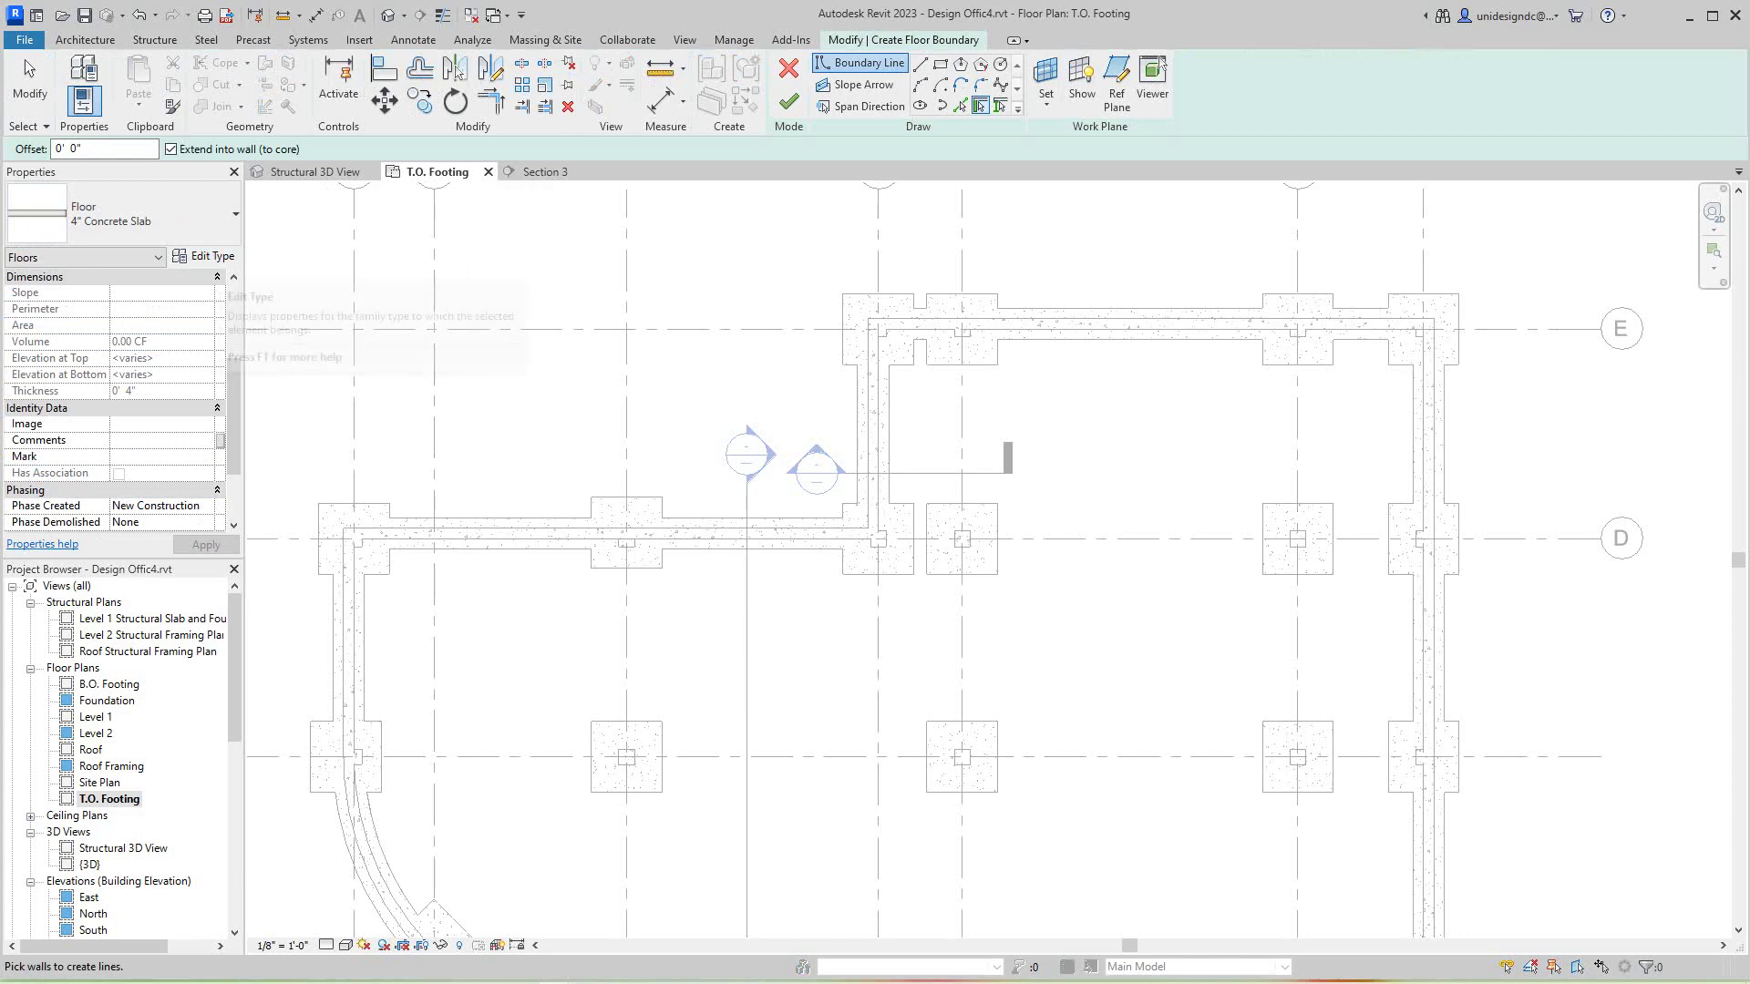
Duplicate the floor type under the name 6" Concrete Slab.
click(204, 257)
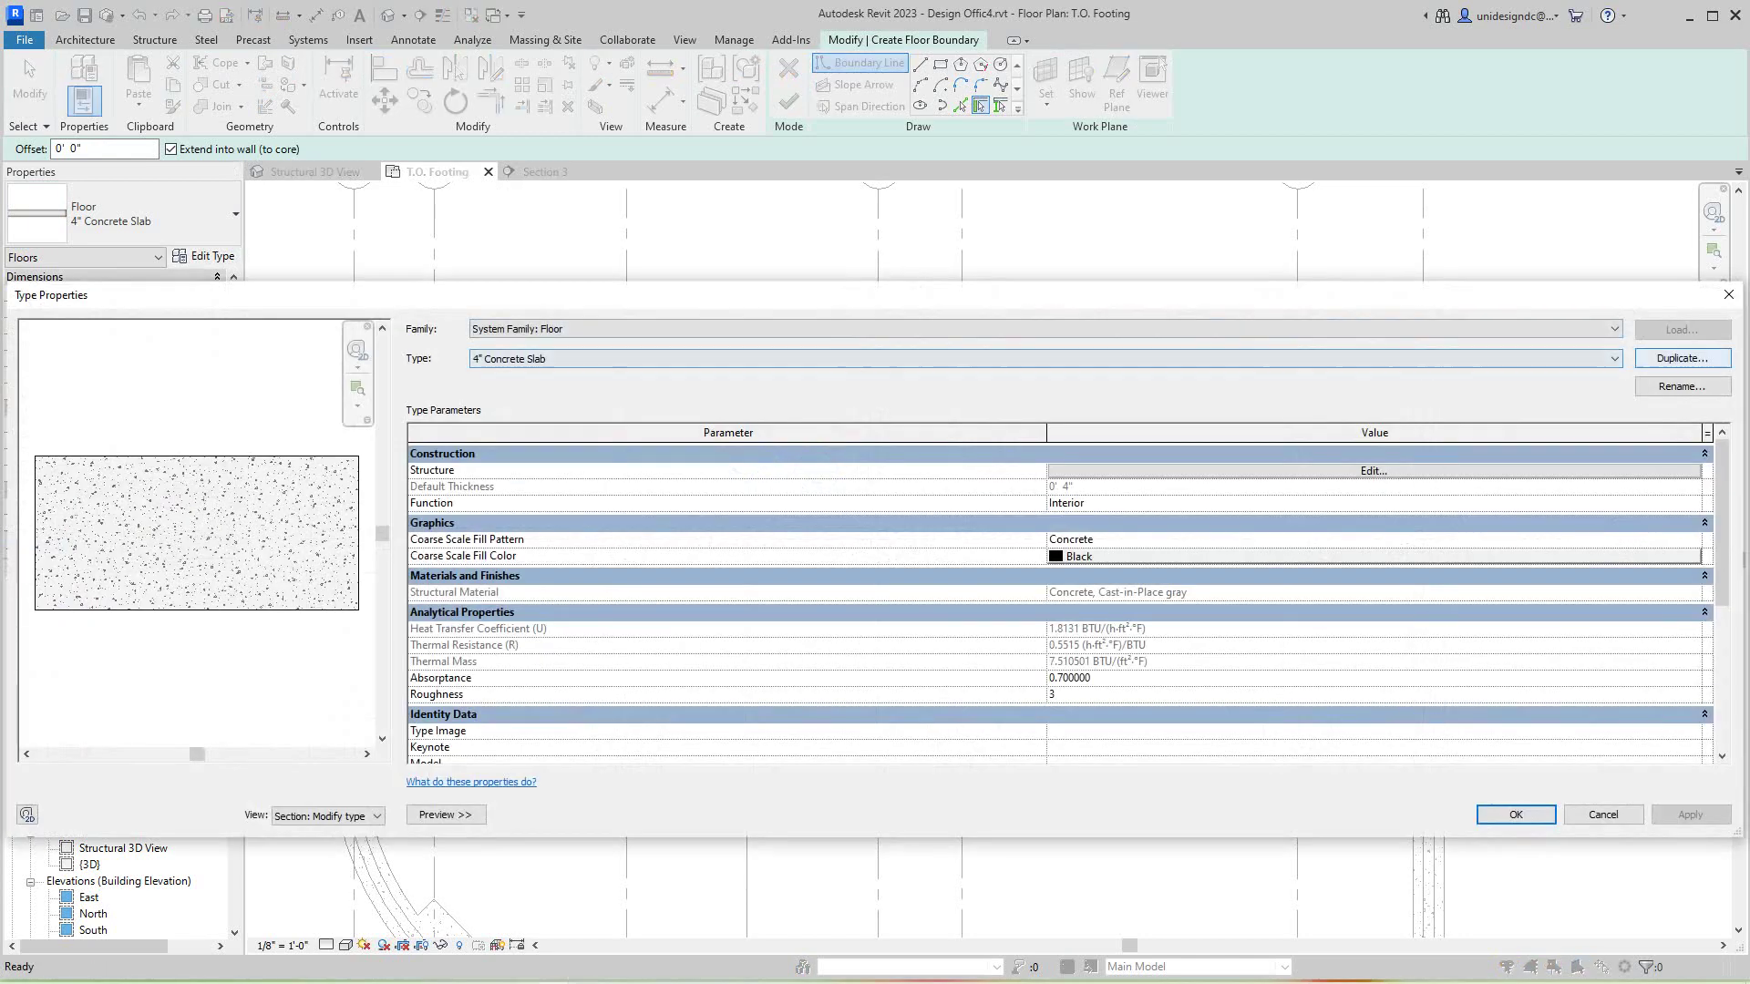
click(1681, 358)
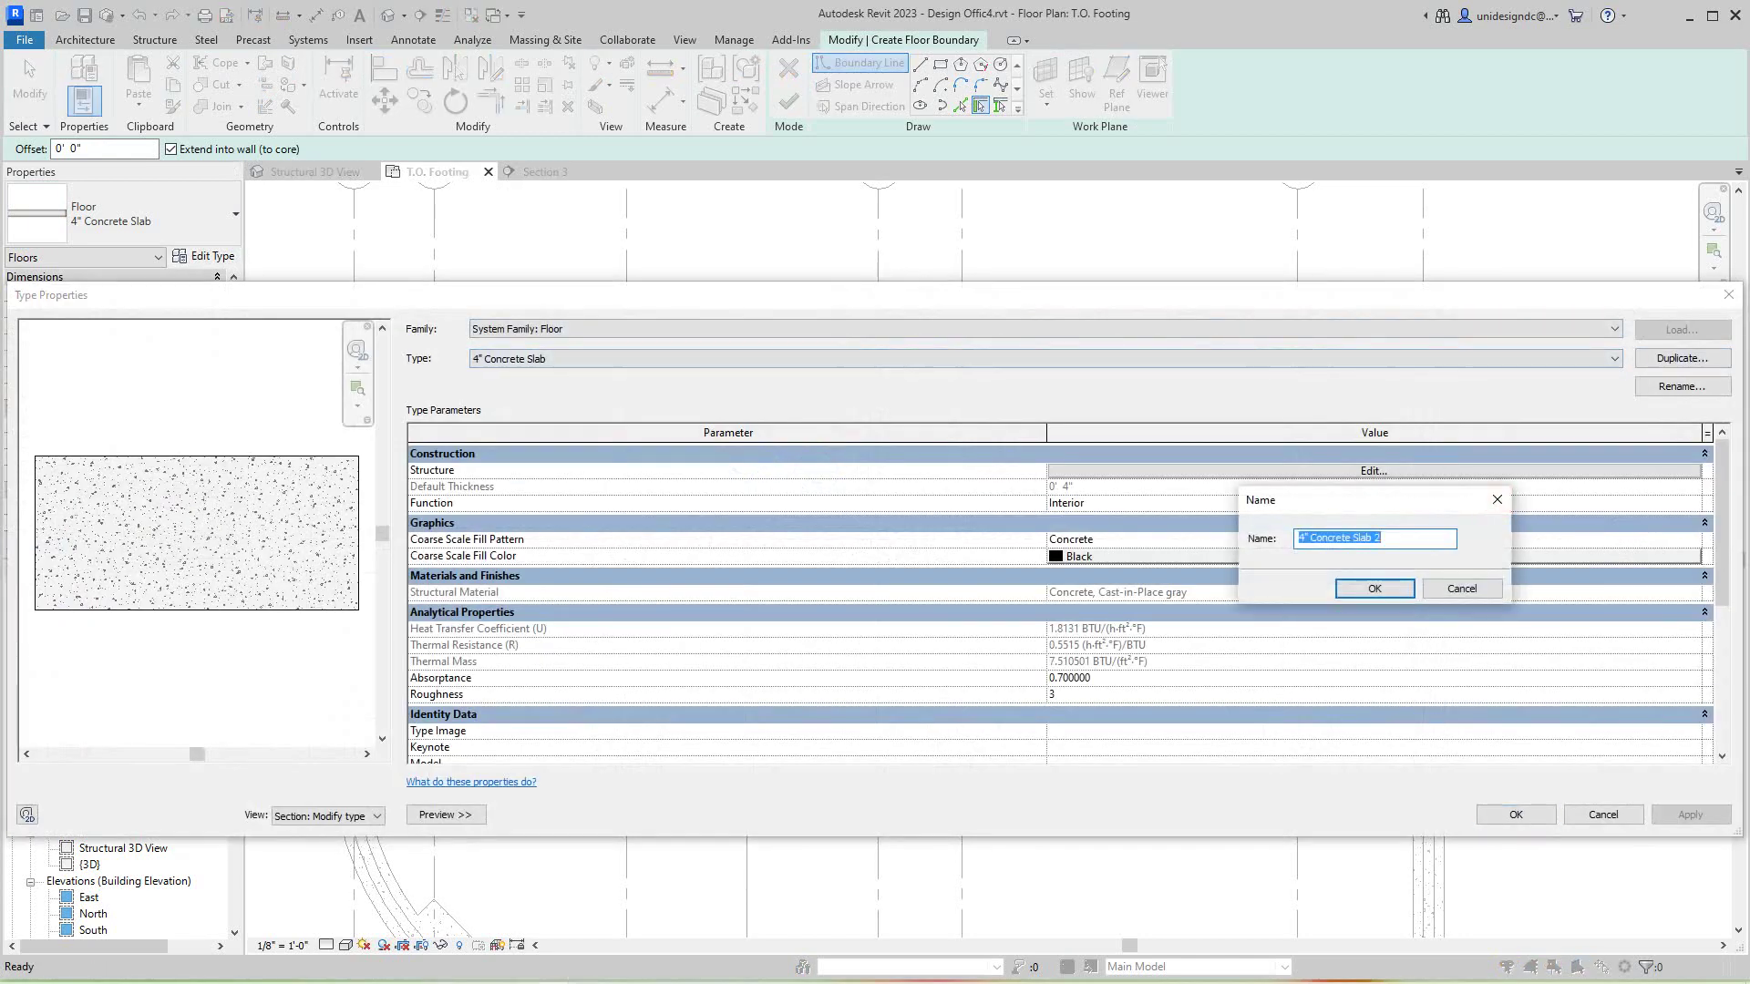
click(1304, 537)
key(Delete)
text(6)
key(Return)
Set the thickness of the slab type's concrete structure layer to 6" and apply the type changes.
click(1373, 470)
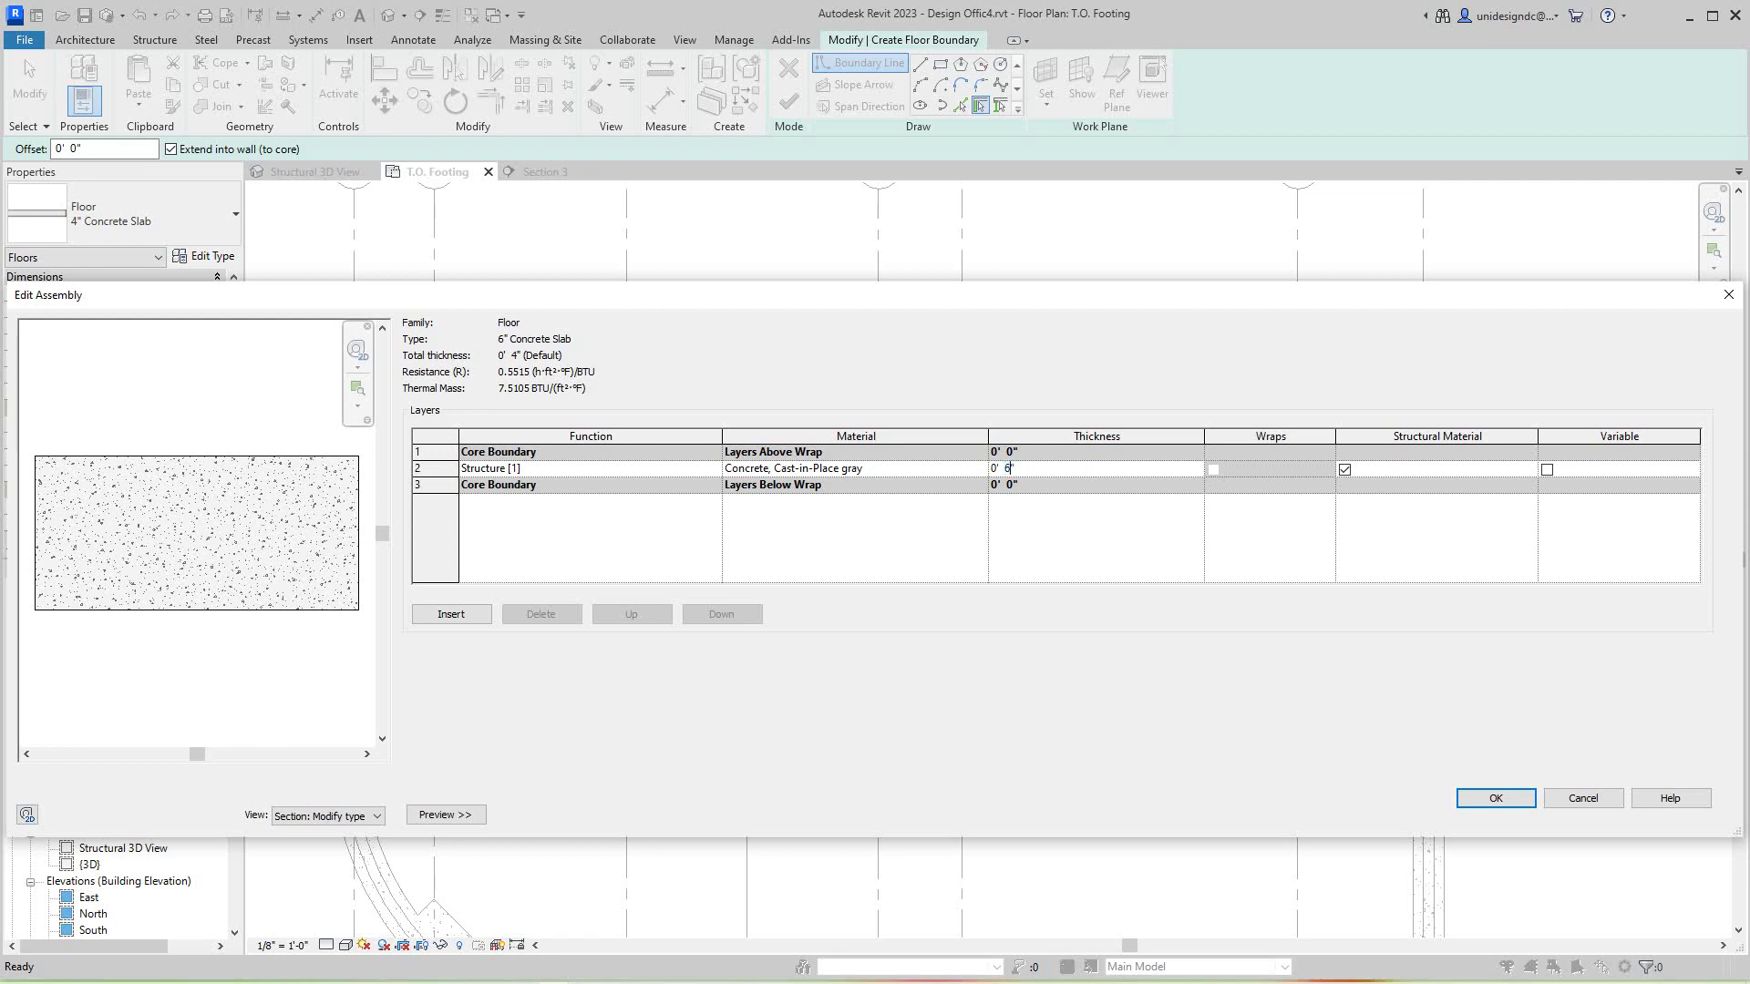
key(Return)
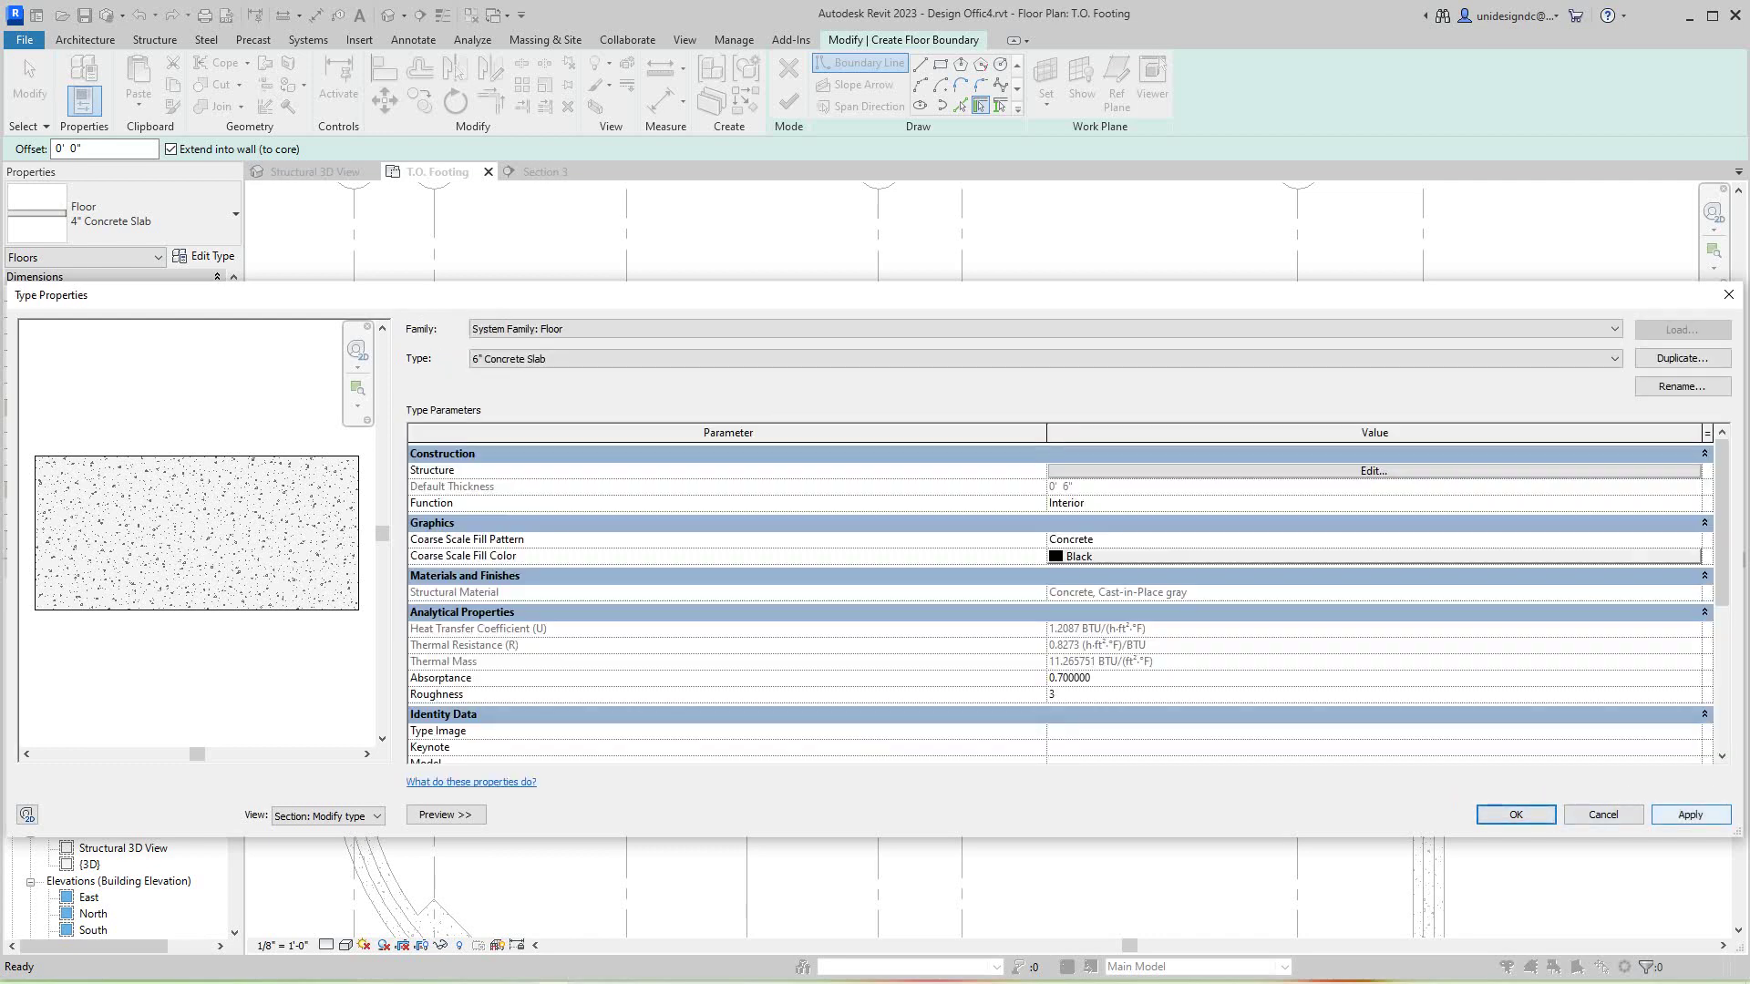
click(1689, 814)
click(1514, 814)
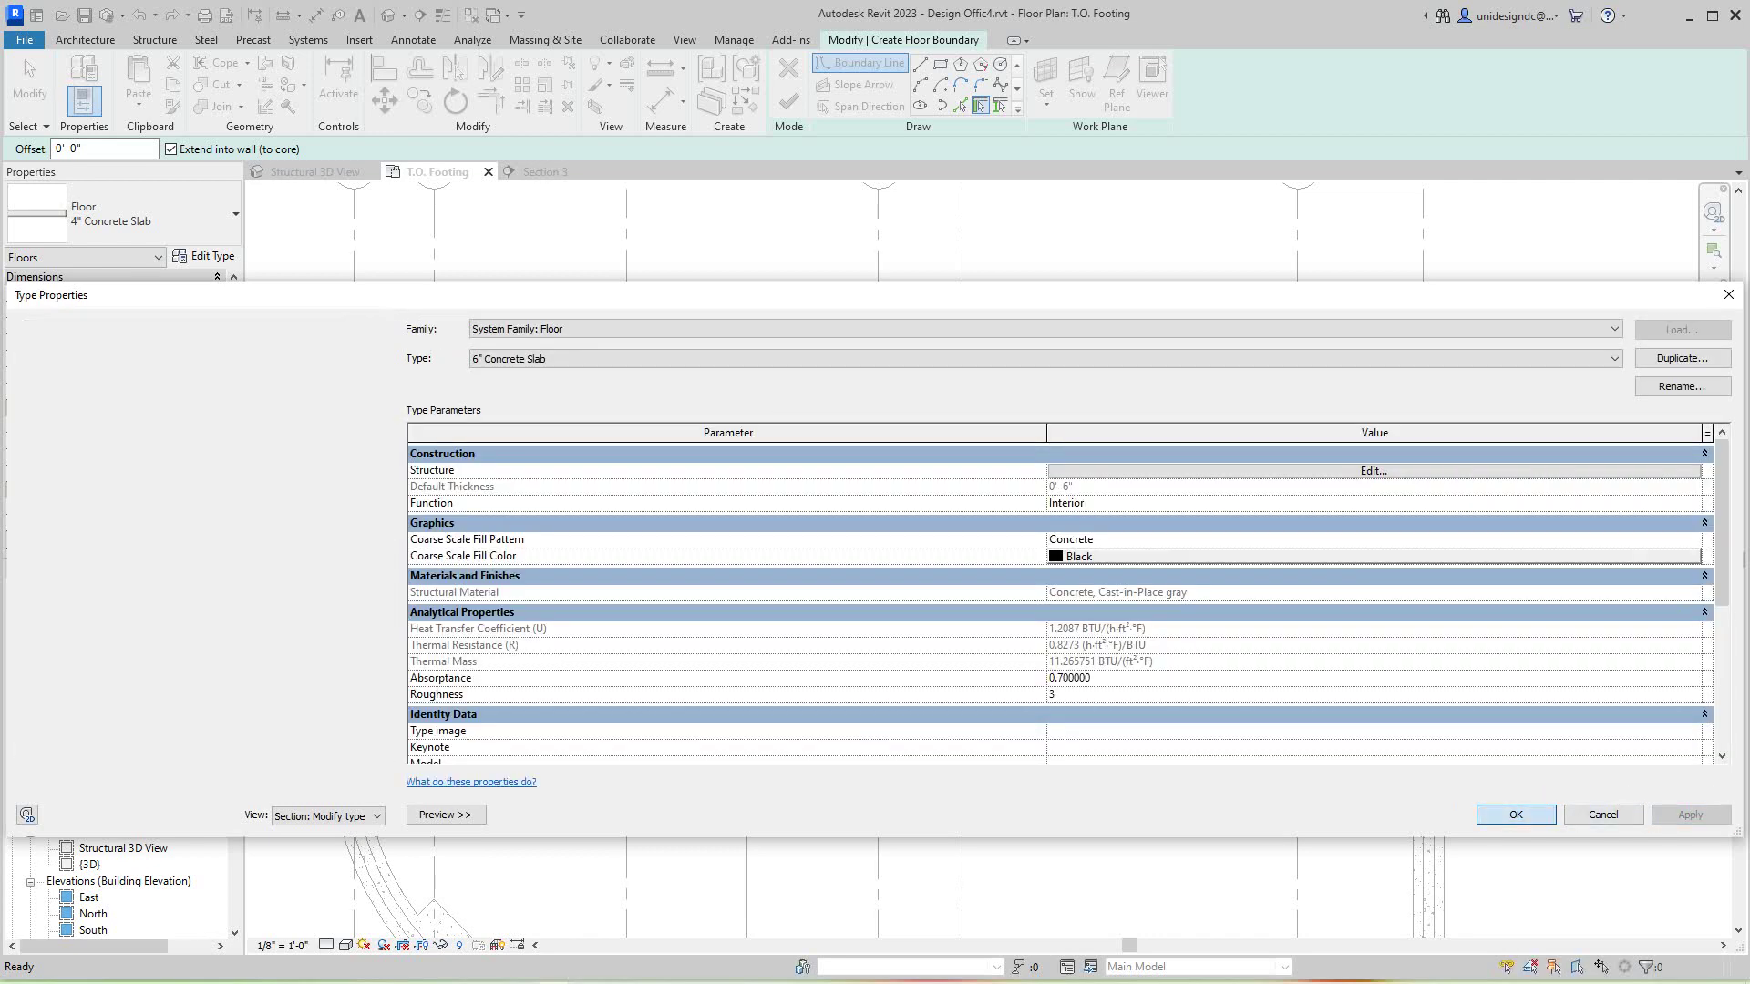
key(Return)
Pick the foundation walls along grid D, grid 1, the curved corner and grid B as floor boundary lines.
scroll(1121, 688, down, 2)
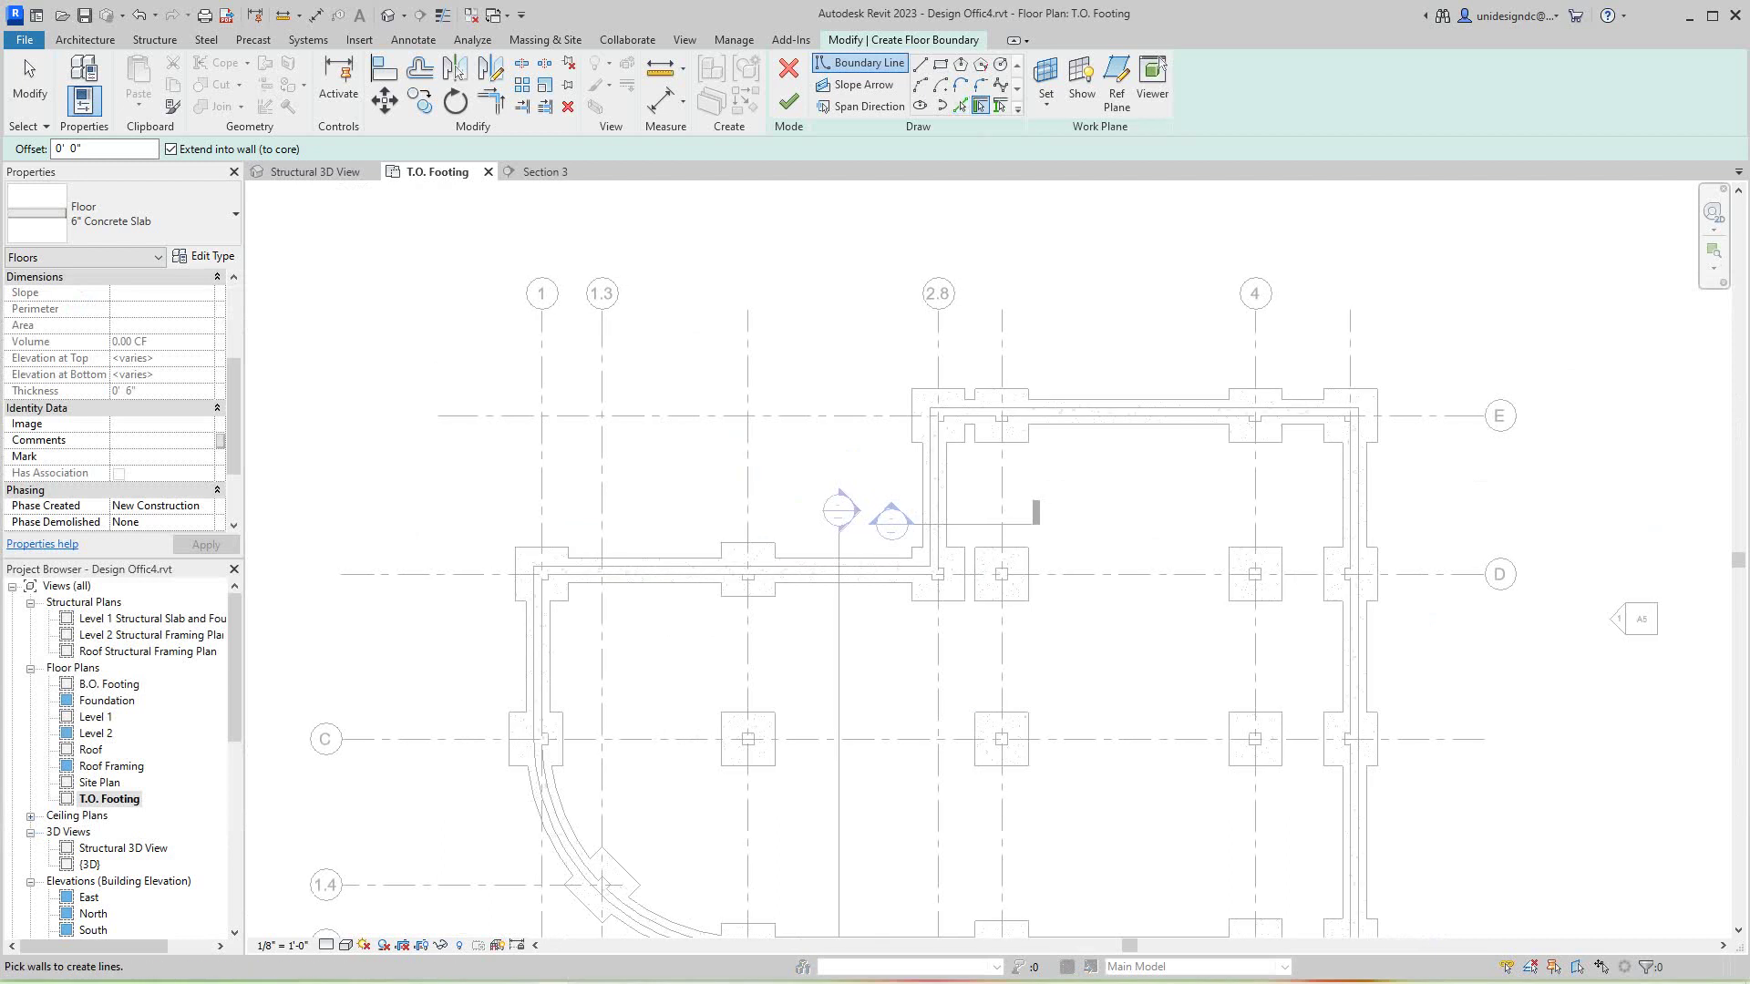
click(737, 572)
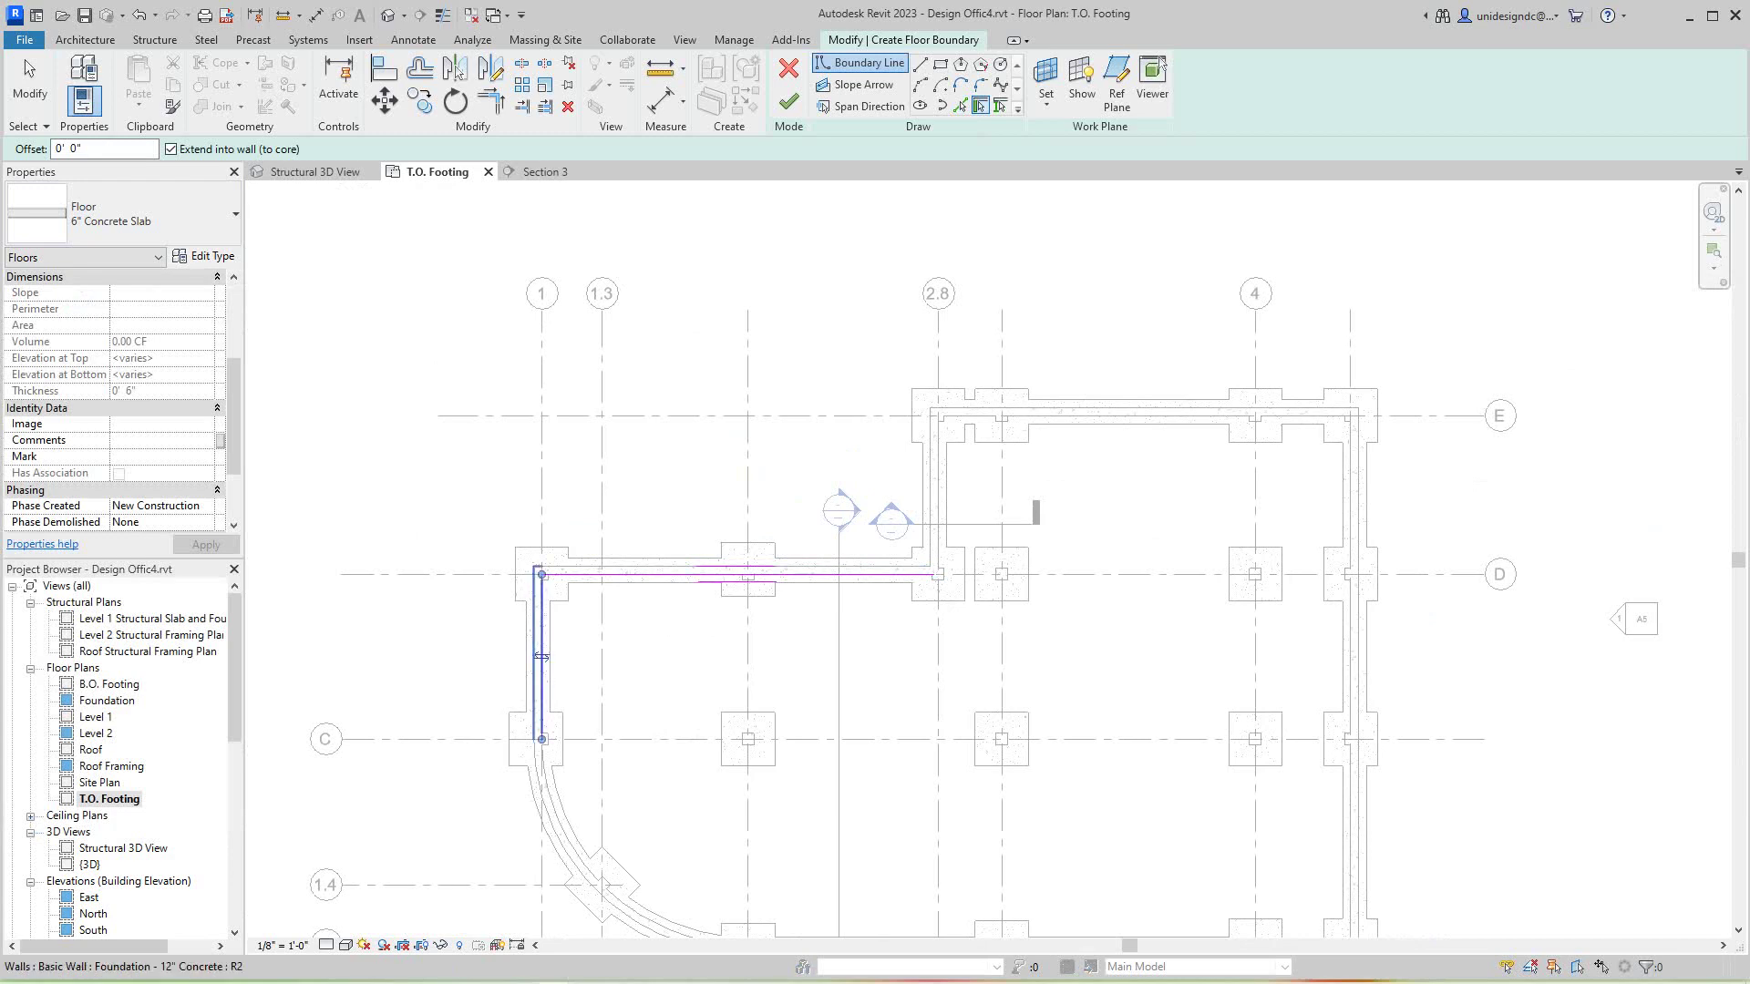
click(541, 656)
click(602, 883)
scroll(565, 699, down, 1)
middle_drag(565, 699, 493, 585)
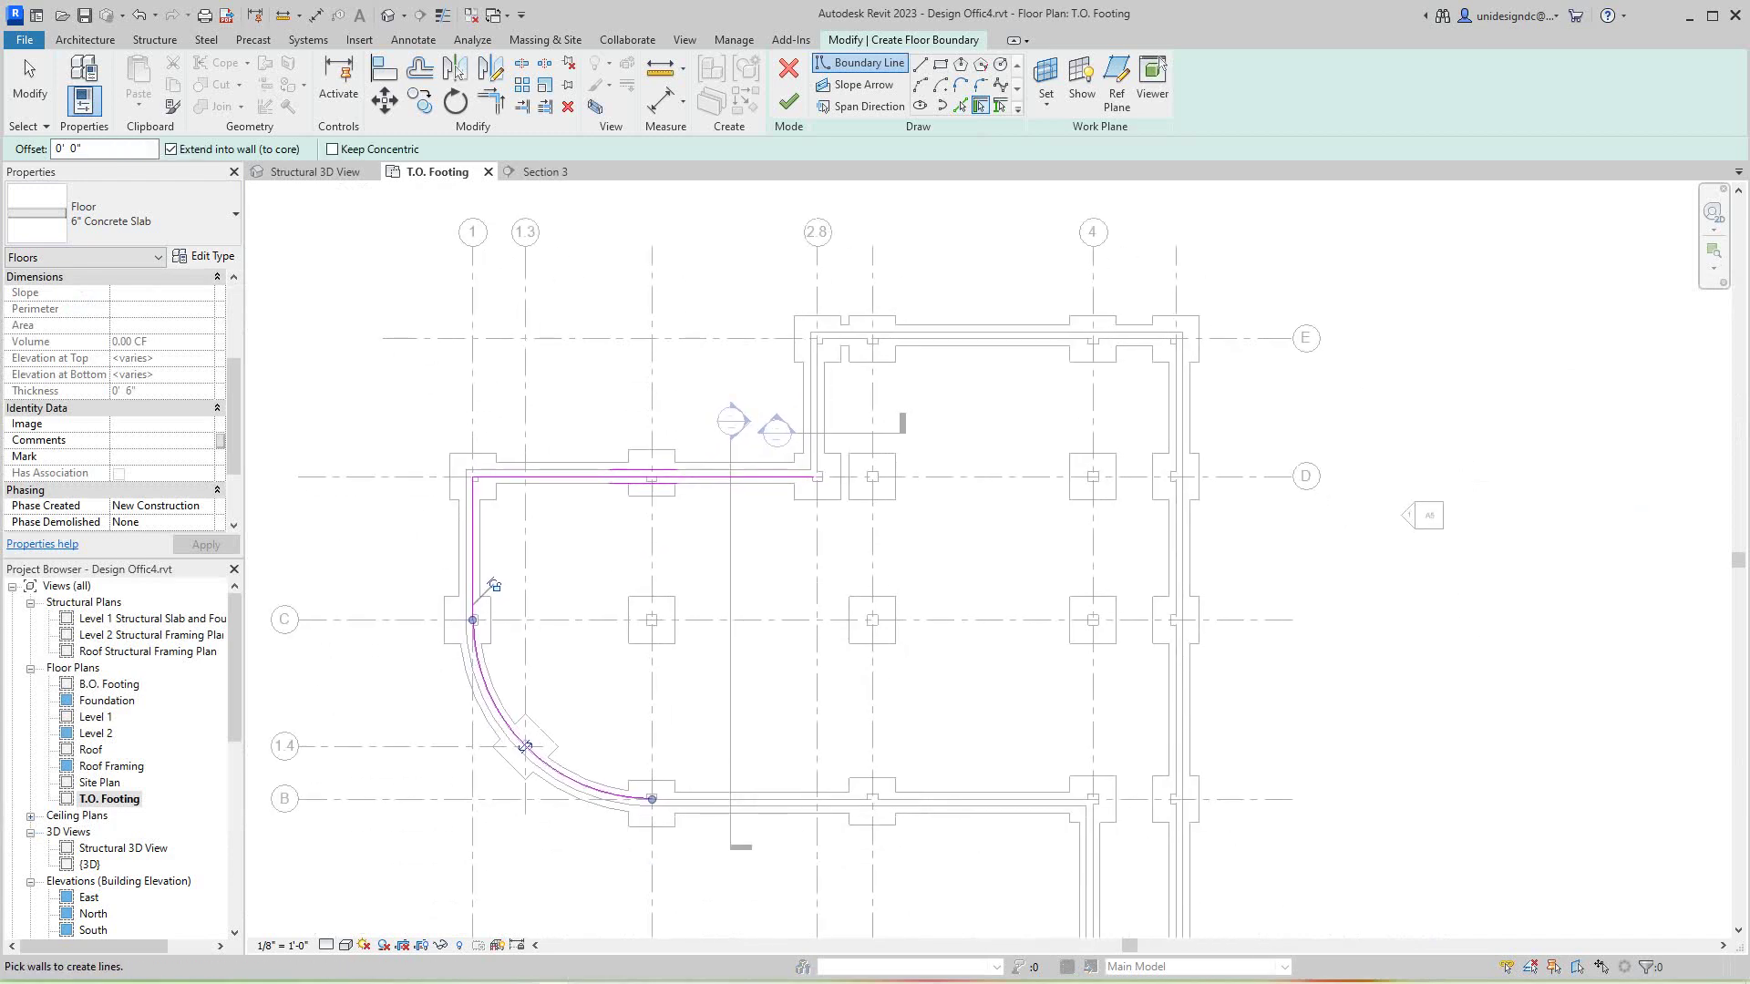
click(1057, 802)
Pick the foundation walls around the narrow projection along grids 4, A and 5 as floor boundary lines.
middle_drag(1086, 799, 984, 636)
scroll(984, 636, up, 1)
click(992, 757)
click(1048, 873)
click(1101, 693)
Close the boundary with the foundation walls along grids E and 2.8, and finish the floor.
scroll(1039, 613, down, 3)
middle_drag(1039, 614, 1055, 905)
scroll(1054, 905, up, 1)
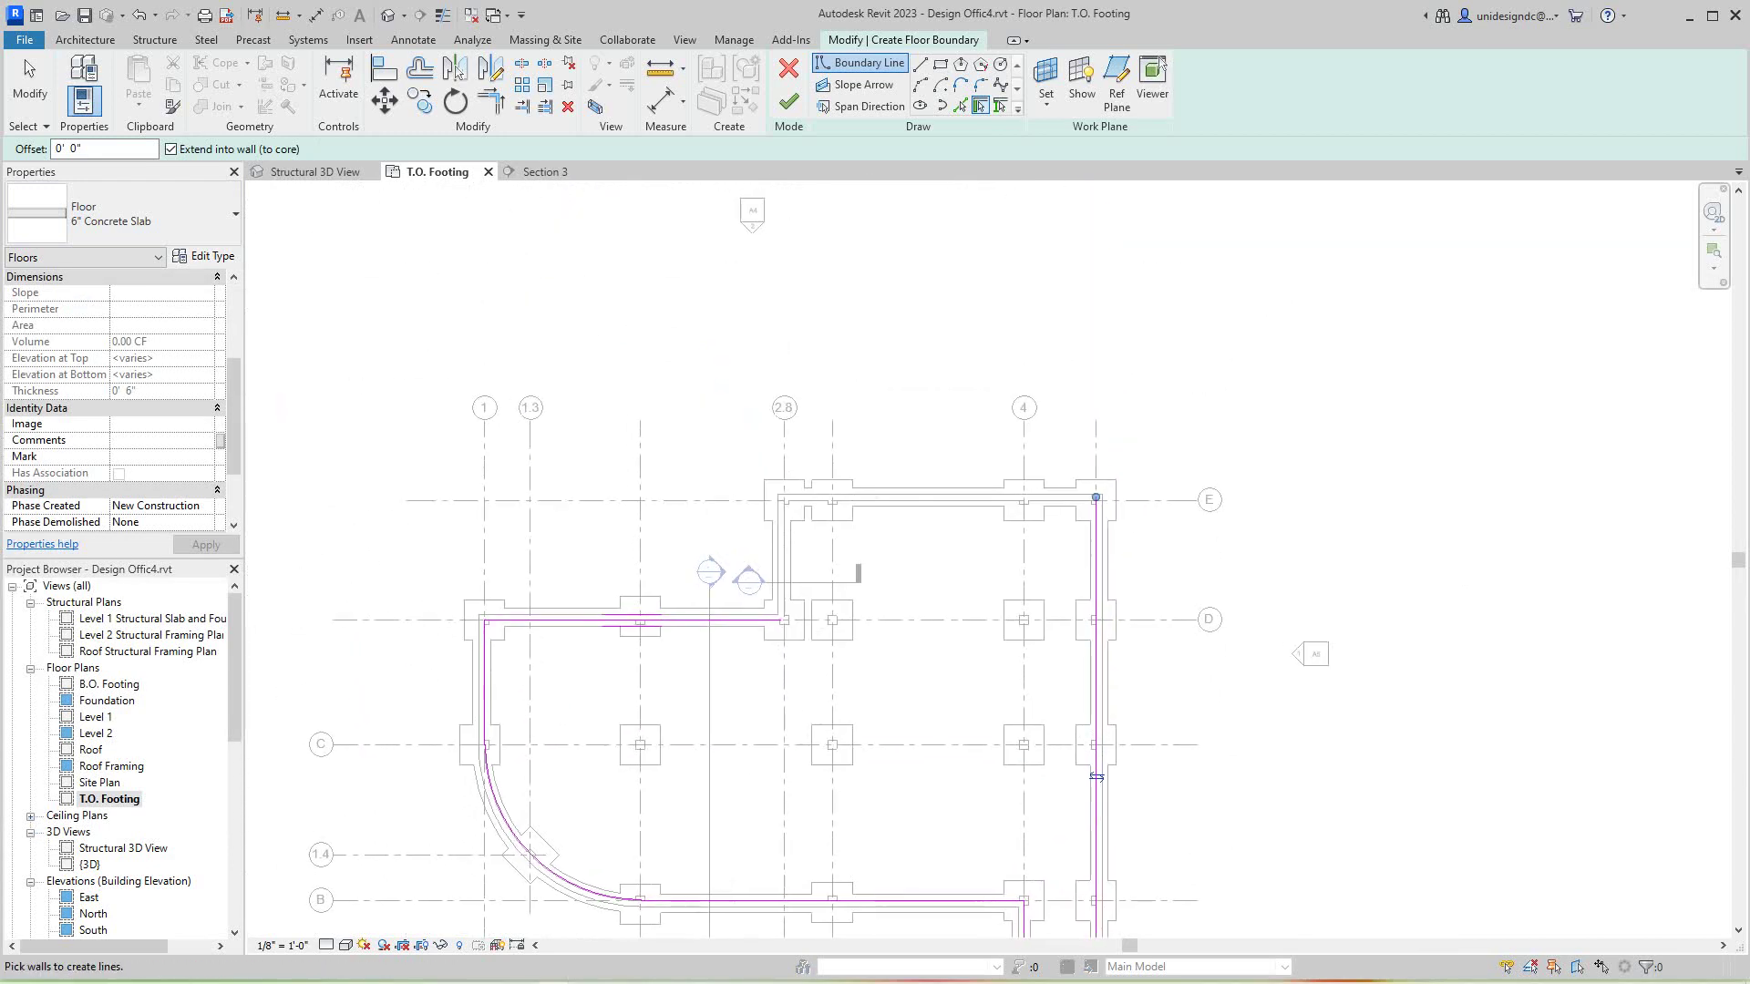
scroll(1059, 652, up, 1)
click(852, 362)
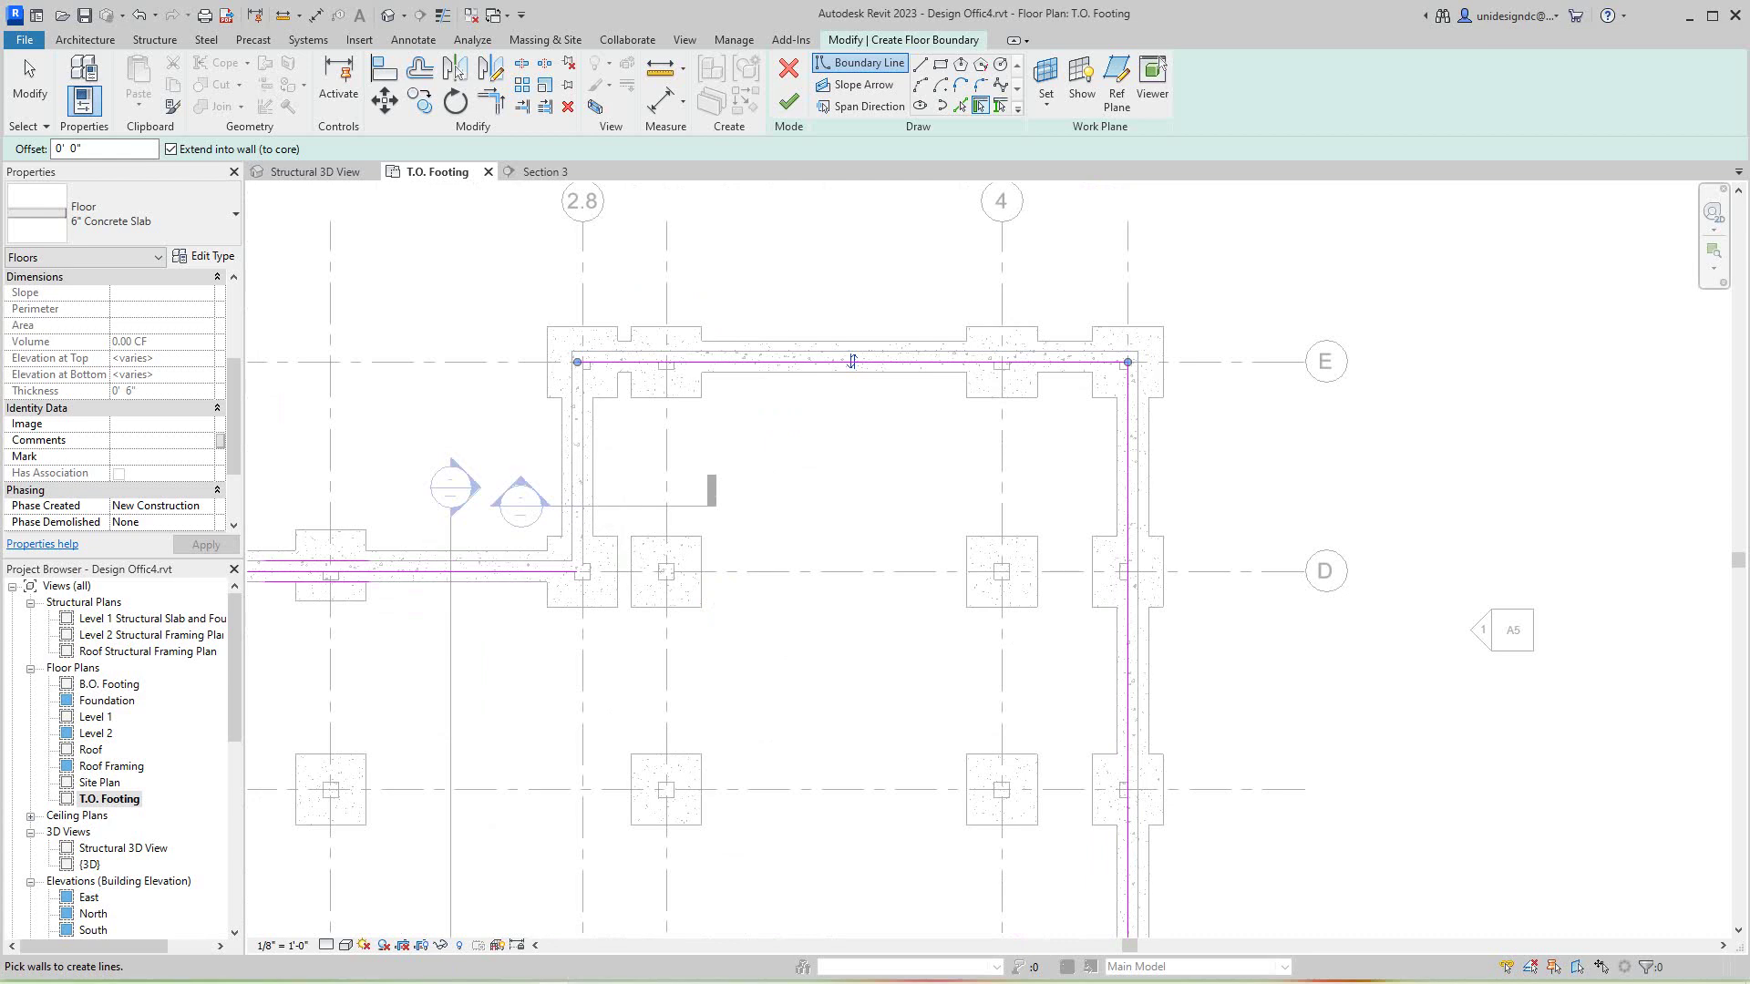
click(582, 465)
scroll(797, 579, down, 2)
middle_drag(798, 578, 890, 493)
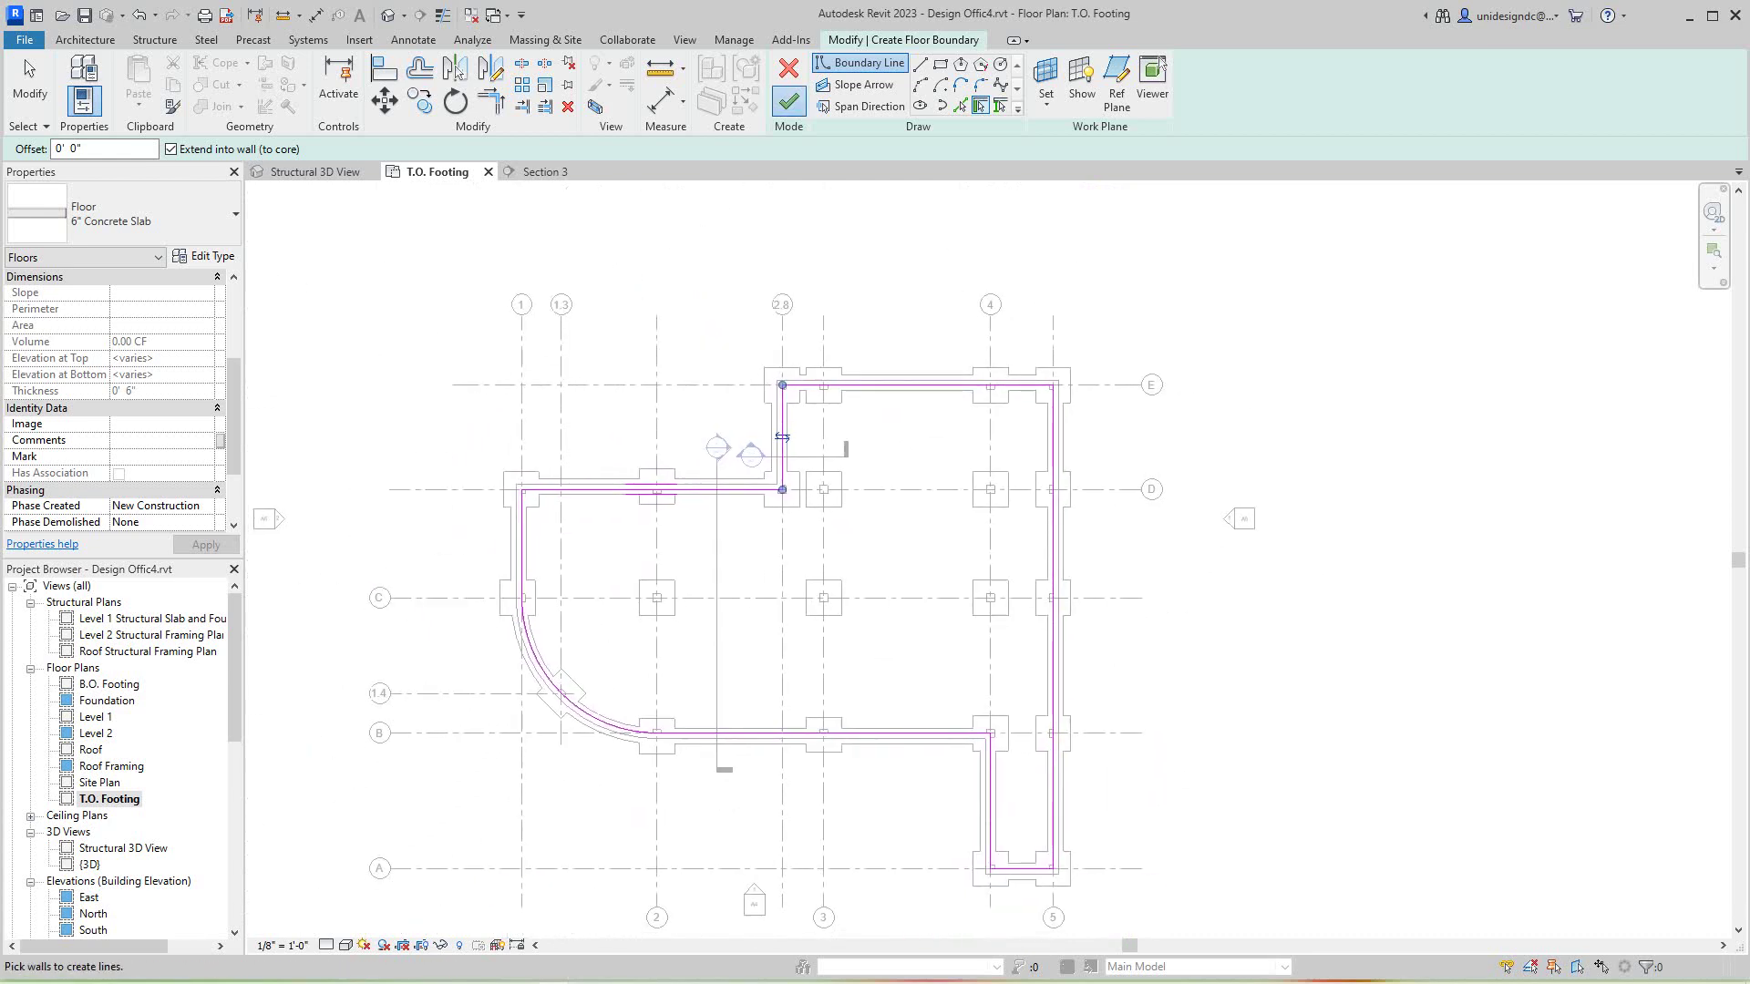
click(788, 101)
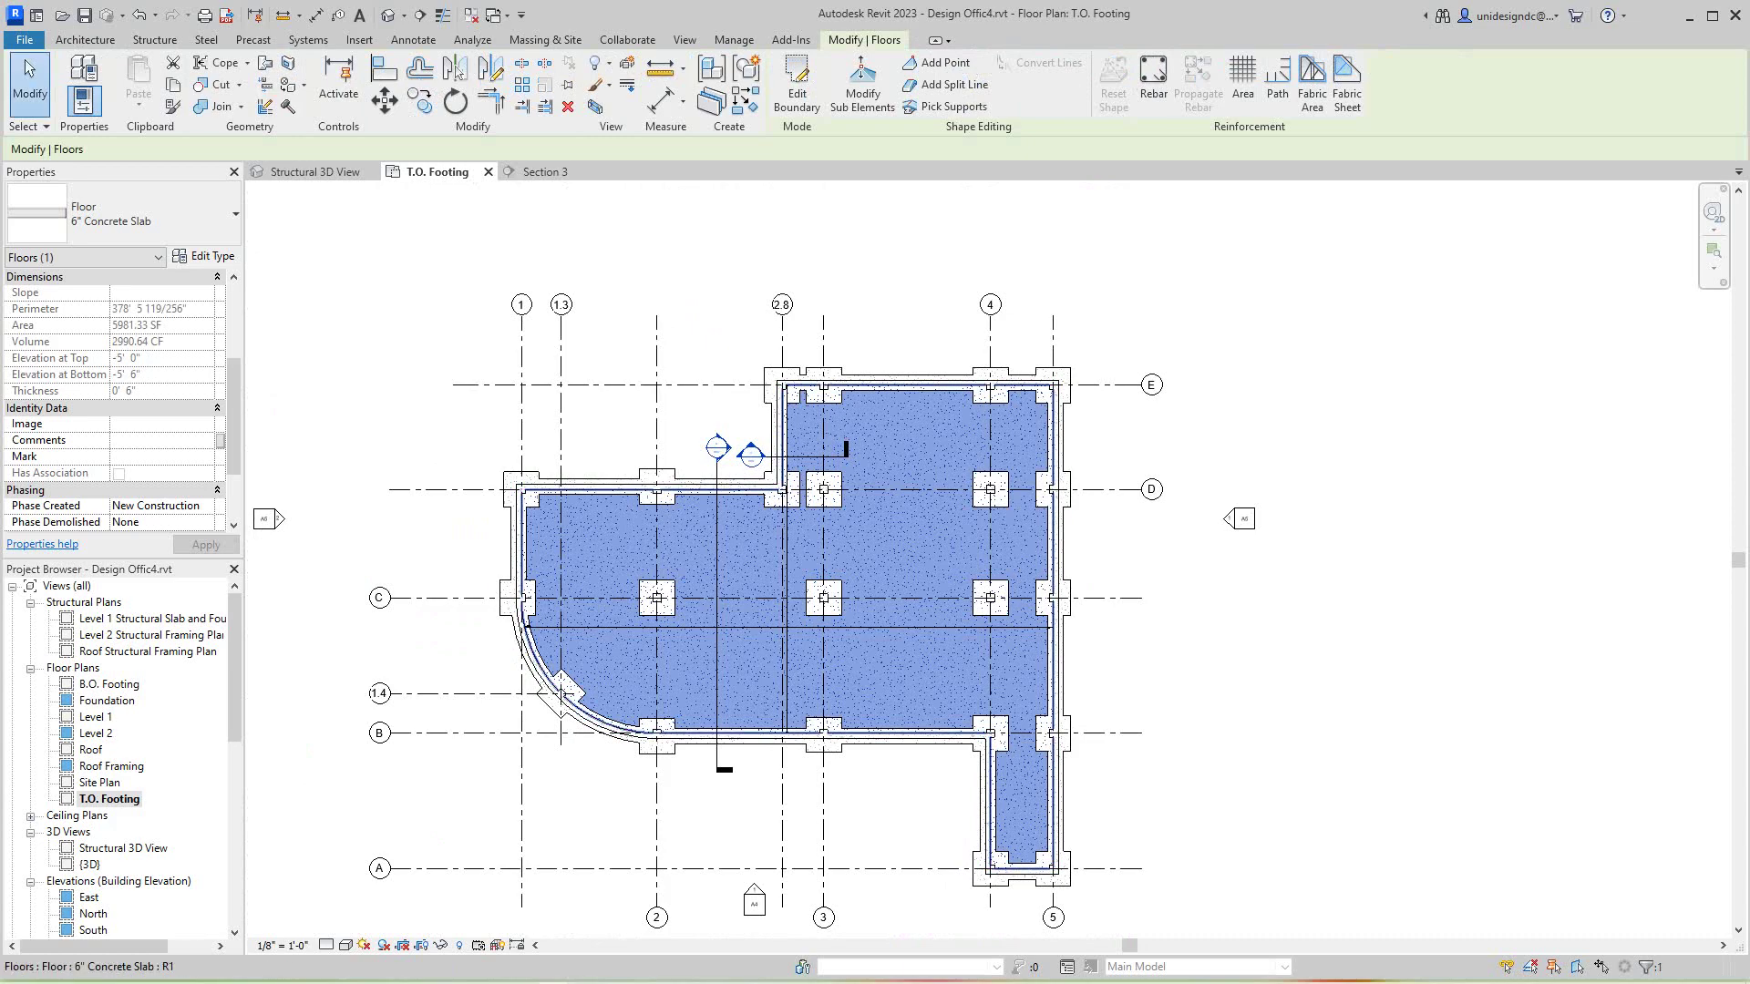
key(Escape)
Open Section 3 from its plan marker and inspect the 6" concrete slab's position at the footings.
scroll(826, 480, up, 3)
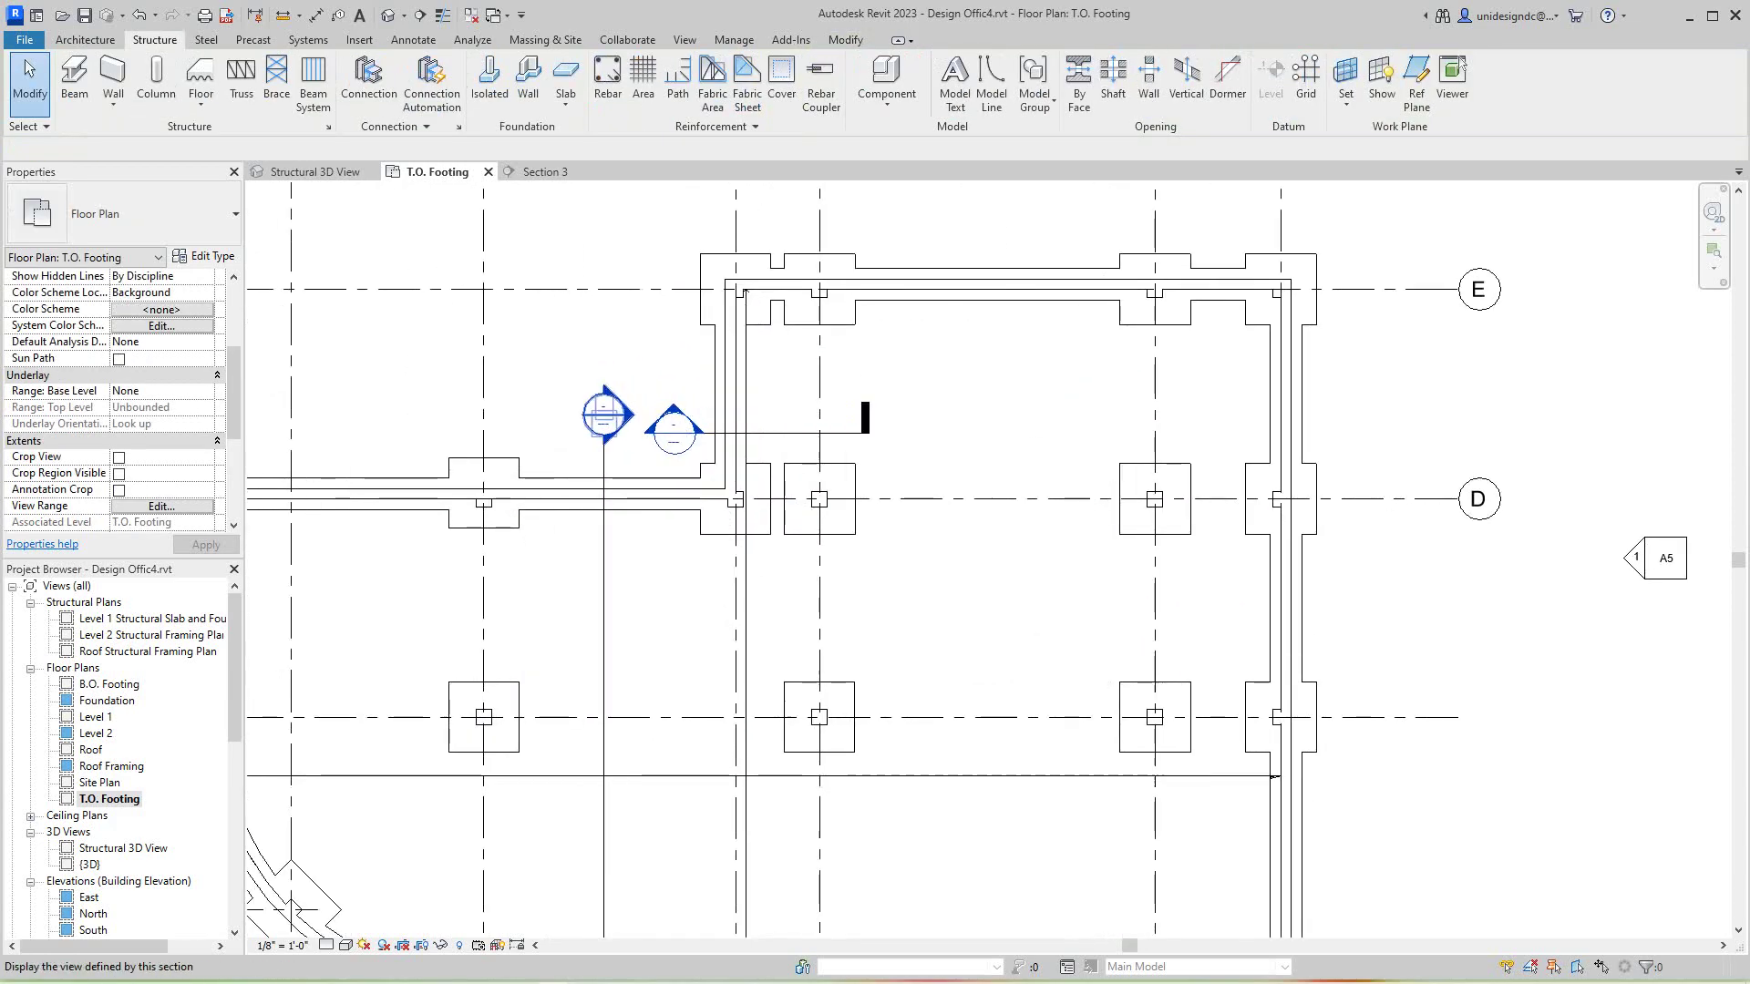
double_click(606, 416)
scroll(1048, 547, up, 3)
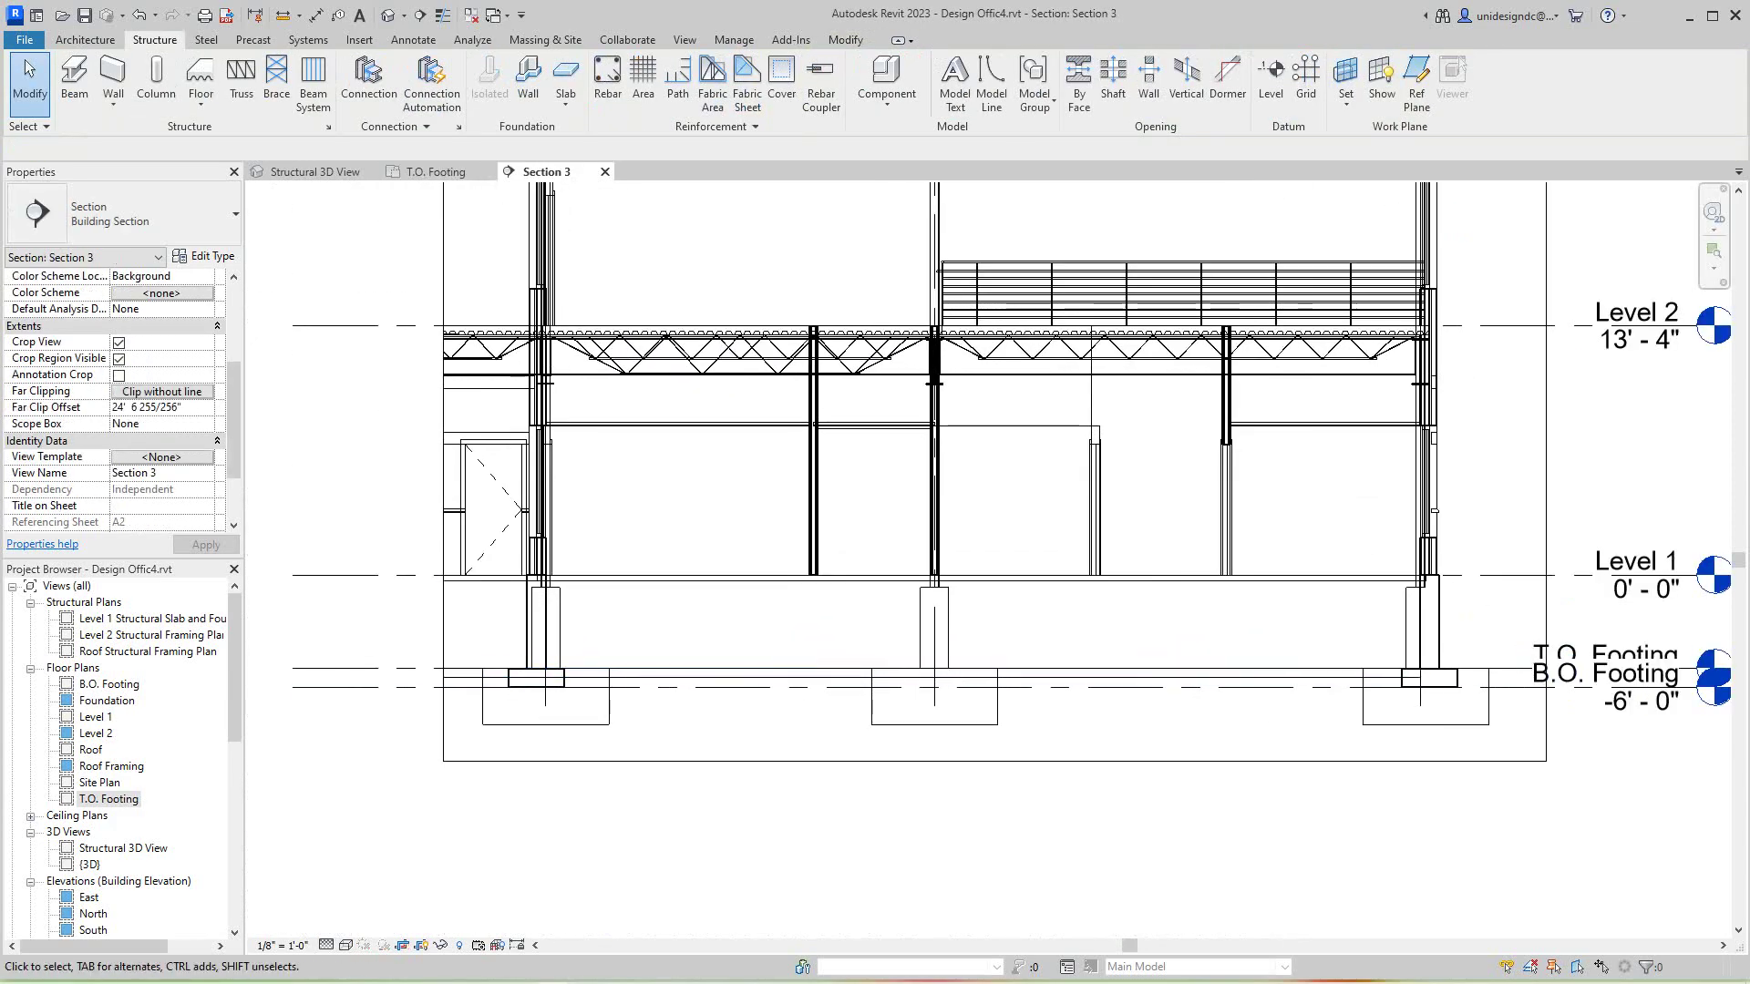
scroll(715, 682, up, 2)
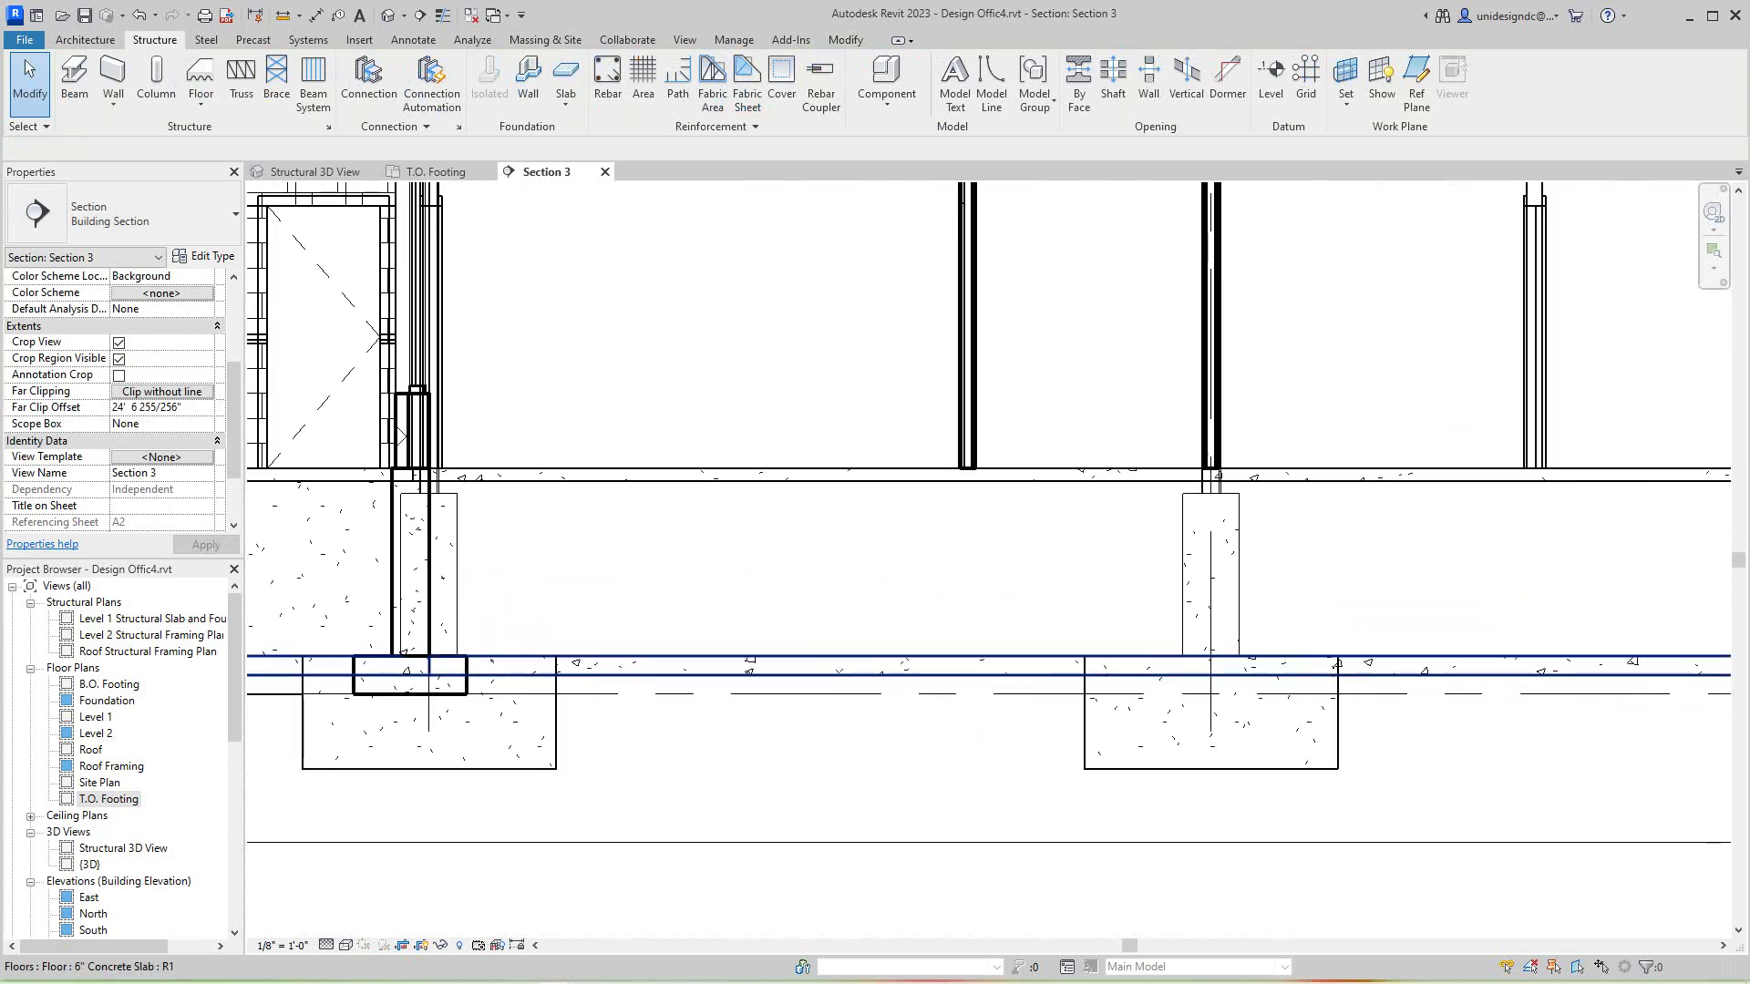
click(732, 663)
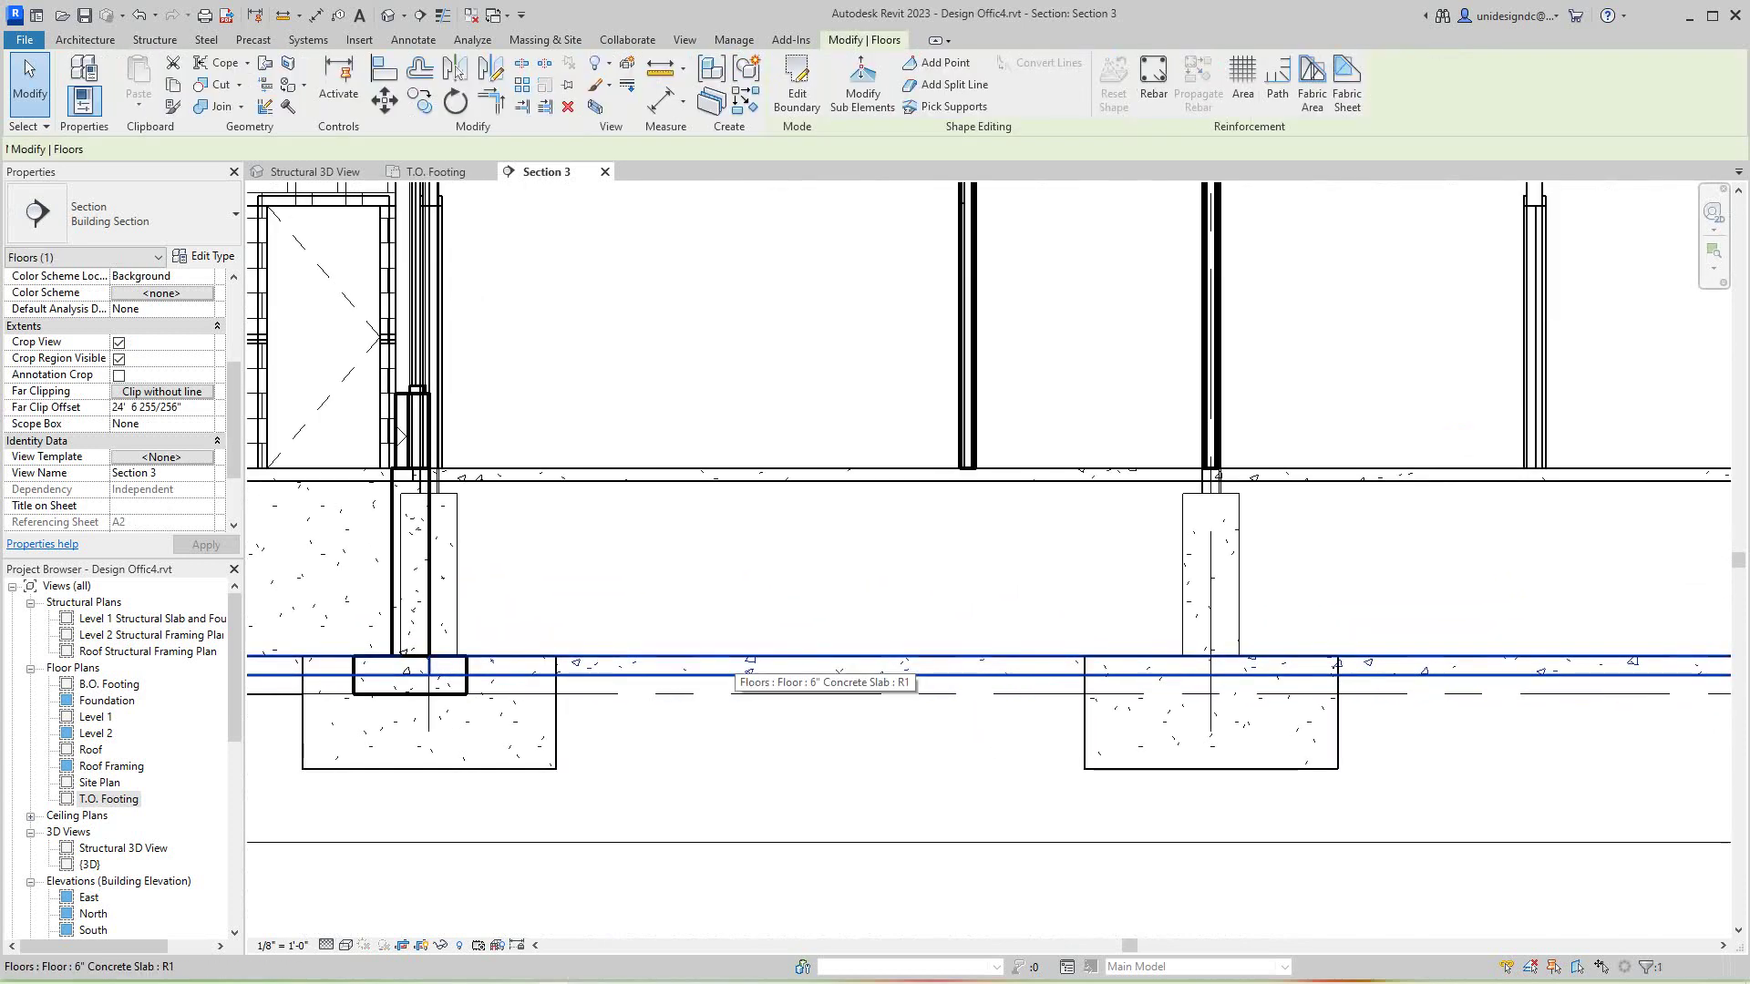
key(Escape)
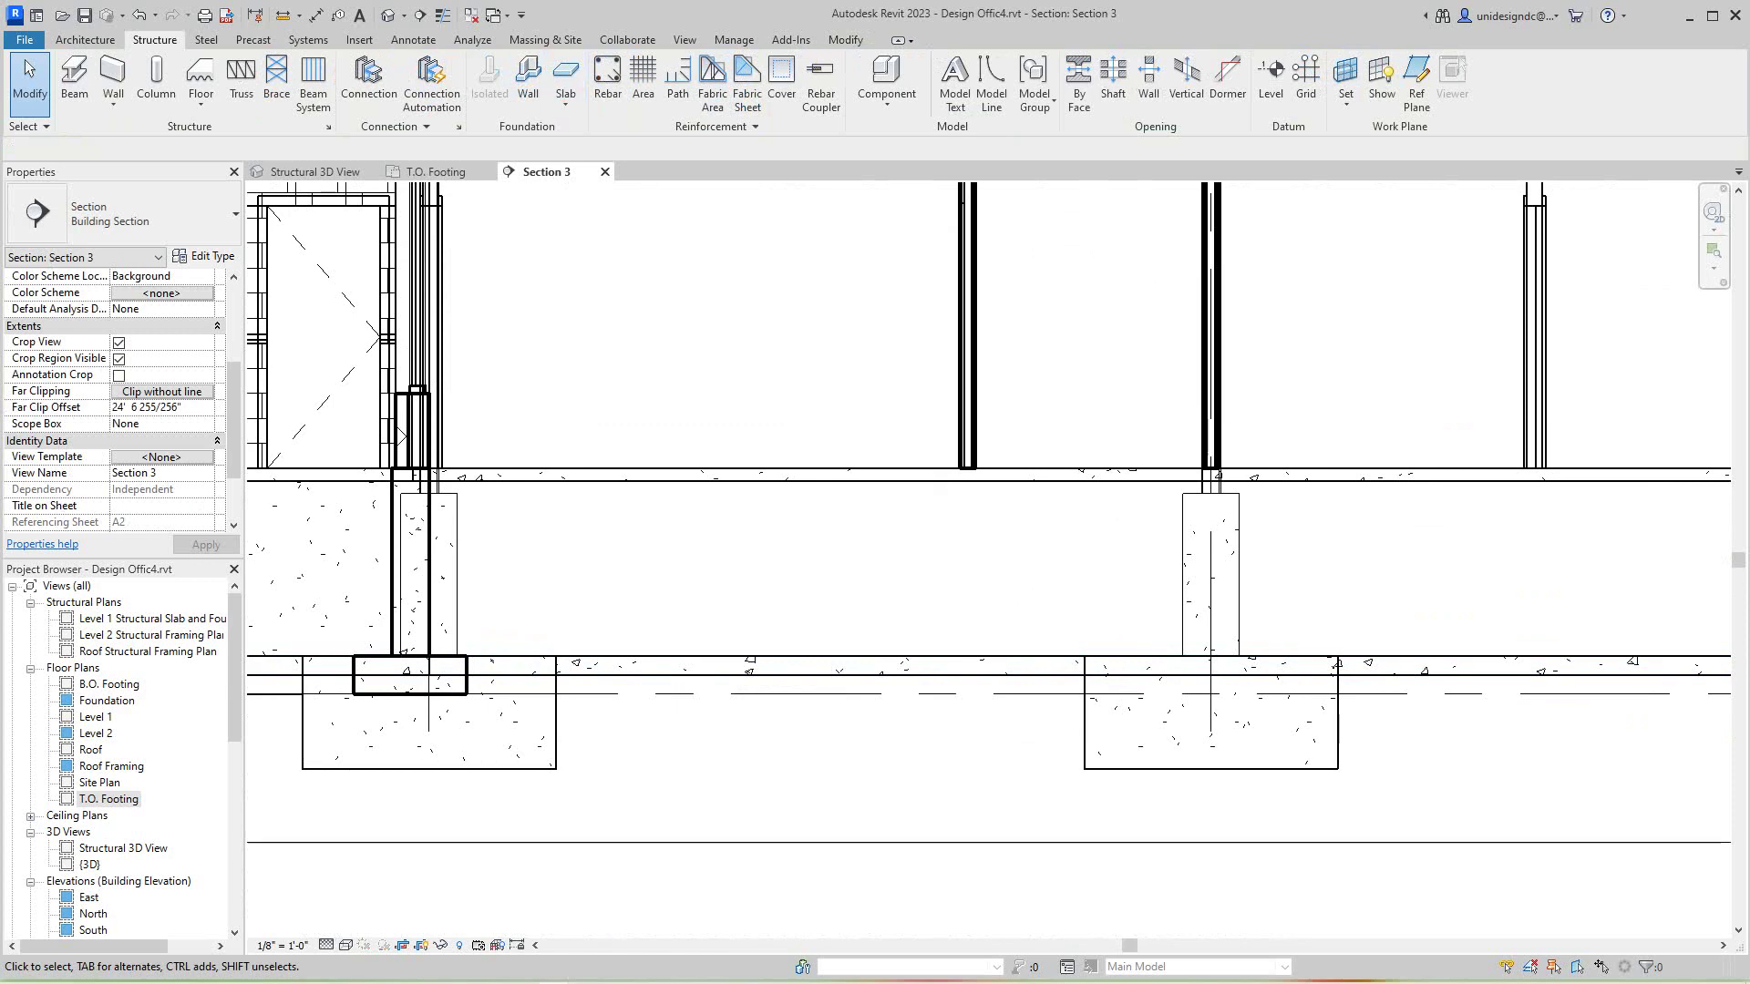
Measure the thickness of the new concrete slab between the footings in the section.
click(282, 16)
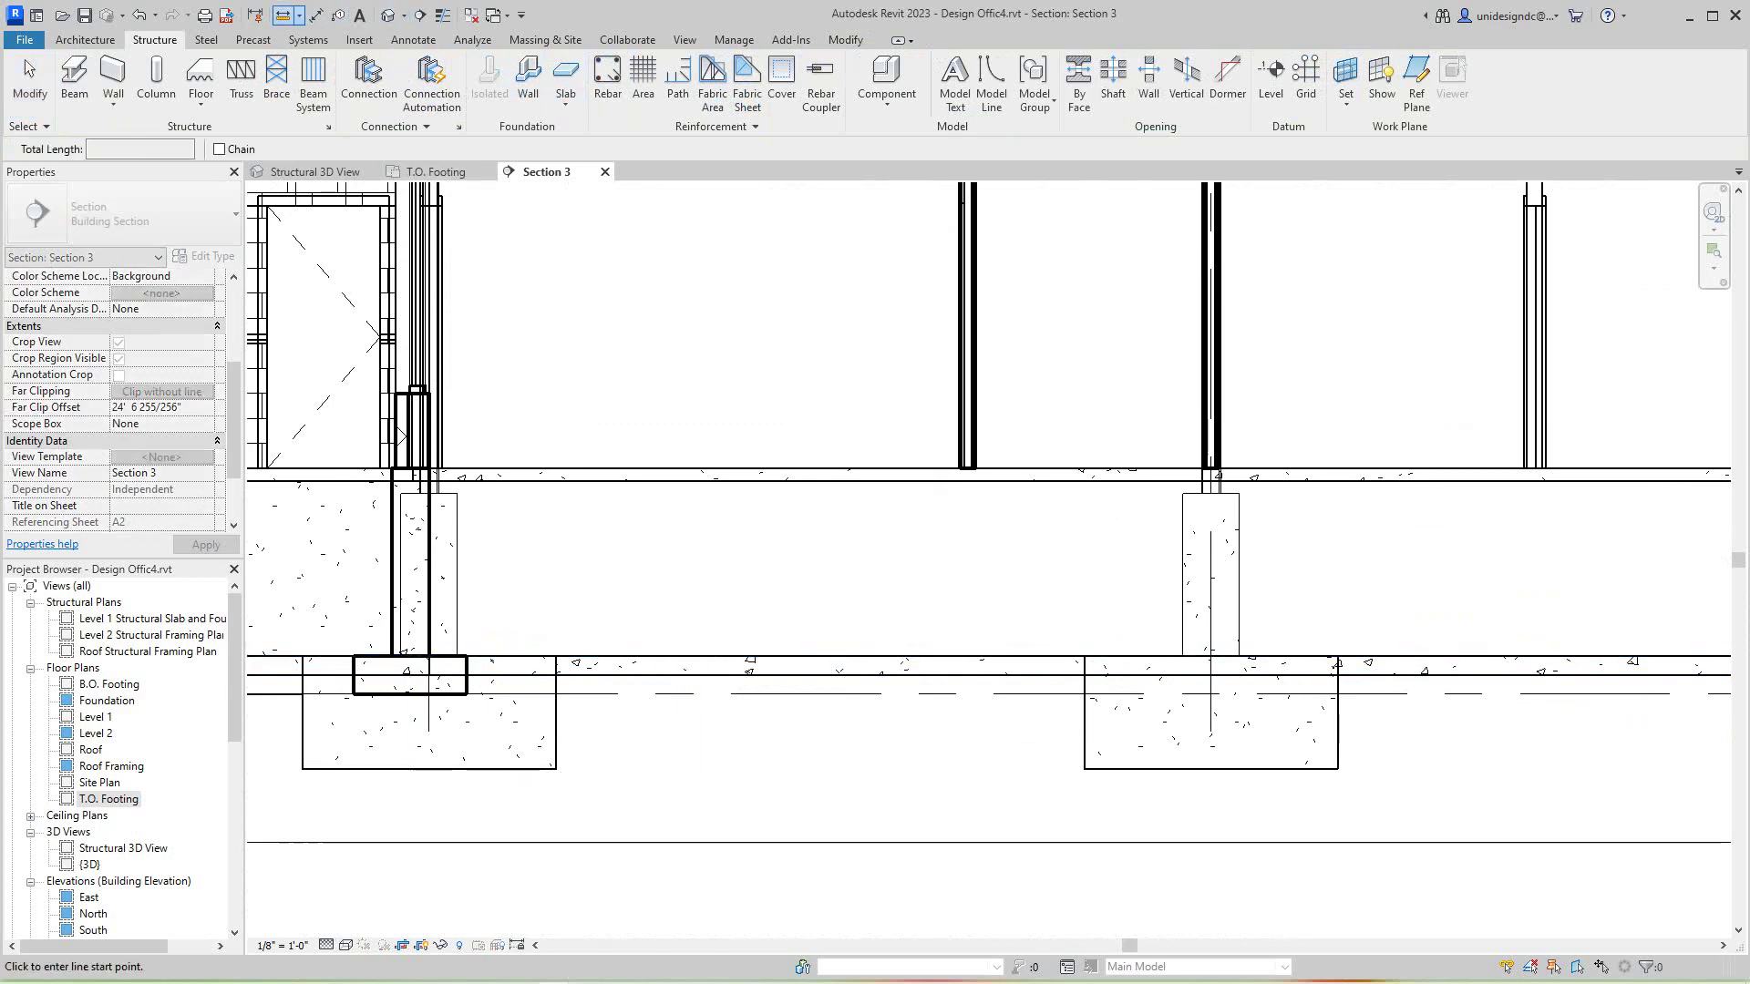
click(695, 658)
scroll(717, 638, up, 2)
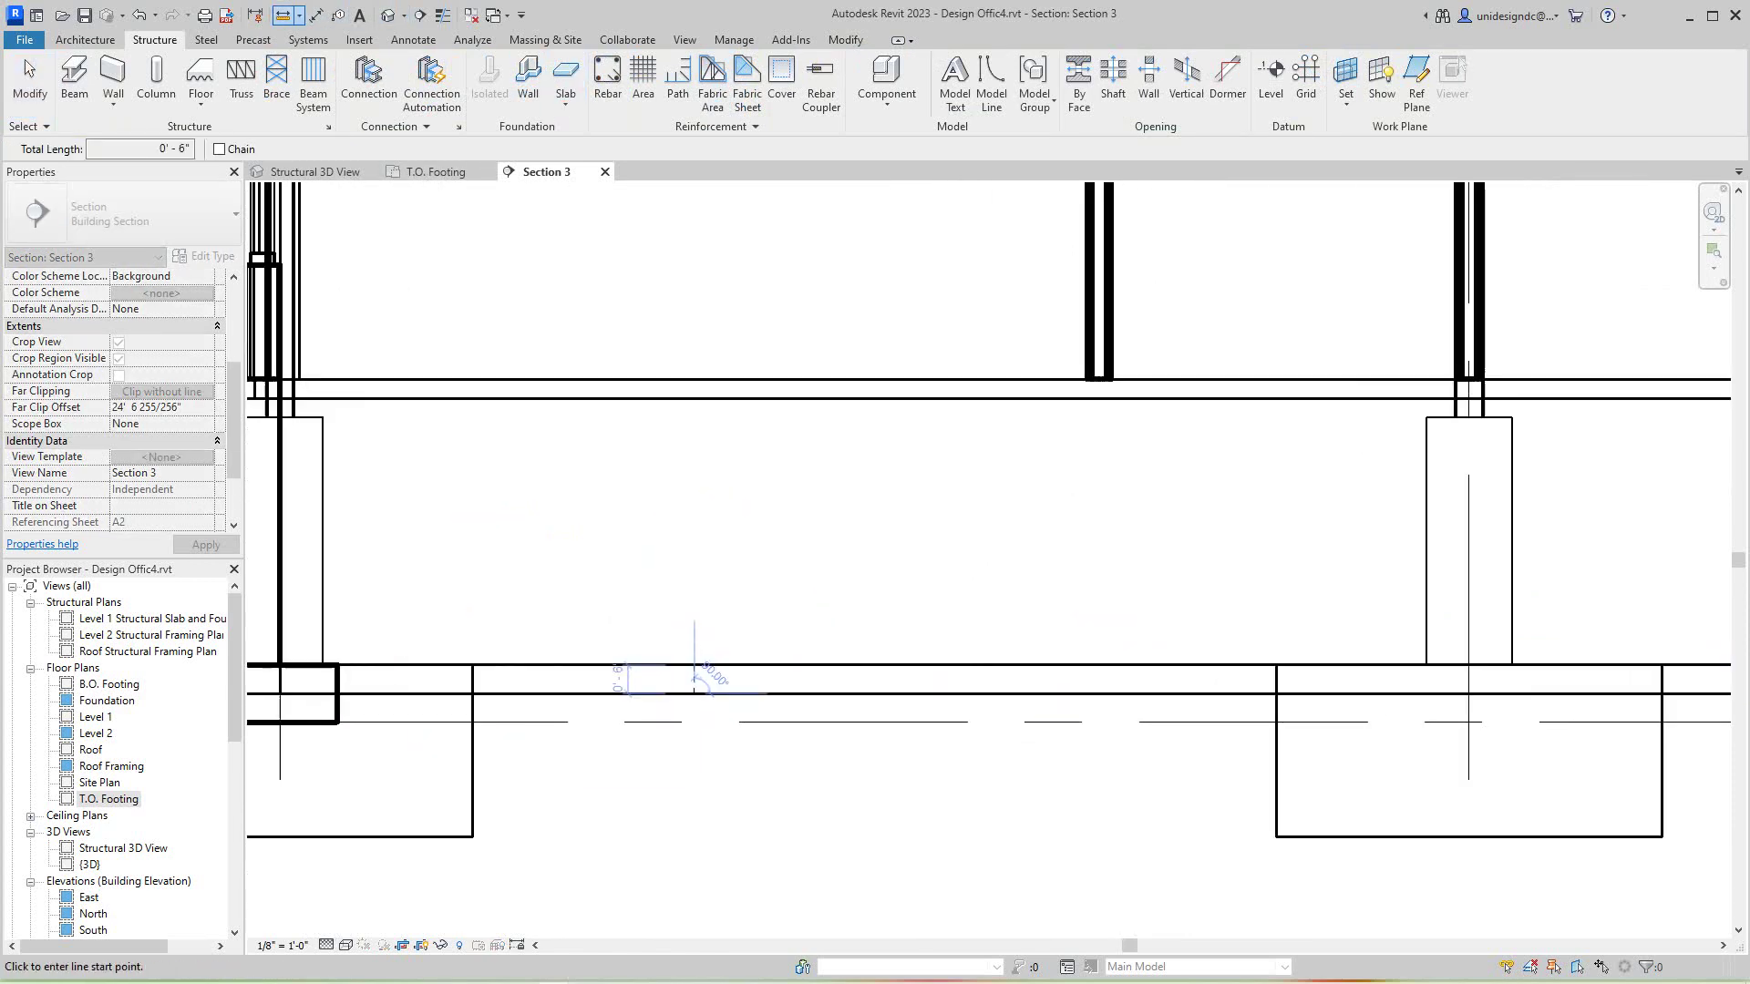
key(Escape)
key(Escape)
scroll(718, 640, down, 6)
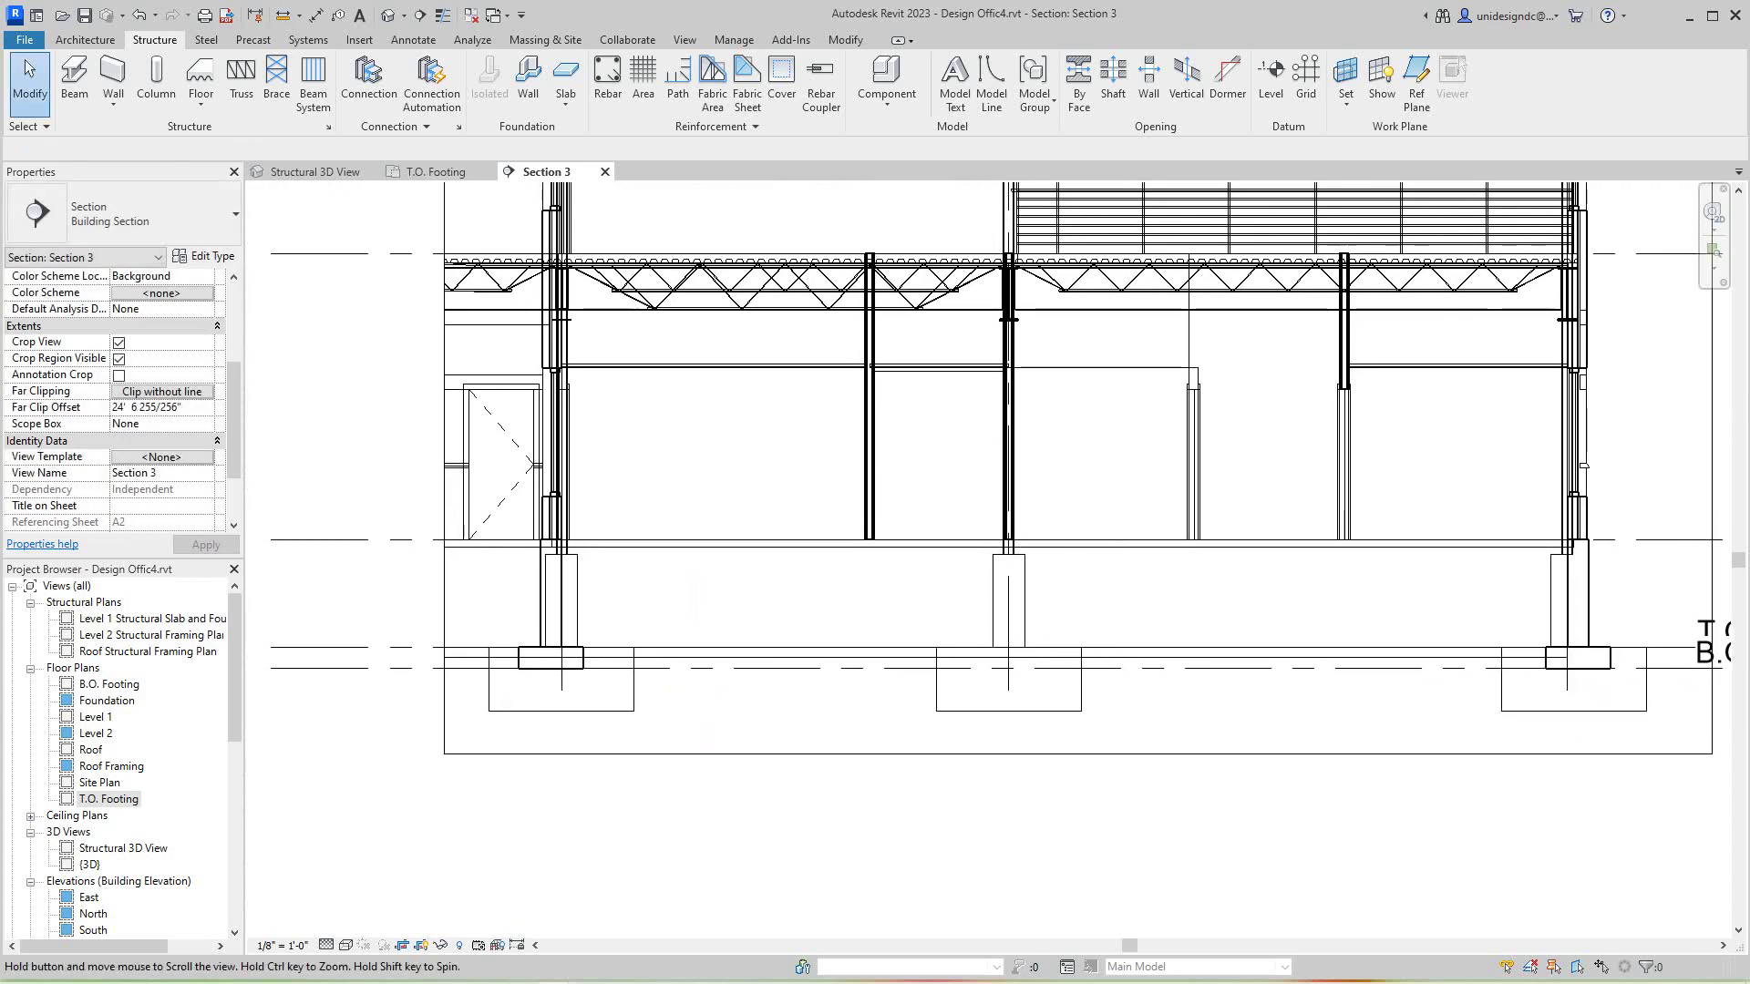
scroll(707, 395, down, 1)
middle_drag(707, 395, 704, 460)
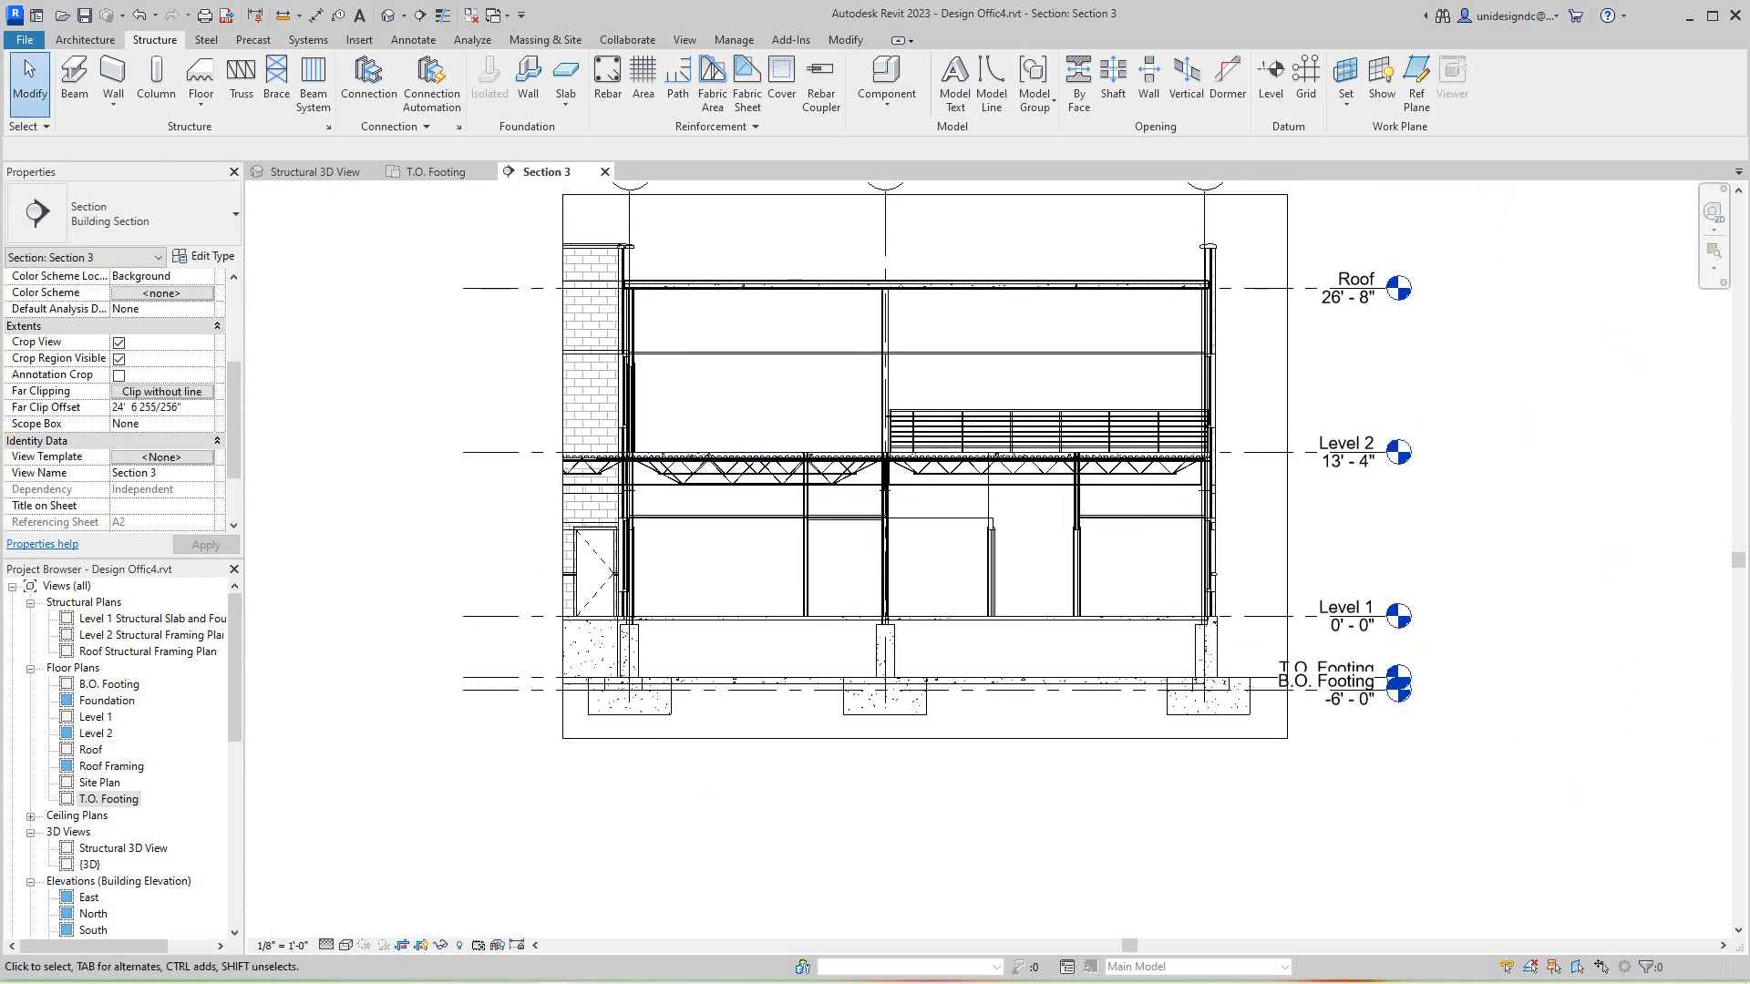
Switch to the Structural 3D View and examine the framing, stairs and foundations of the building.
click(314, 172)
middle_drag(857, 533, 944, 590)
scroll(943, 591, down, 1)
scroll(797, 492, up, 5)
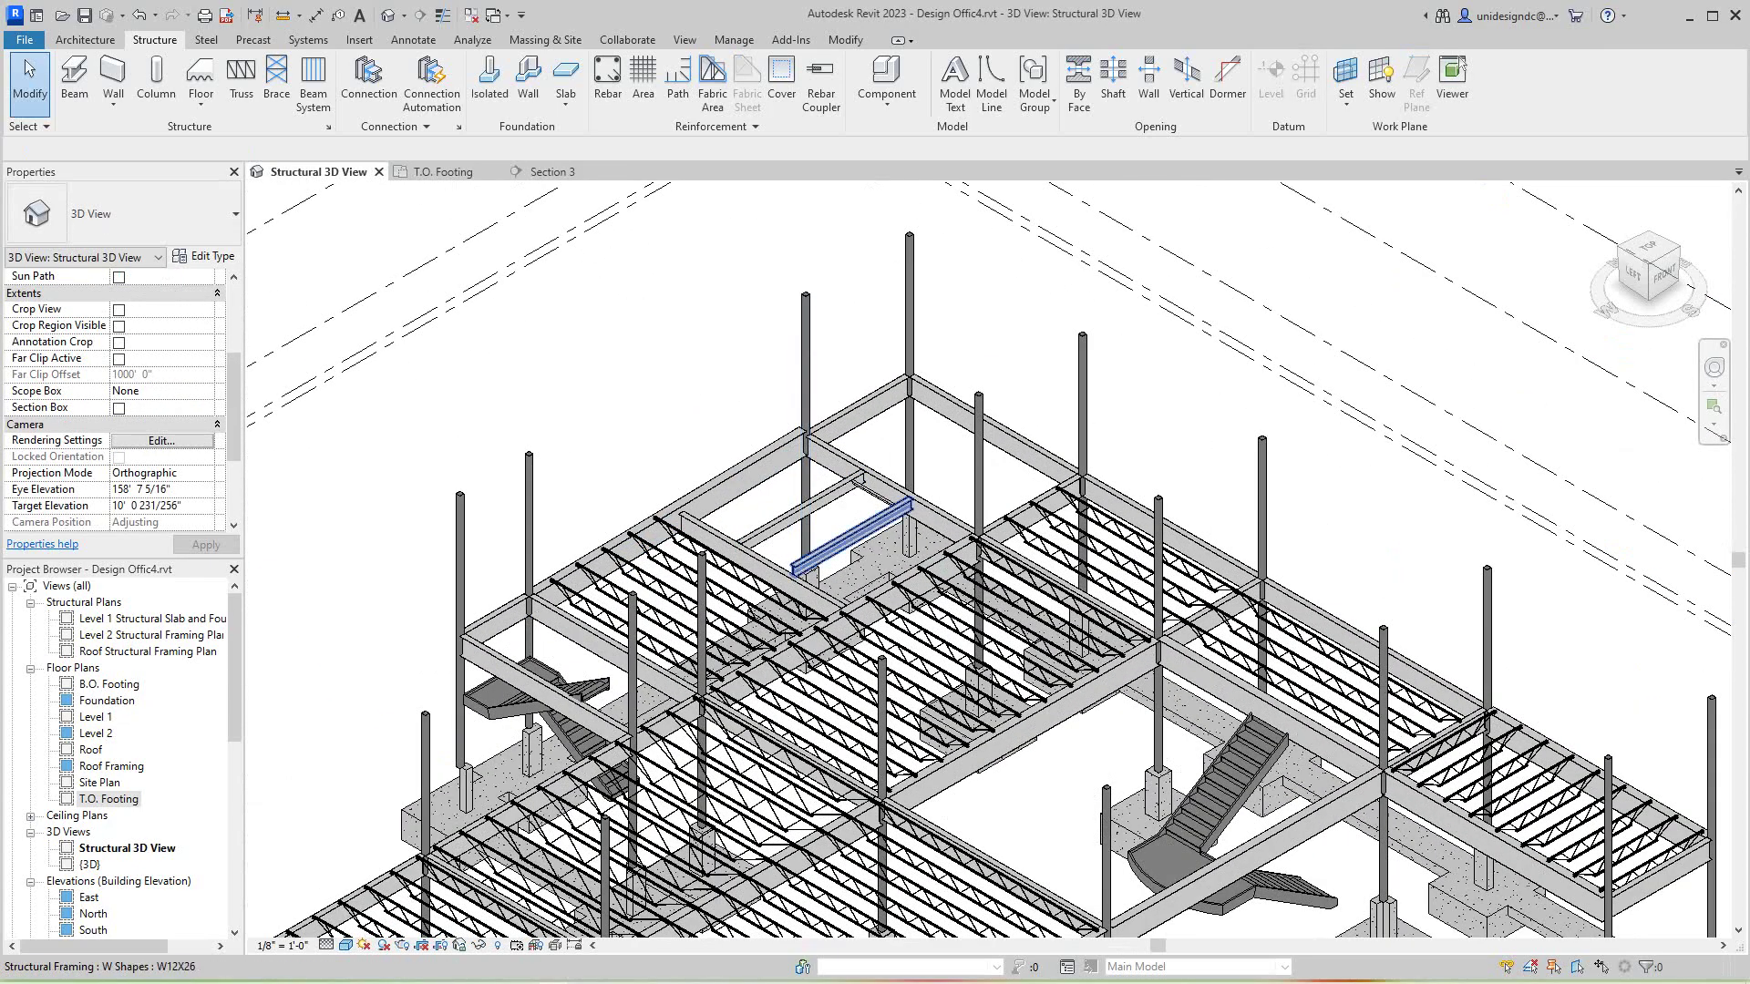
scroll(971, 492, up, 2)
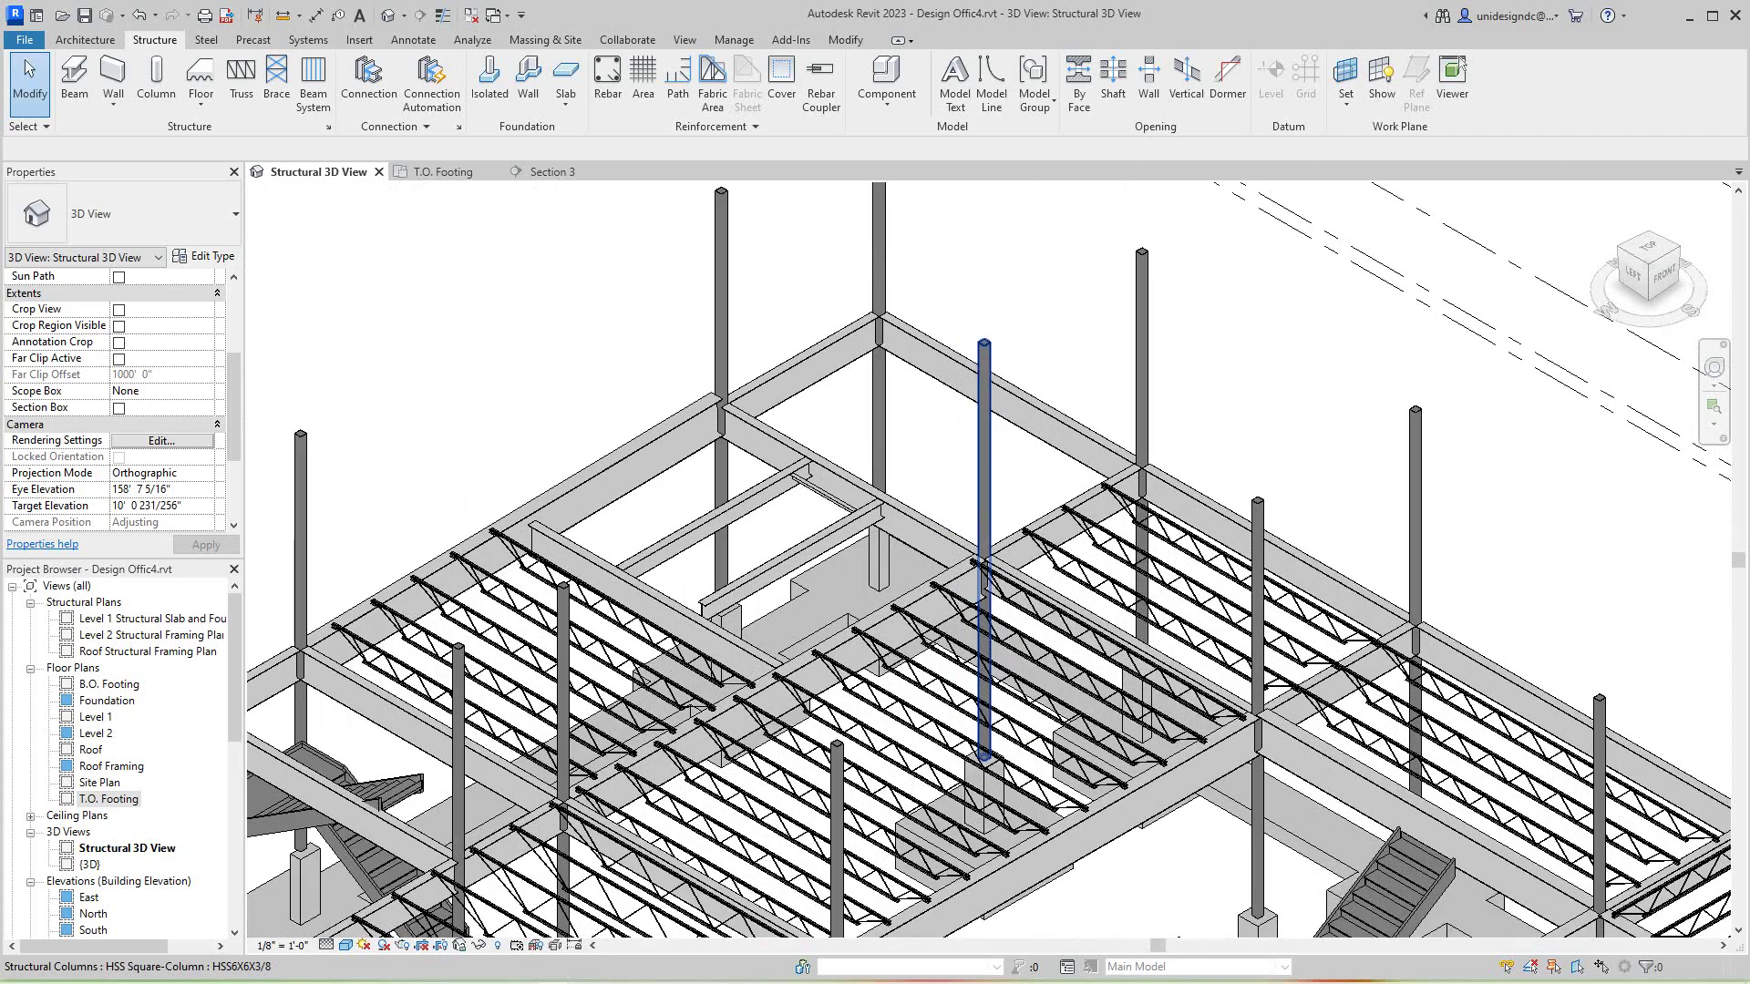
scroll(971, 492, down, 5)
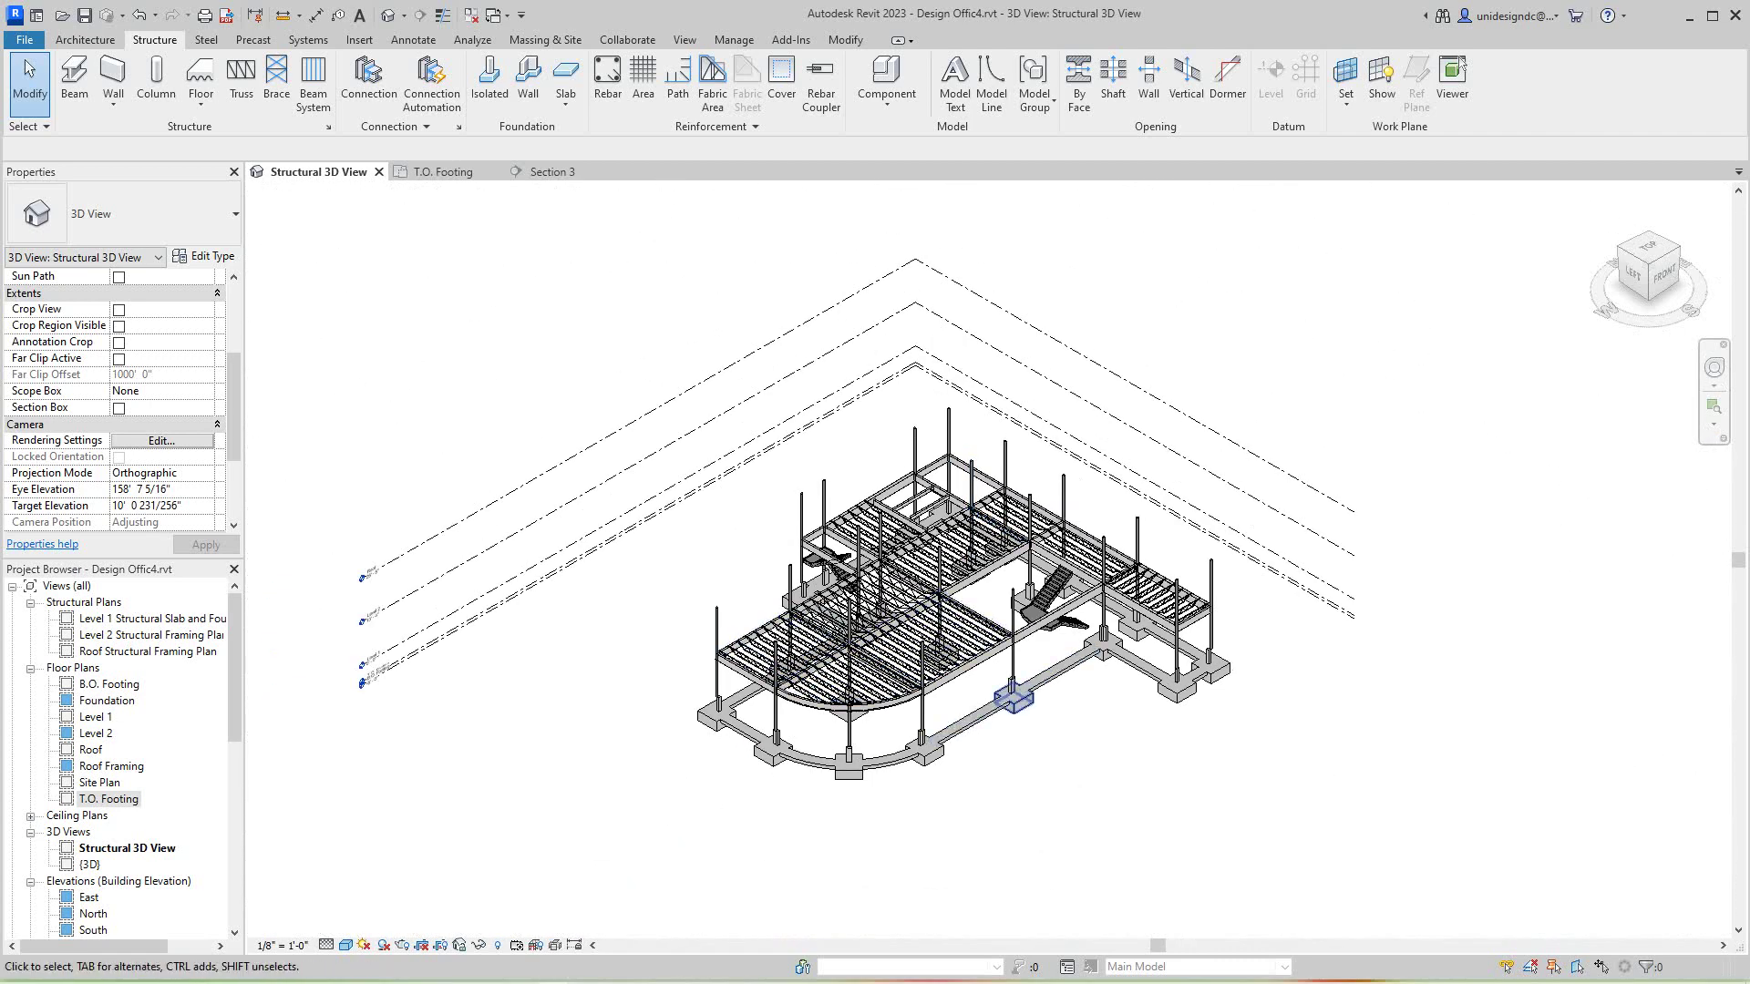
scroll(1008, 686, up, 2)
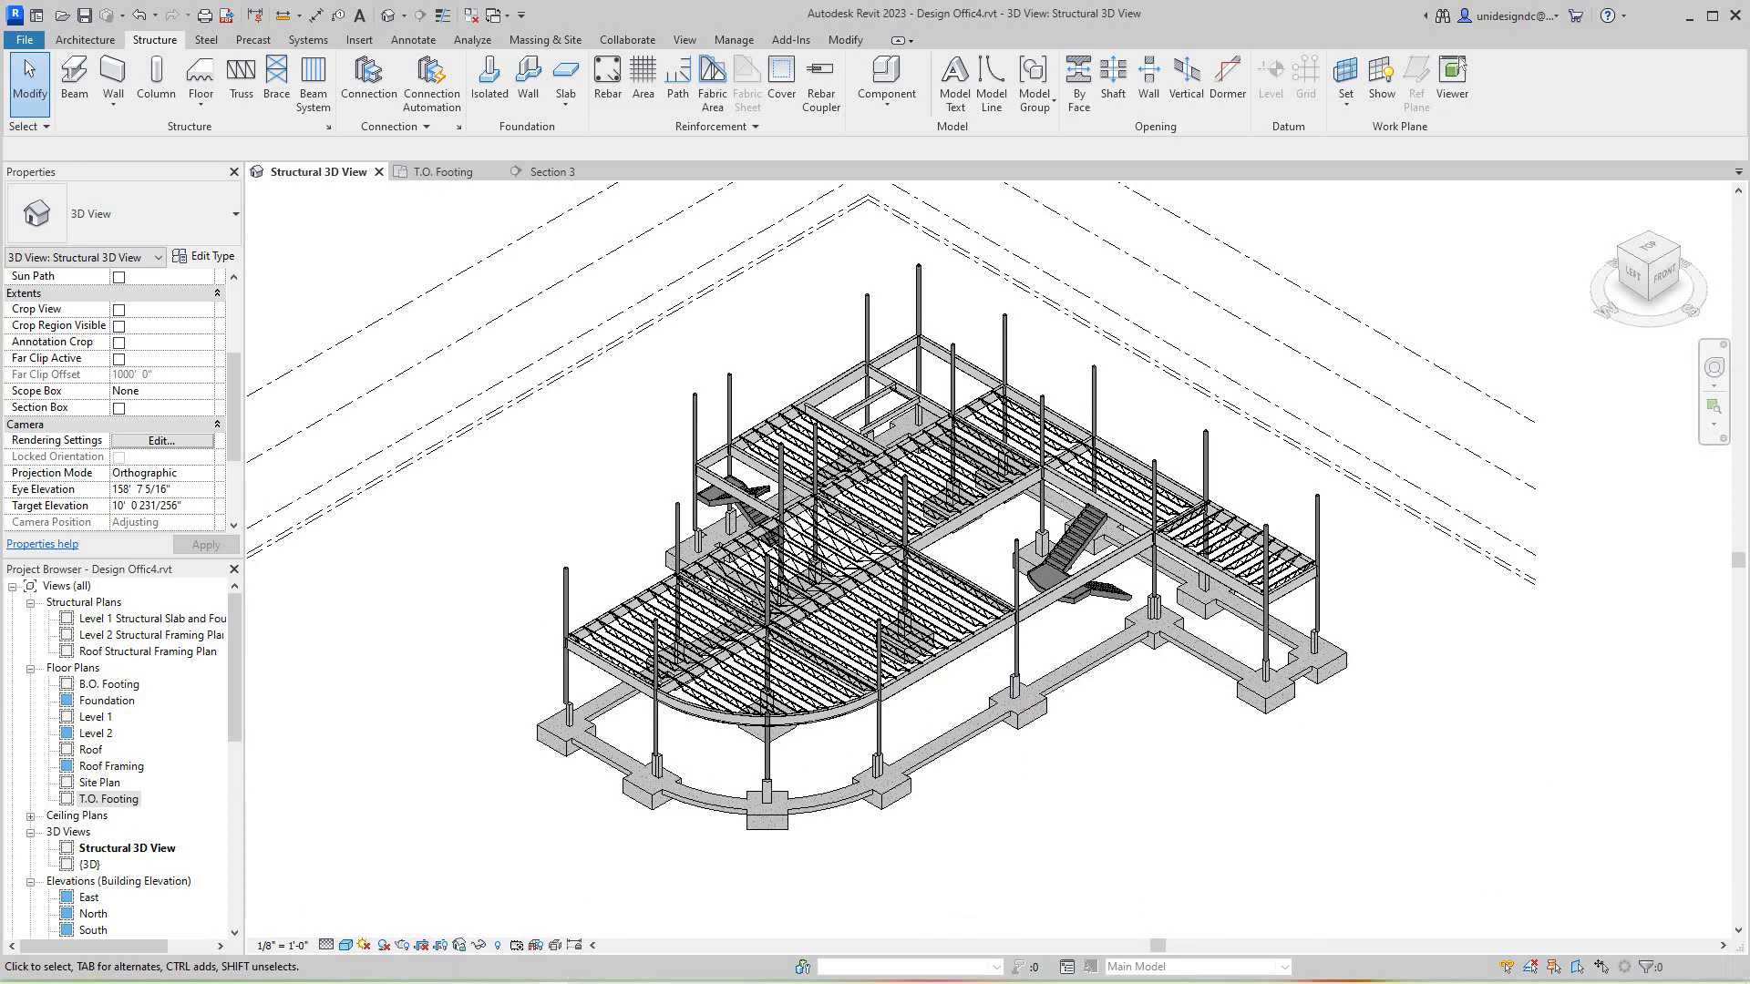
middle_drag(941, 547, 1119, 531)
Open the Level 2 Structural Framing Plan and locate the W24X55 beam along grid D between grids 1 and 2.
double_click(146, 634)
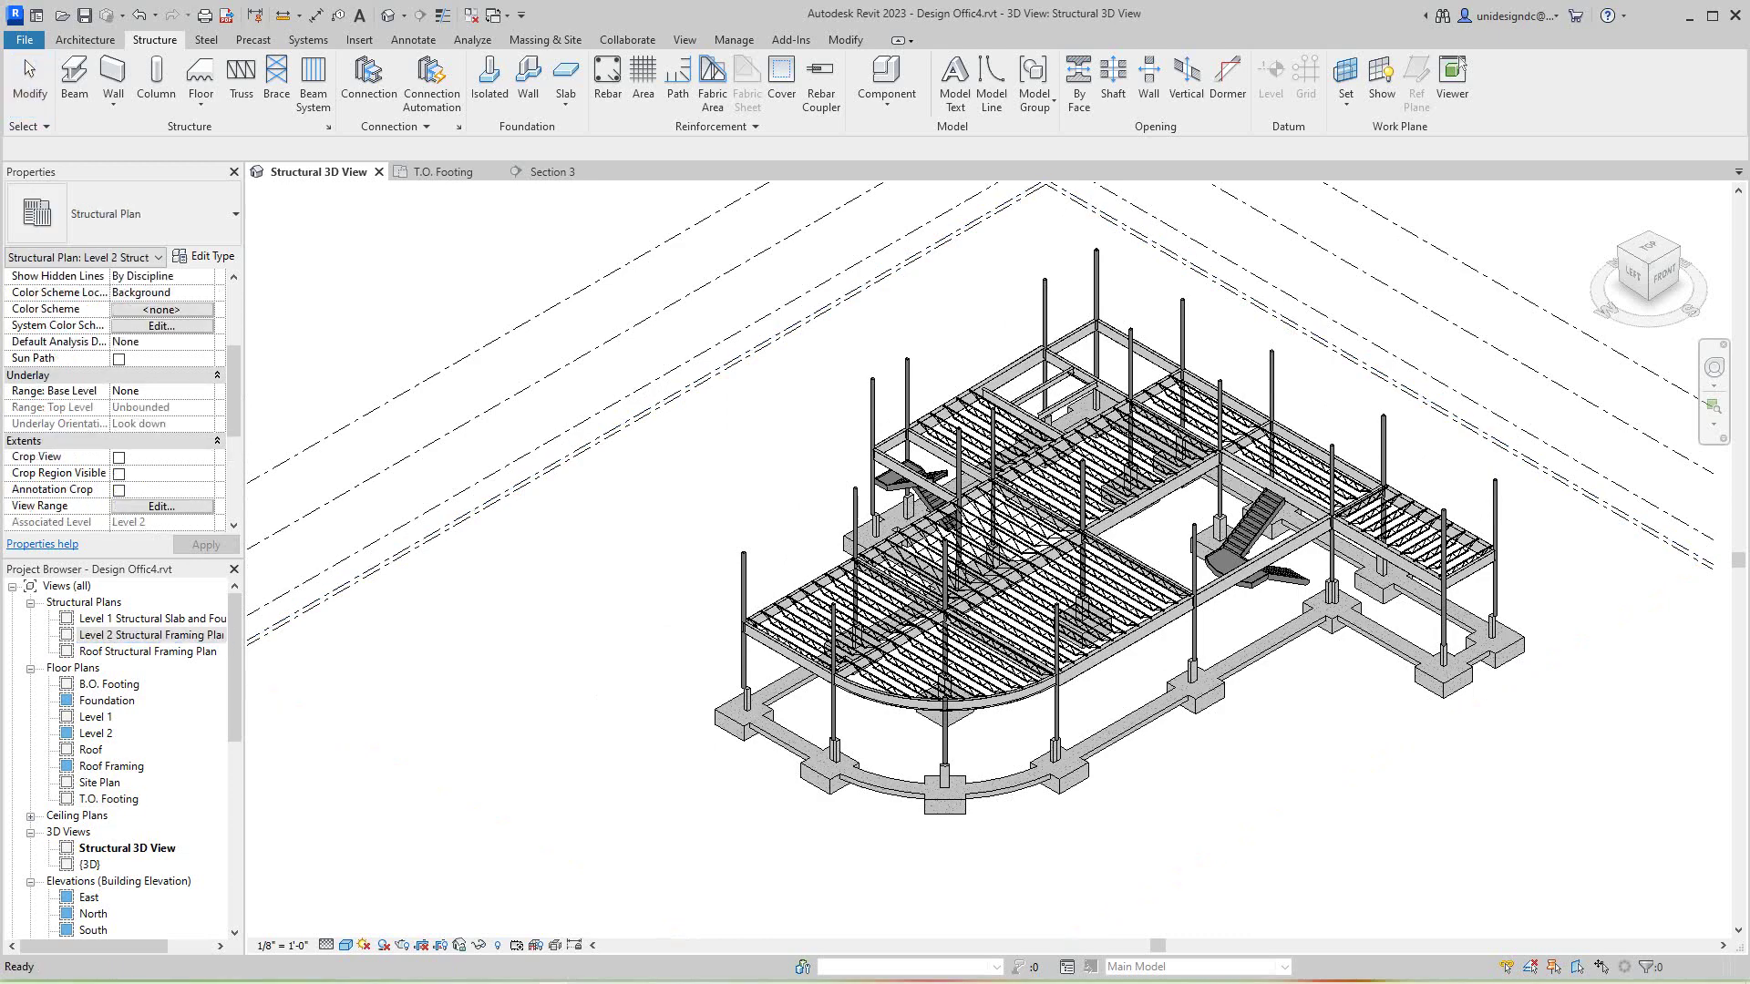
scroll(912, 447, up, 6)
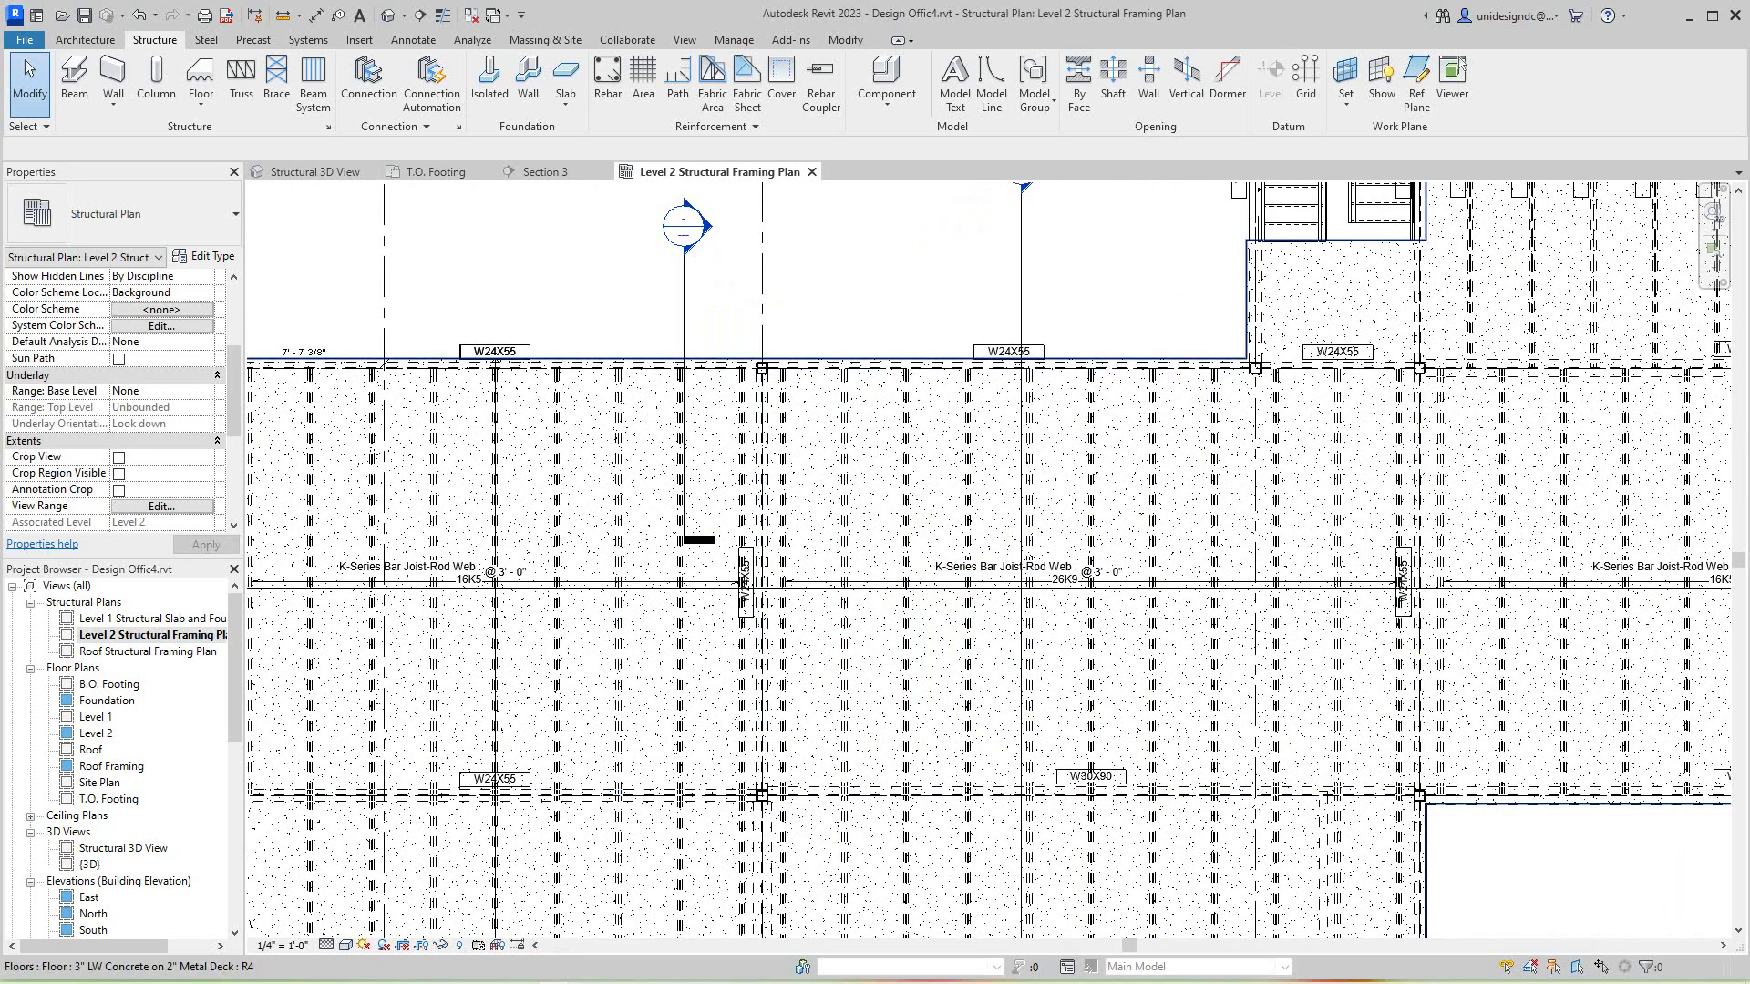
scroll(587, 413, down, 4)
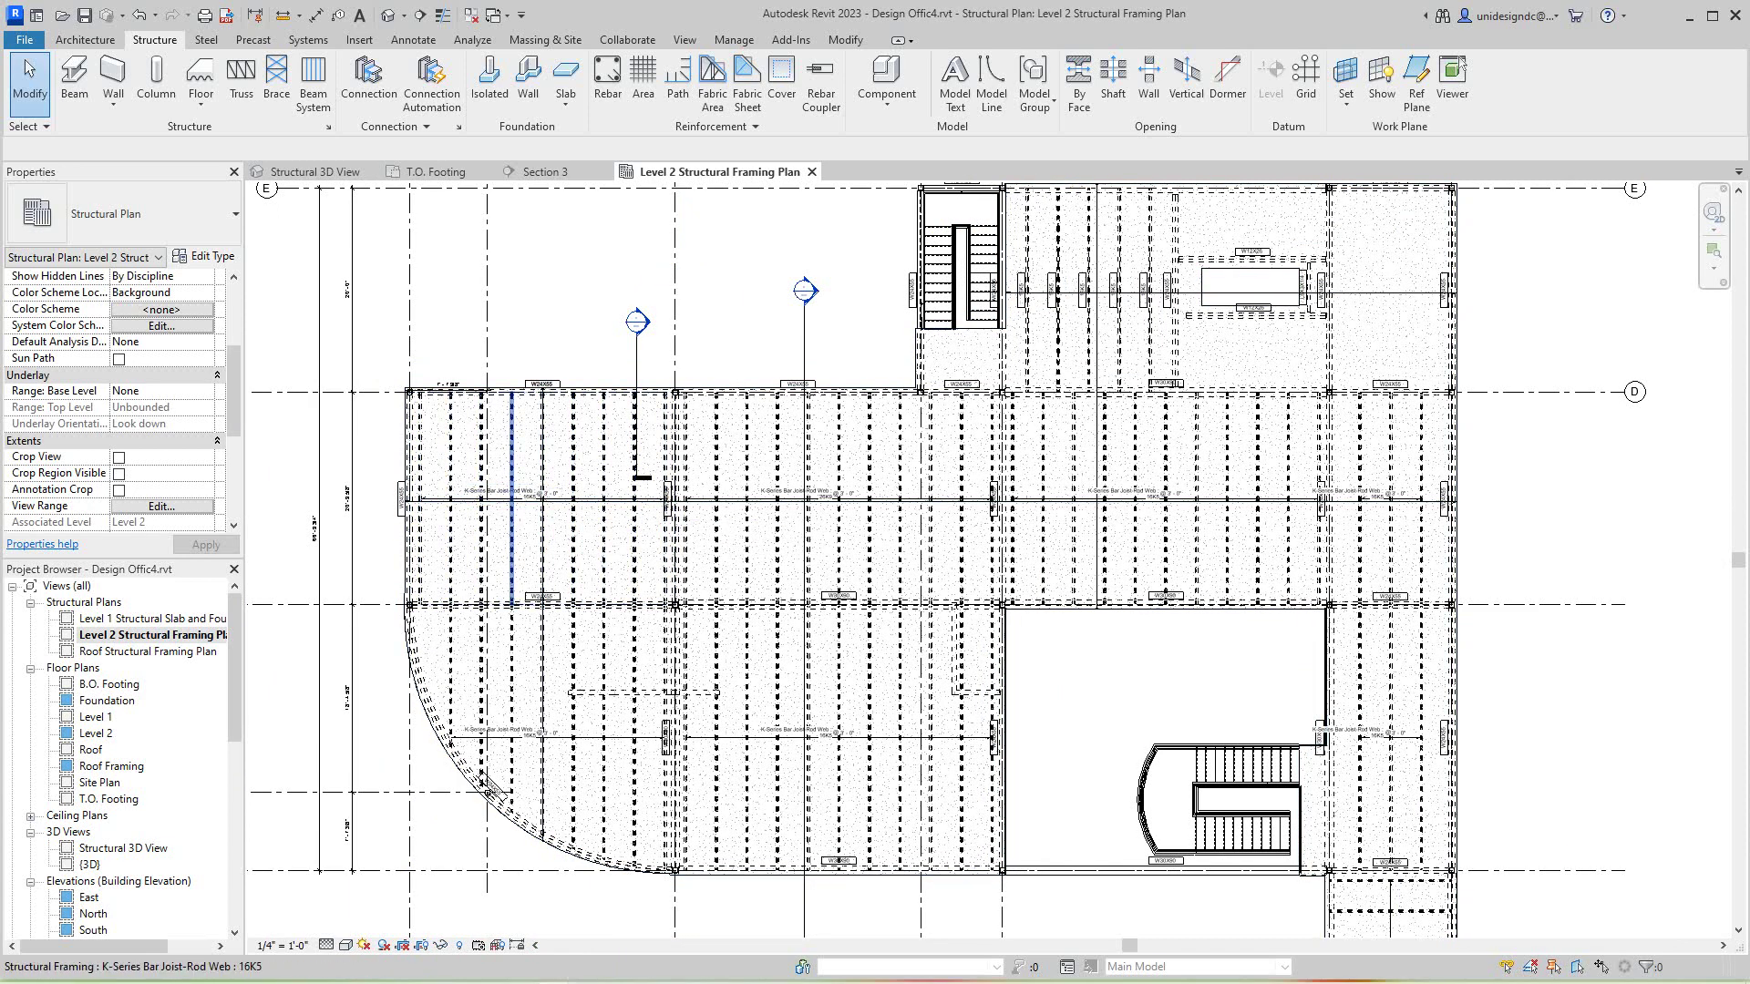
key(Tab)
scroll(534, 374, up, 5)
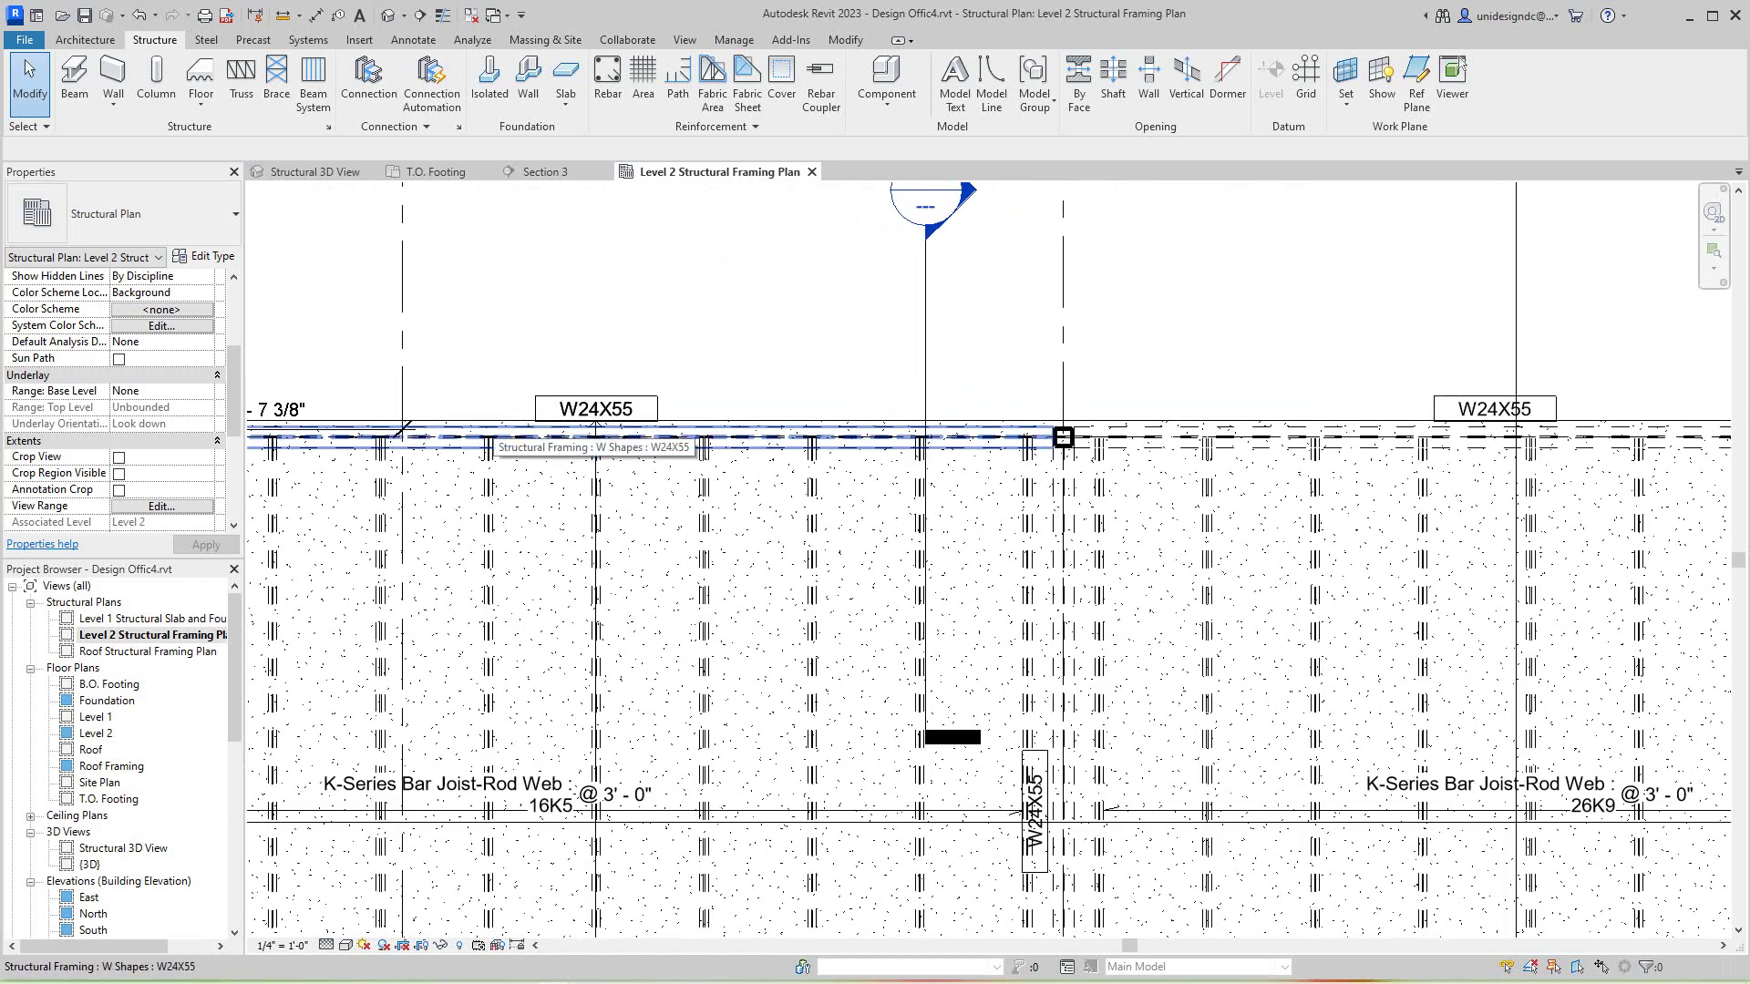
Select all W24X55 beam instances in the entire project and paste copies aligned to the Roof level.
right_click(493, 426)
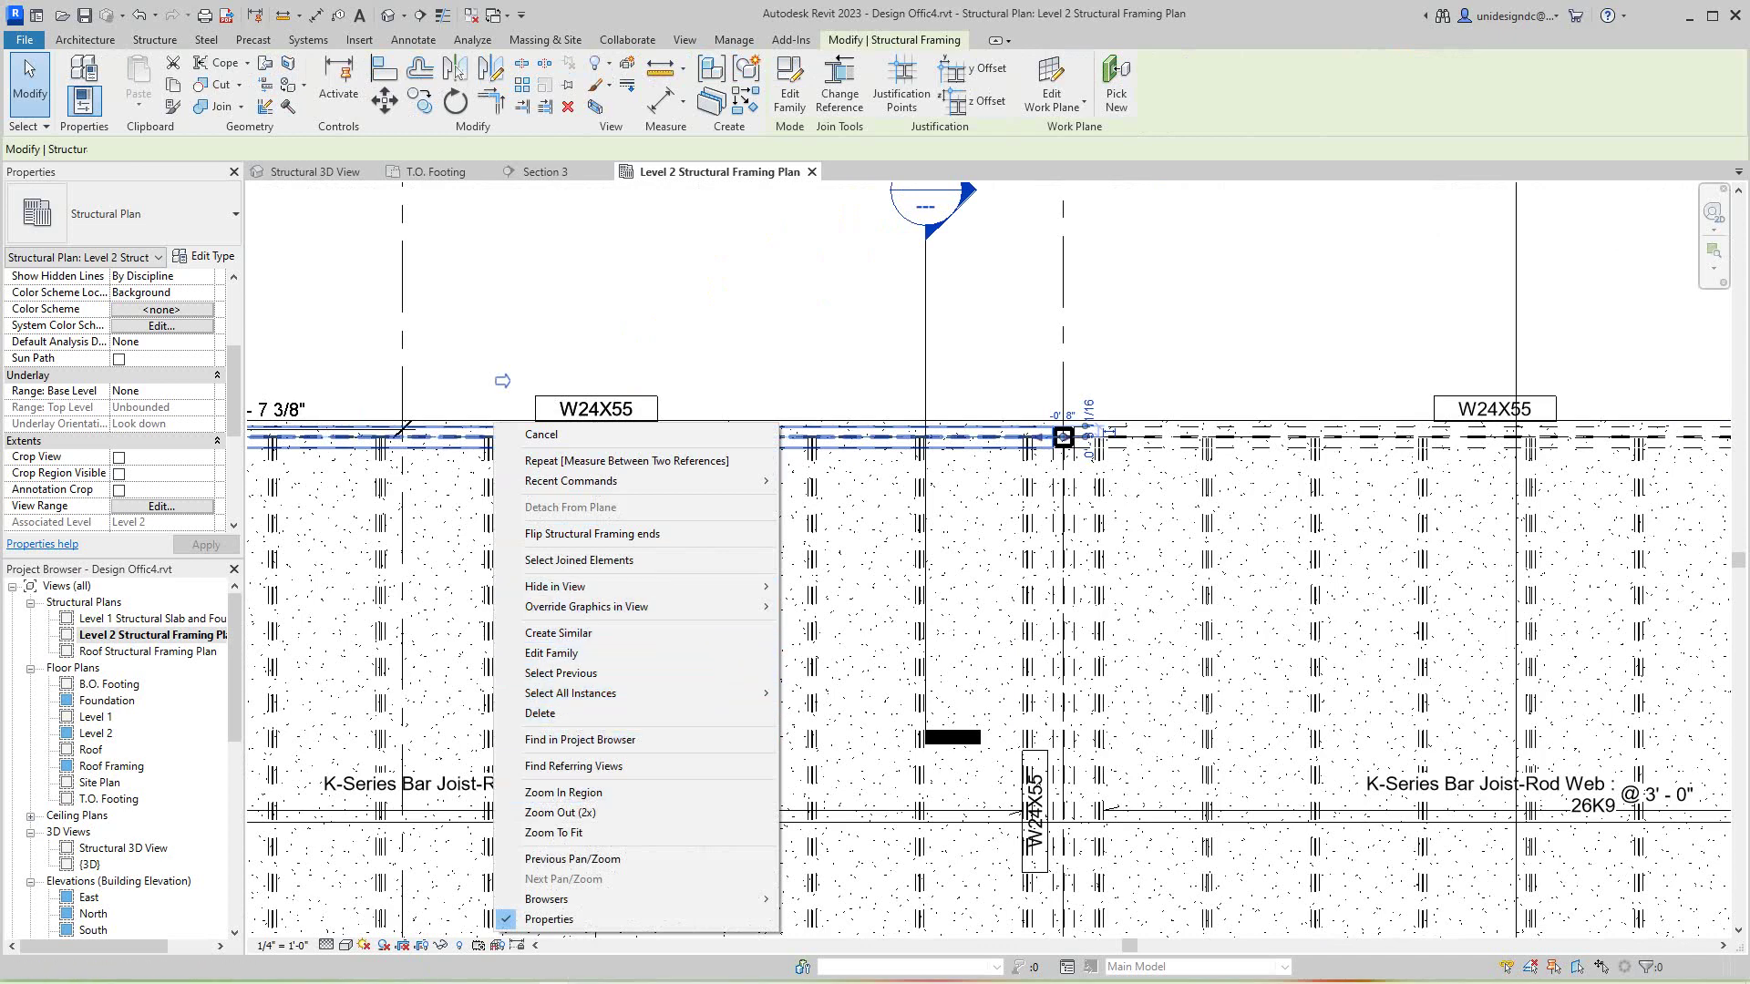
mouse_move(593, 693)
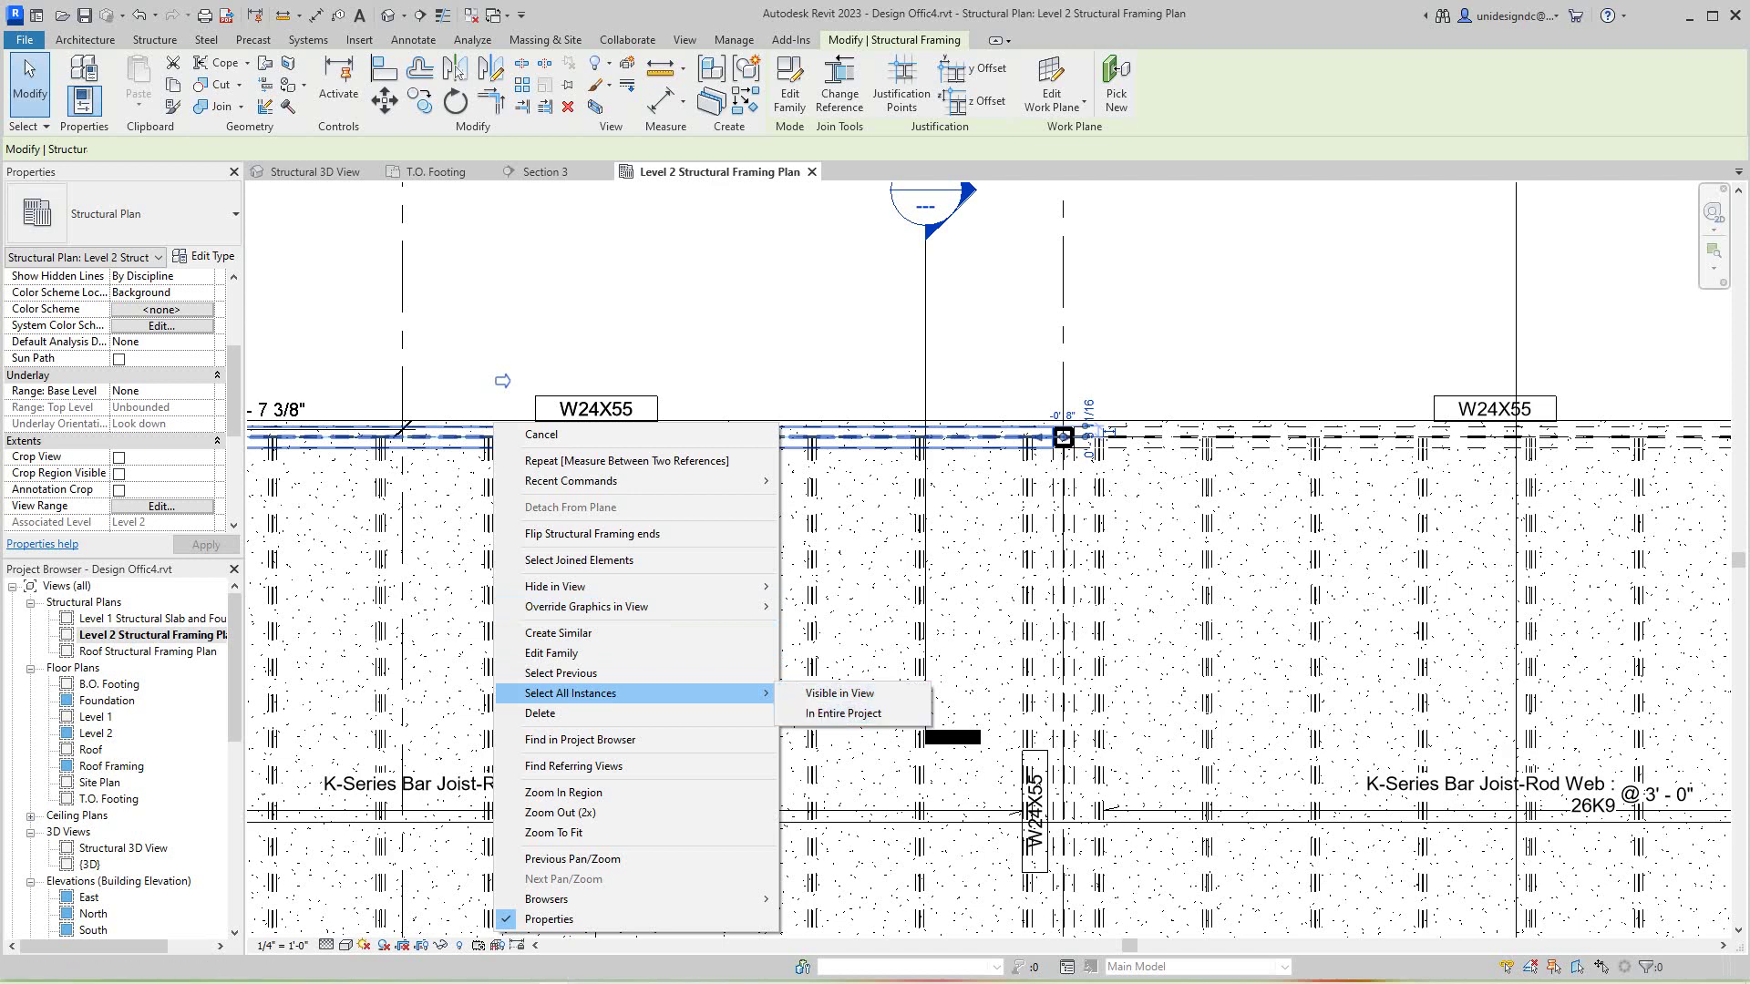
click(843, 713)
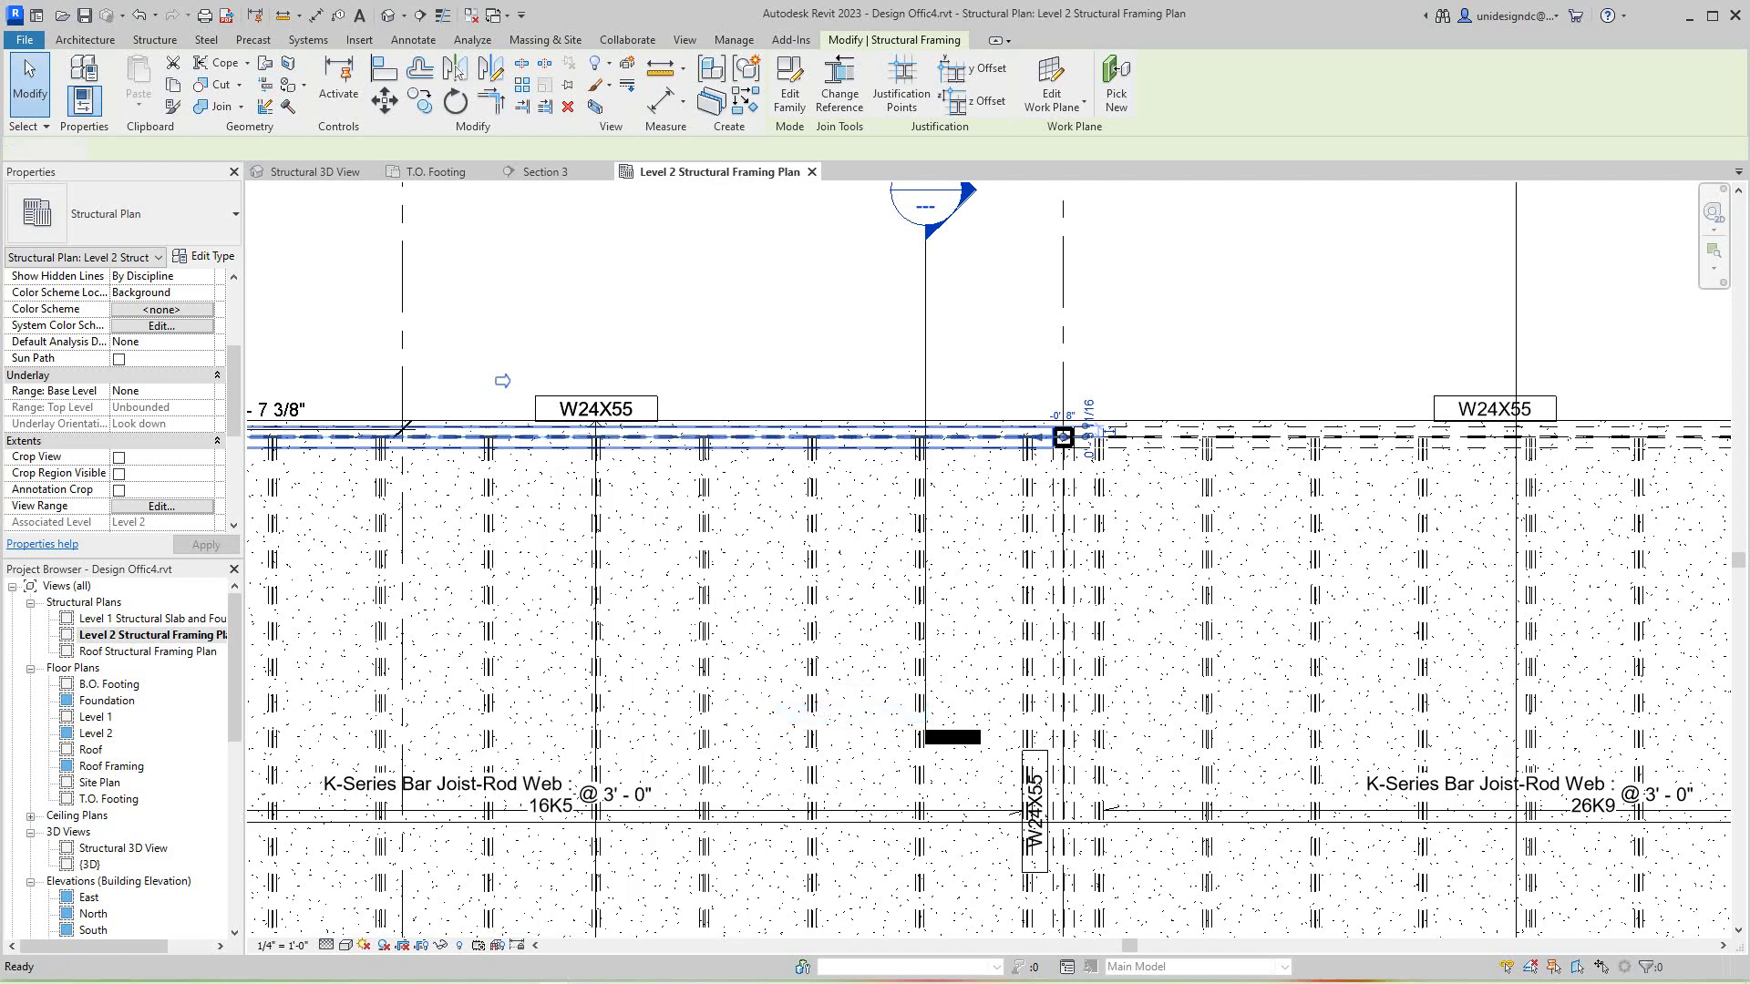
scroll(843, 713, down, 5)
middle_drag(853, 714, 742, 528)
scroll(784, 577, down, 2)
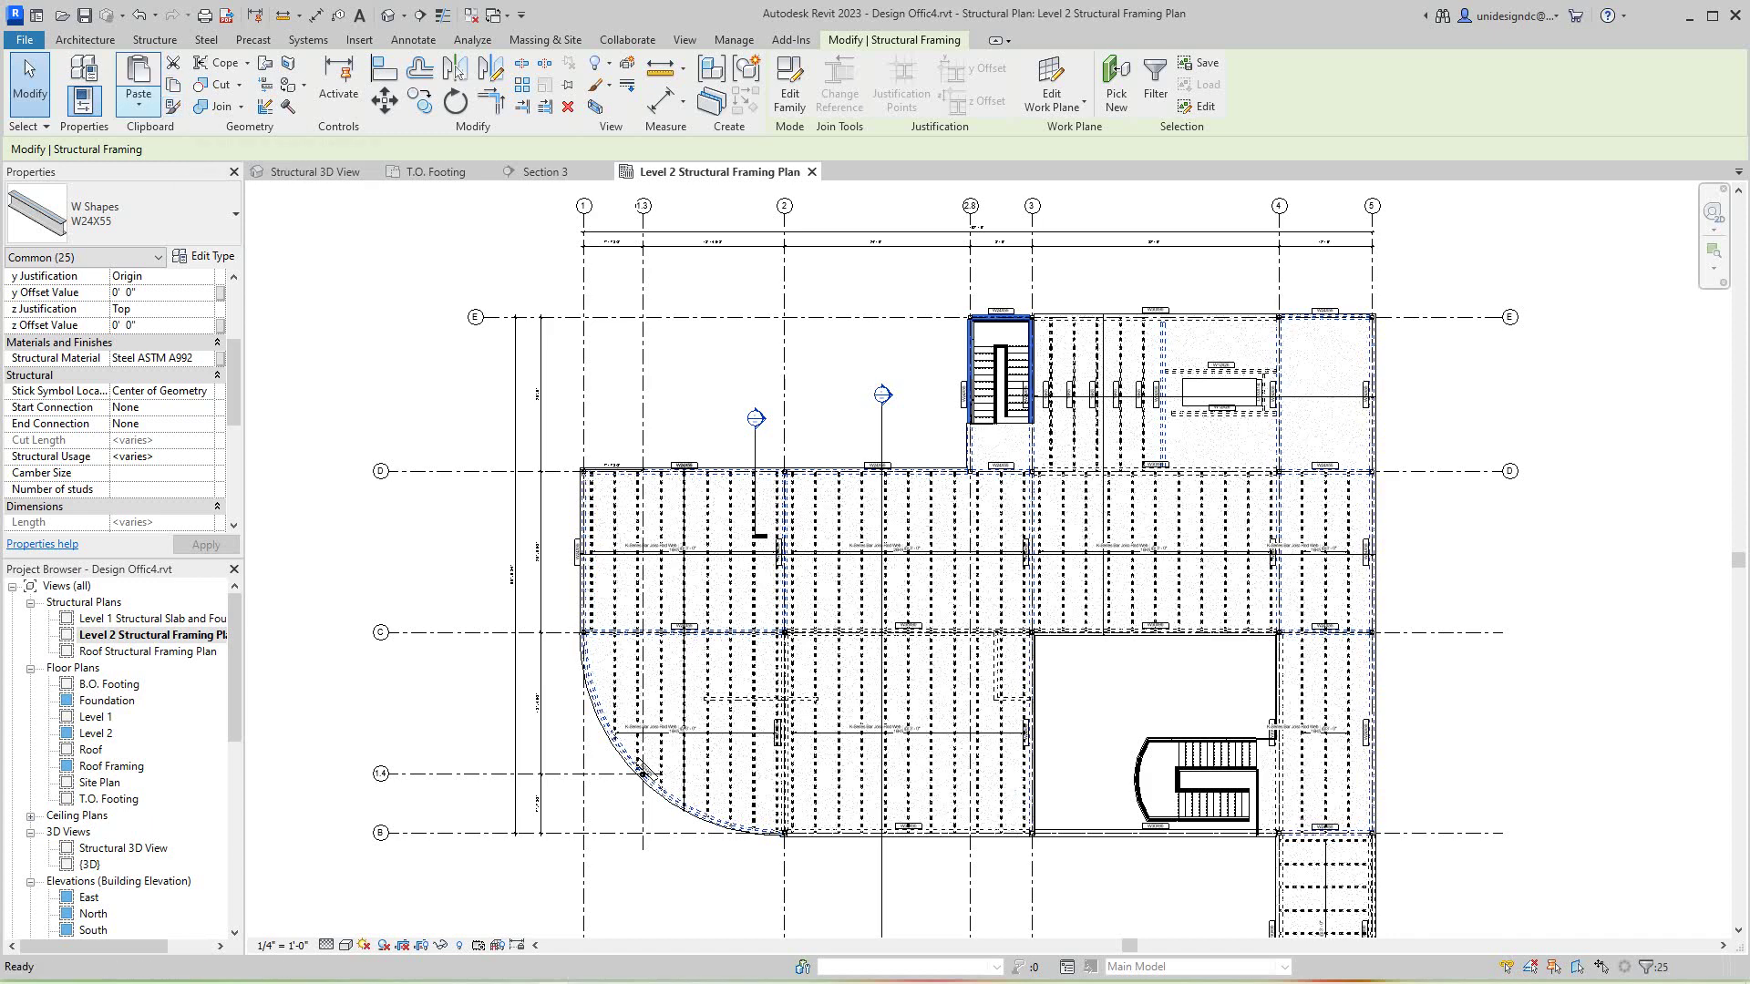
click(138, 104)
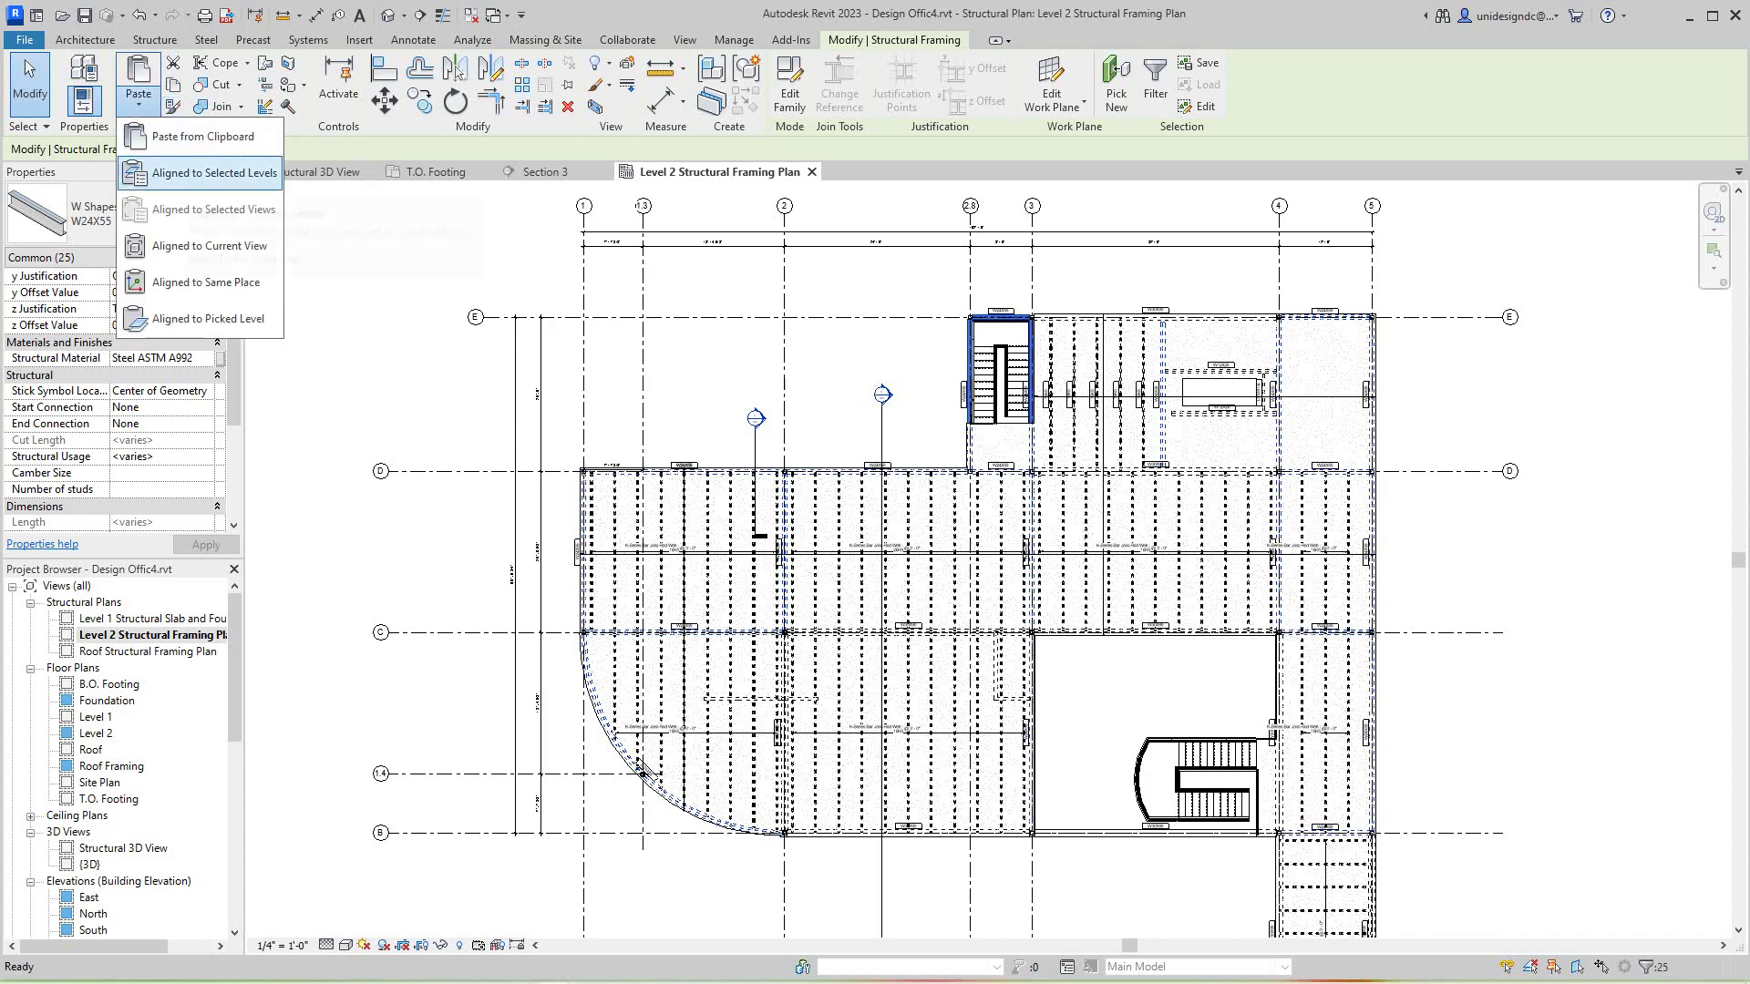
click(214, 174)
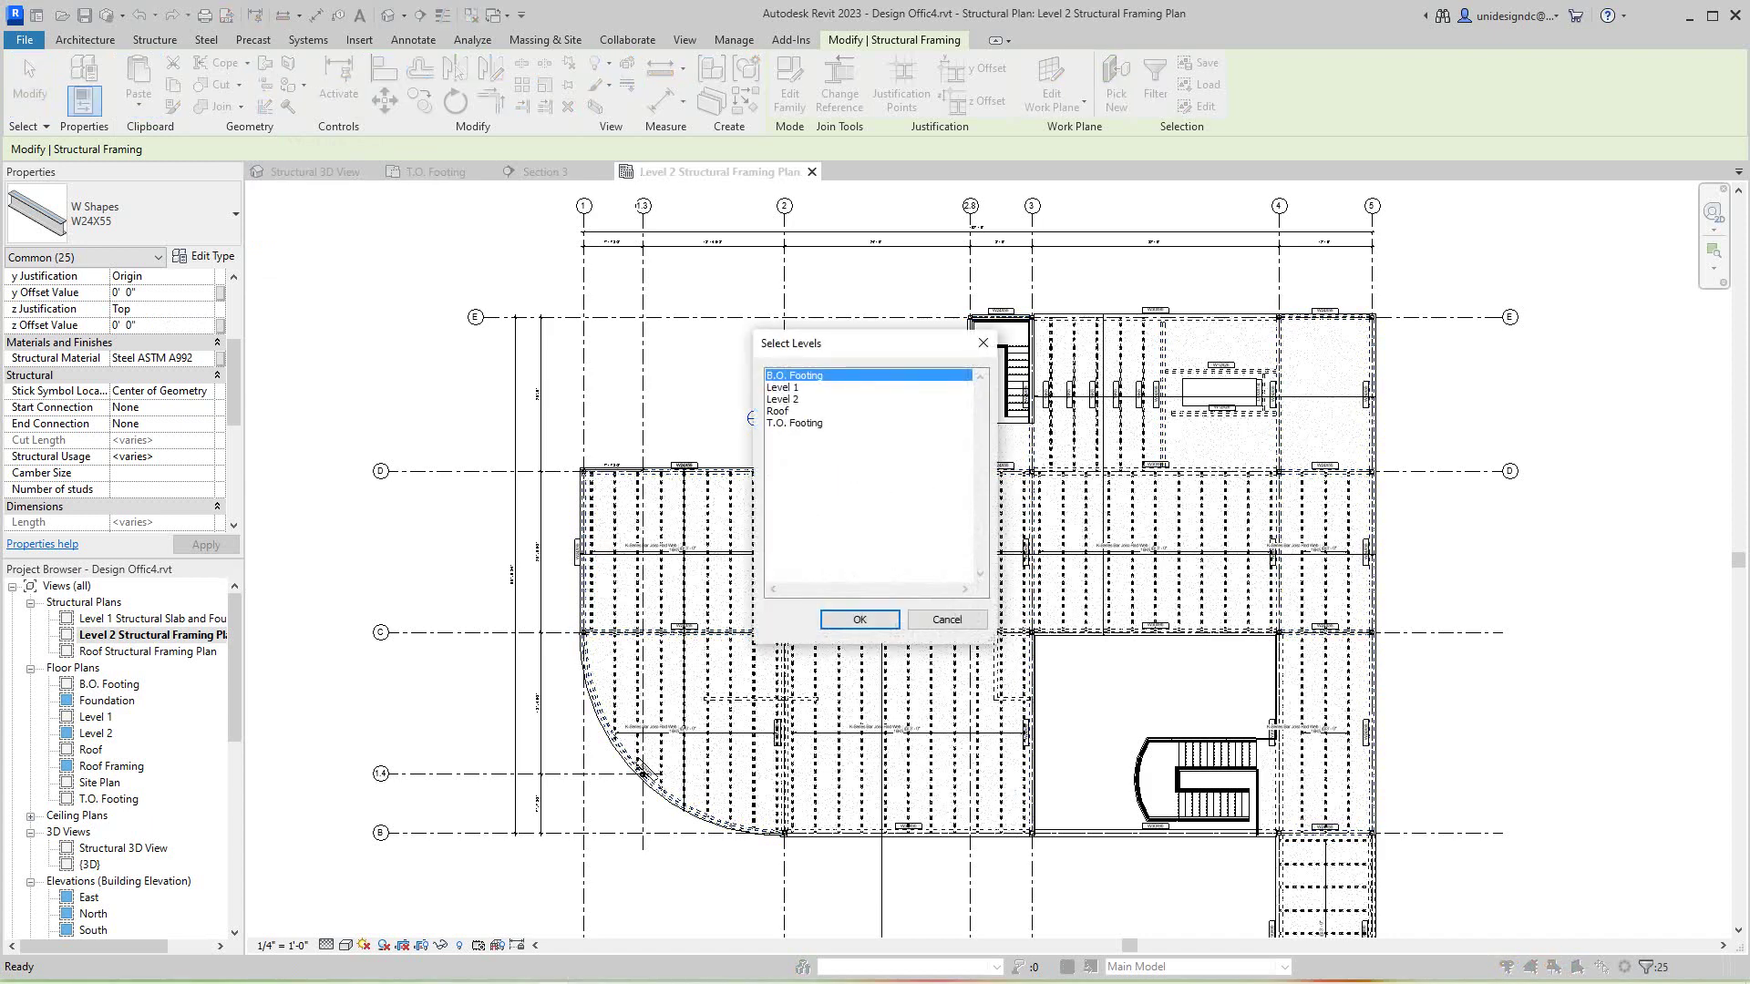
click(778, 411)
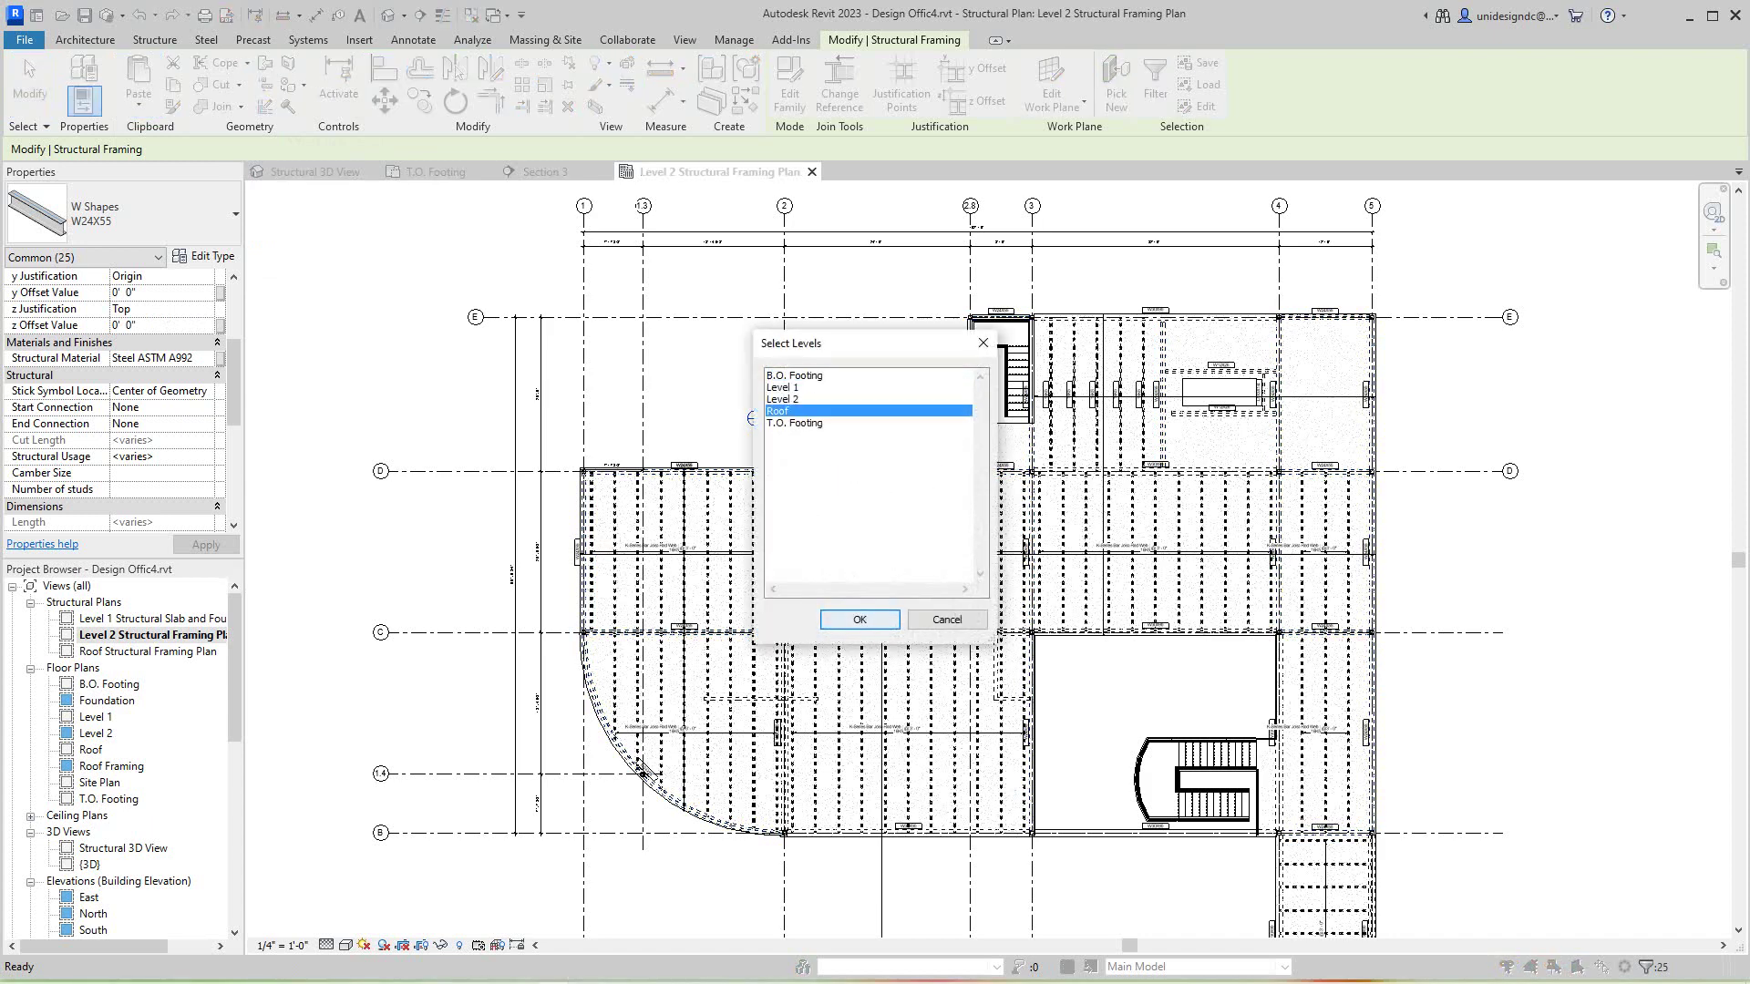
click(860, 620)
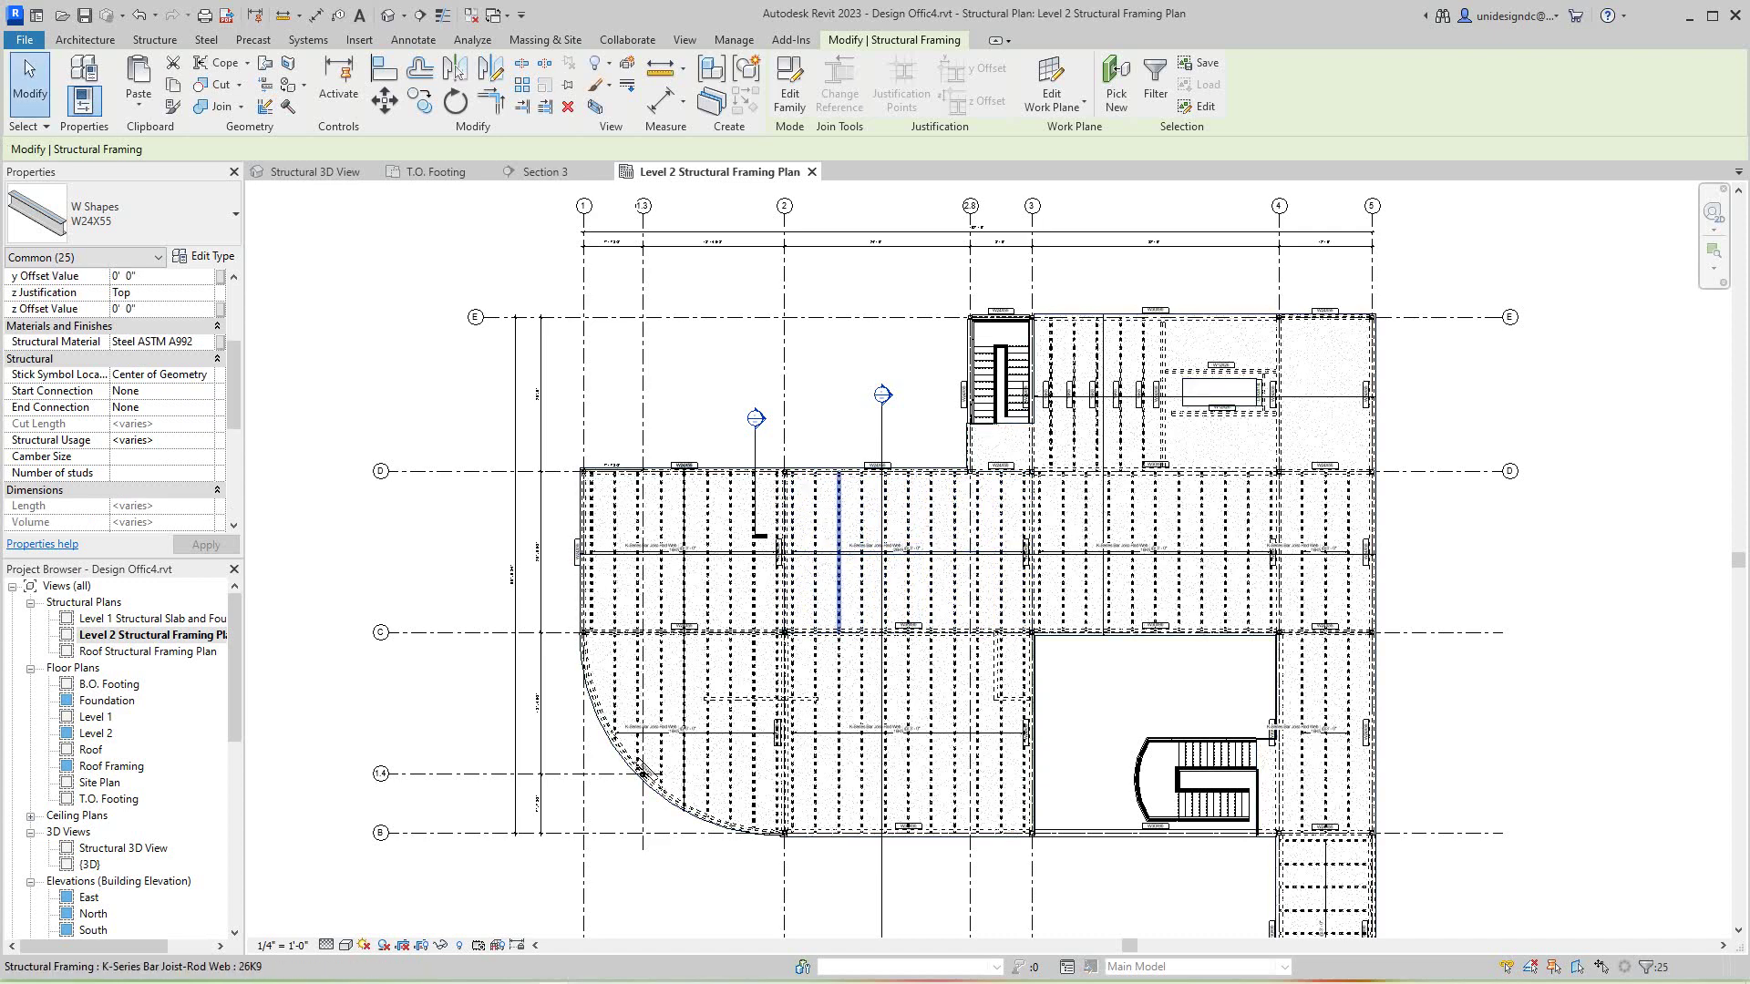
scroll(632, 748, down, 2)
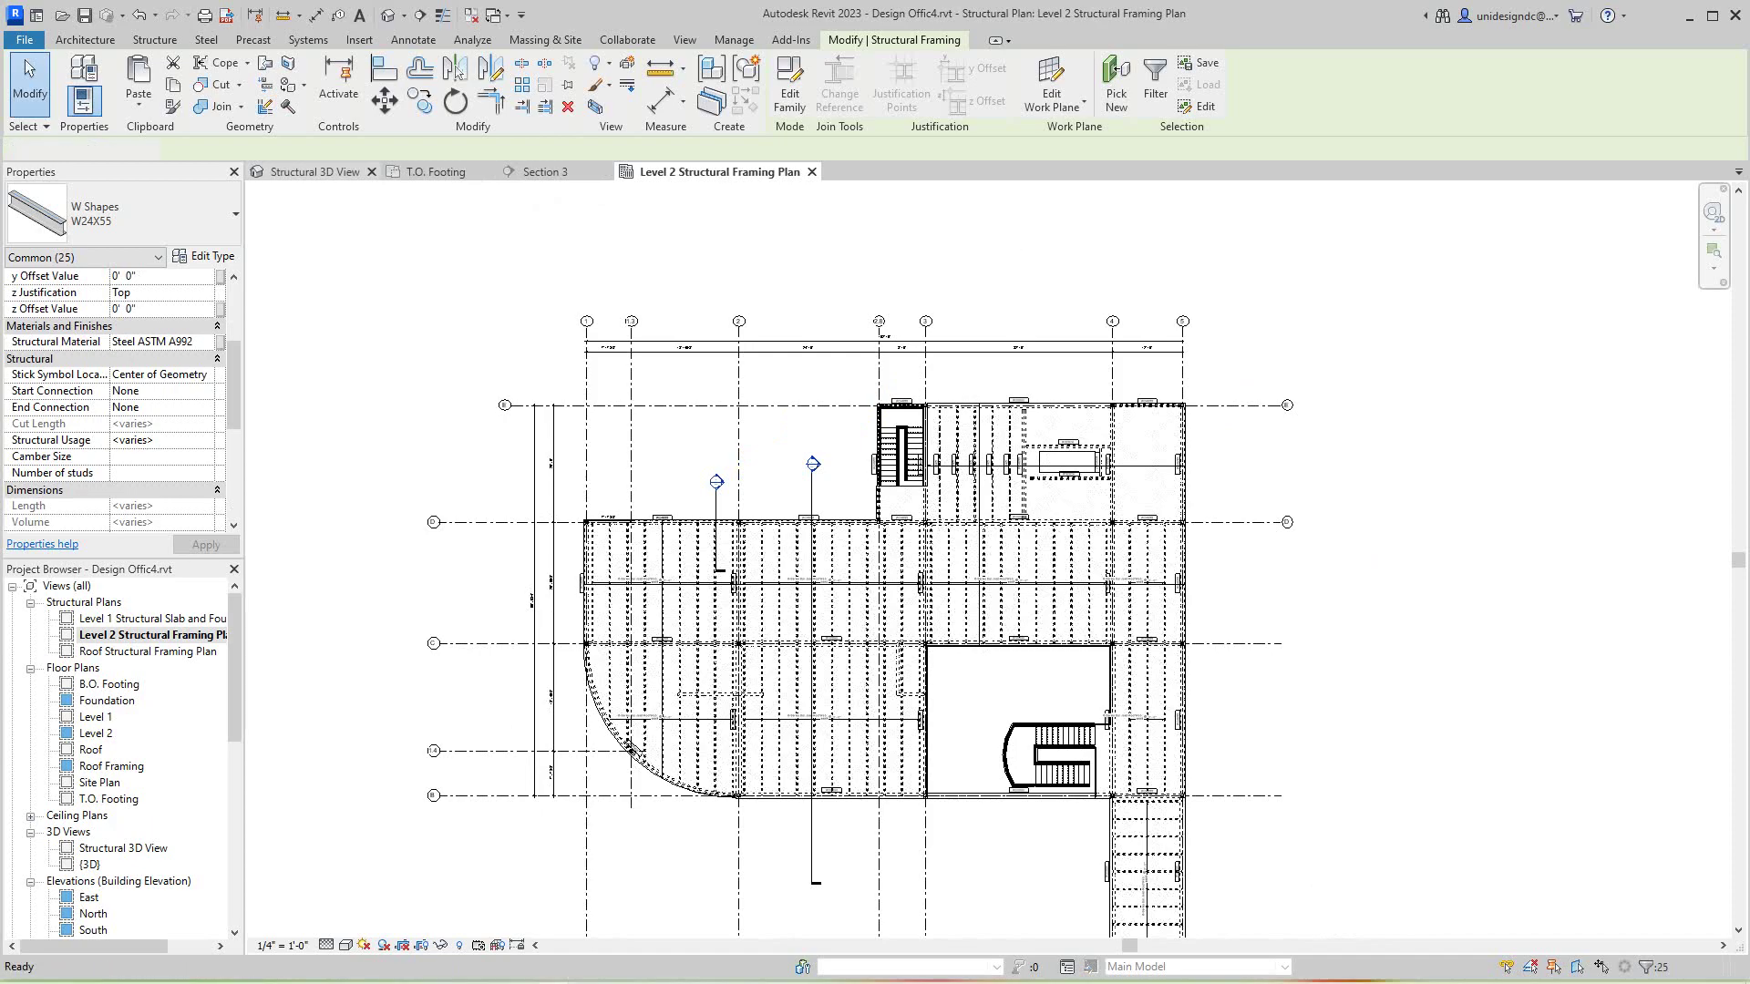
Switch to the Structural 3D View, clear the selection and inspect the W24X55 beams copied to the roof.
key(ctrl+Tab)
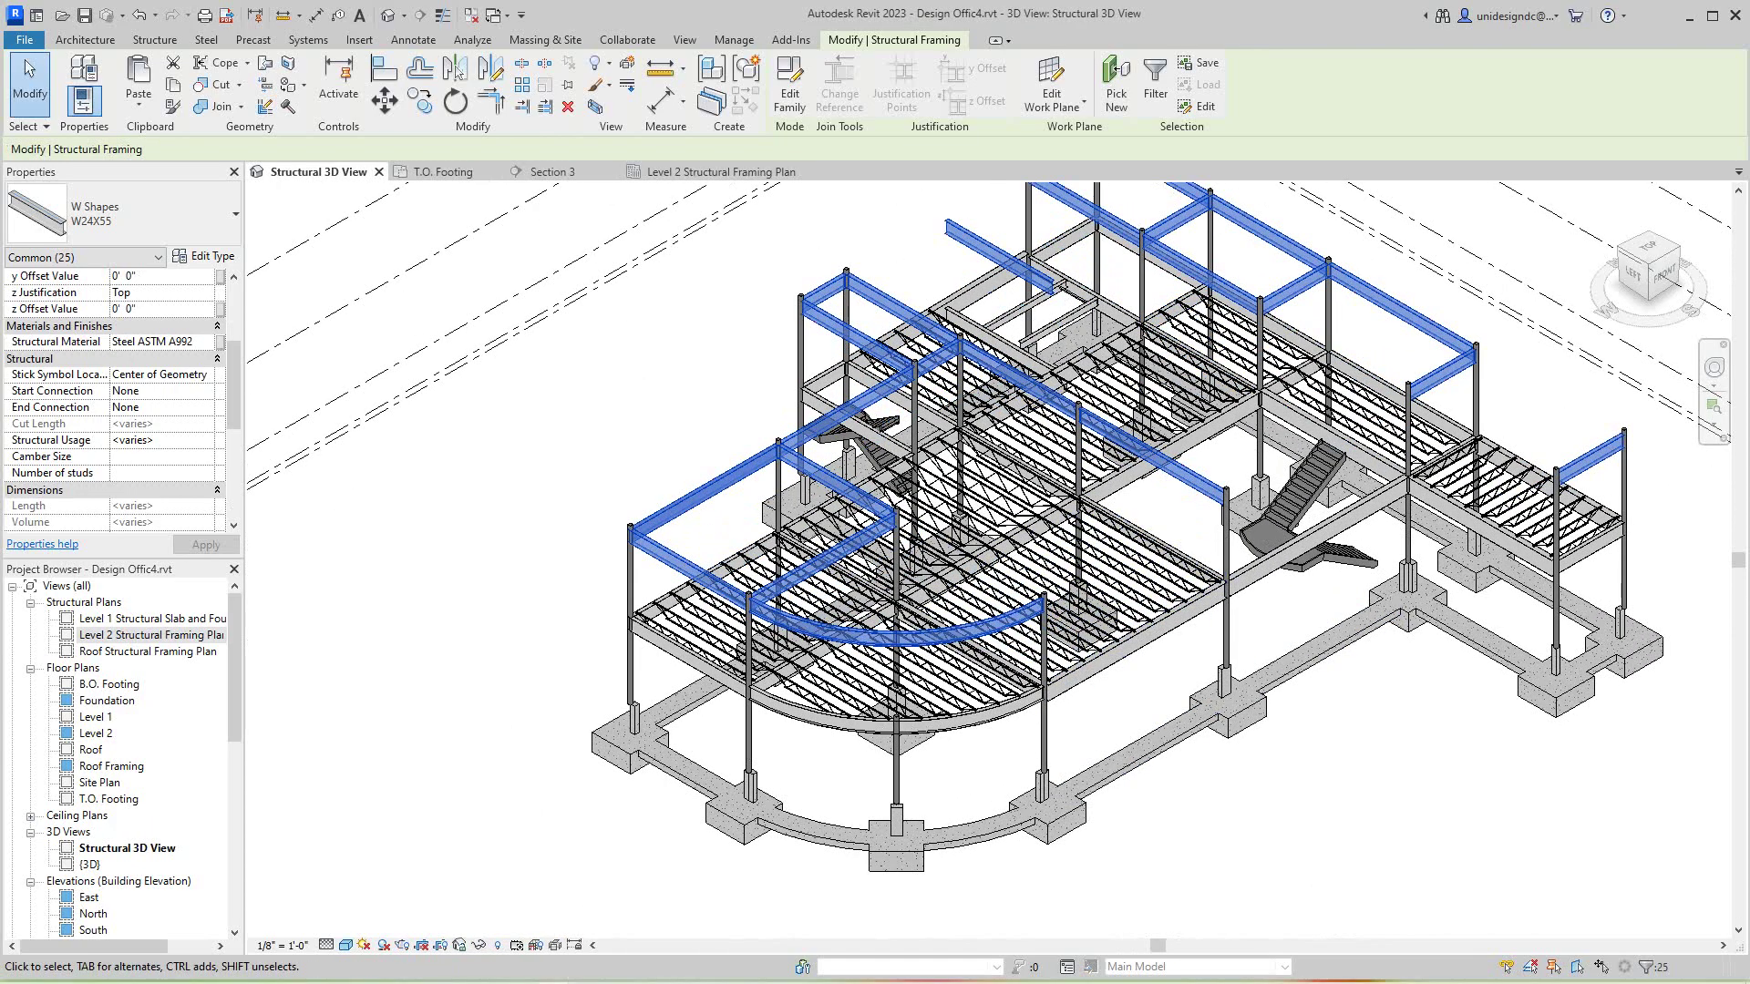
key(Escape)
scroll(1148, 638, up, 3)
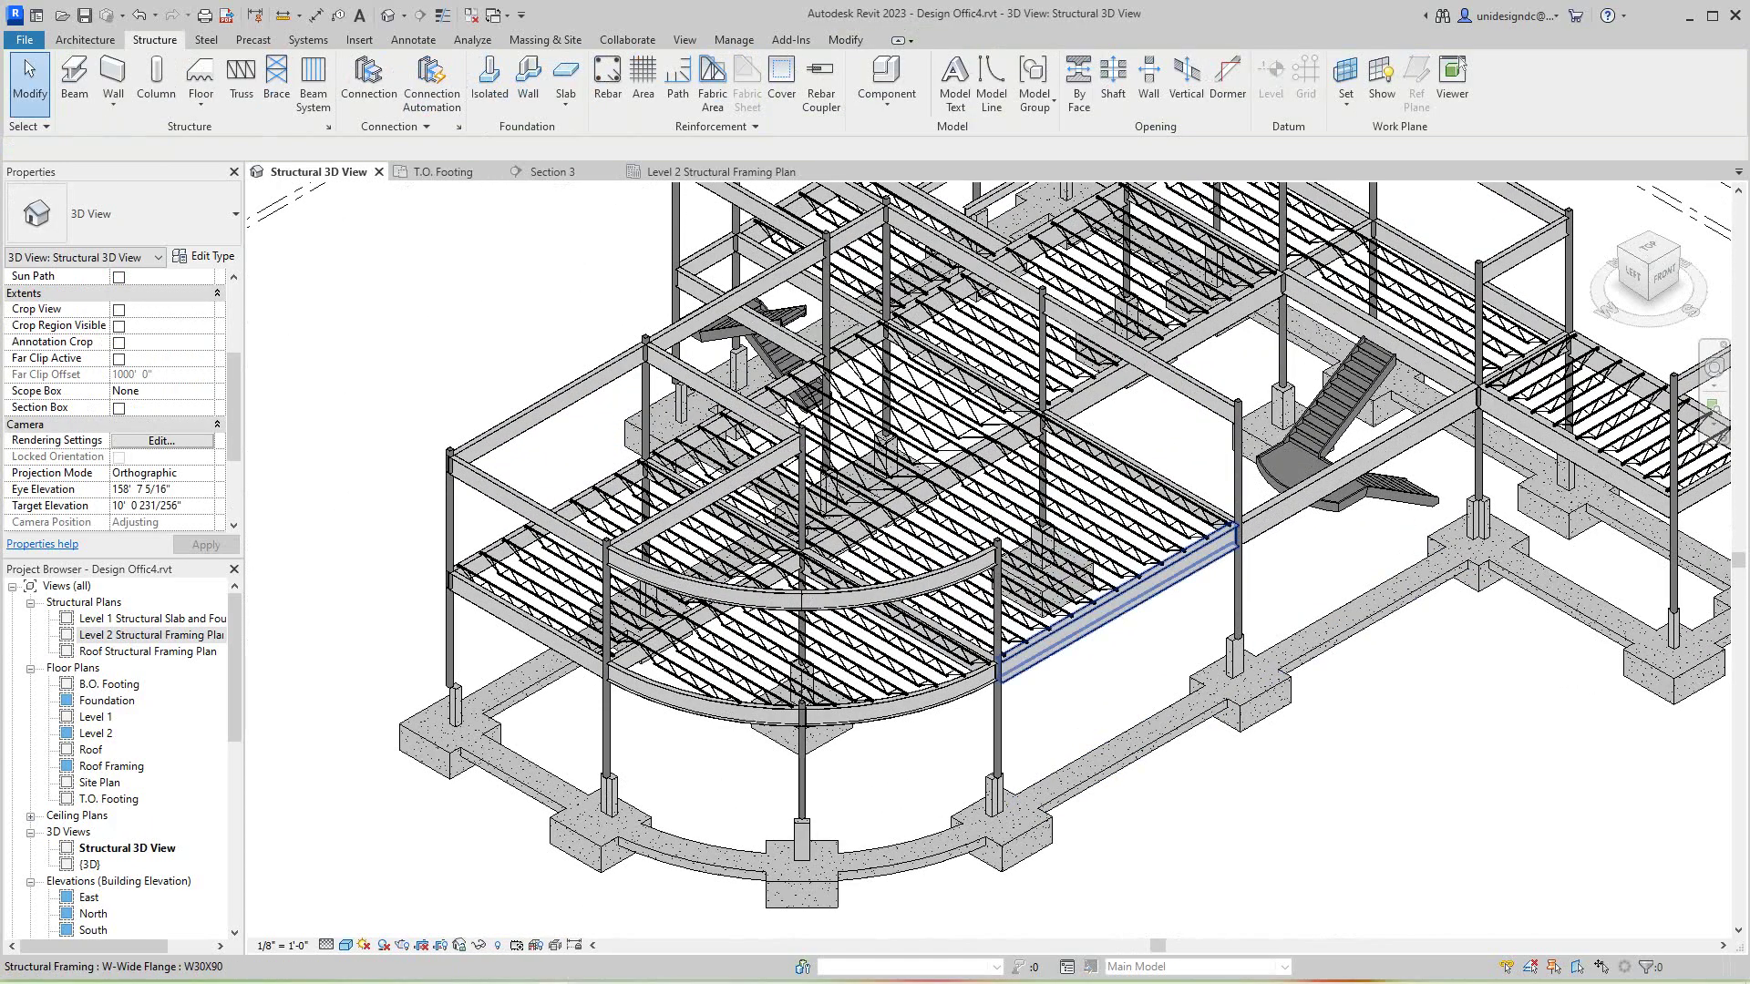
click(1117, 601)
middle_drag(1118, 602, 1120, 609)
scroll(1240, 642, down, 1)
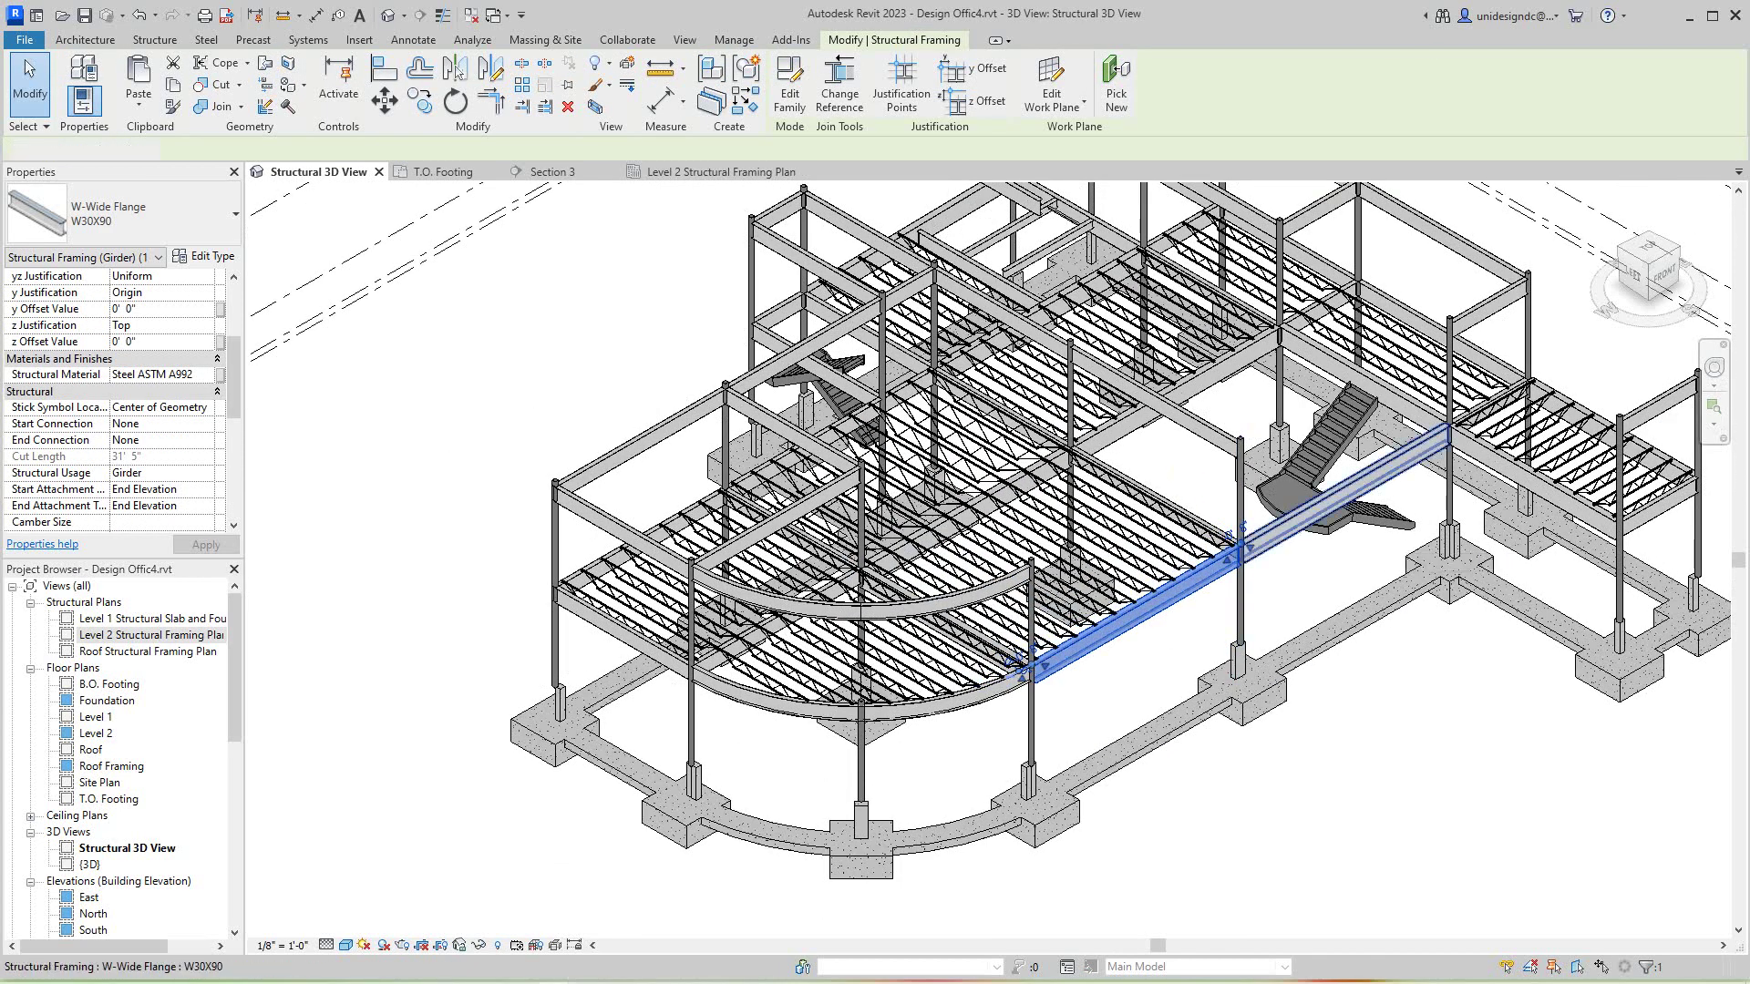
ctrl+click(1276, 536)
scroll(1335, 559, down, 1)
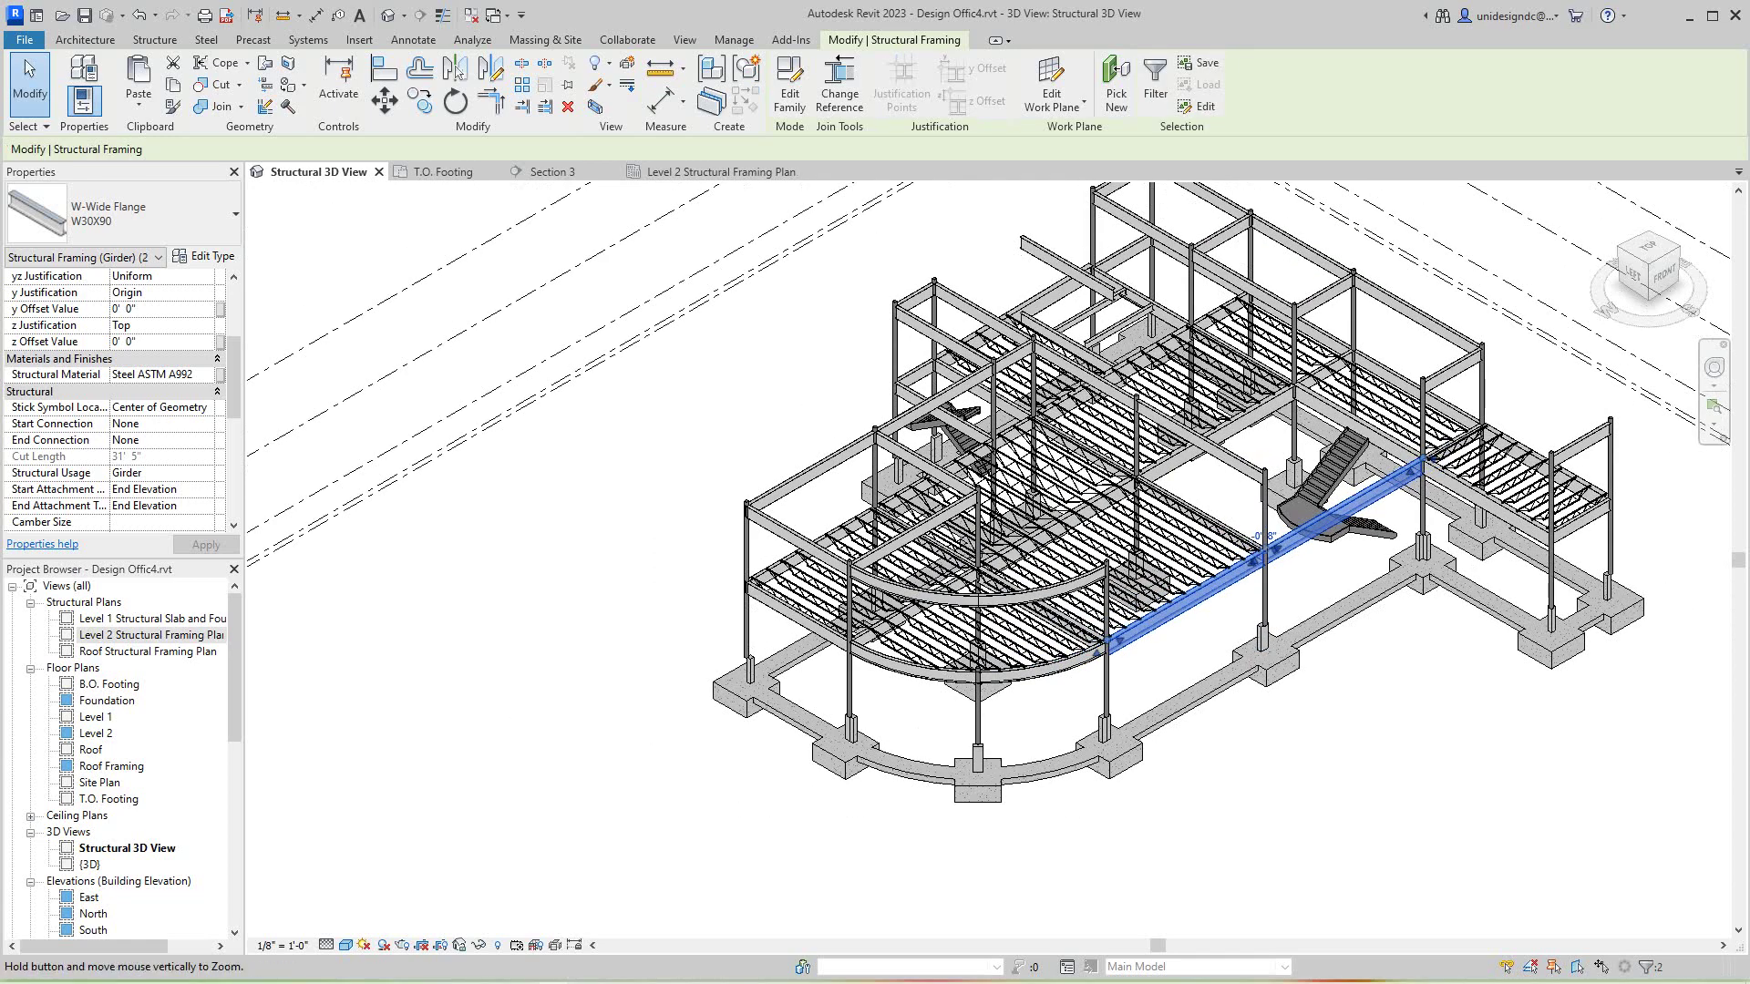
scroll(1638, 519, up, 3)
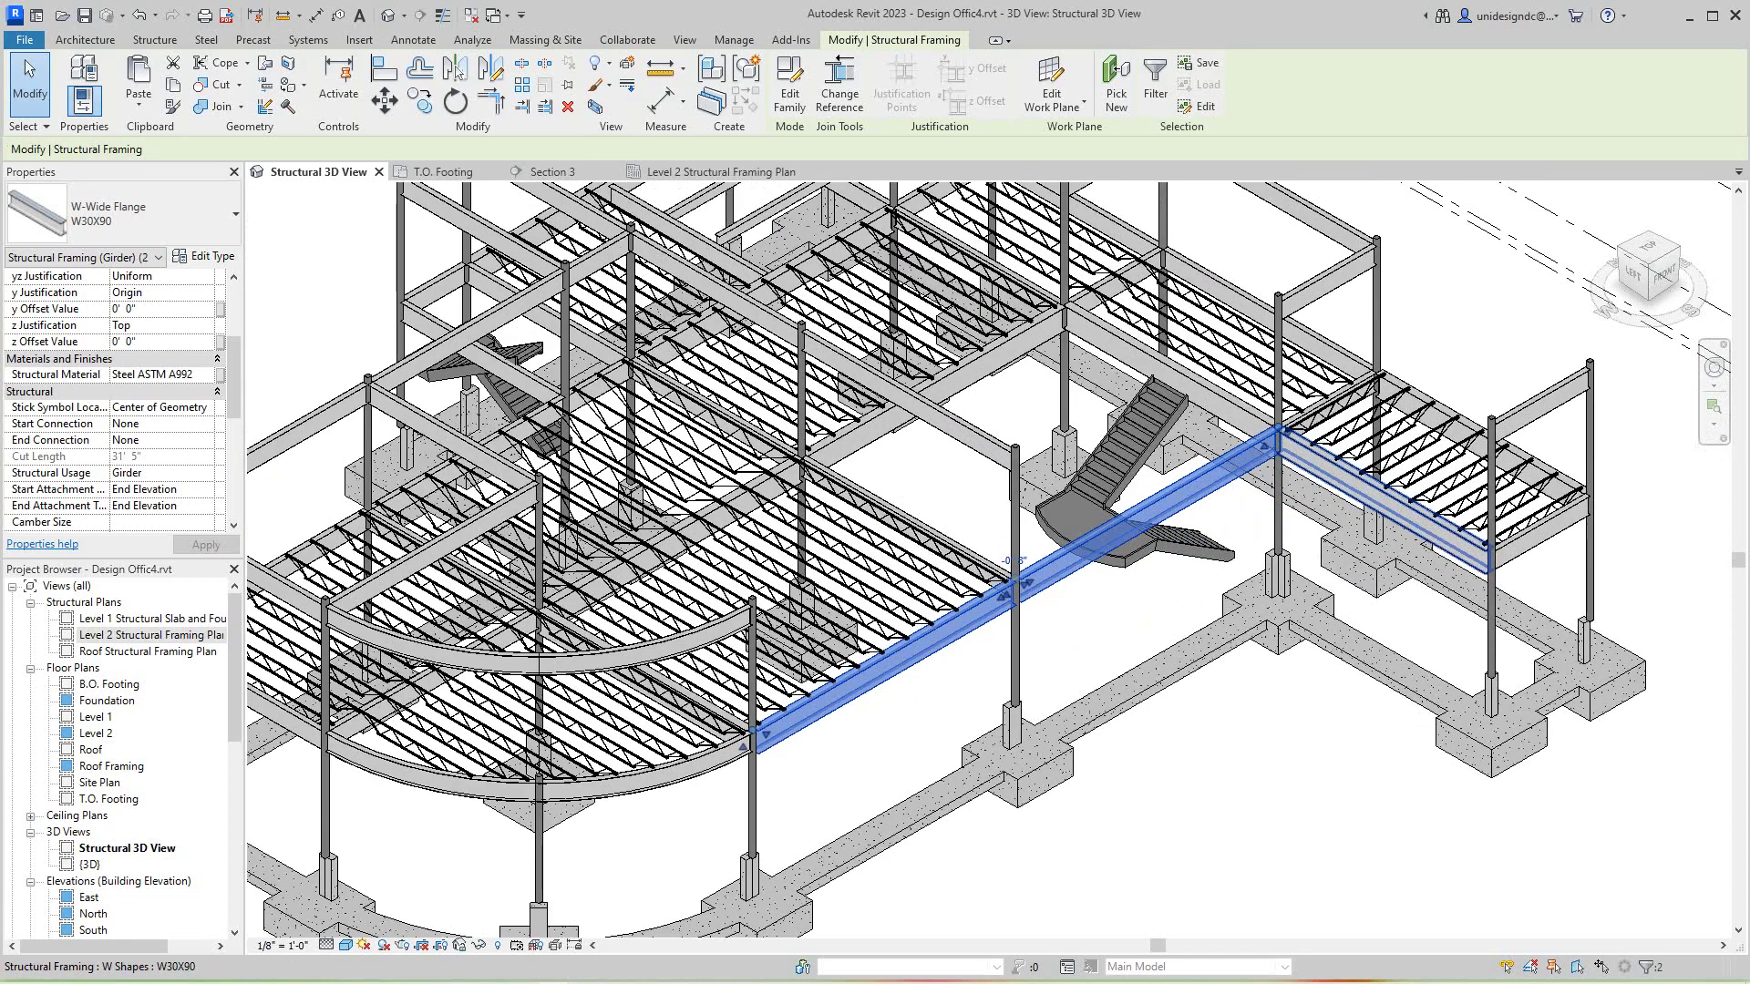
ctrl+click(1431, 538)
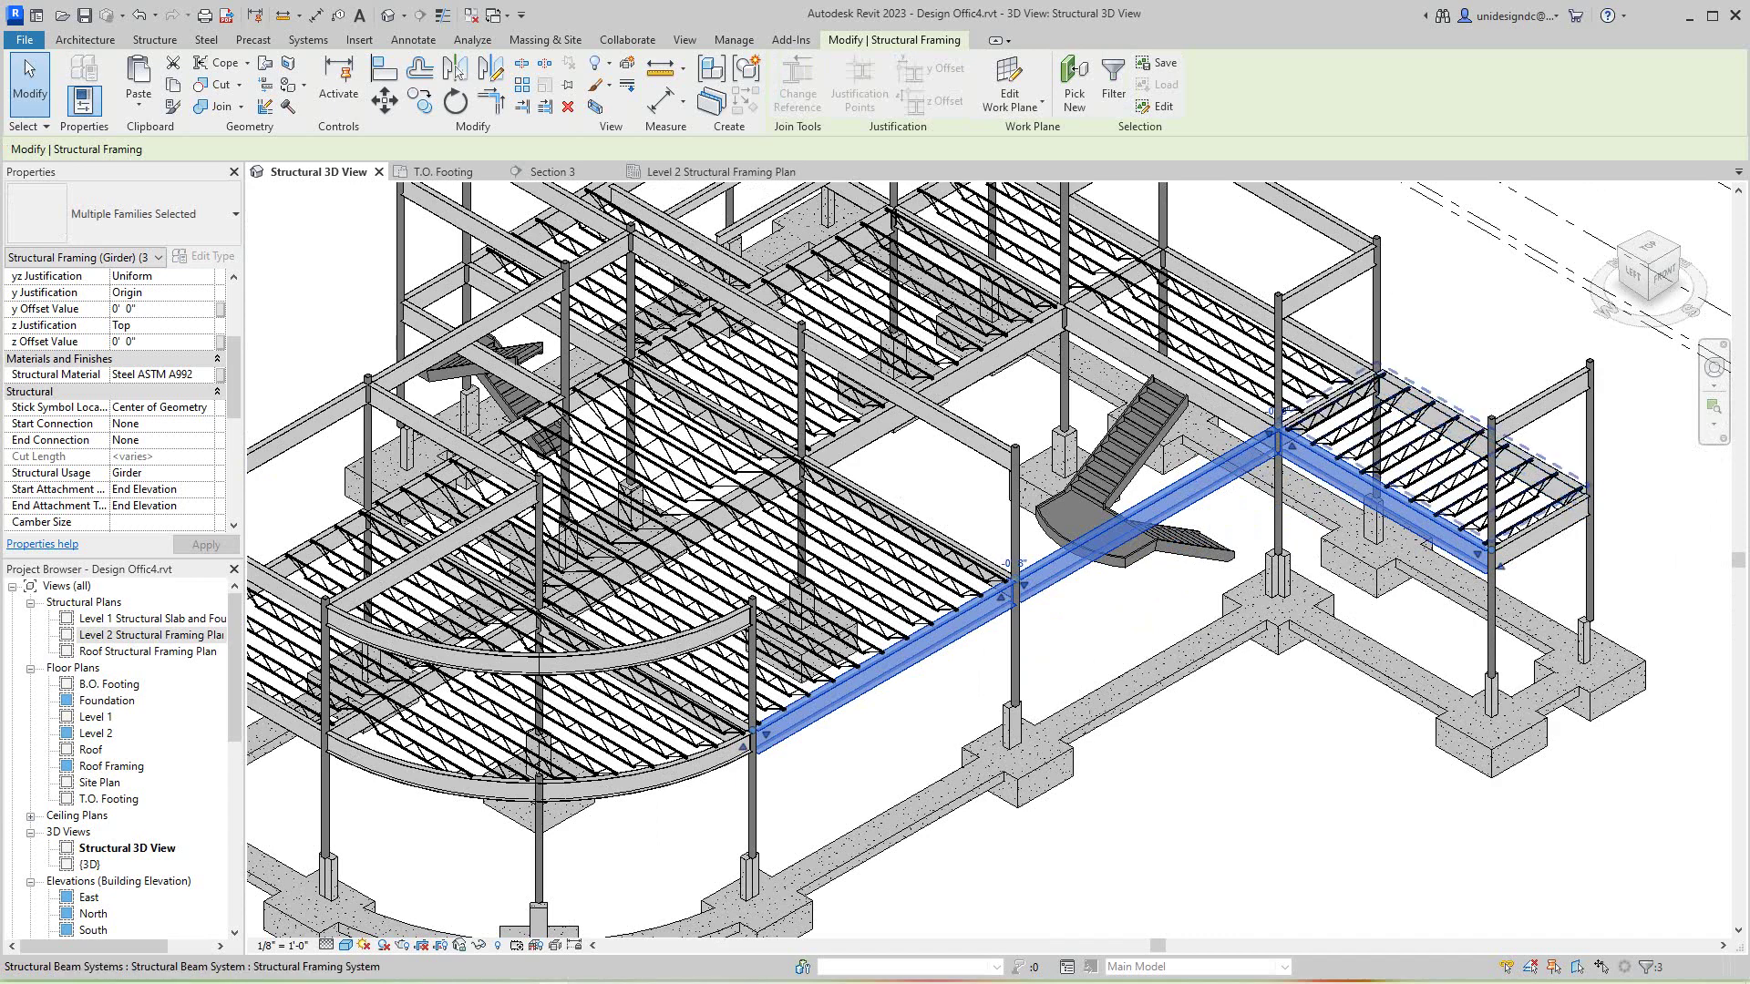
scroll(1579, 471, up, 2)
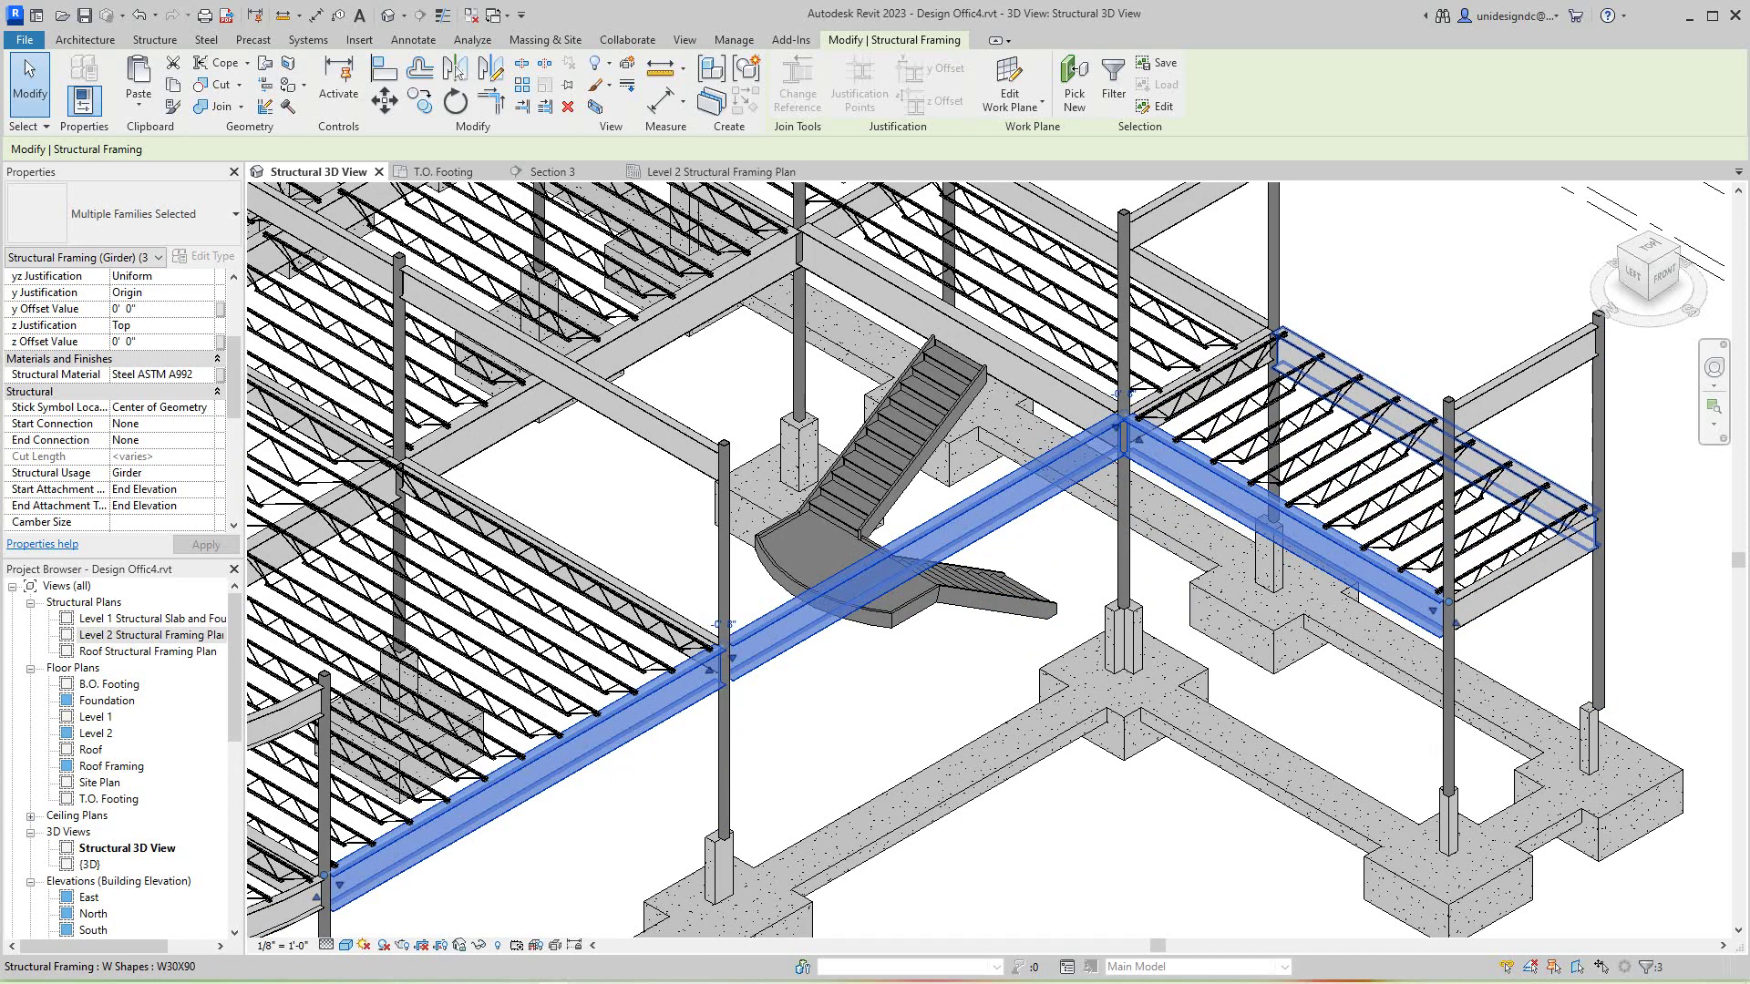
Copy the four Level 2 W30X90 girders along grid B between grids 2 and 4 and both sides of the projecting bay to the Roof level.
click(1550, 492)
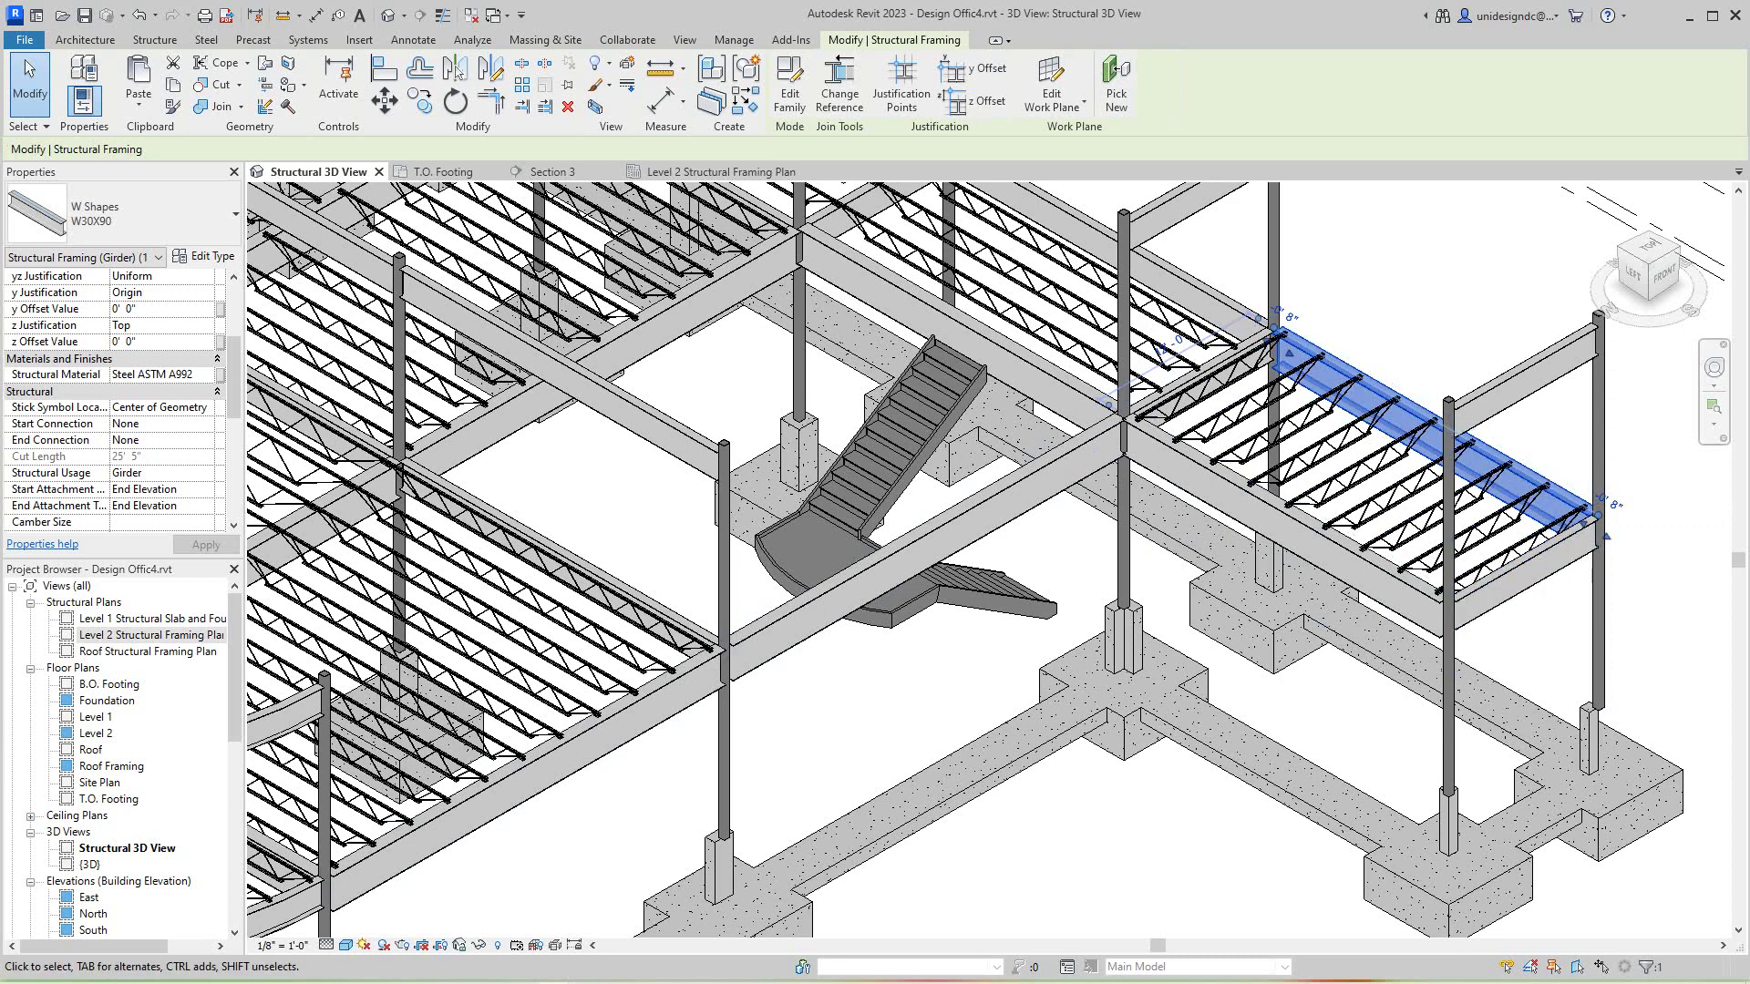
ctrl+click(1028, 489)
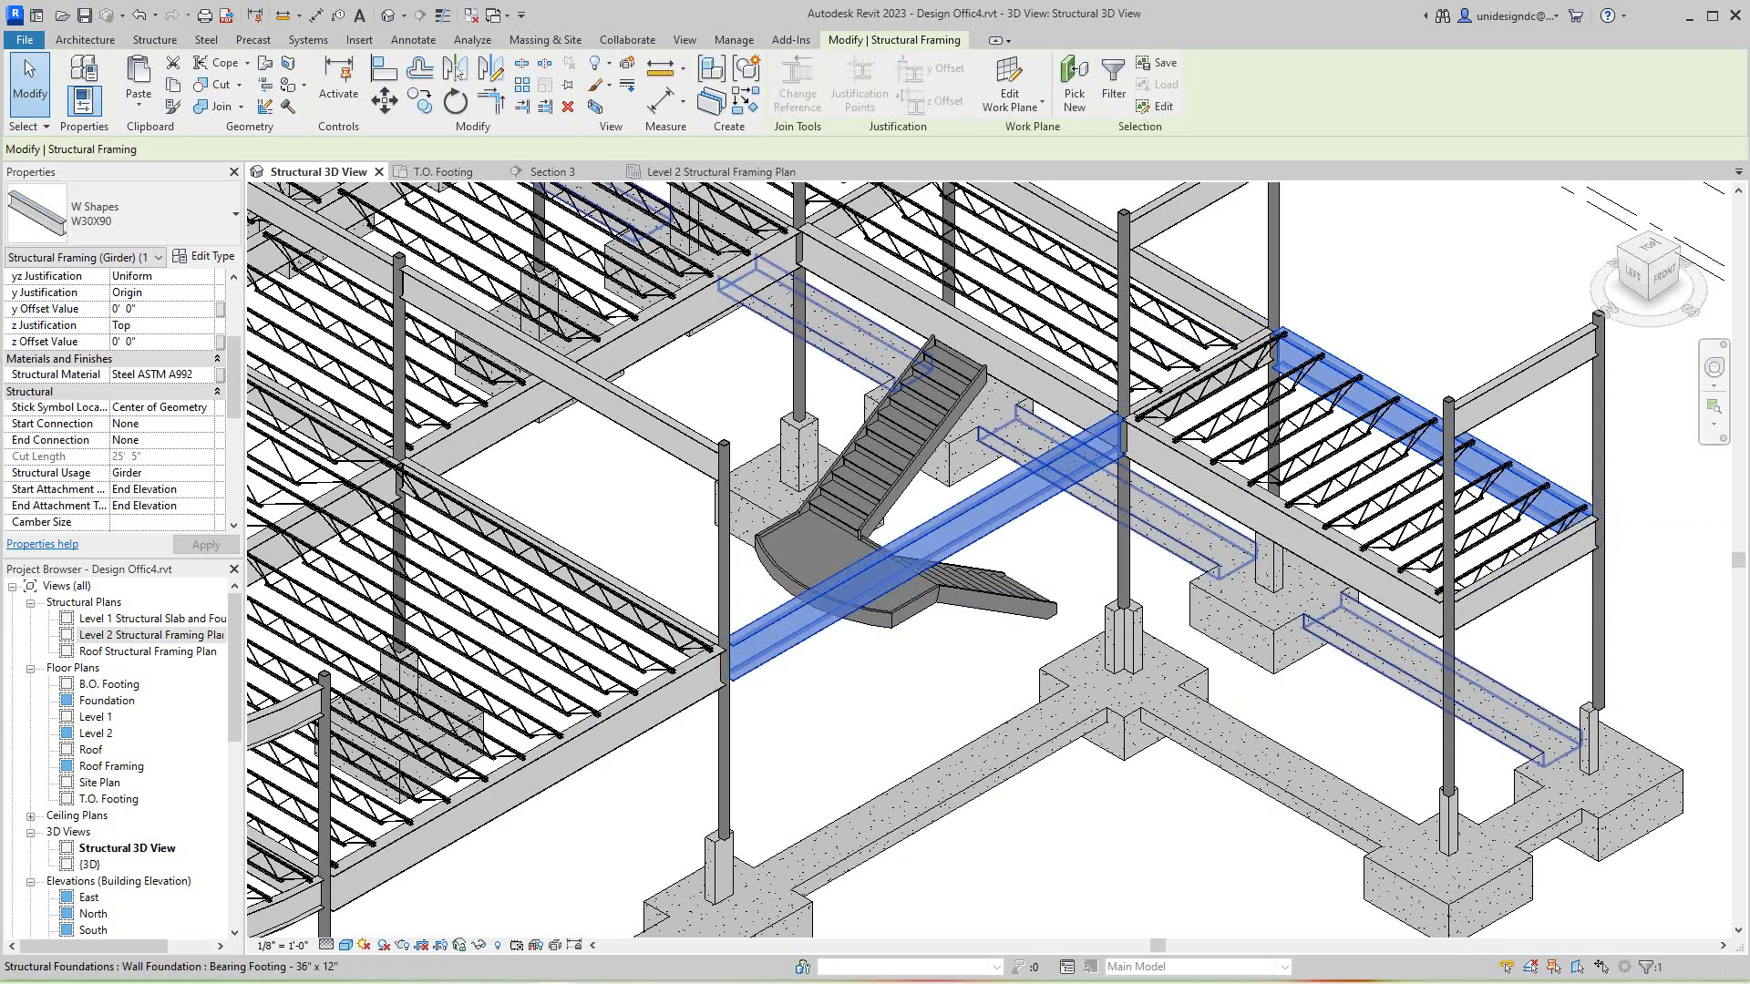
ctrl+click(1233, 500)
scroll(990, 519, down, 5)
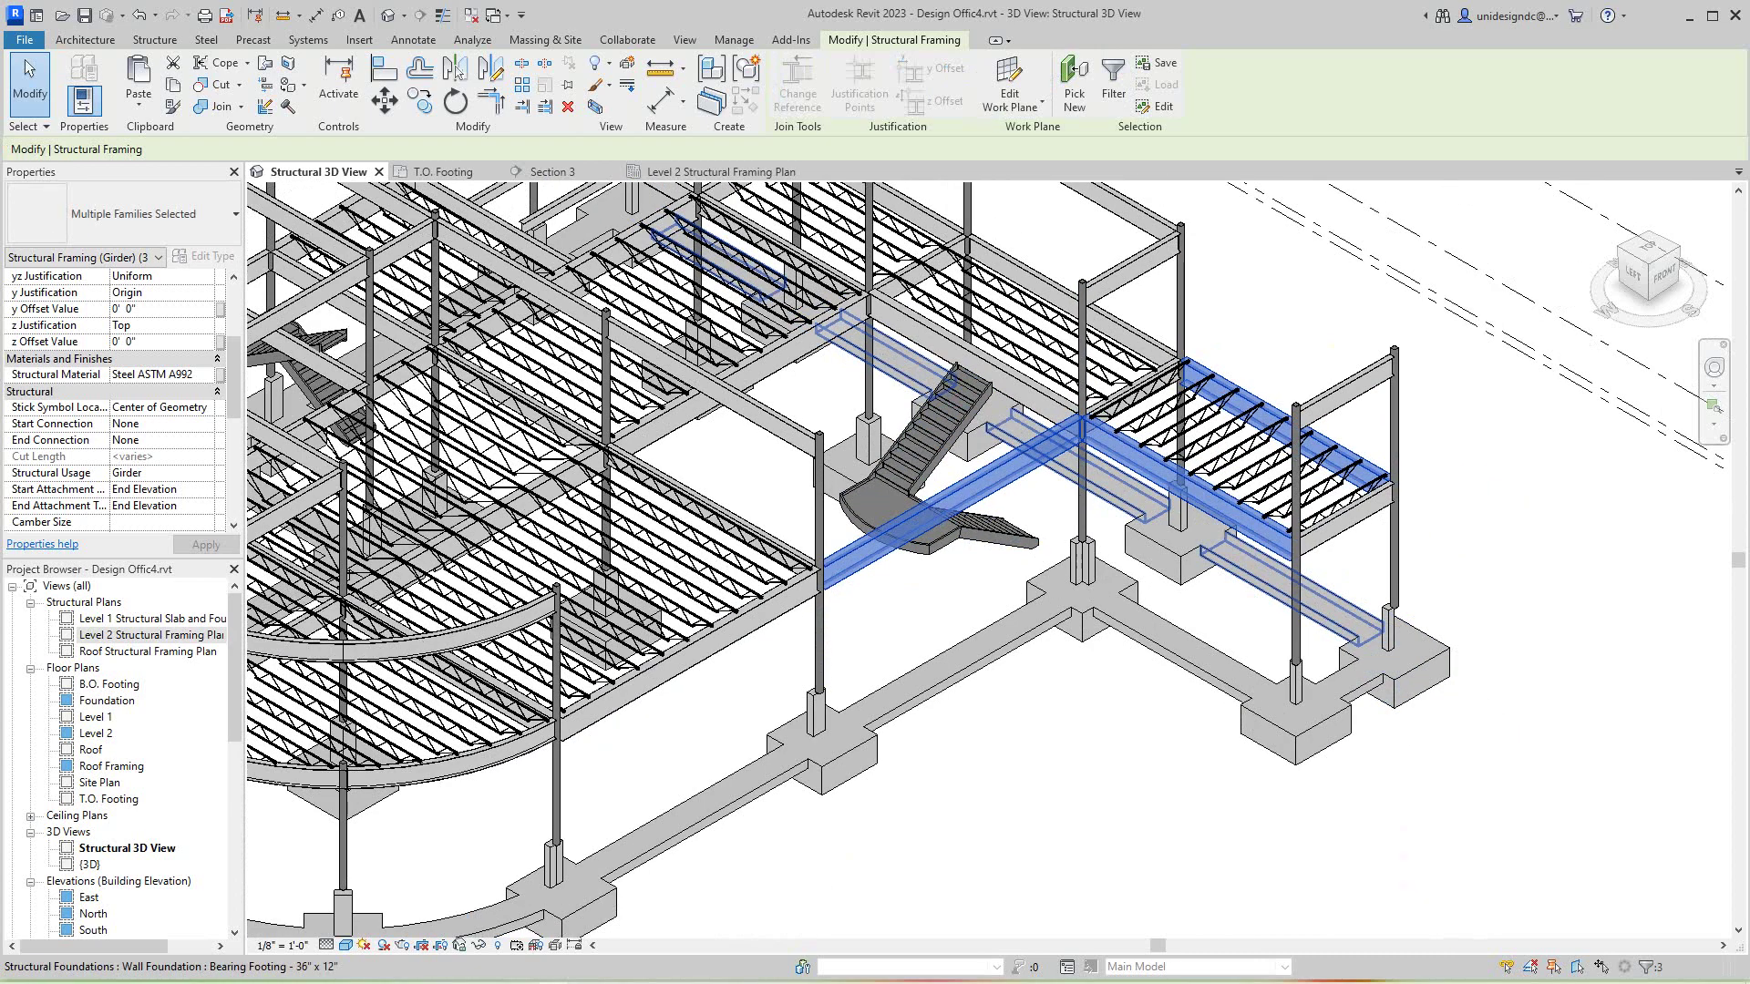
scroll(989, 643, up, 4)
ctrl+click(762, 521)
scroll(780, 583, down, 1)
middle_drag(781, 584, 1048, 529)
shift+middle_drag(1103, 610, 1058, 609)
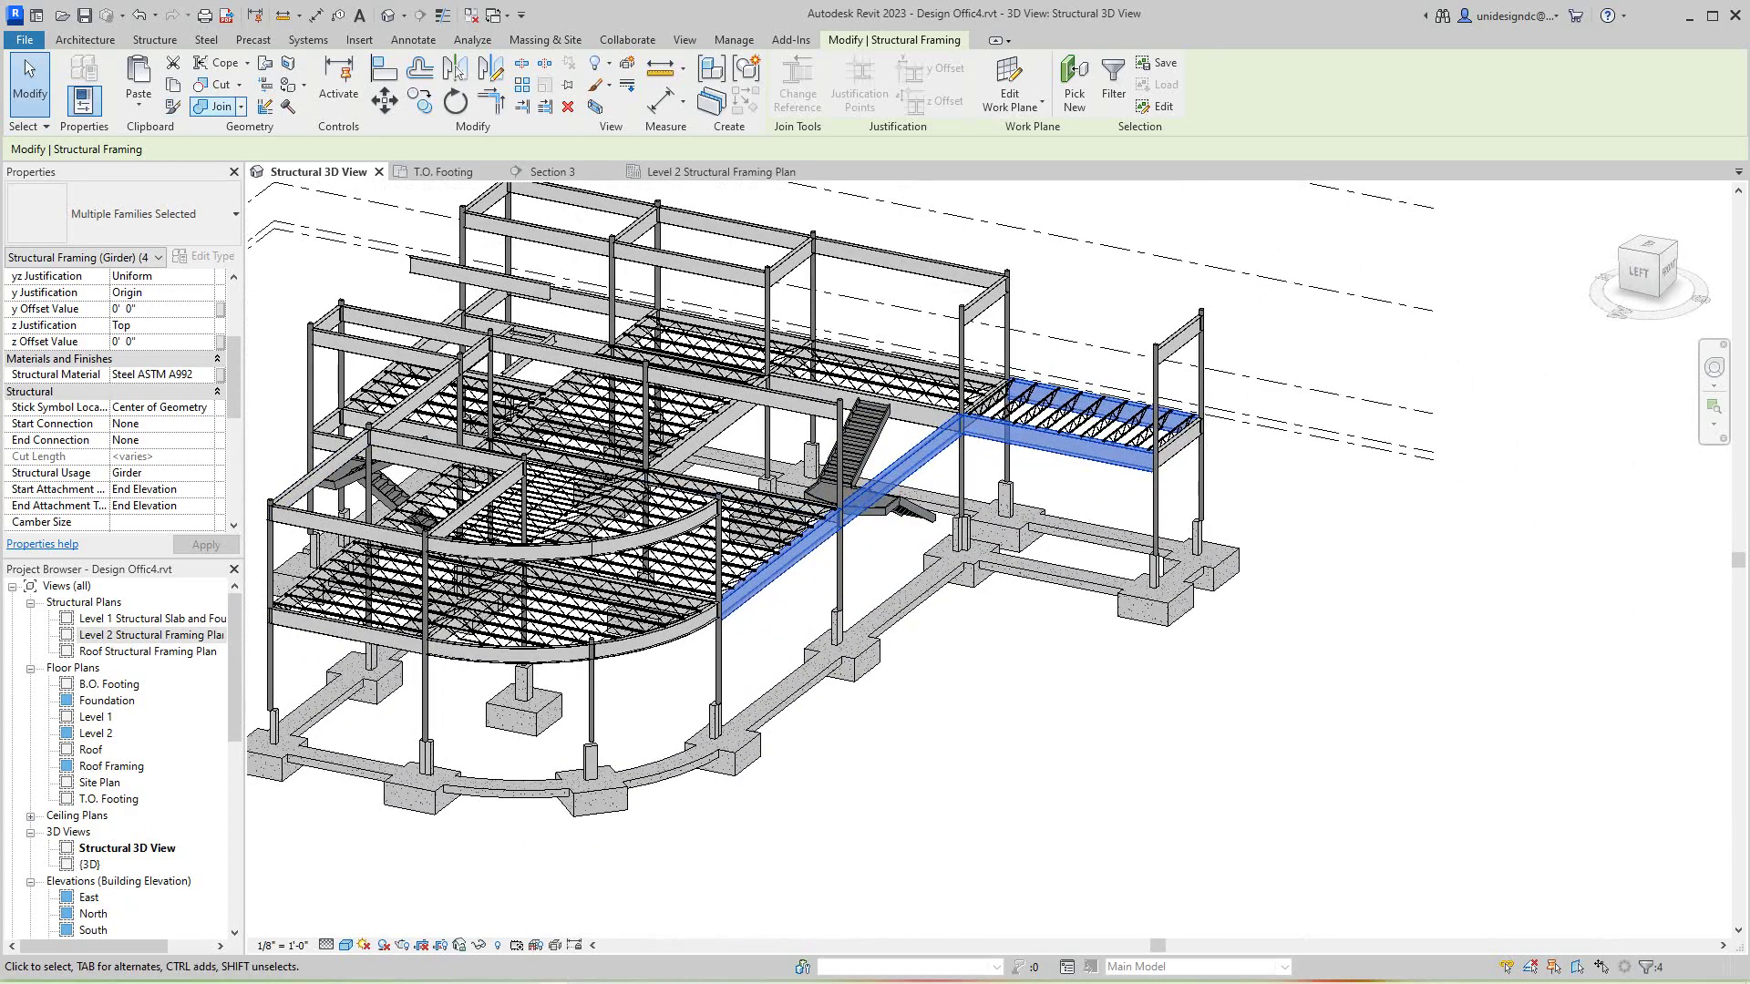
click(139, 105)
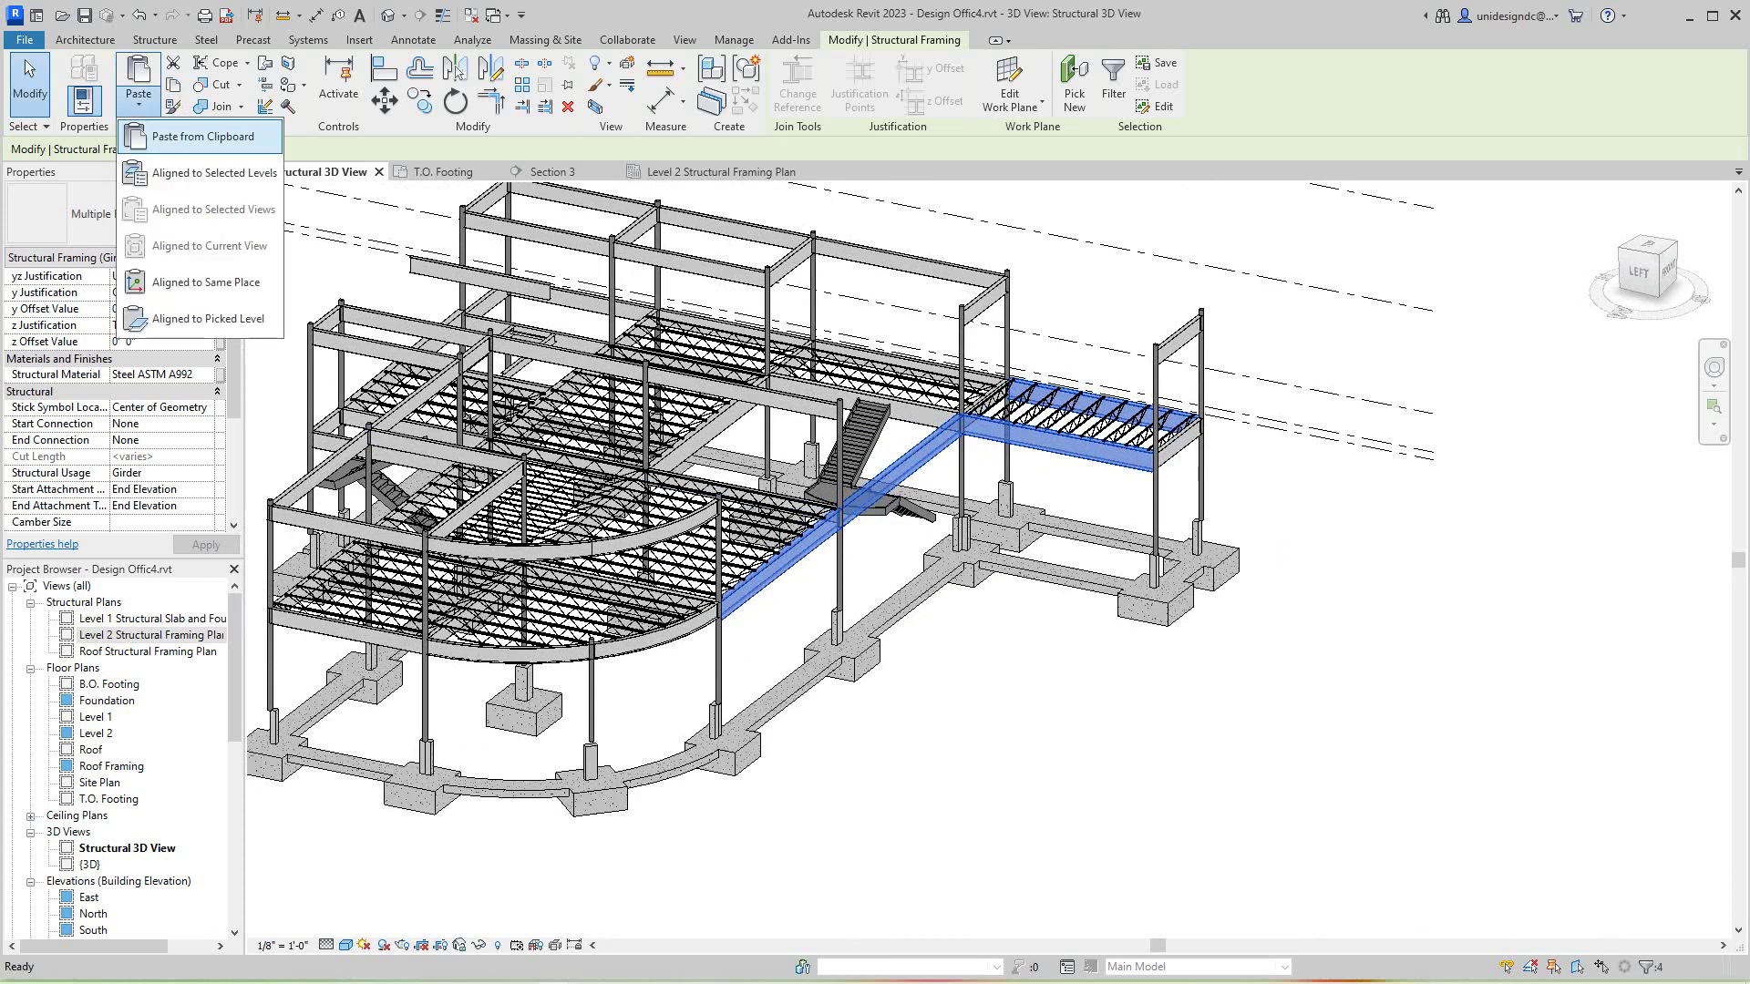
click(213, 173)
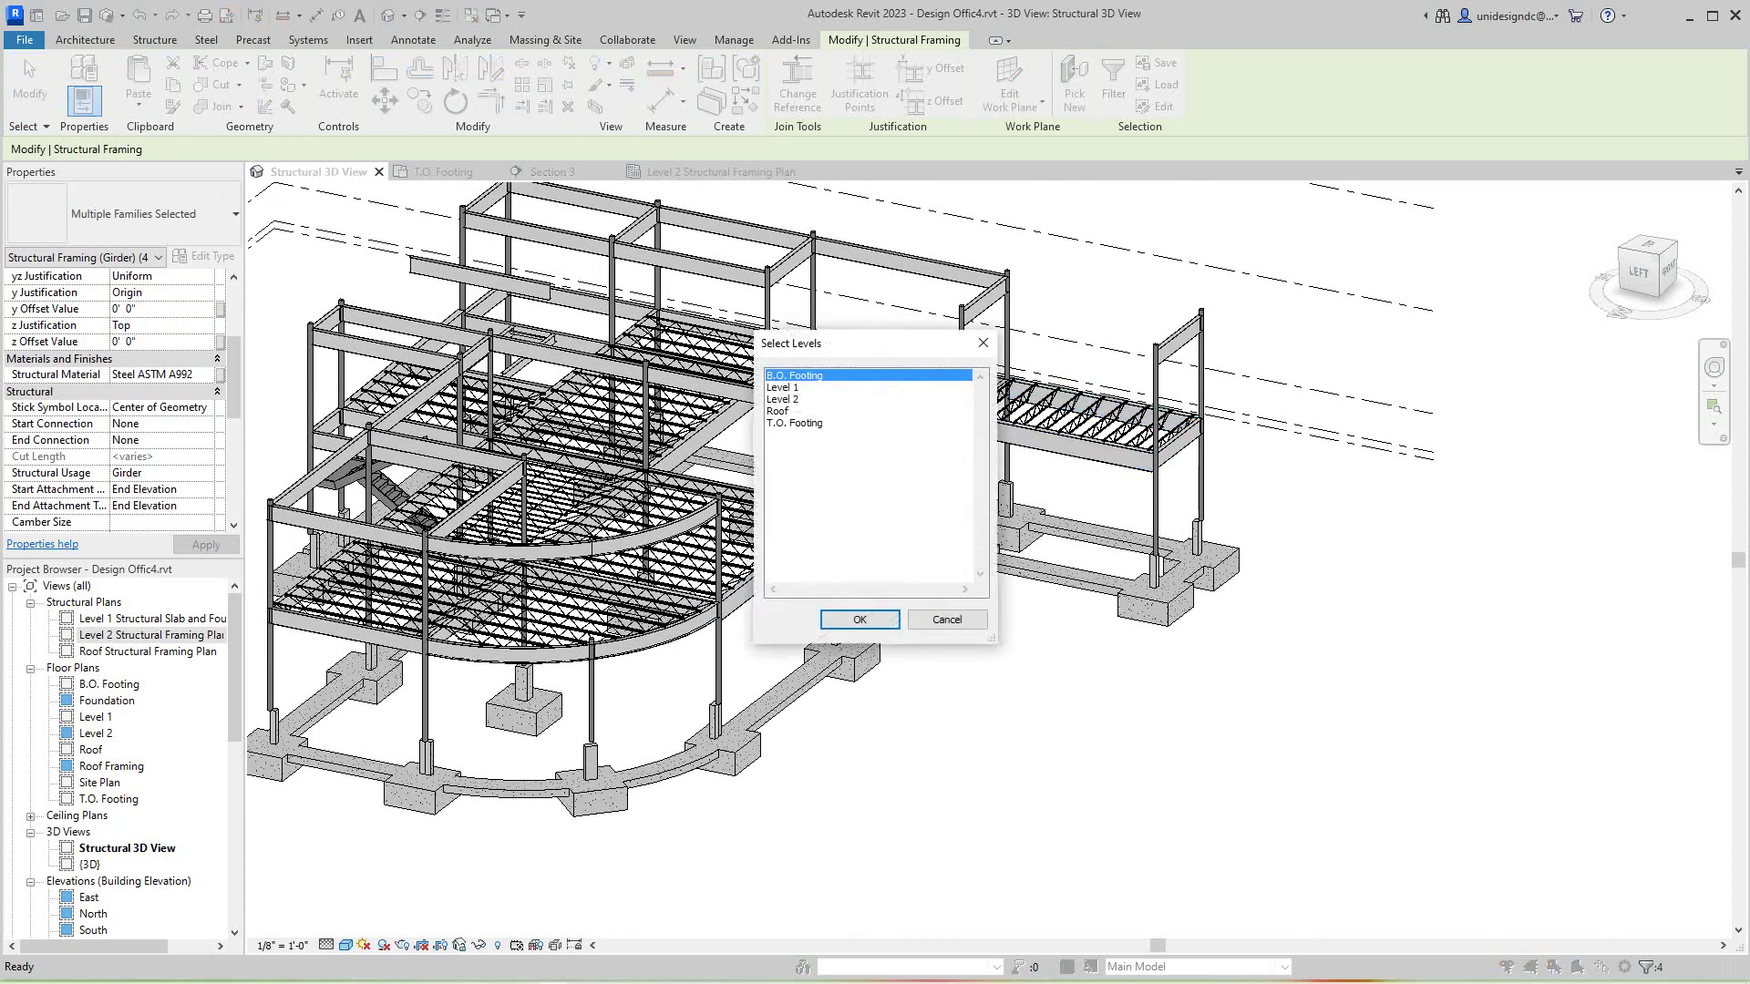
click(777, 410)
click(859, 618)
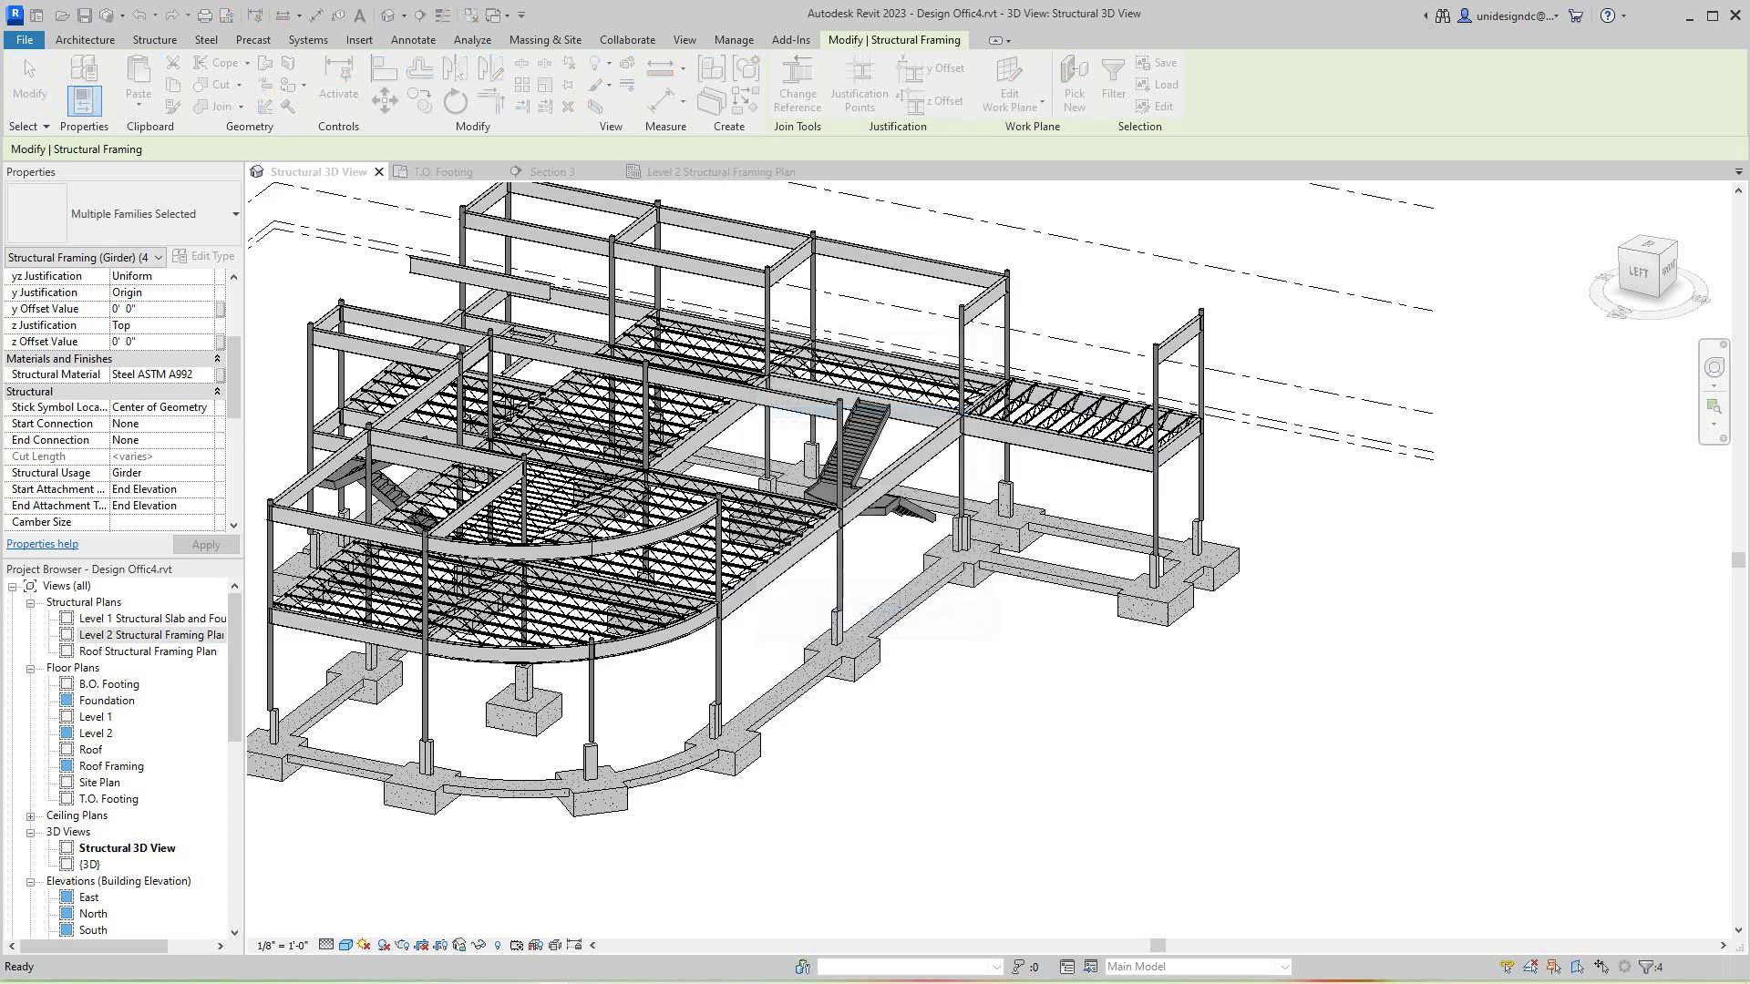
key(Escape)
scroll(1016, 683, down, 1)
scroll(1002, 693, down, 1)
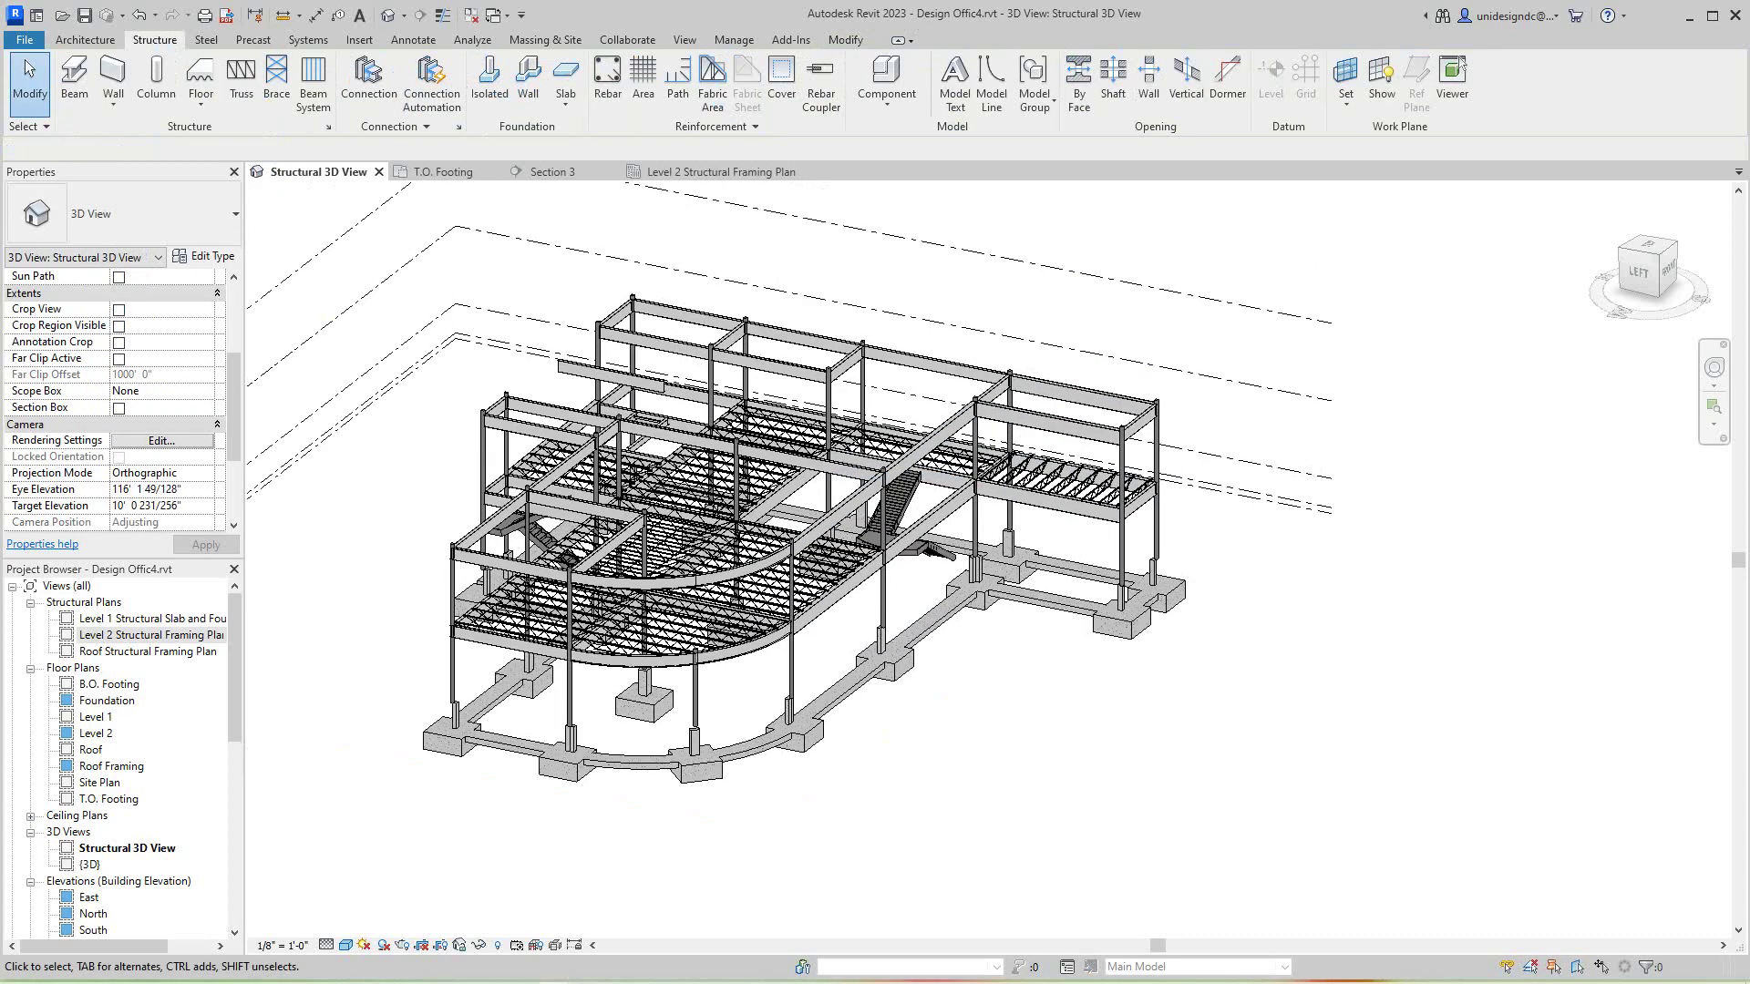
Copy the Level 2 W30X90 girder along grid E beside the stairwell, between grids 3 and 4, aligned to the Roof level.
scroll(619, 446, up, 3)
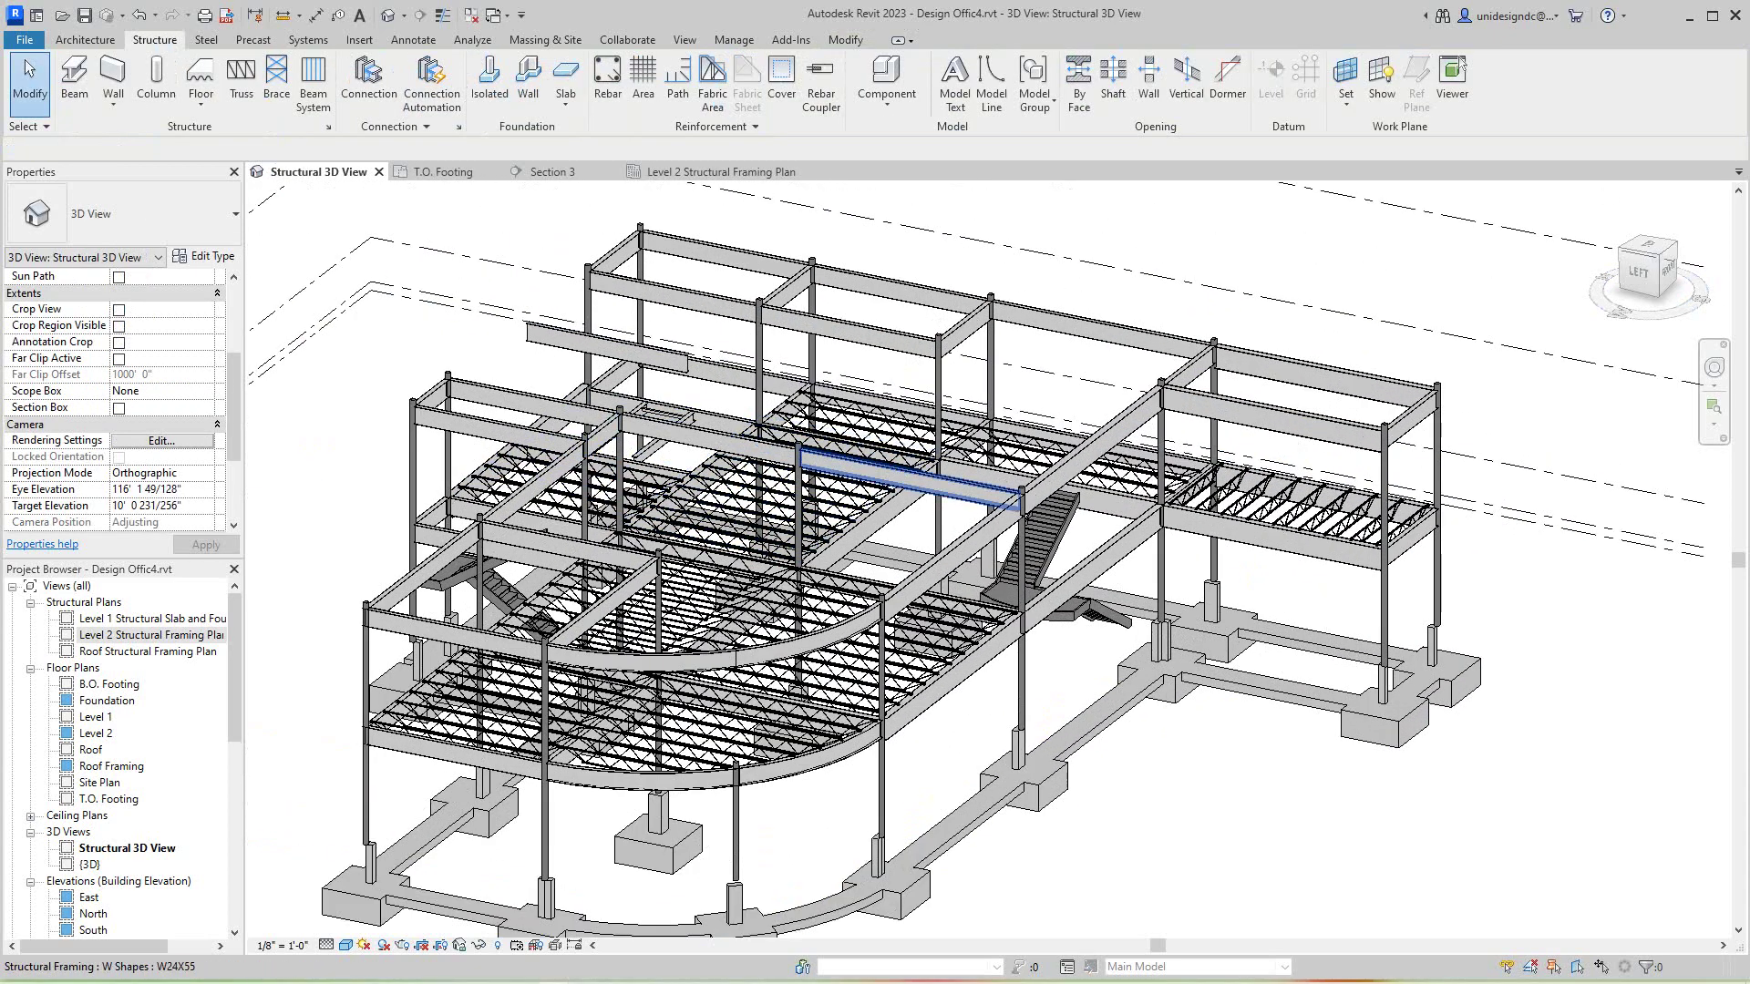
scroll(891, 479, down, 1)
shift+middle_drag(890, 478, 1048, 446)
scroll(611, 766, up, 2)
click(538, 652)
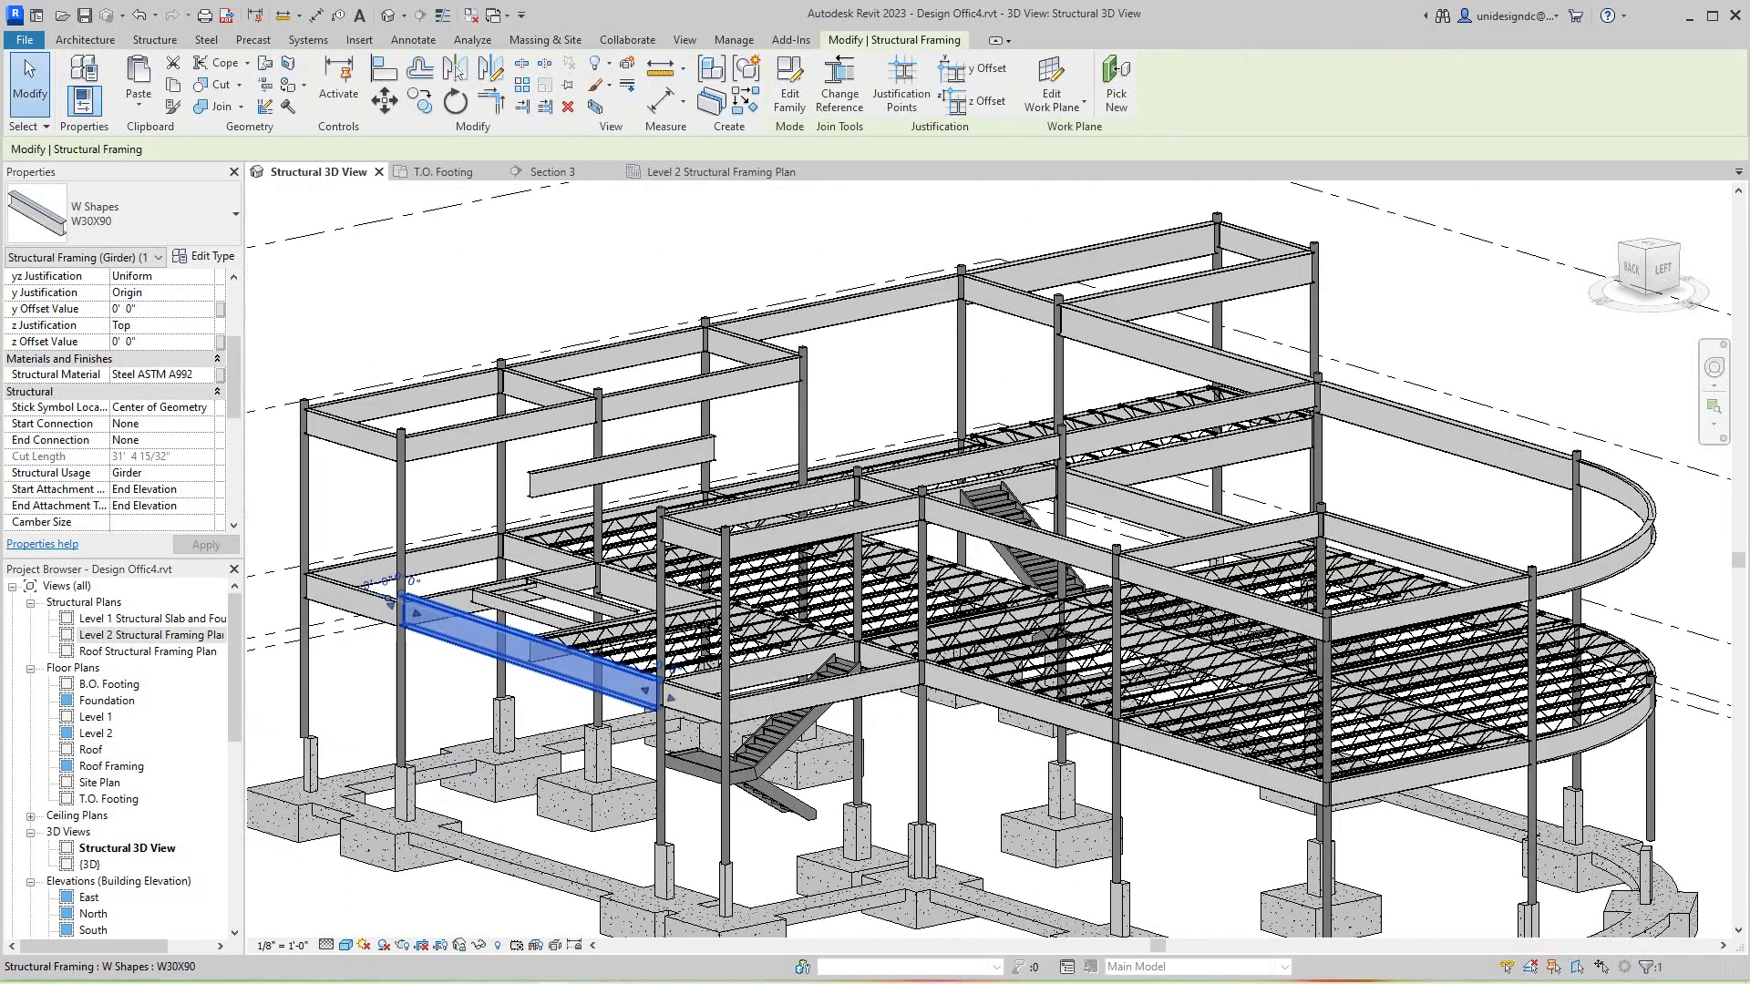
scroll(695, 488, down, 2)
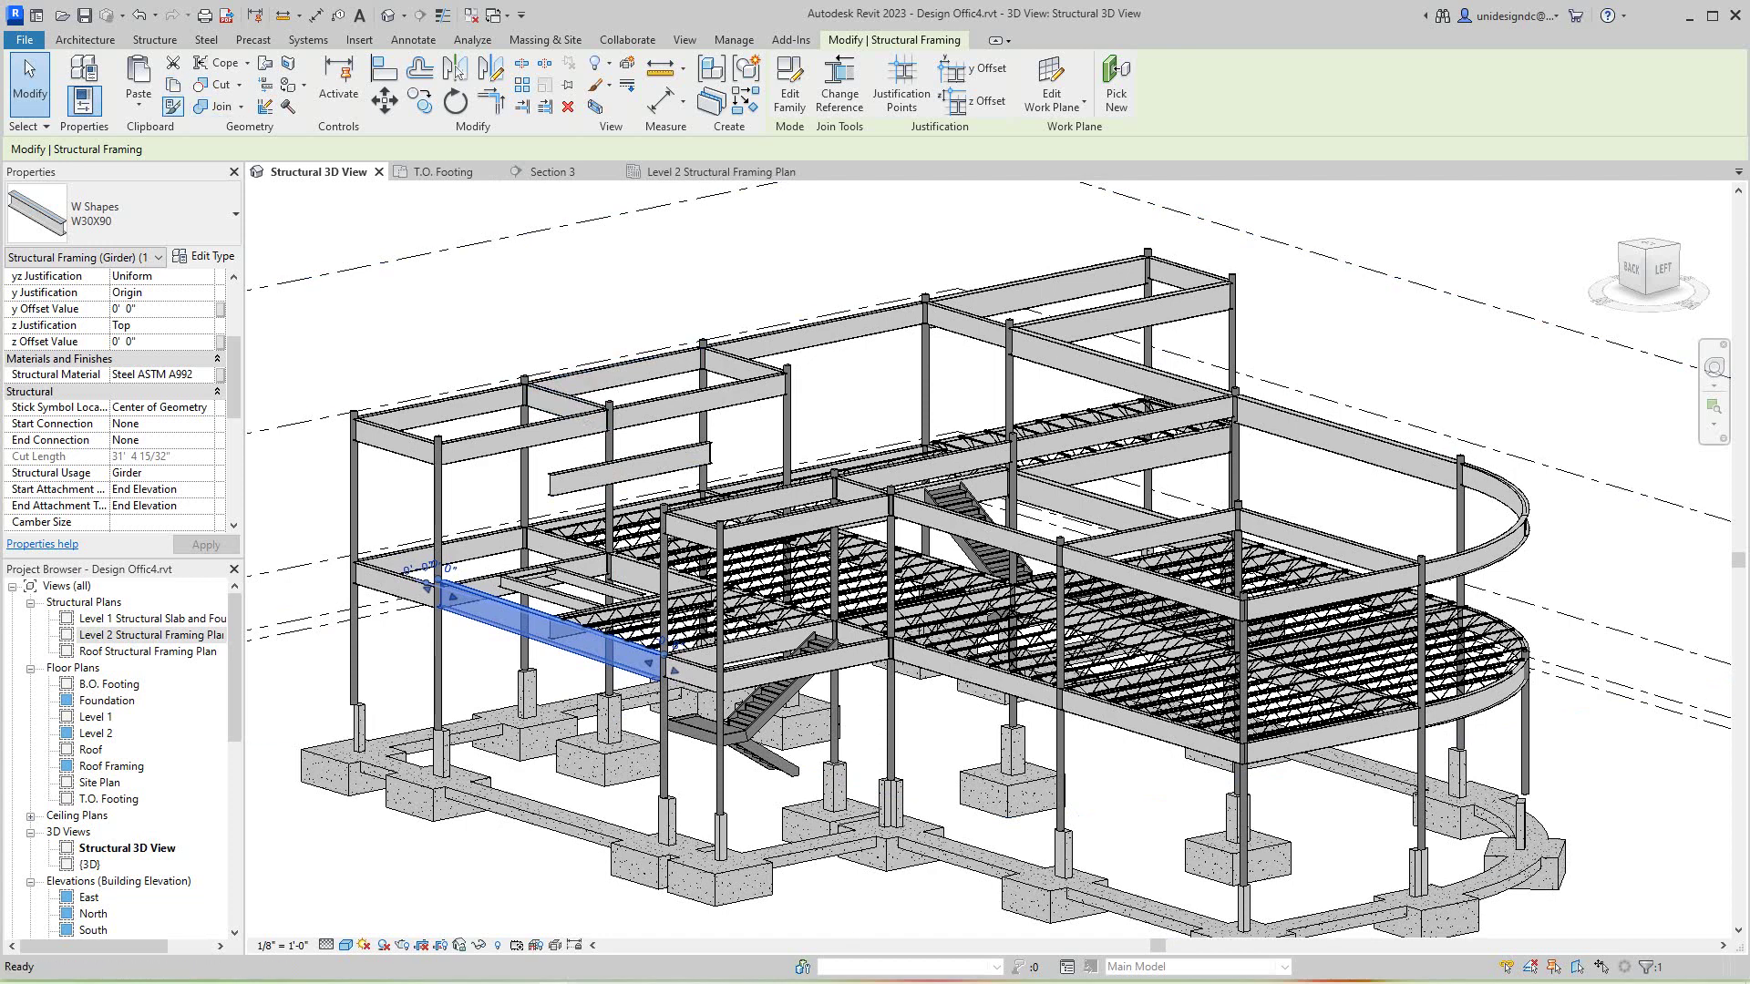
click(138, 105)
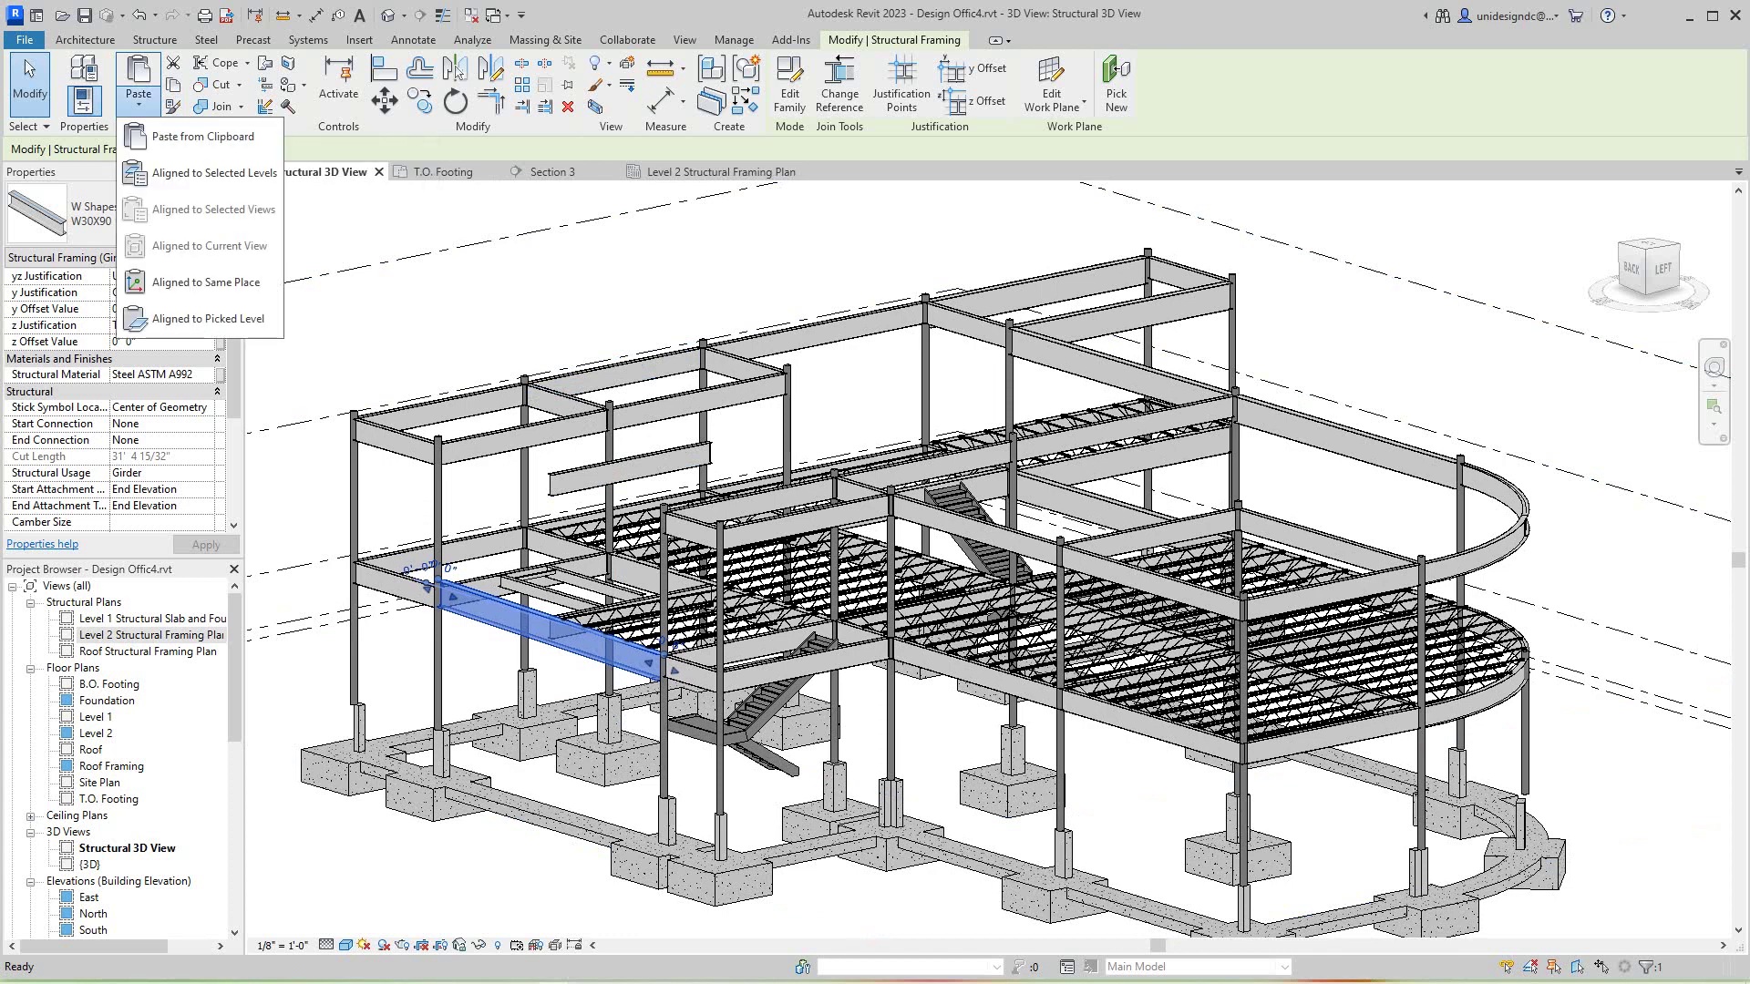
click(219, 170)
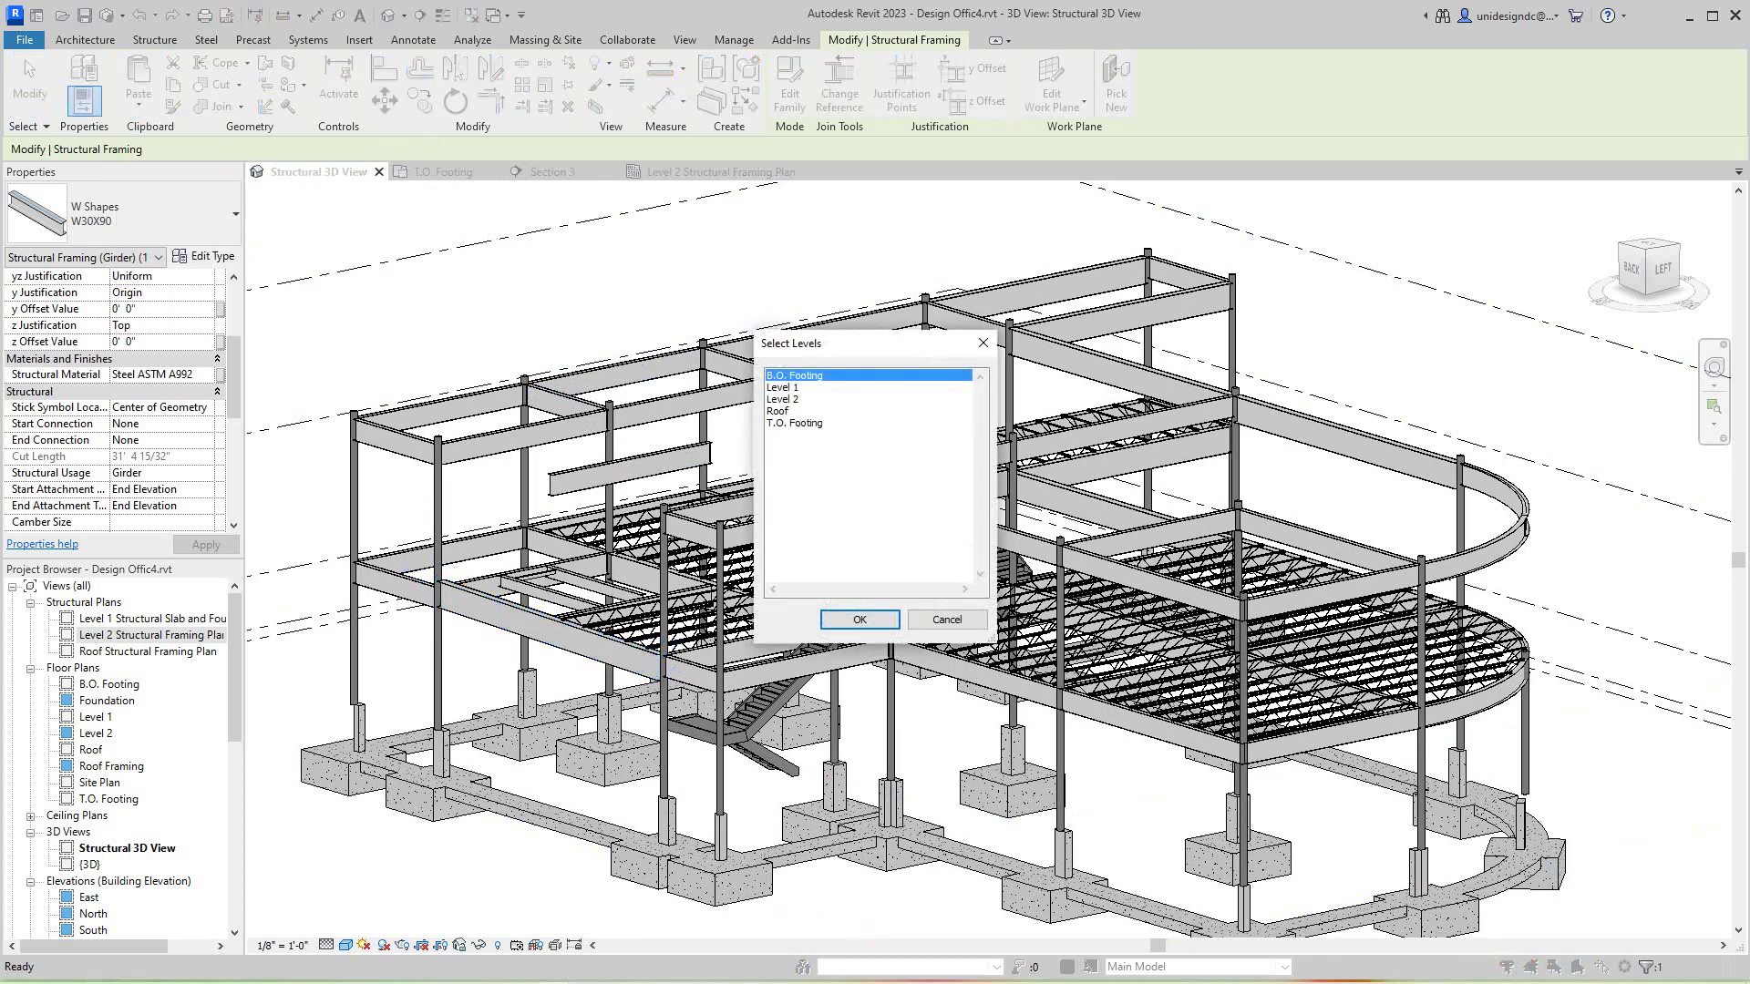
click(778, 411)
click(858, 619)
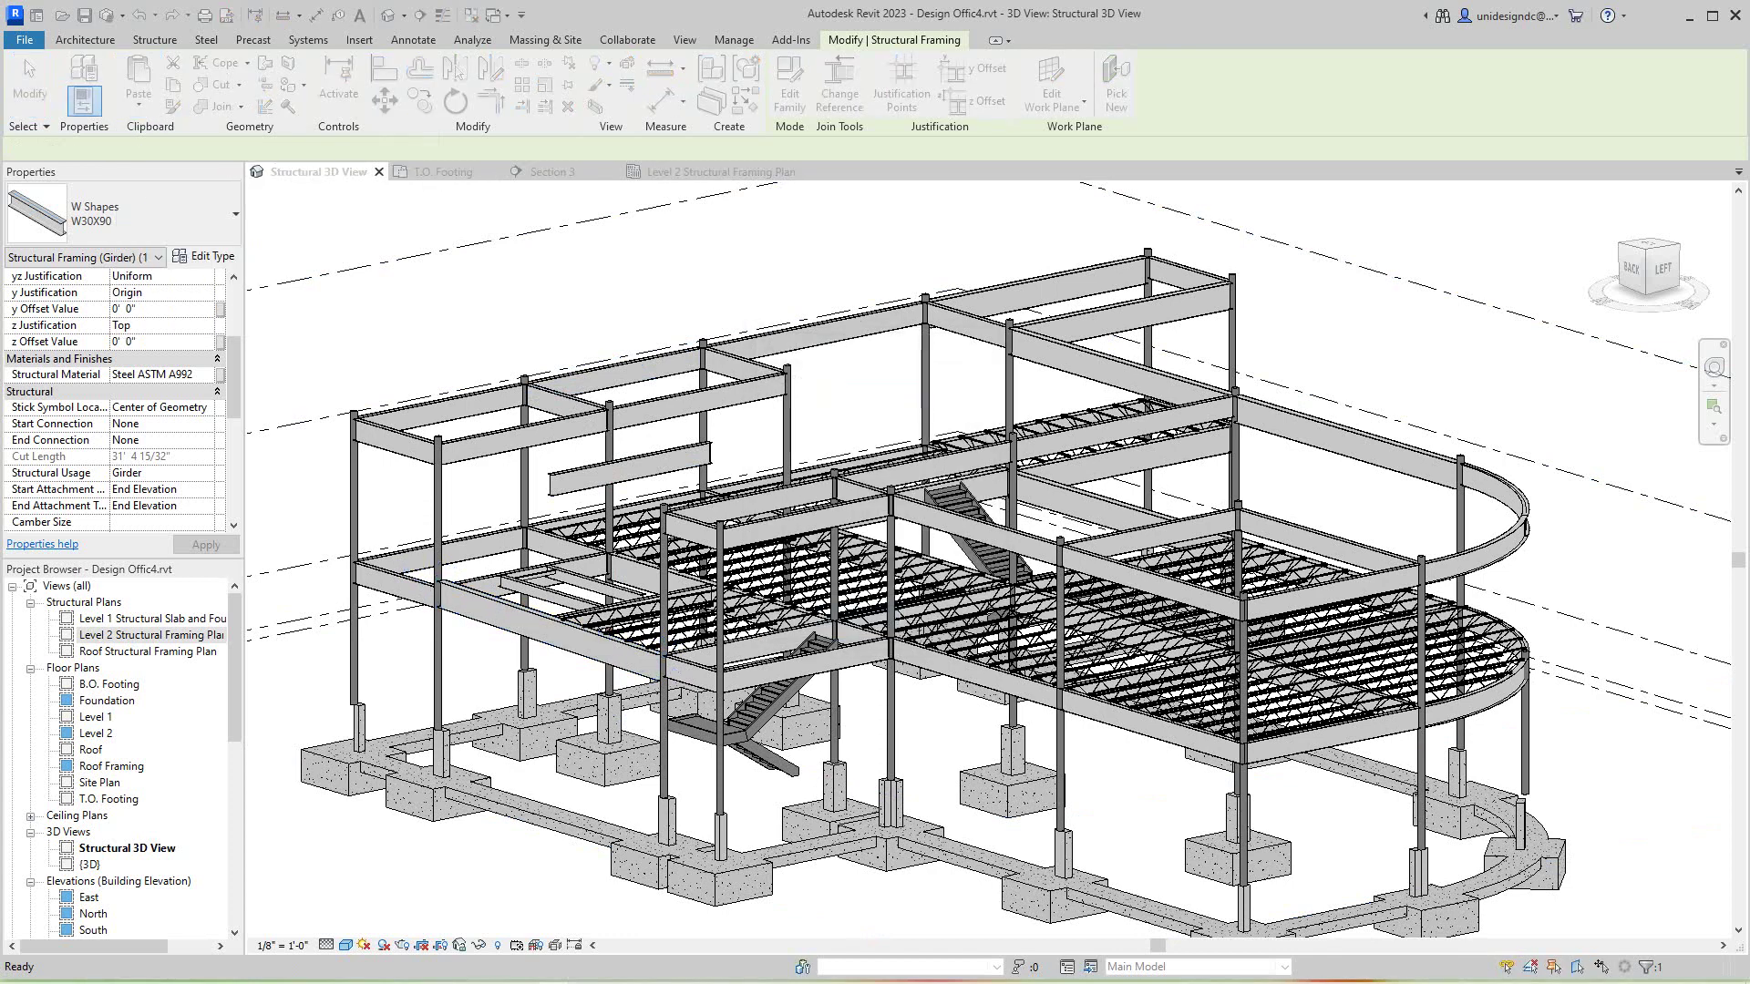
scroll(806, 416, down, 1)
scroll(692, 515, down, 2)
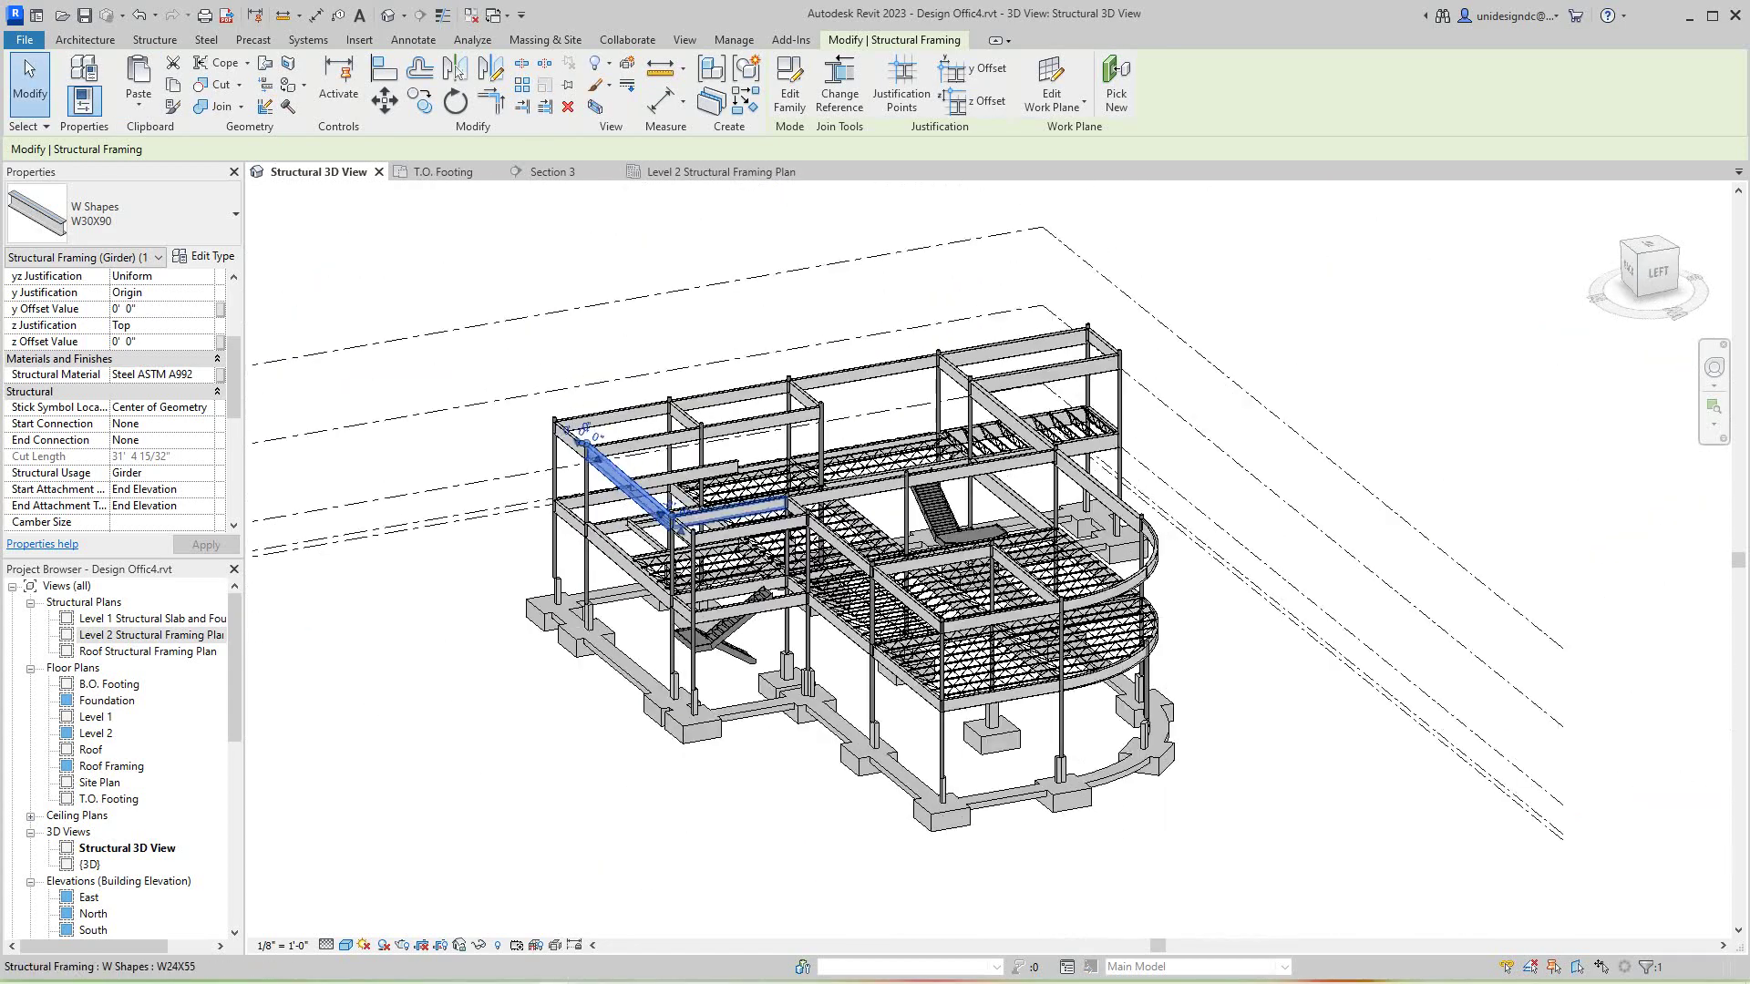
Copy the interior Level 2 W30X90 girder between the stairwell opening and the bar joists, aligned to the Roof level.
shift+middle_drag(693, 516, 419, 602)
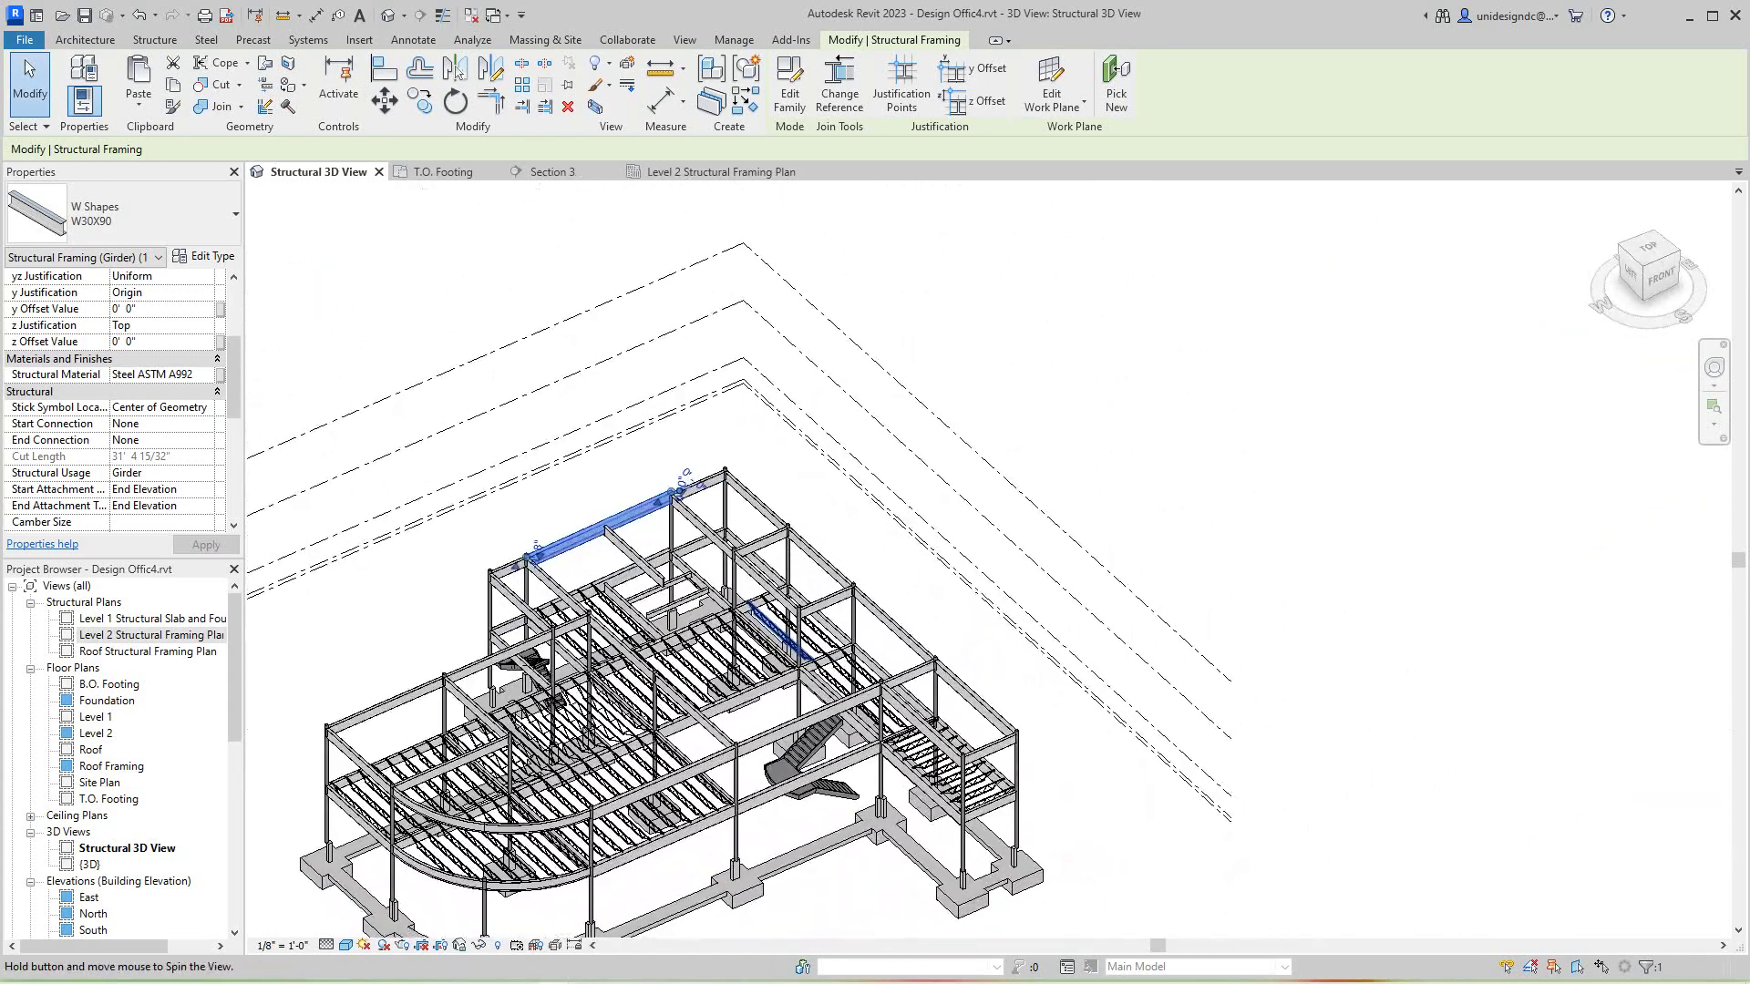
scroll(666, 720, up, 5)
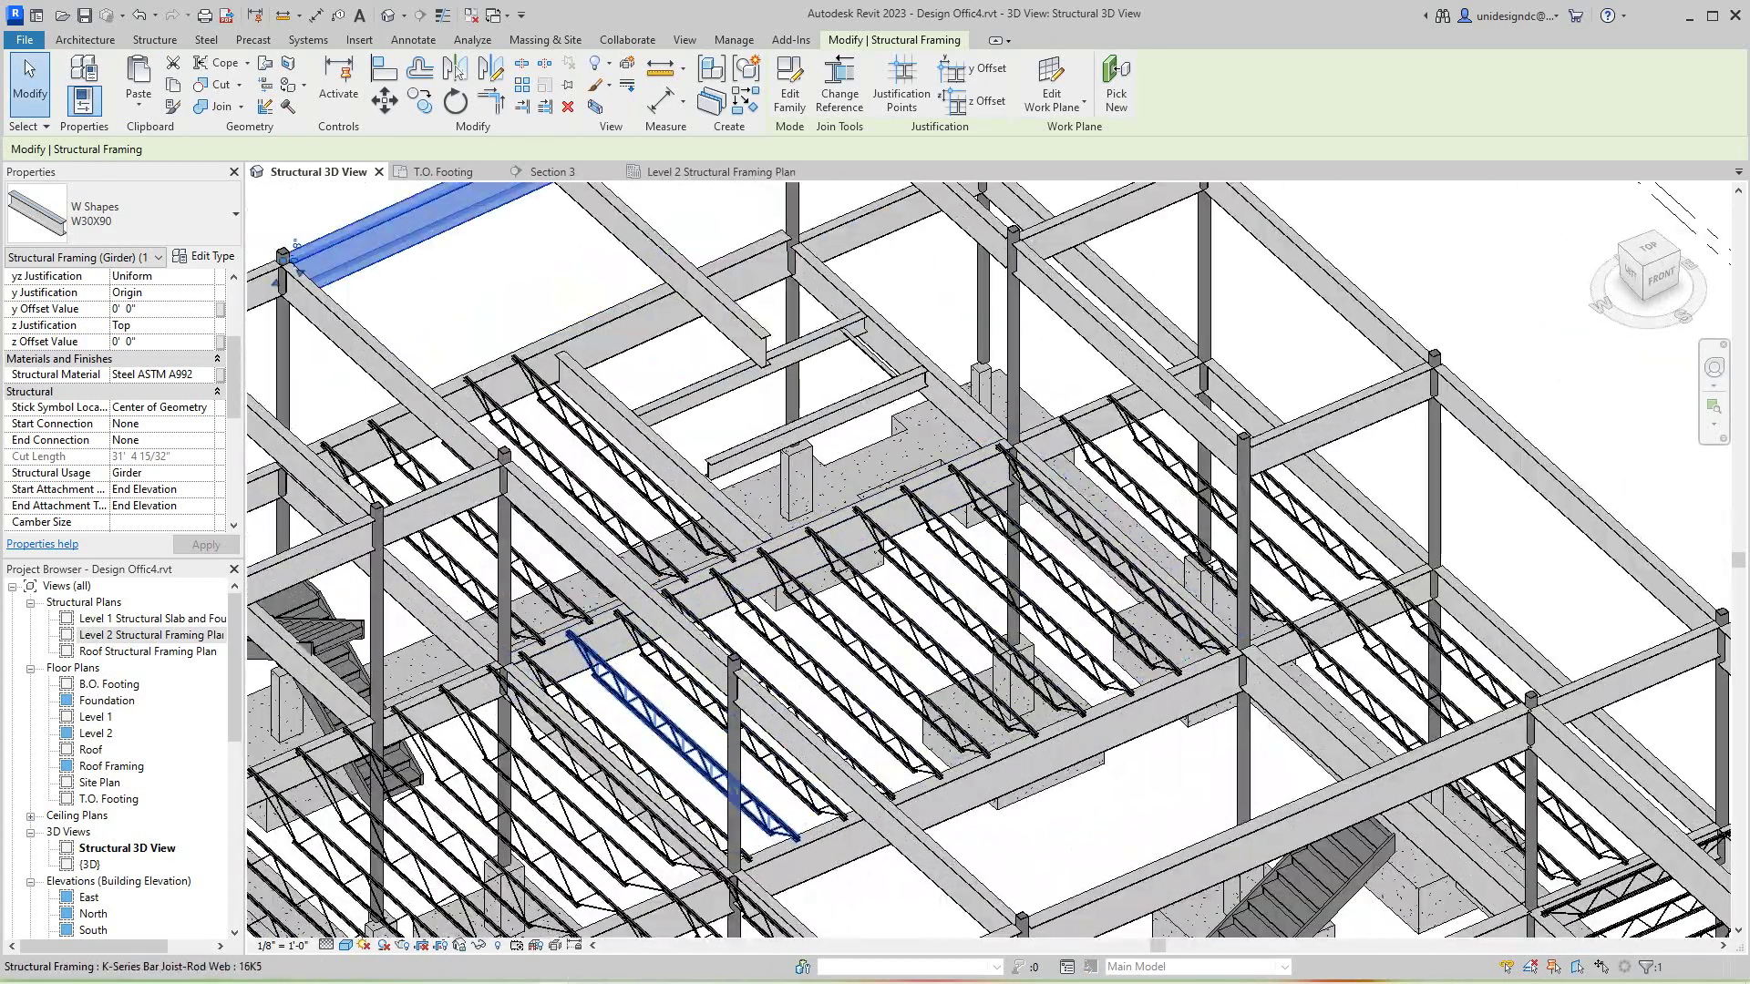
click(729, 585)
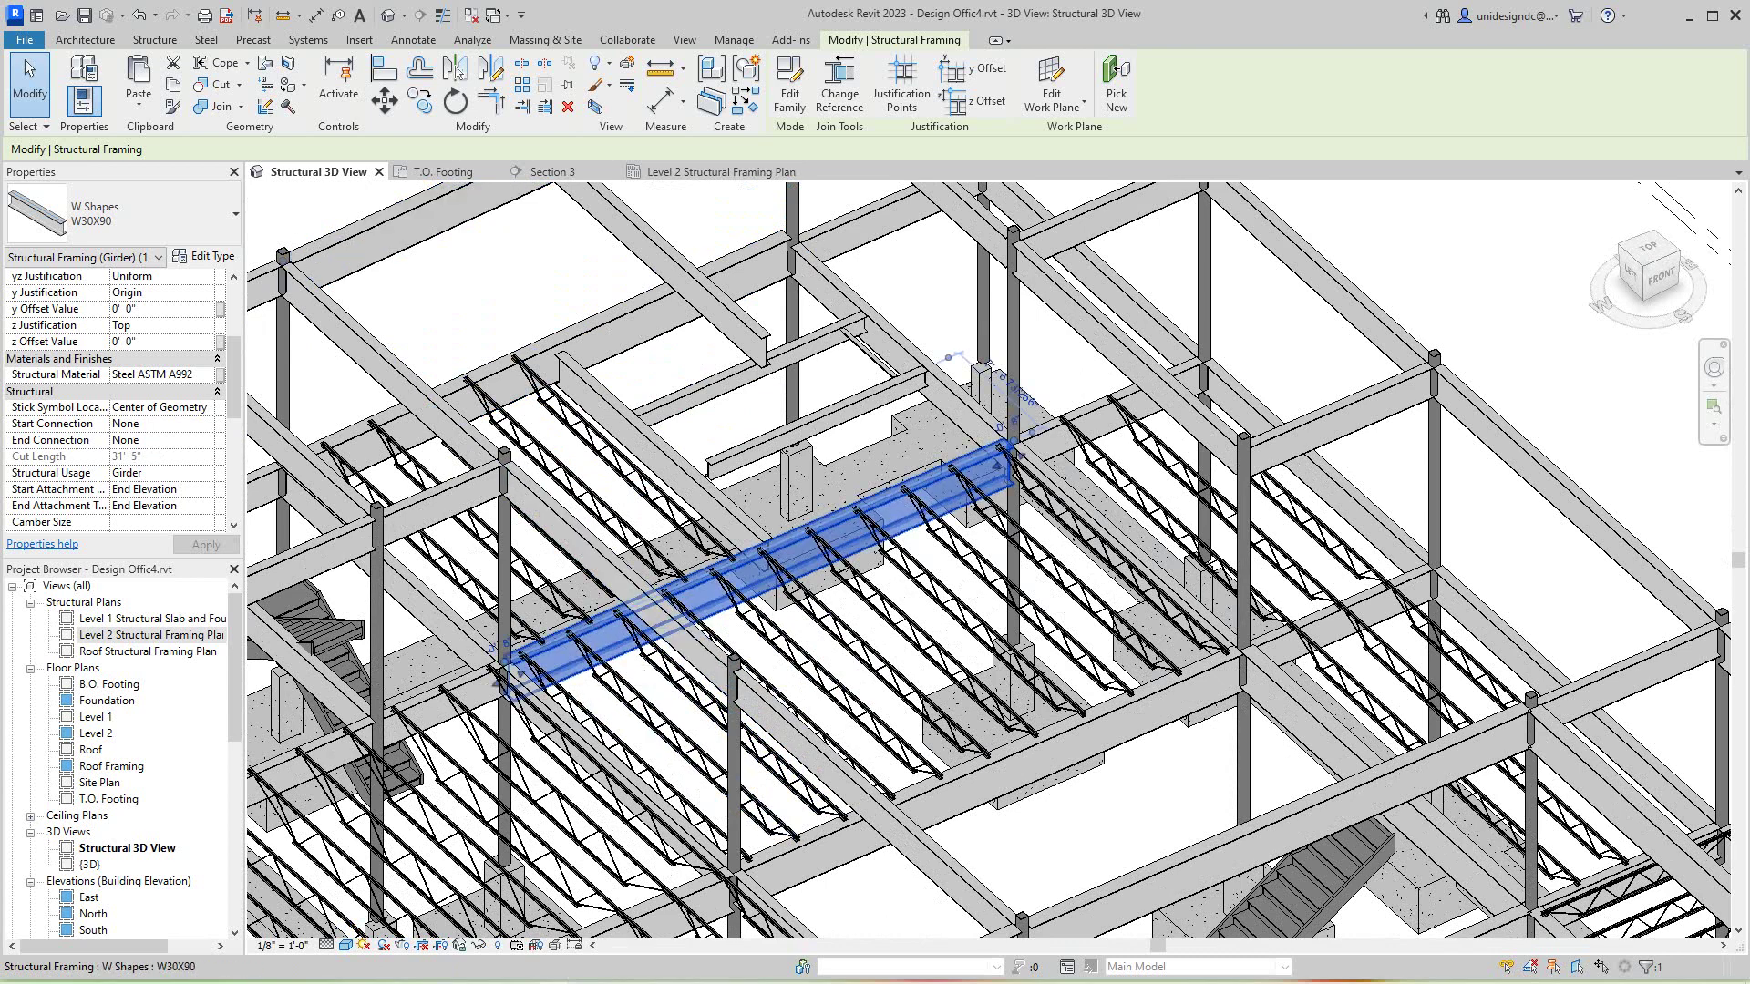
scroll(729, 584, down, 2)
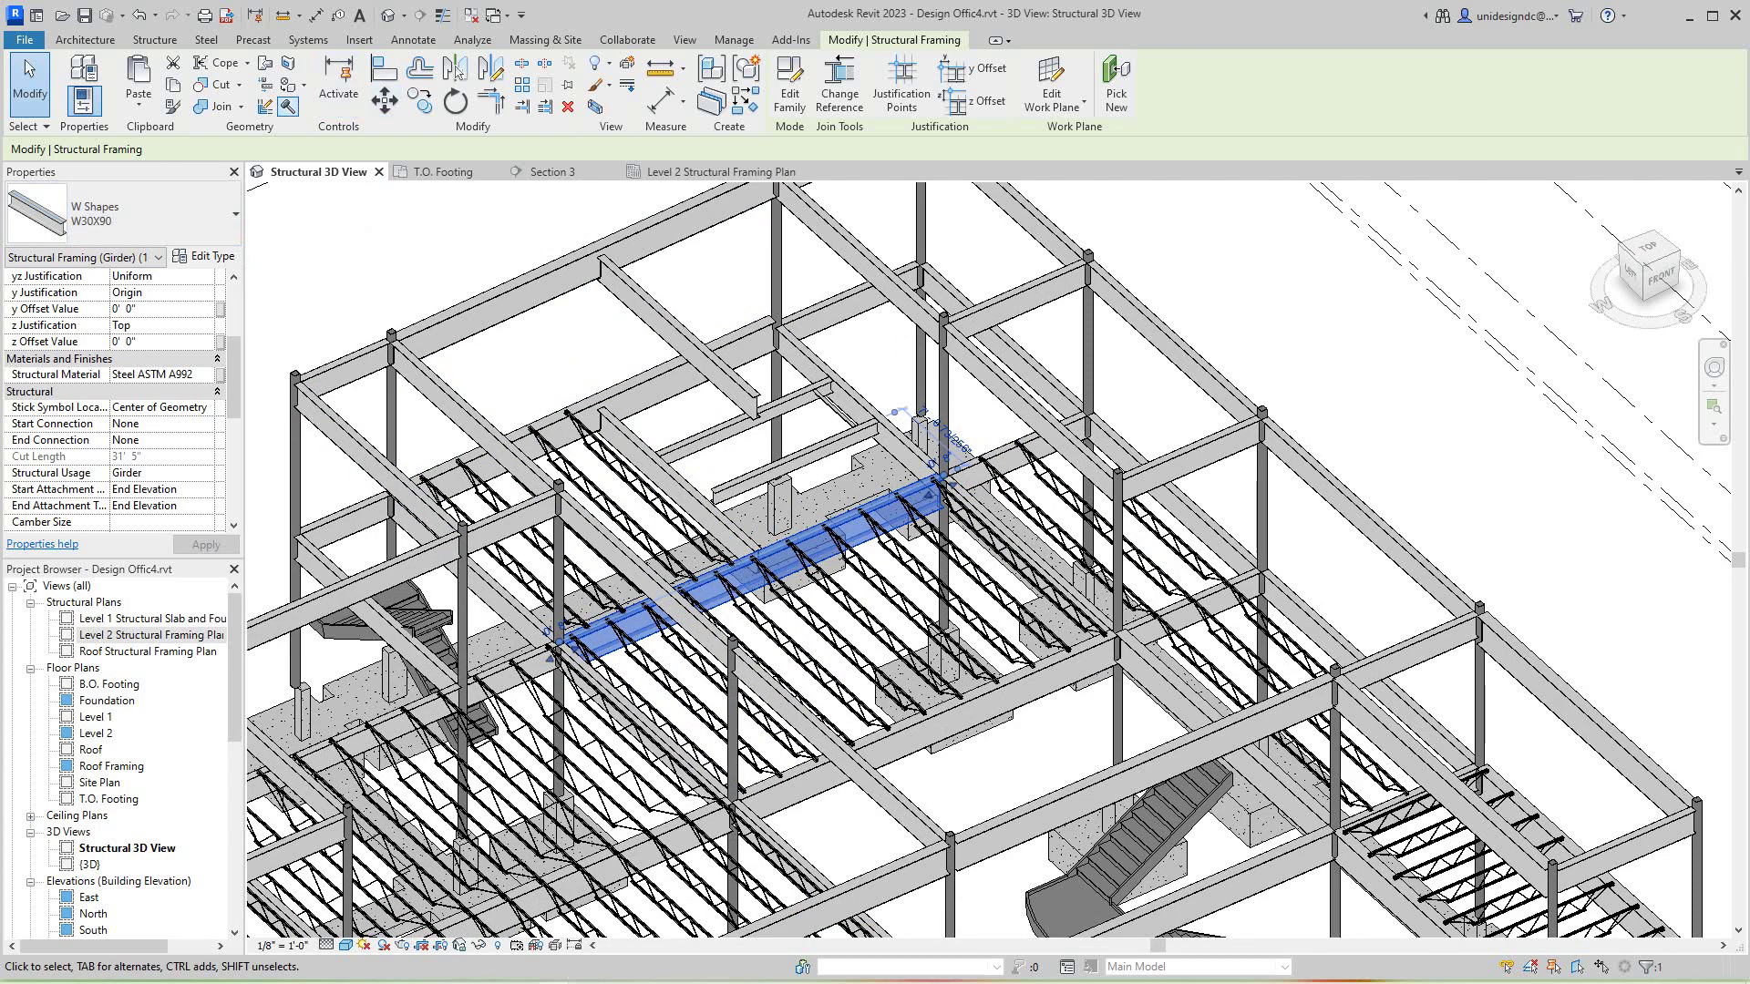
click(138, 105)
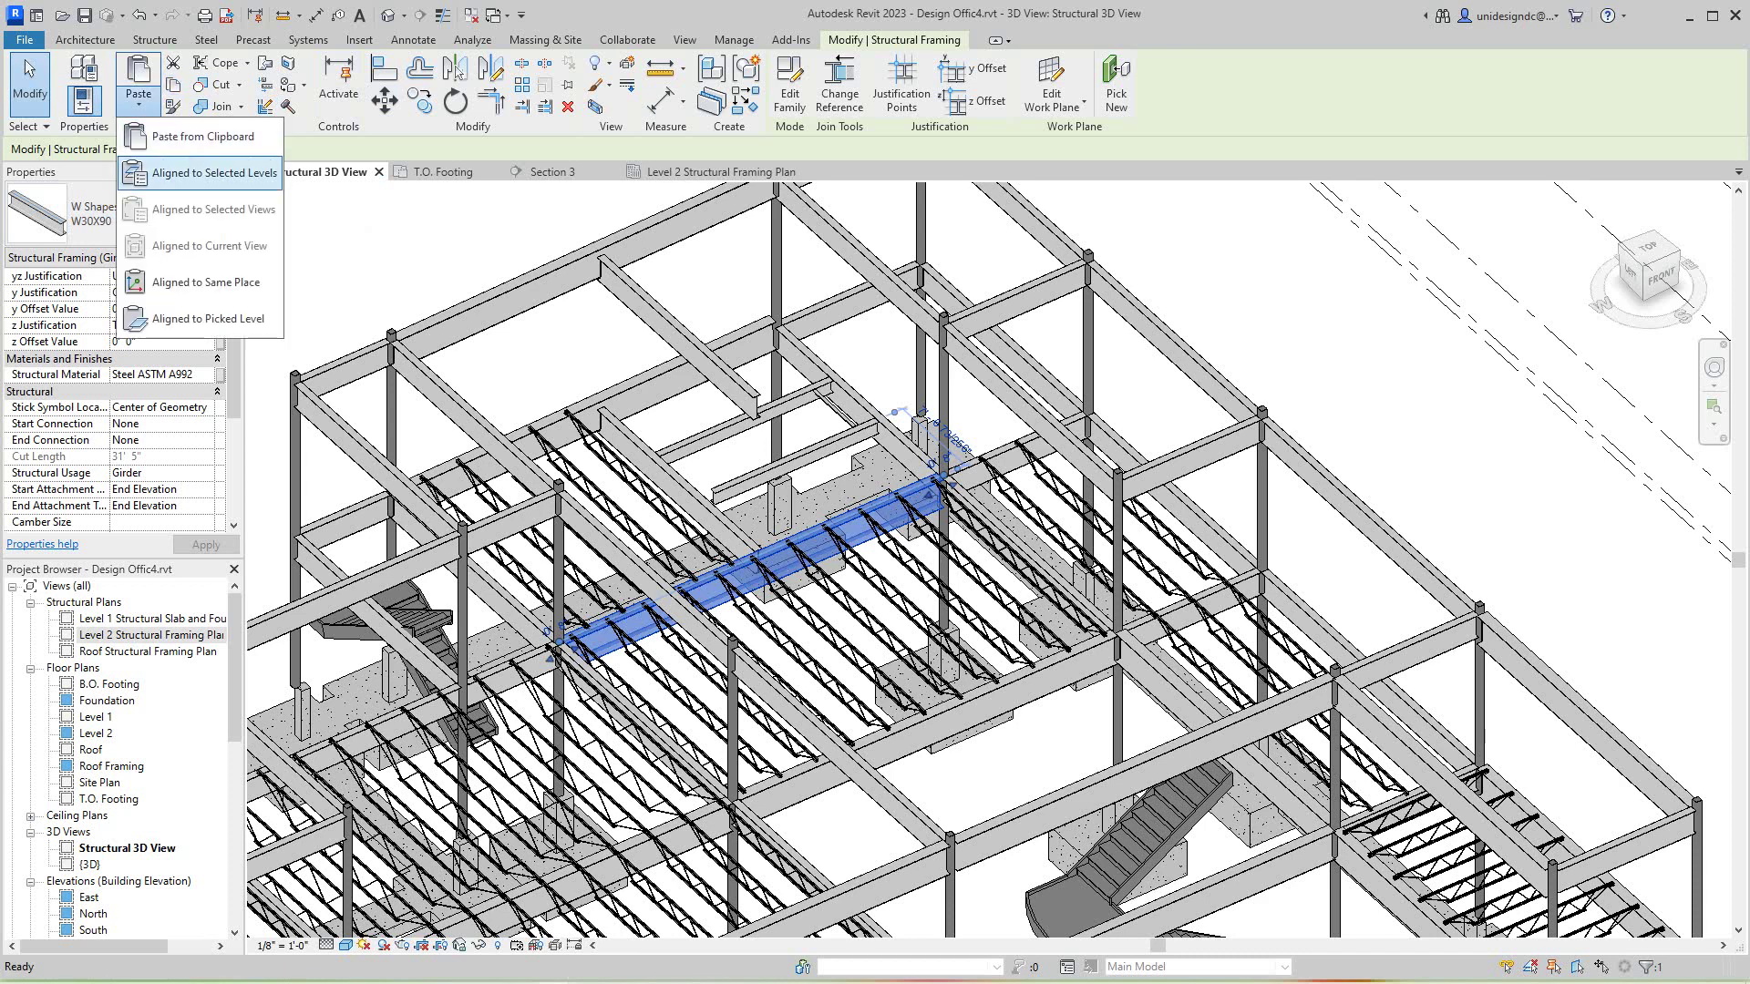
click(199, 173)
click(793, 411)
click(859, 619)
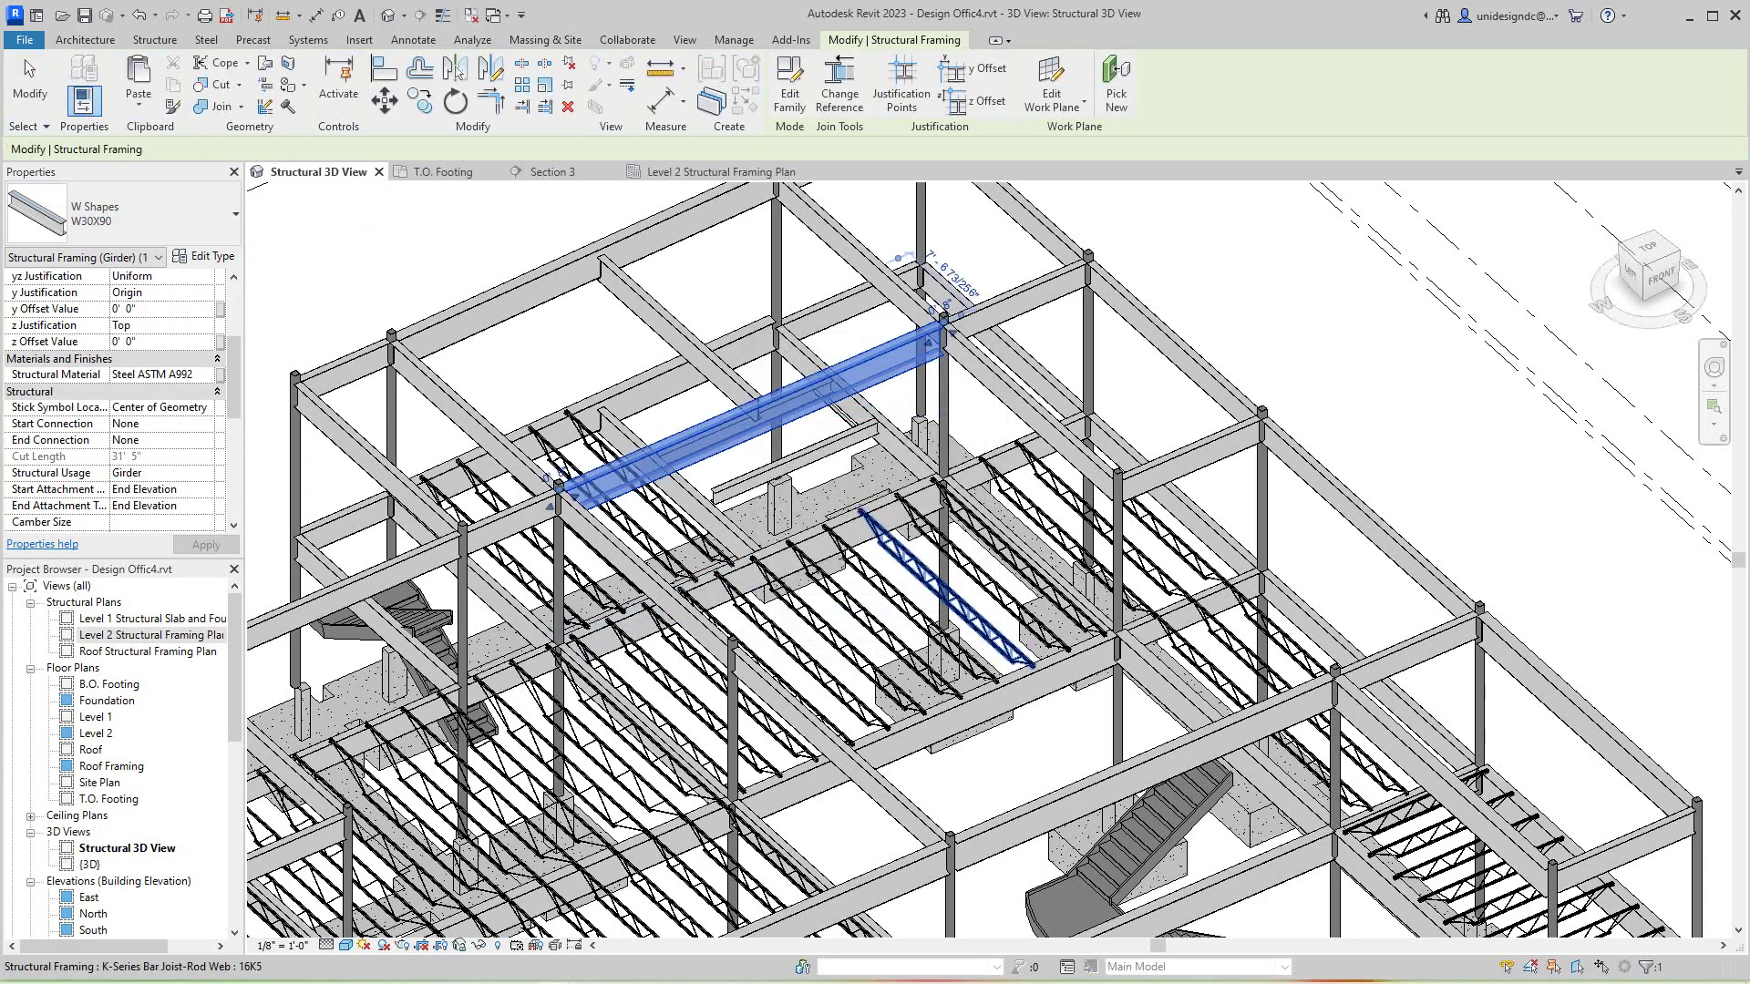
Change the short W24X55 roof girder at the building corner beside the stairwell bay to type W12X26.
scroll(957, 611, down, 5)
shift+middle_drag(1203, 665, 584, 593)
scroll(826, 593, up, 3)
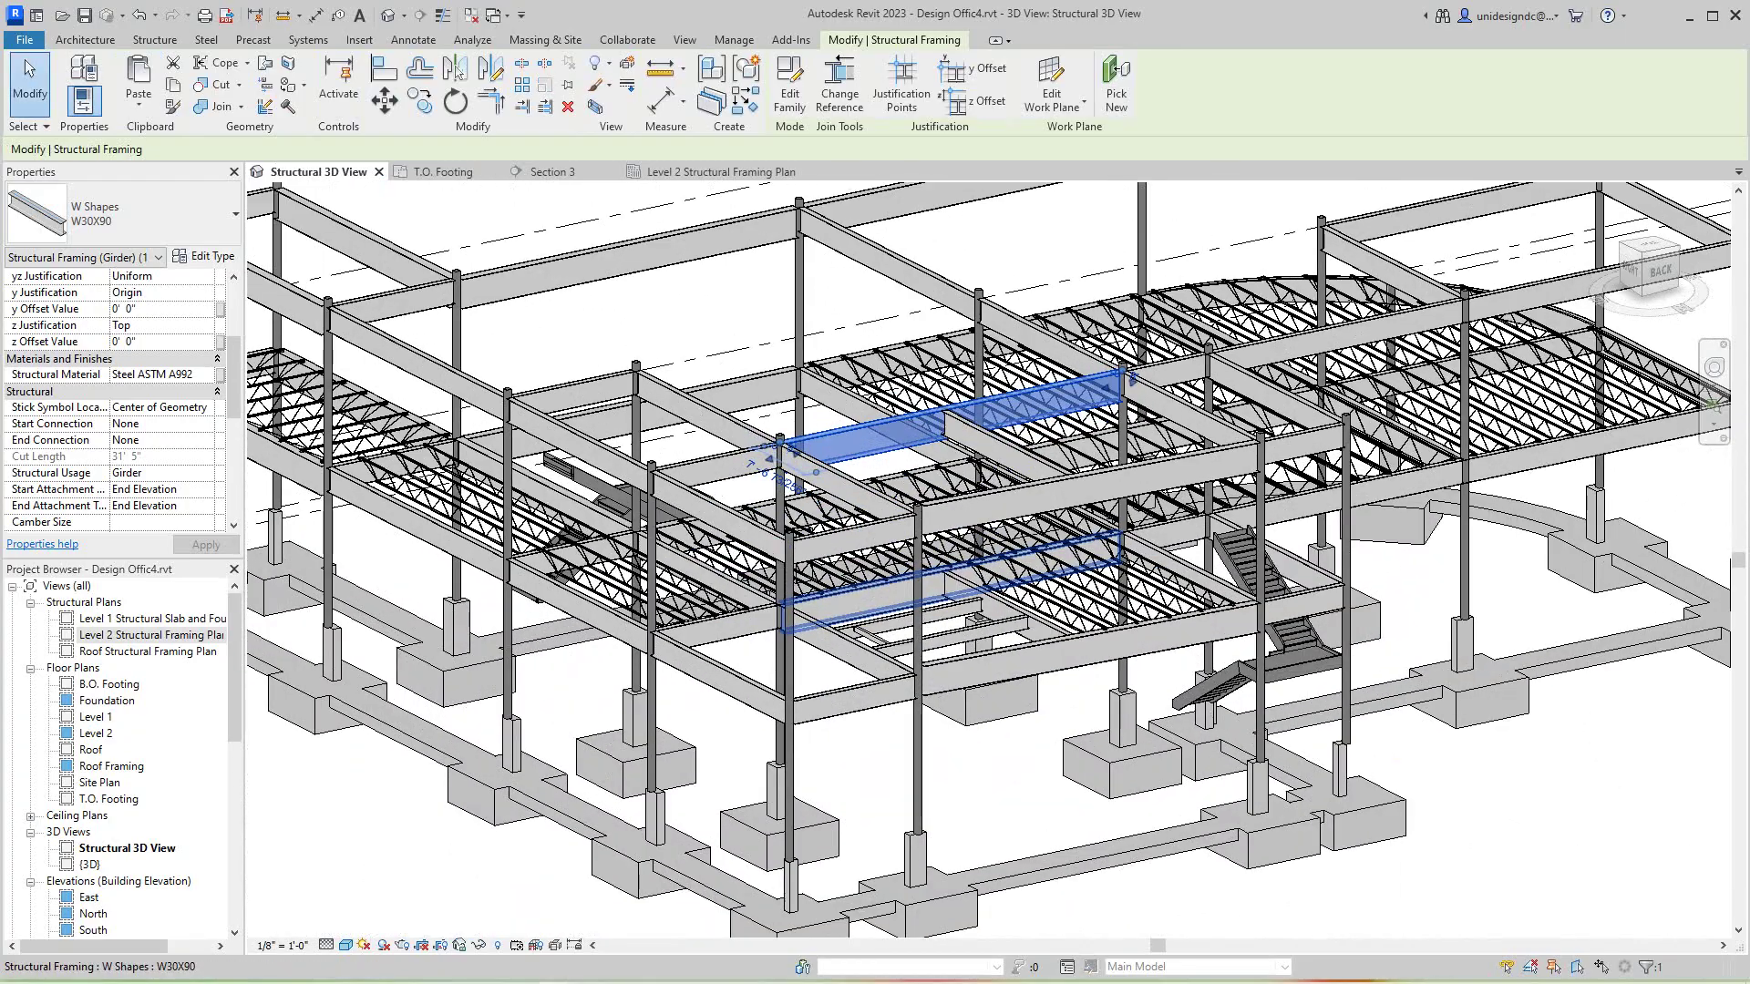
shift+middle_drag(825, 593, 979, 501)
scroll(982, 483, up, 2)
click(943, 454)
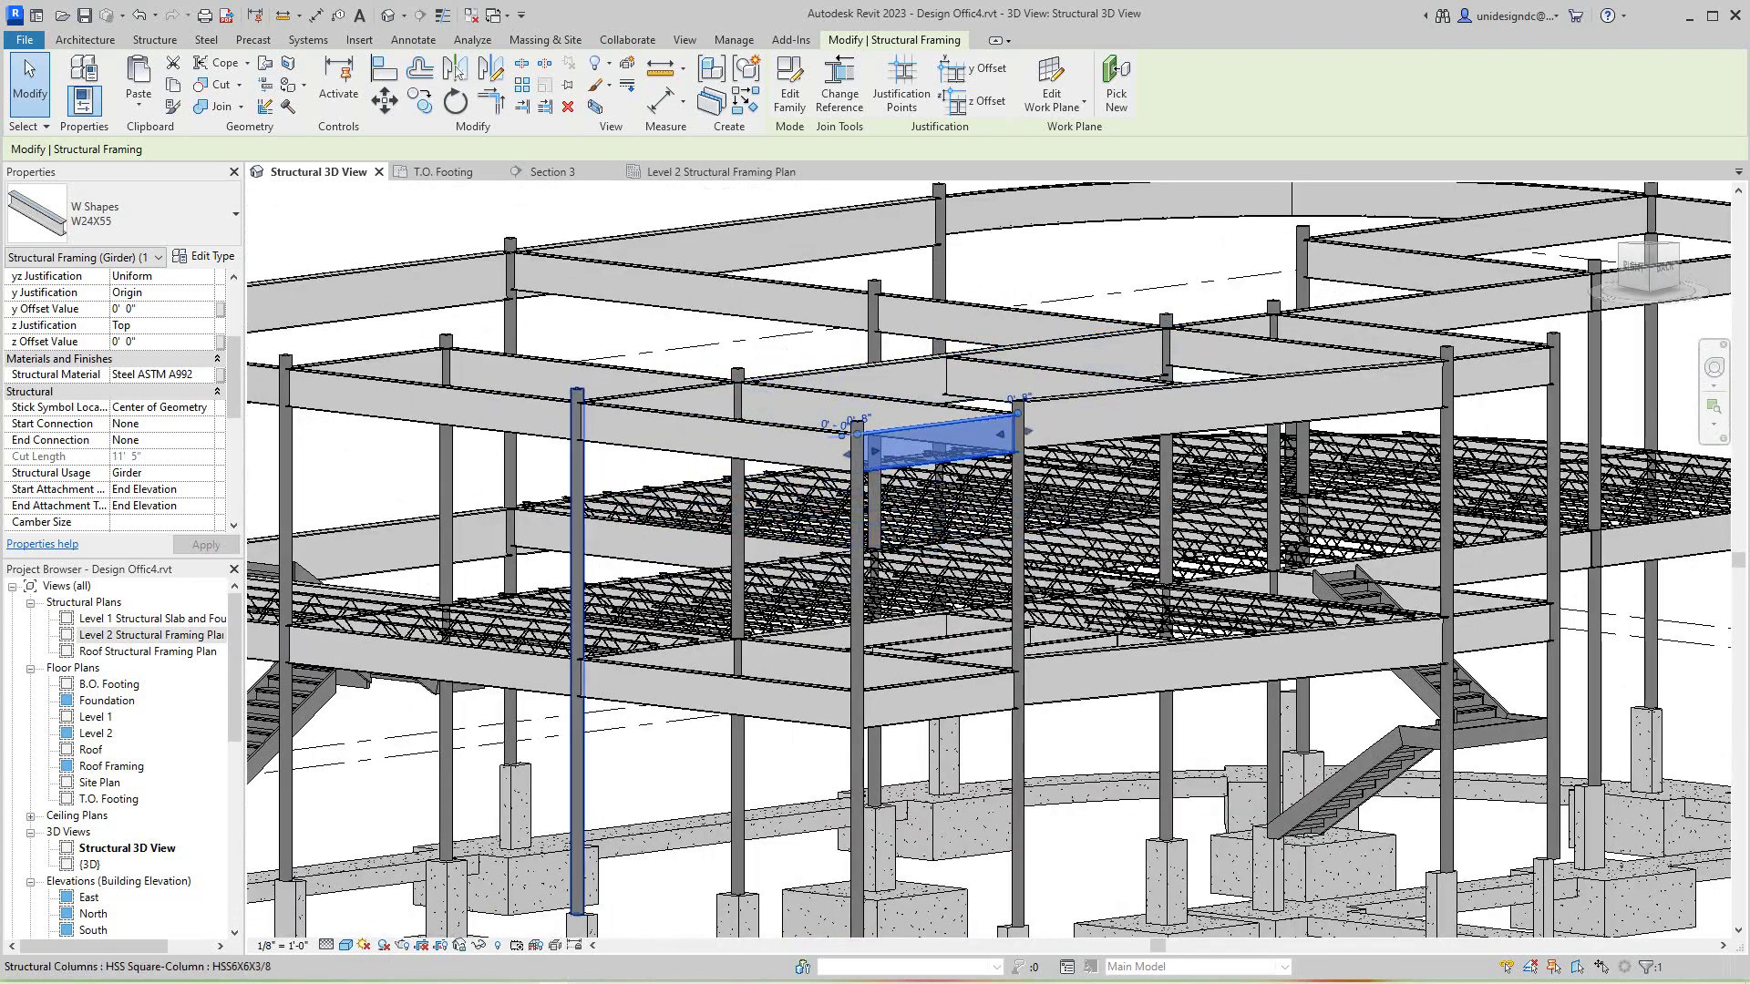
click(128, 214)
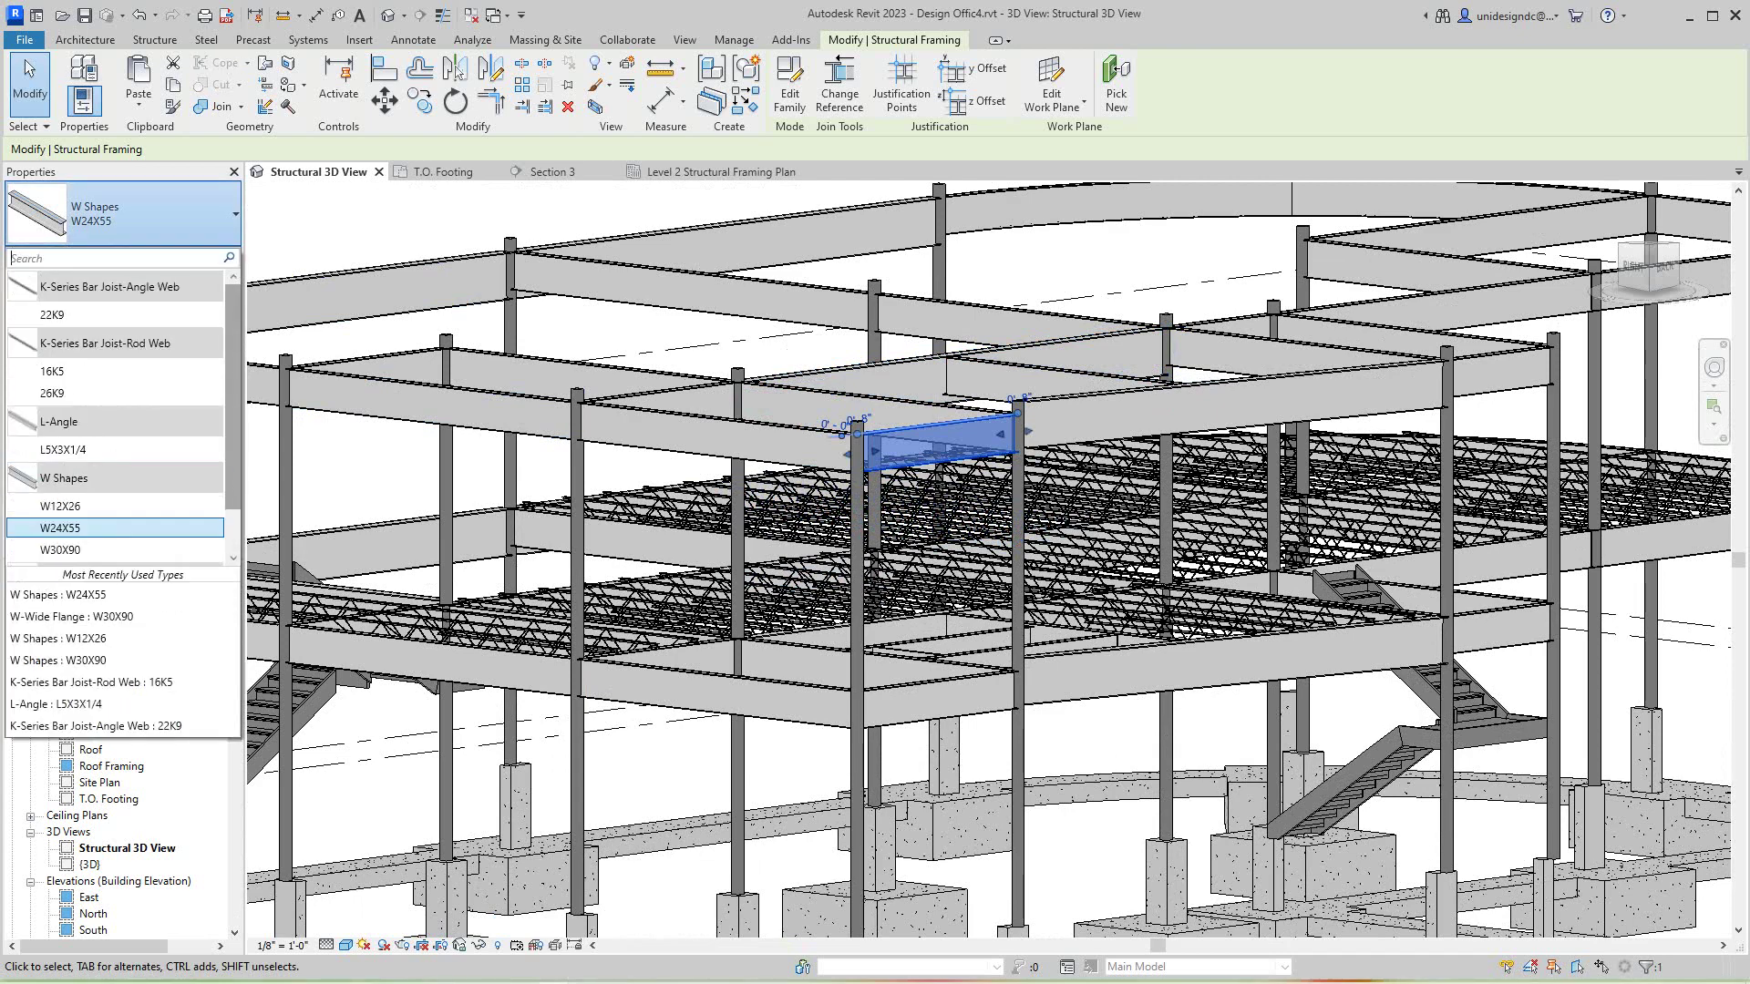
scroll(115, 424, down, 1)
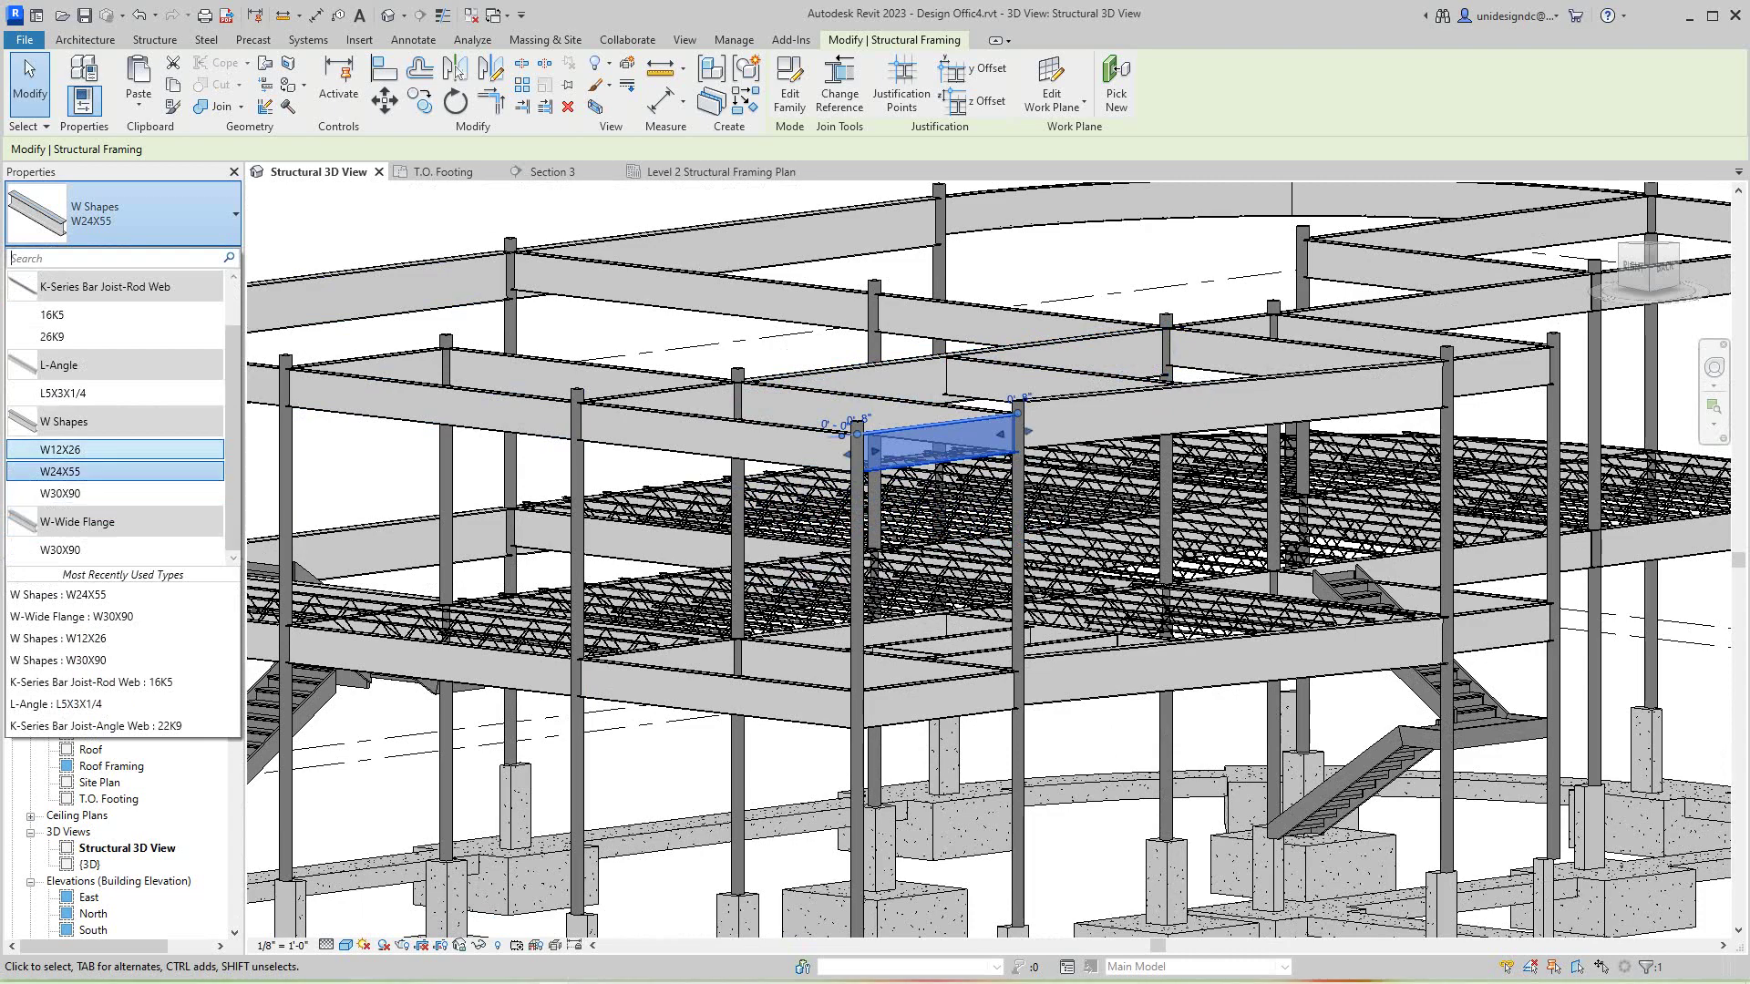
click(61, 449)
scroll(835, 538, down, 3)
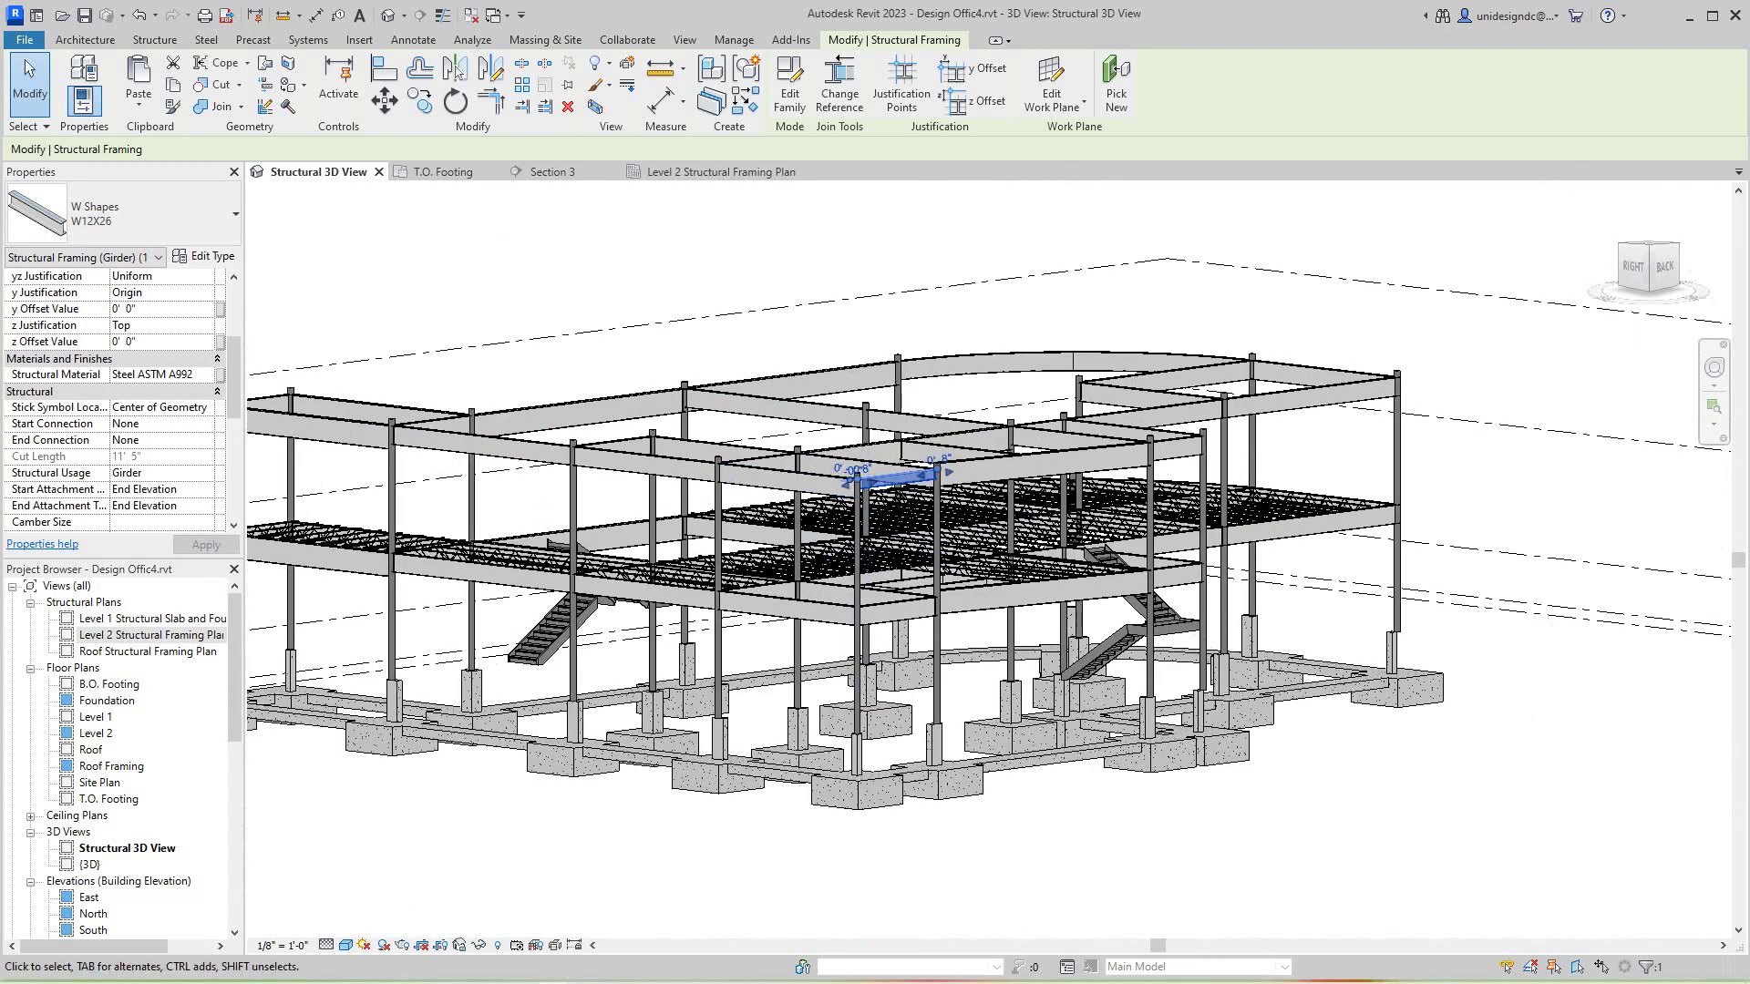
key(Escape)
Match the short corner girder's W12X26 type to the neighbouring roof girders along the same building face.
scroll(695, 271, up, 3)
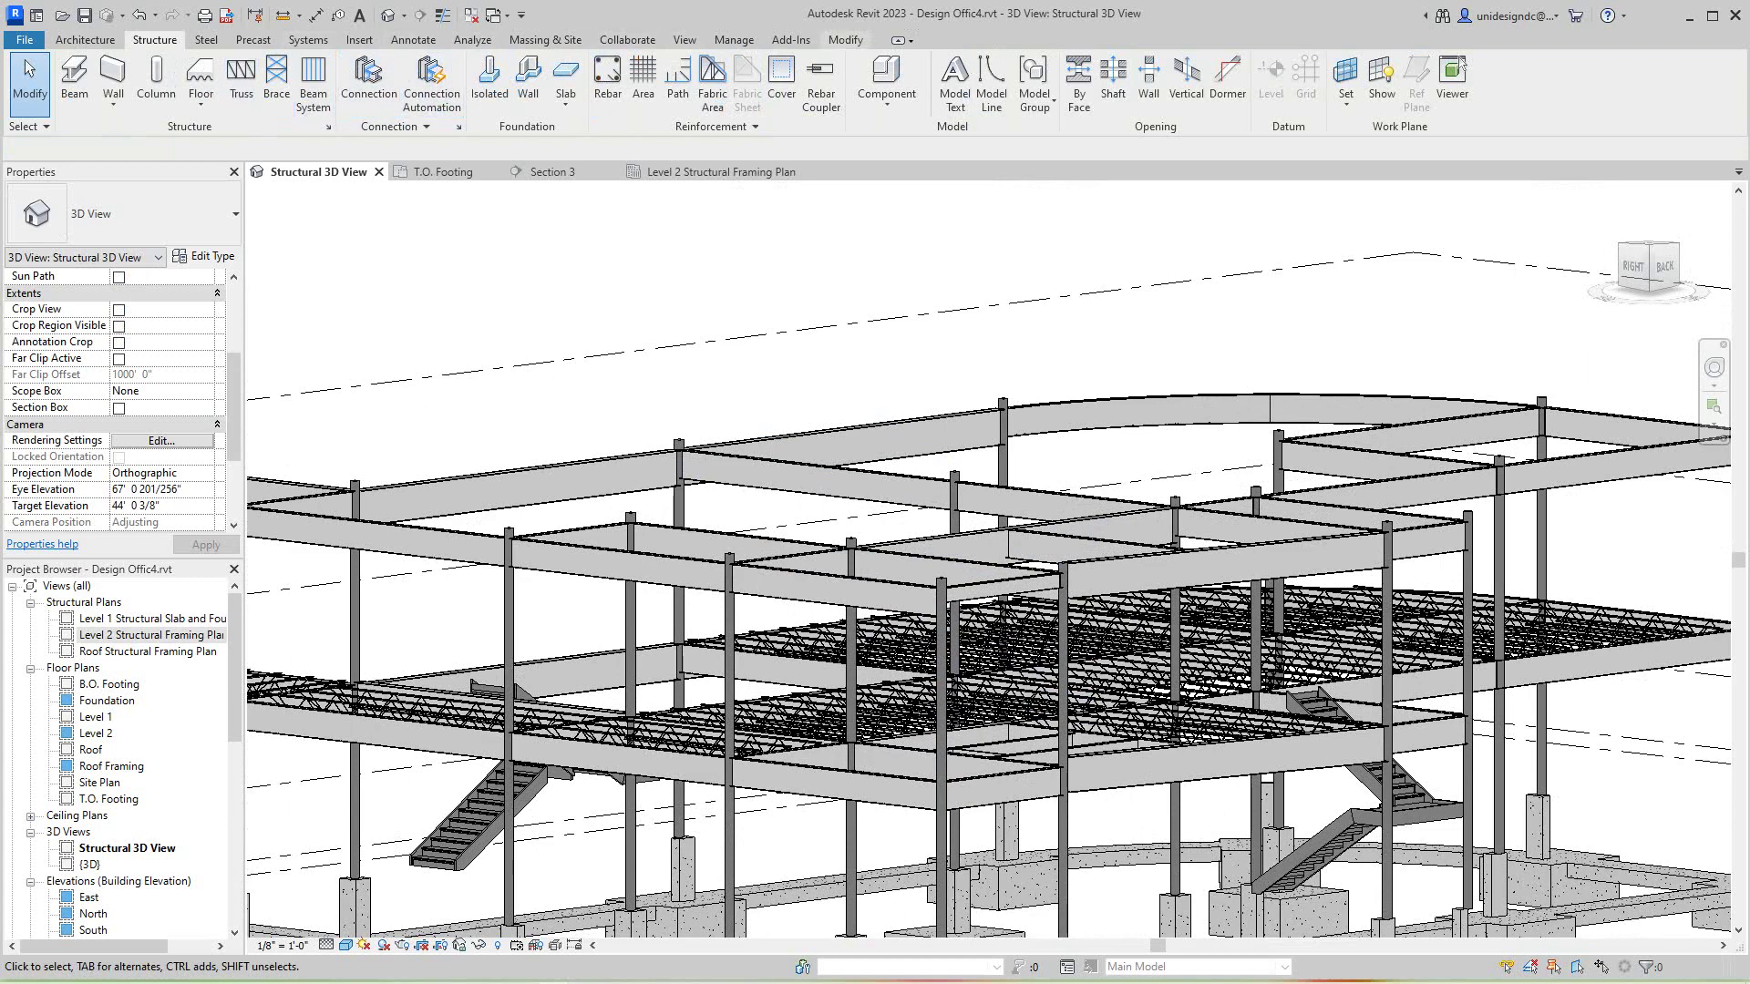
click(844, 39)
key(m)
key(a)
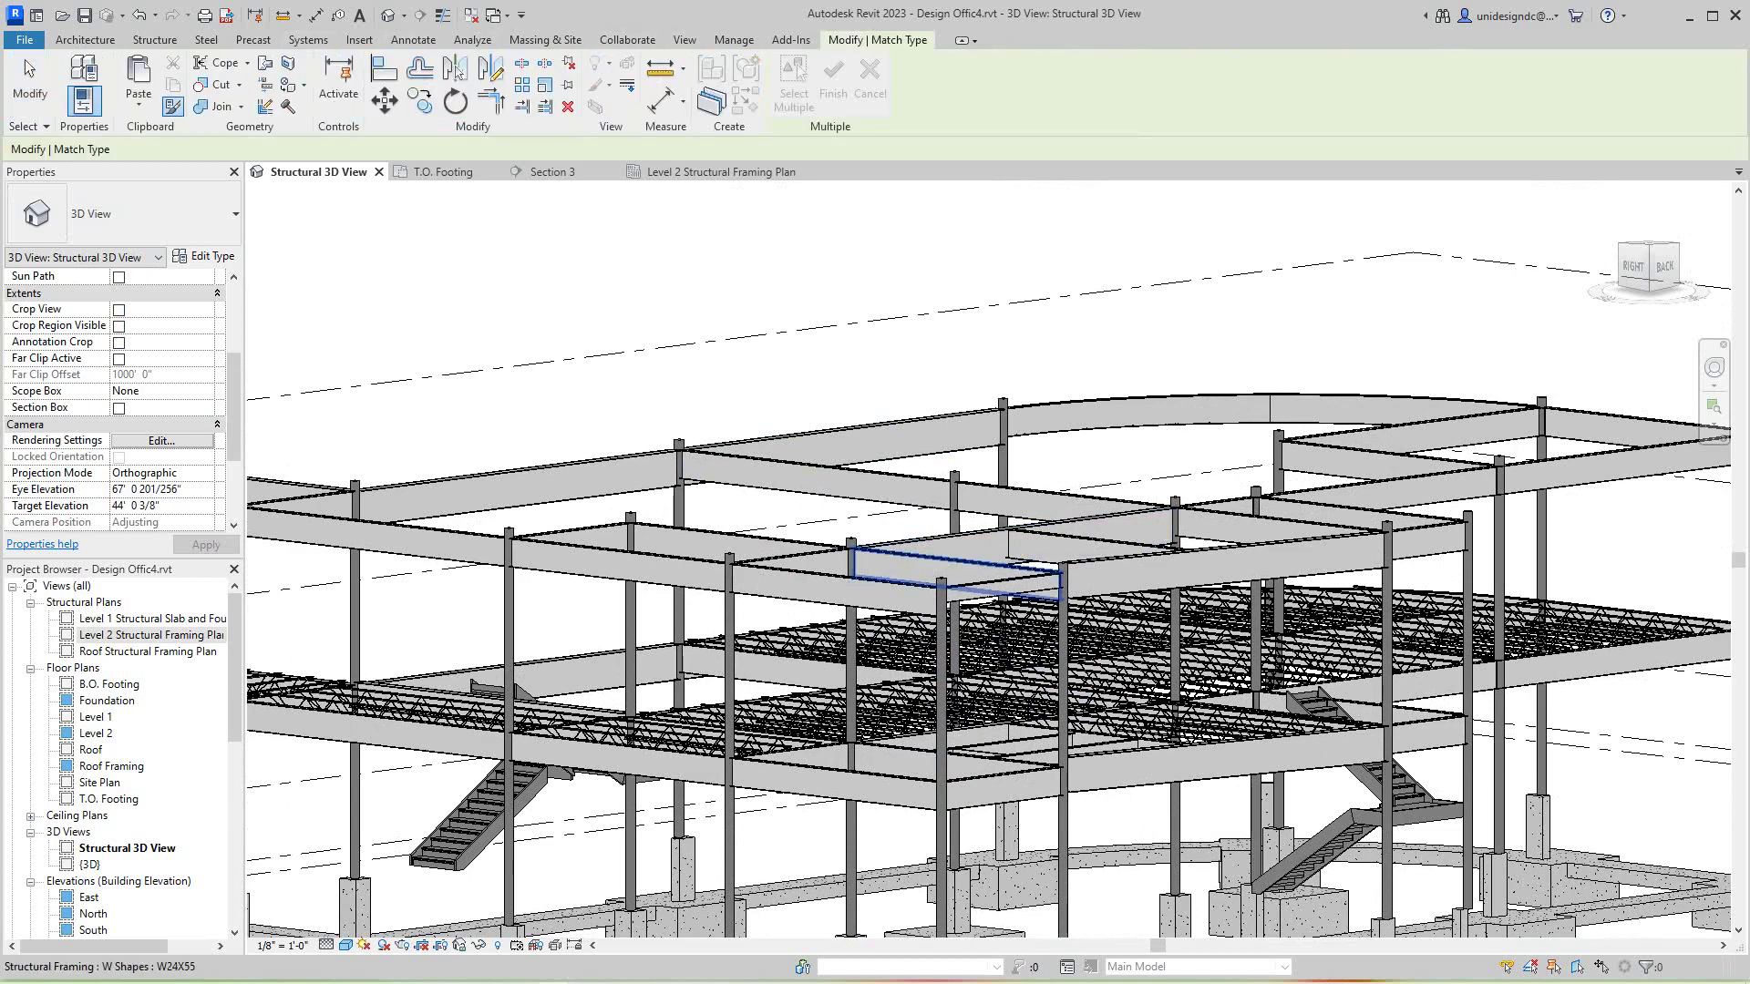
click(1003, 588)
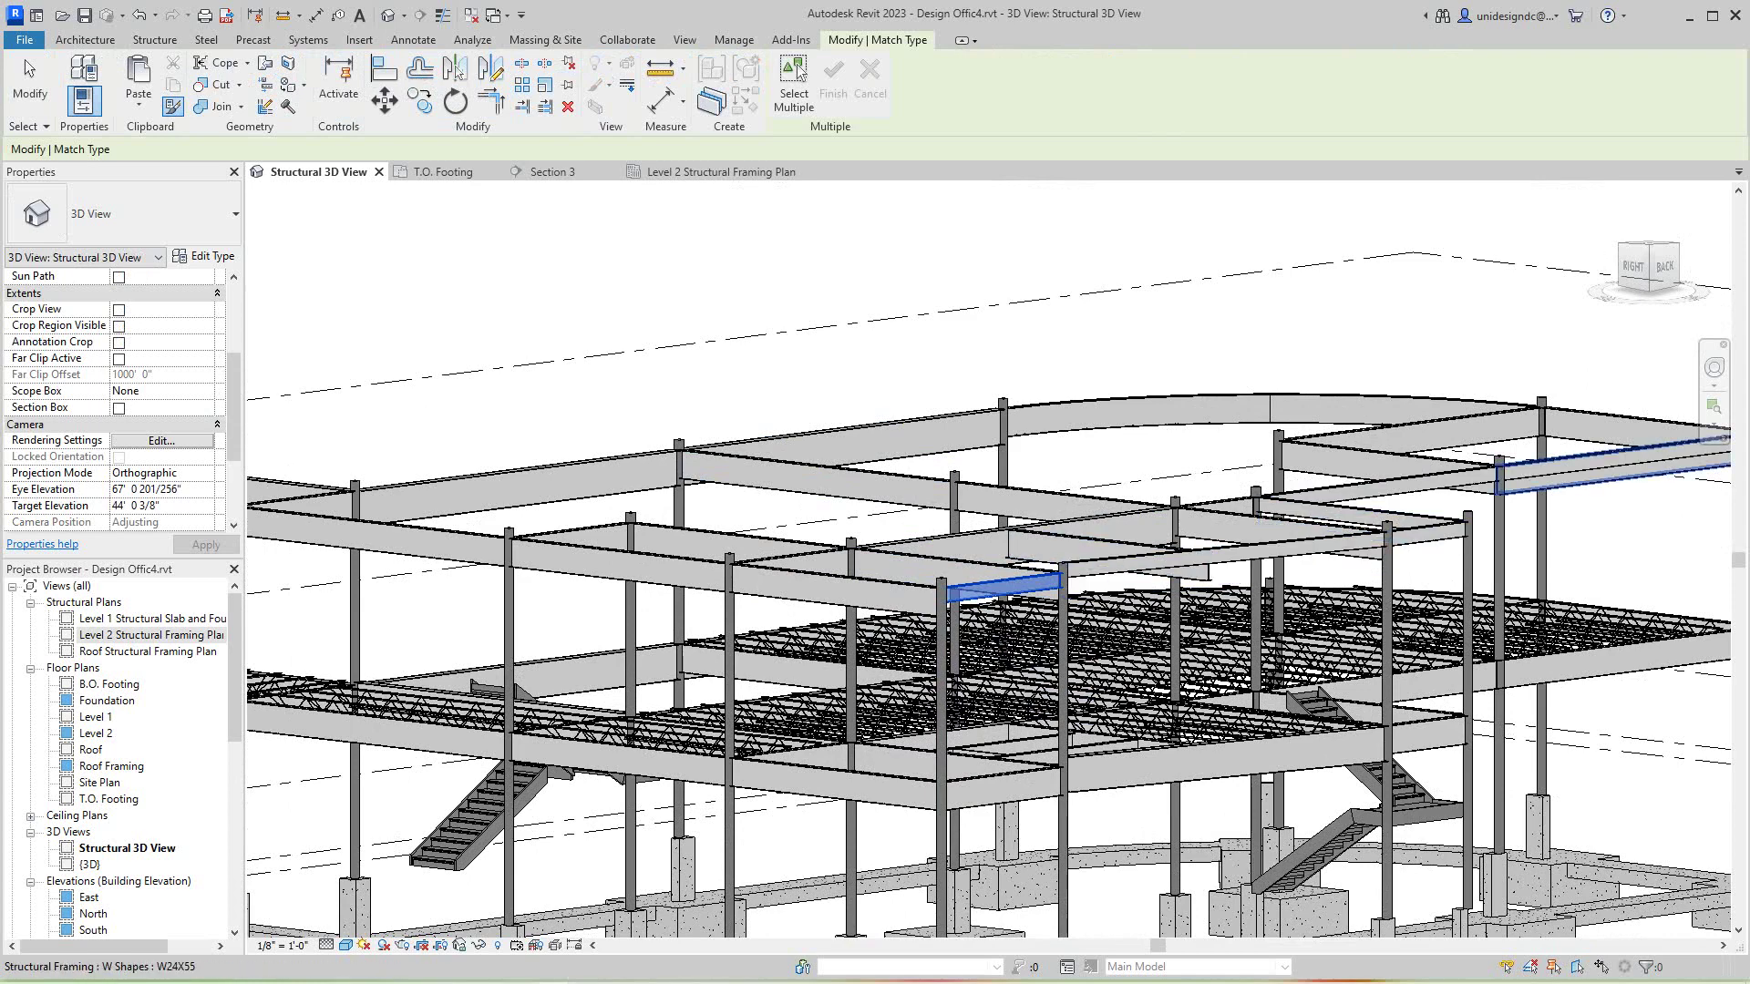
middle_drag(1595, 467, 1213, 562)
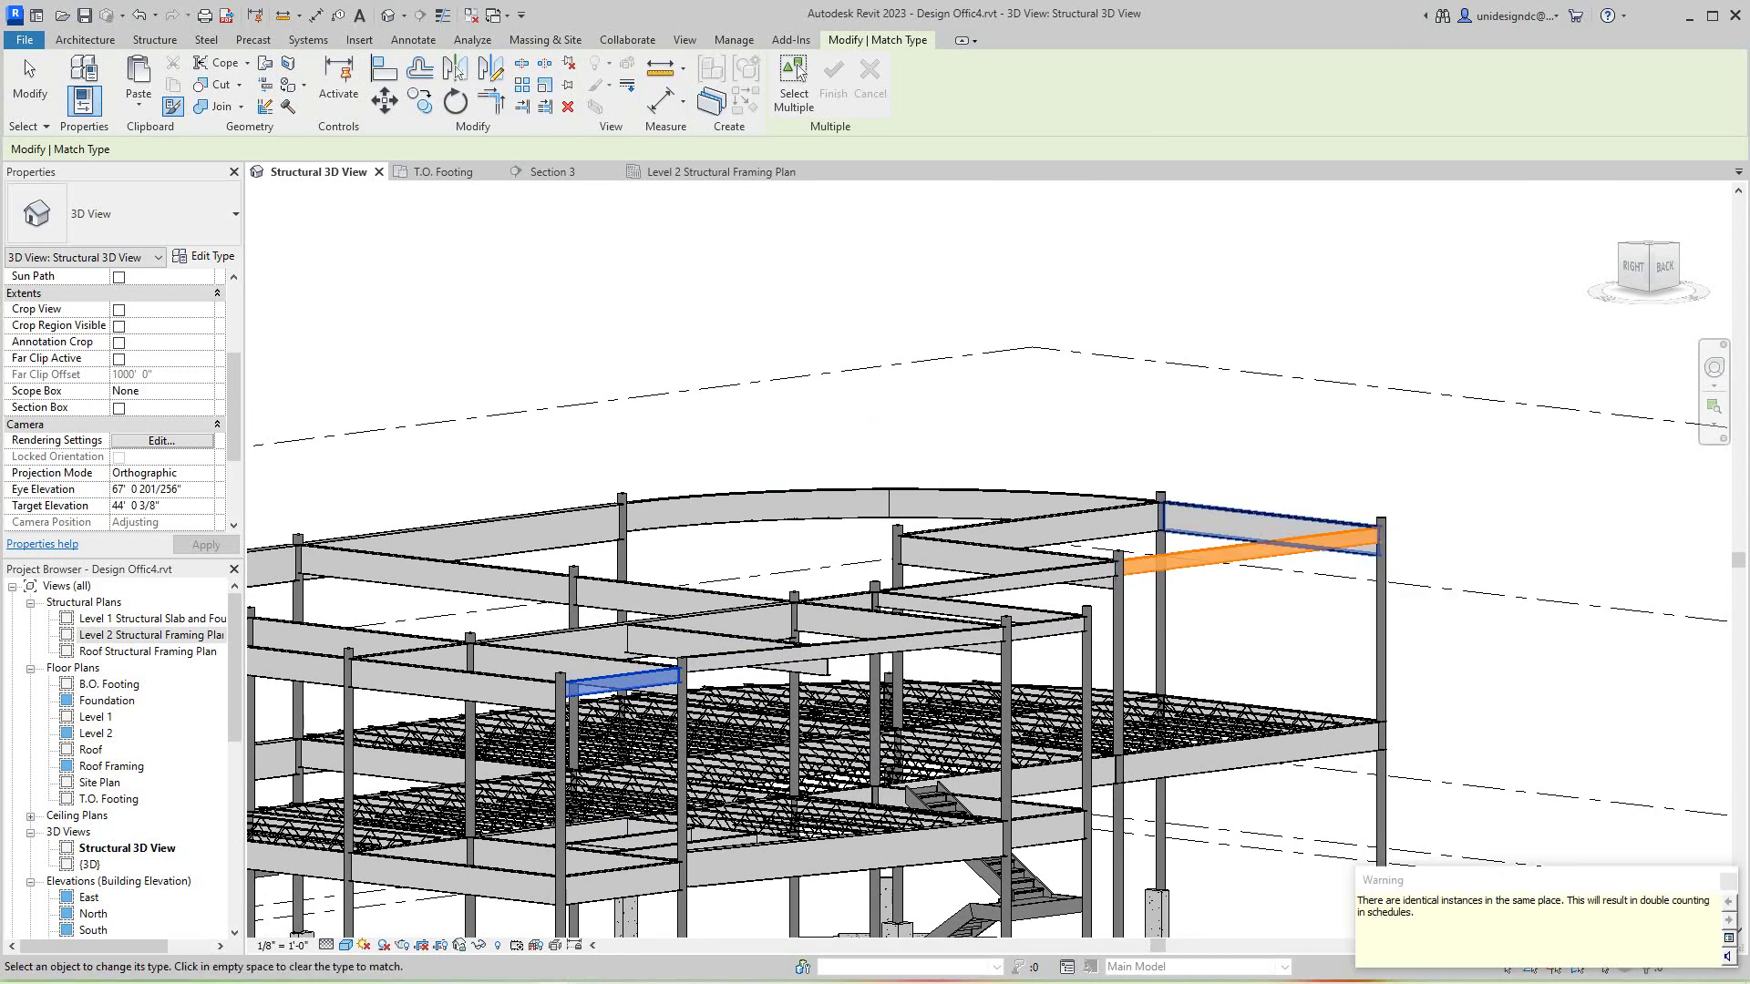
Undo the last type match on the roof girder of the far end bay and leave Match Type.
click(140, 15)
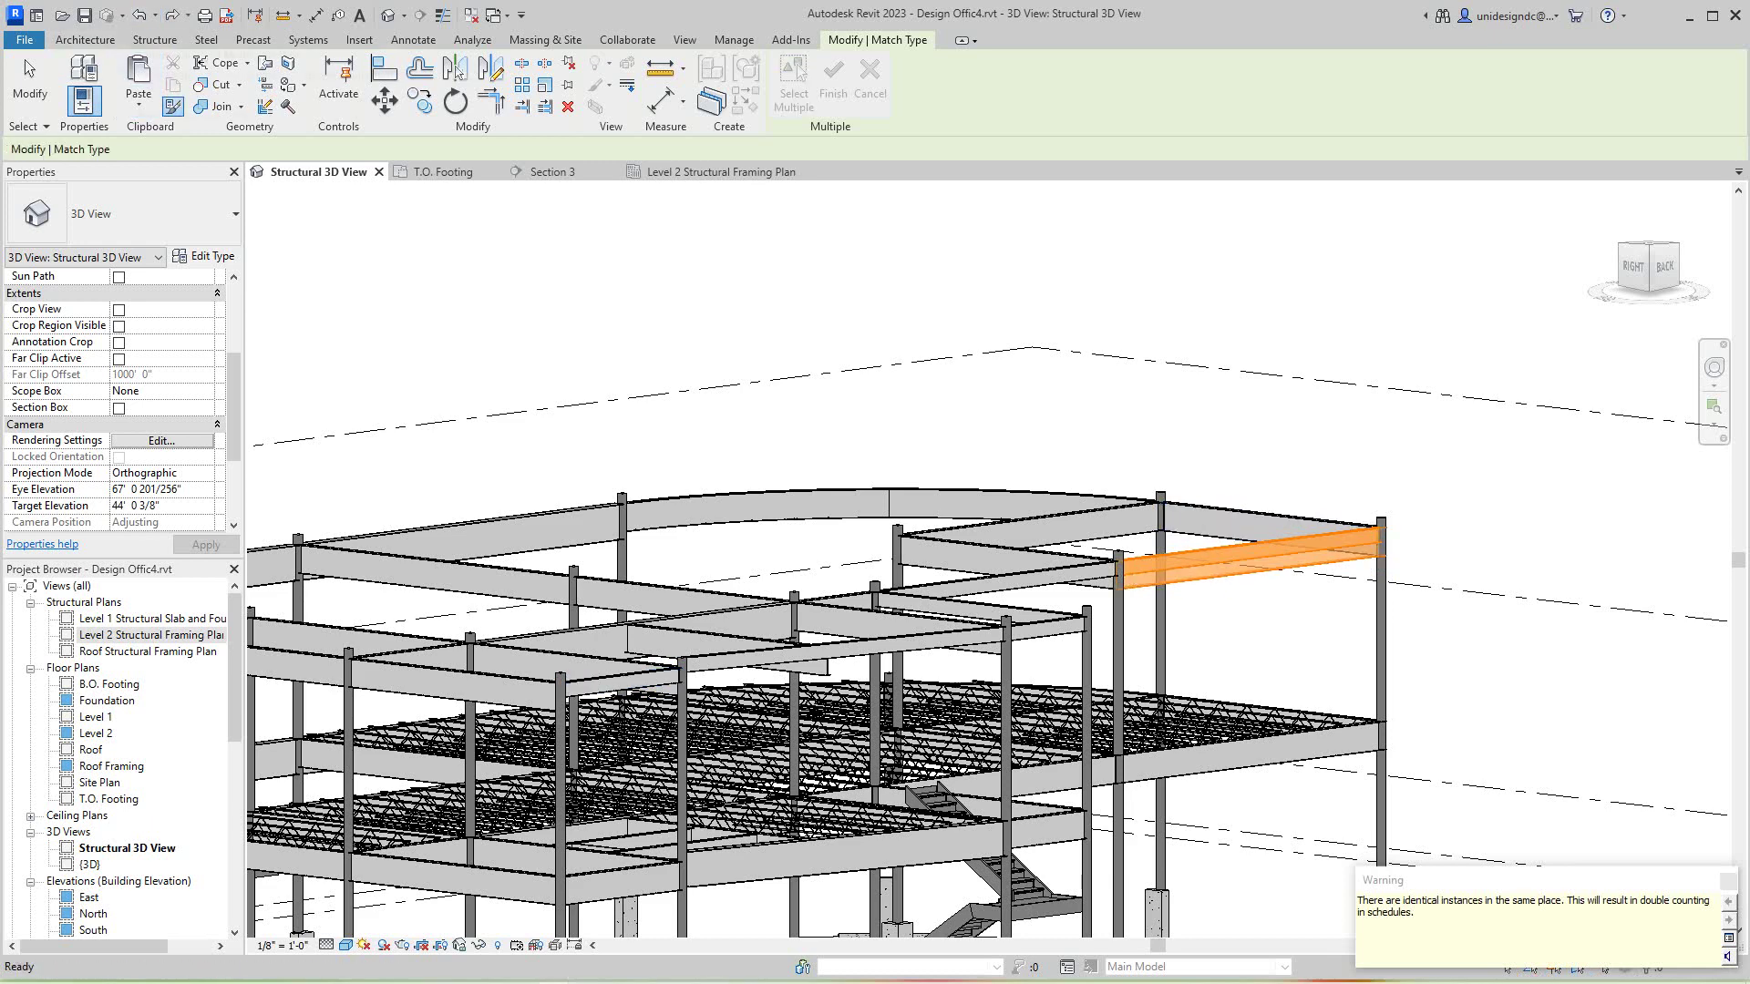
middle_drag(802, 611, 1183, 516)
key(Escape)
Check the roof girders along the end bay and the adjacent bay for overlapping duplicates and their types.
scroll(1458, 528, up, 1)
middle_drag(1459, 528, 963, 700)
click(1185, 623)
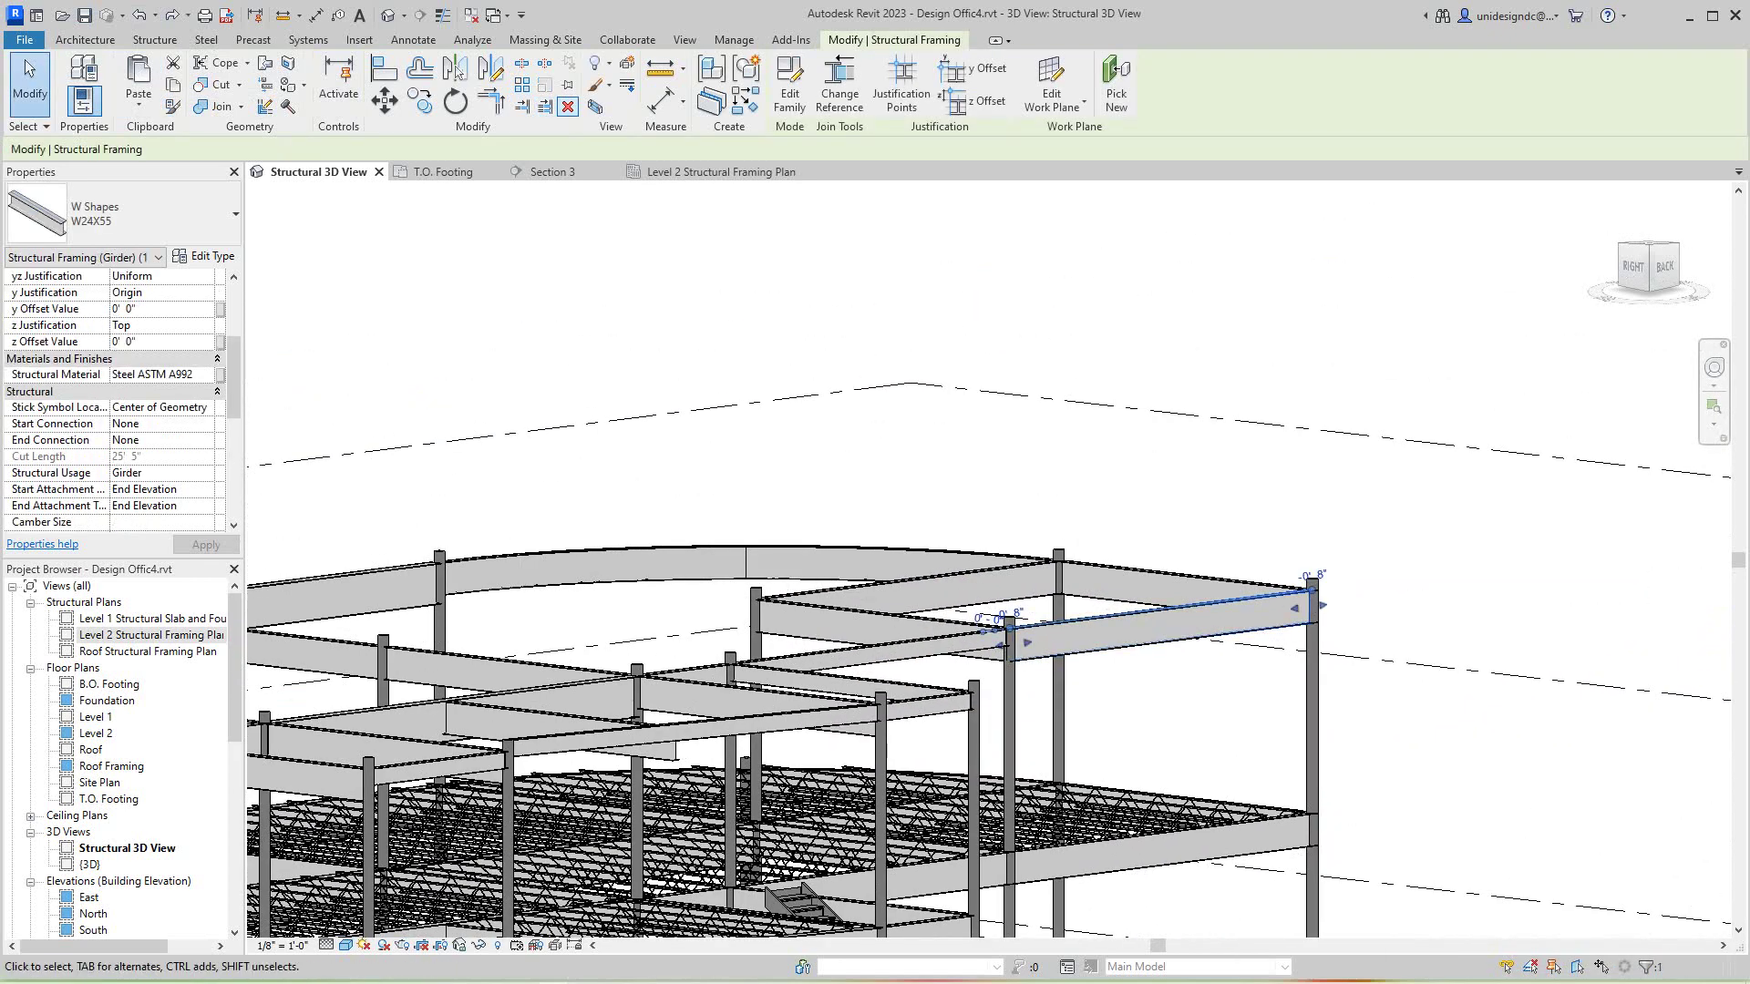
key(Escape)
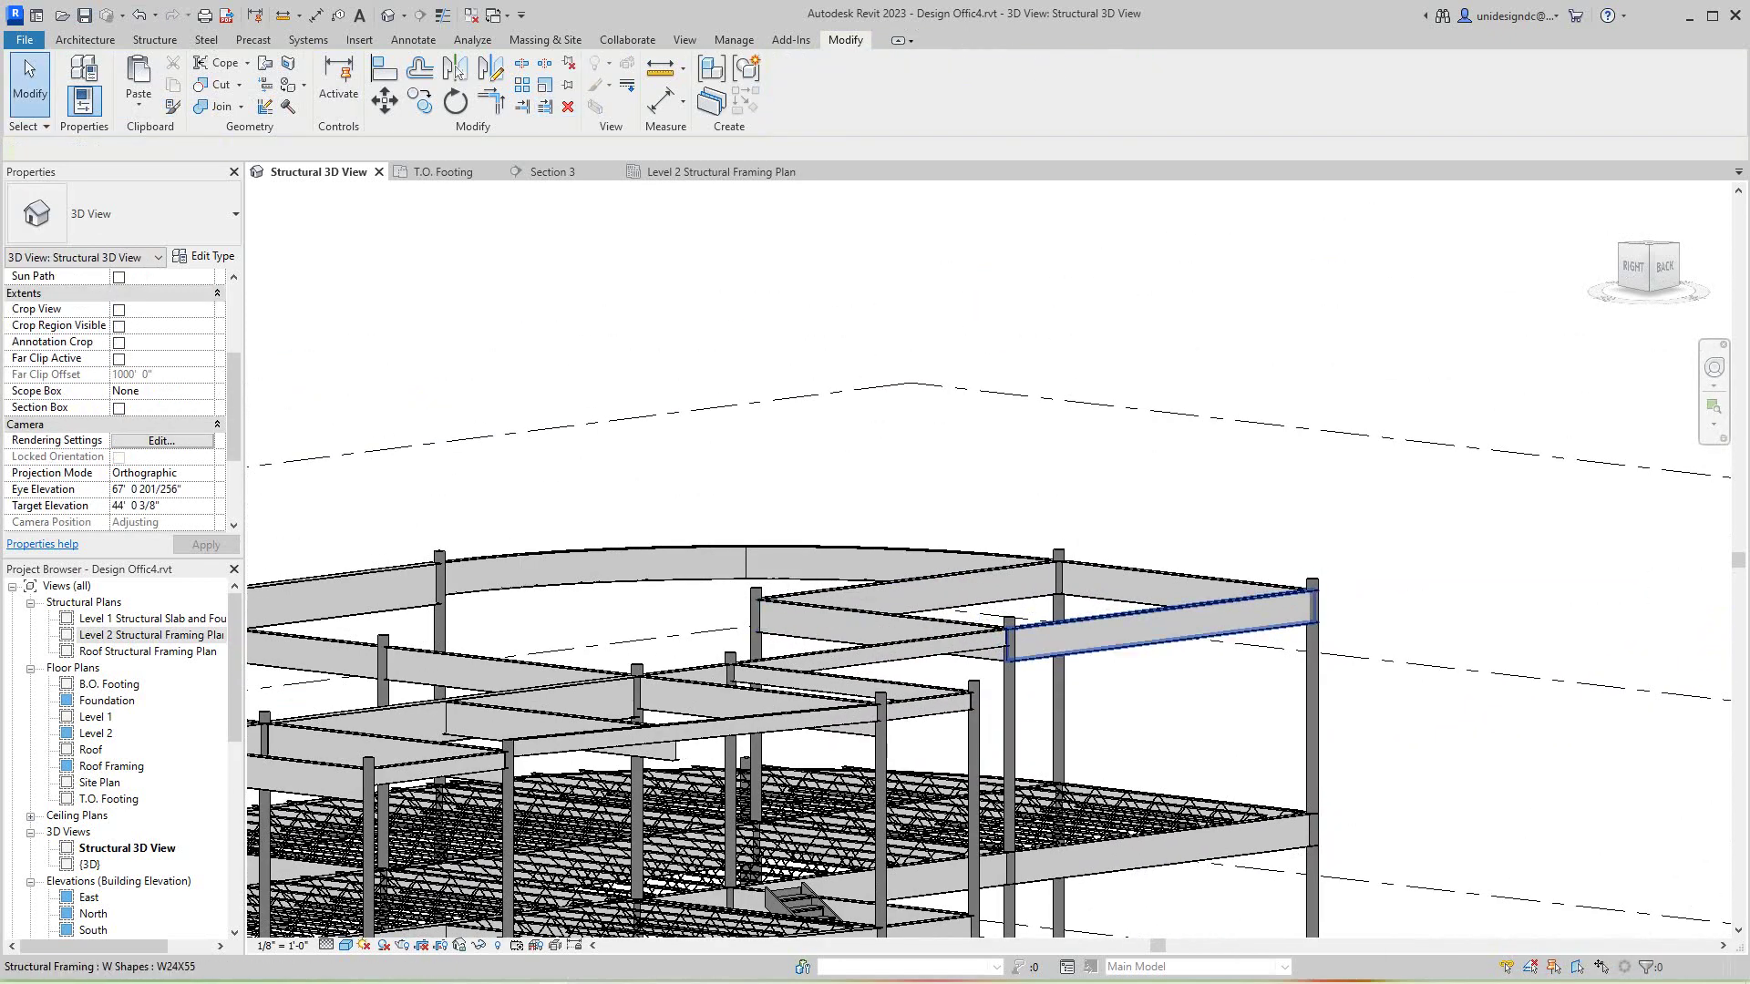
click(1185, 623)
key(Escape)
scroll(957, 701, up, 2)
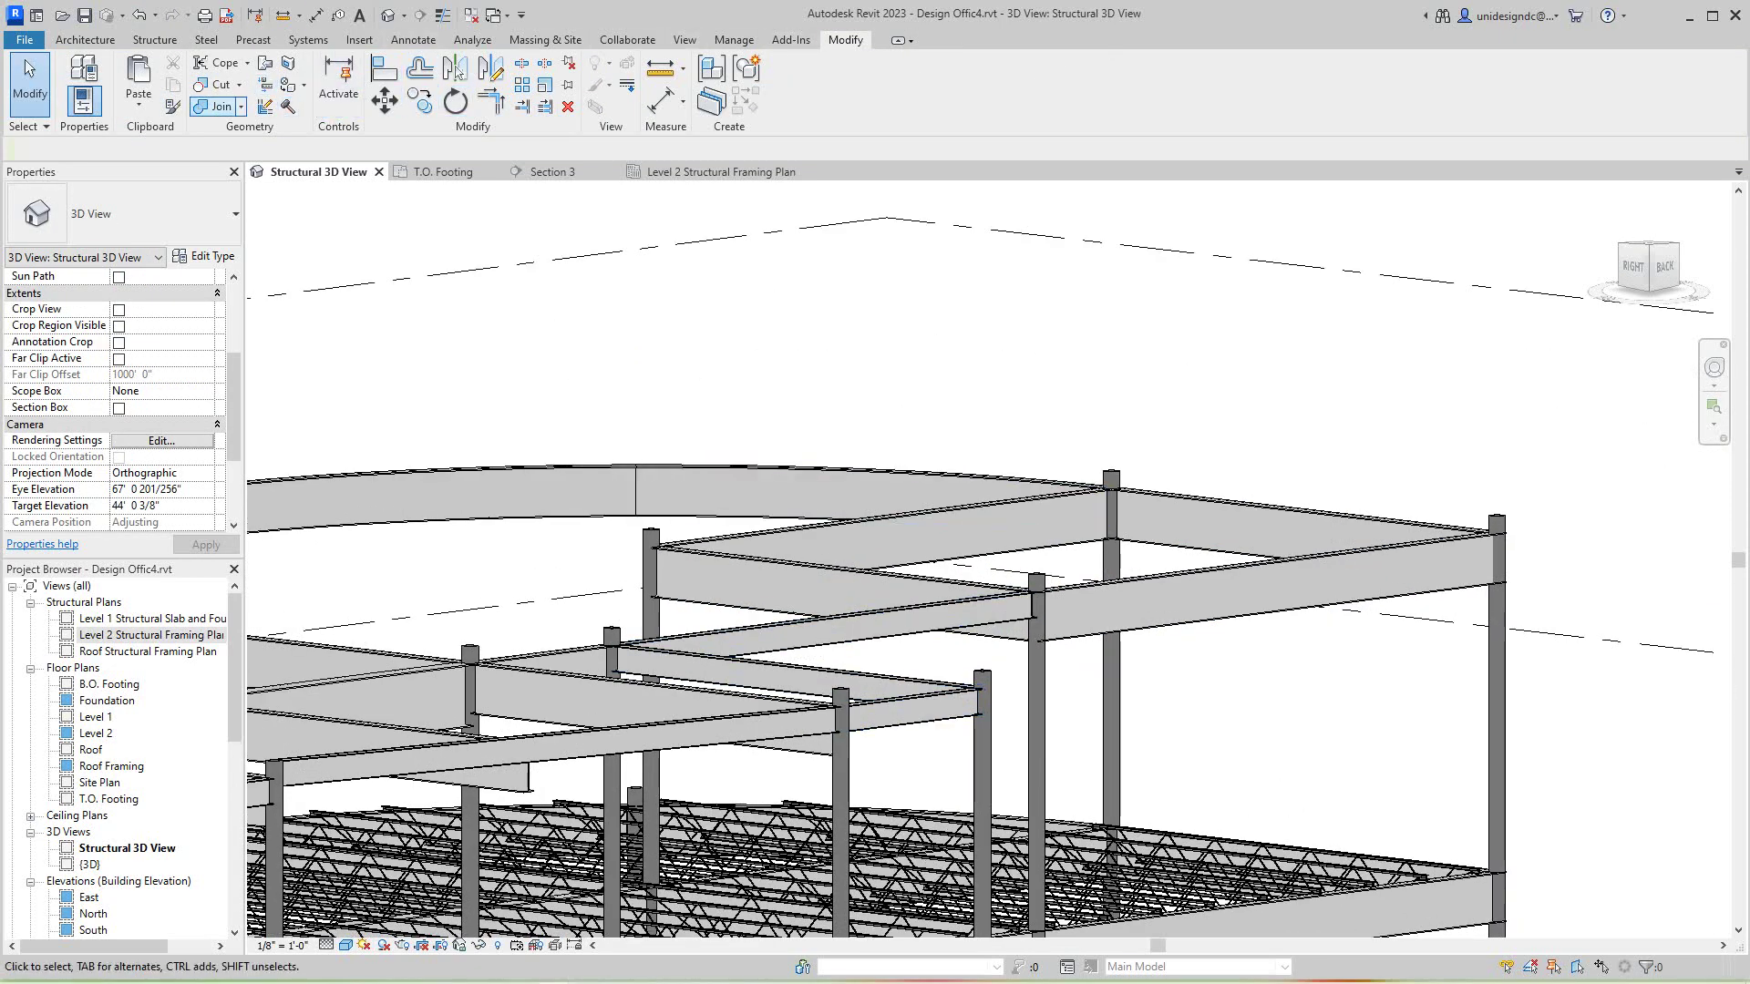
click(825, 629)
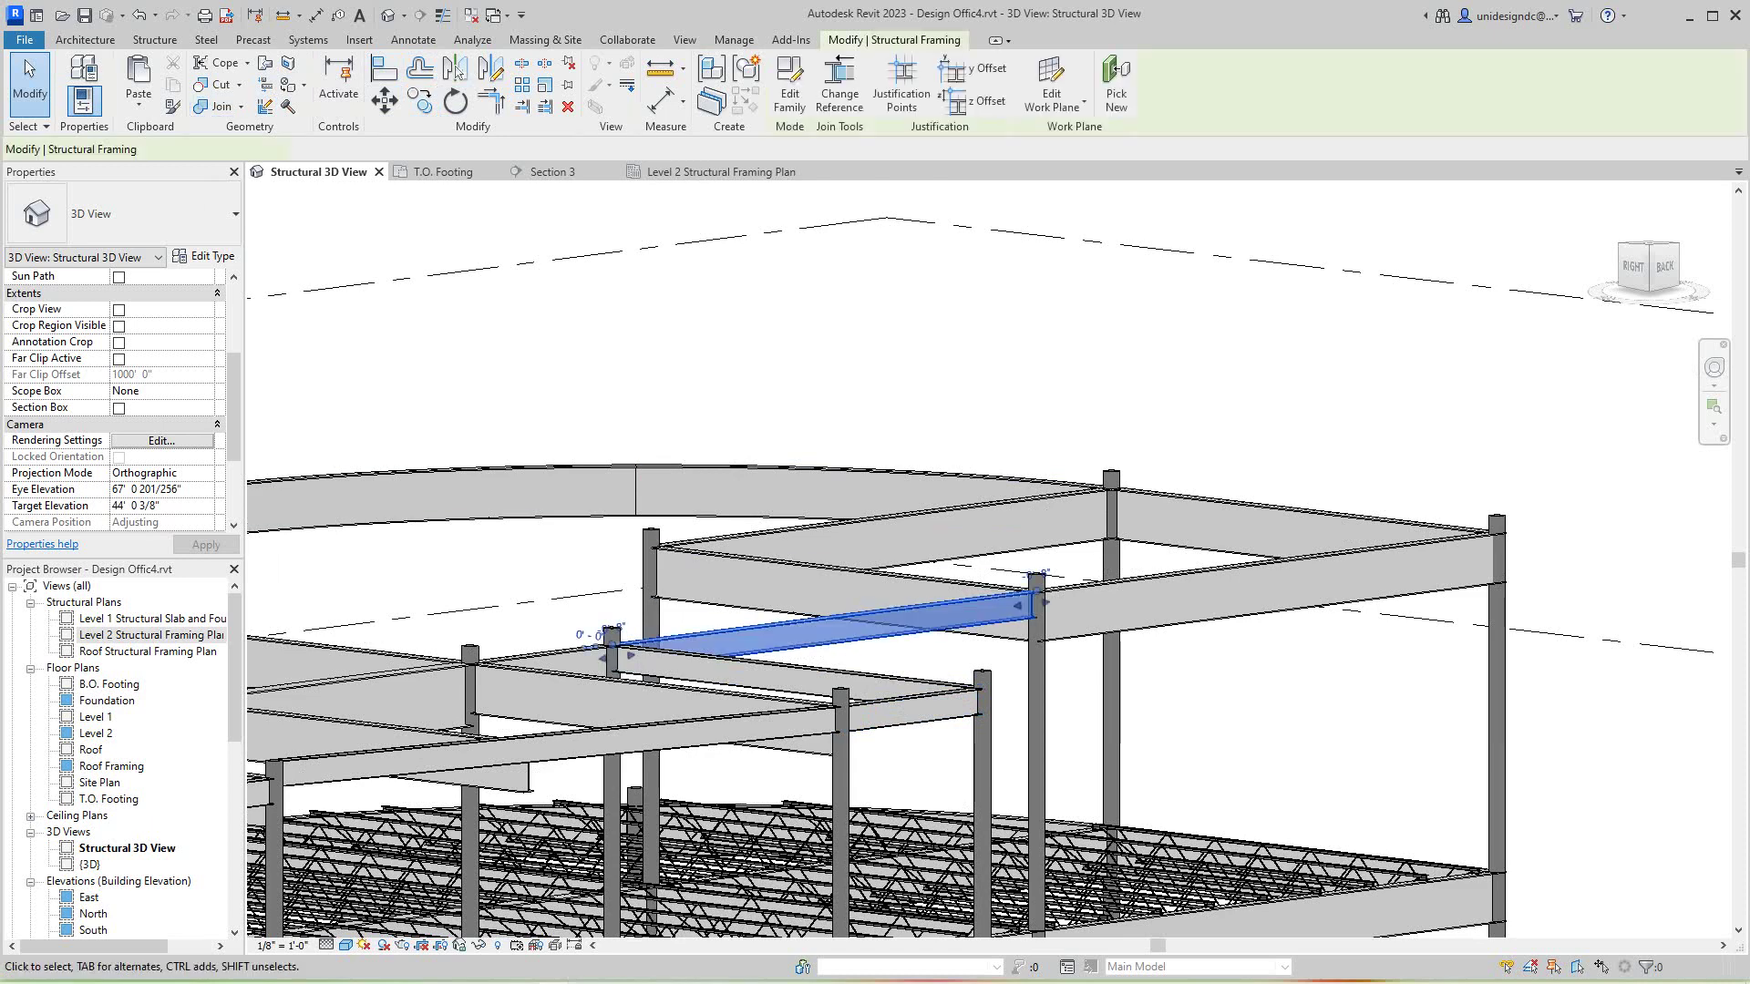
click(1267, 588)
key(Escape)
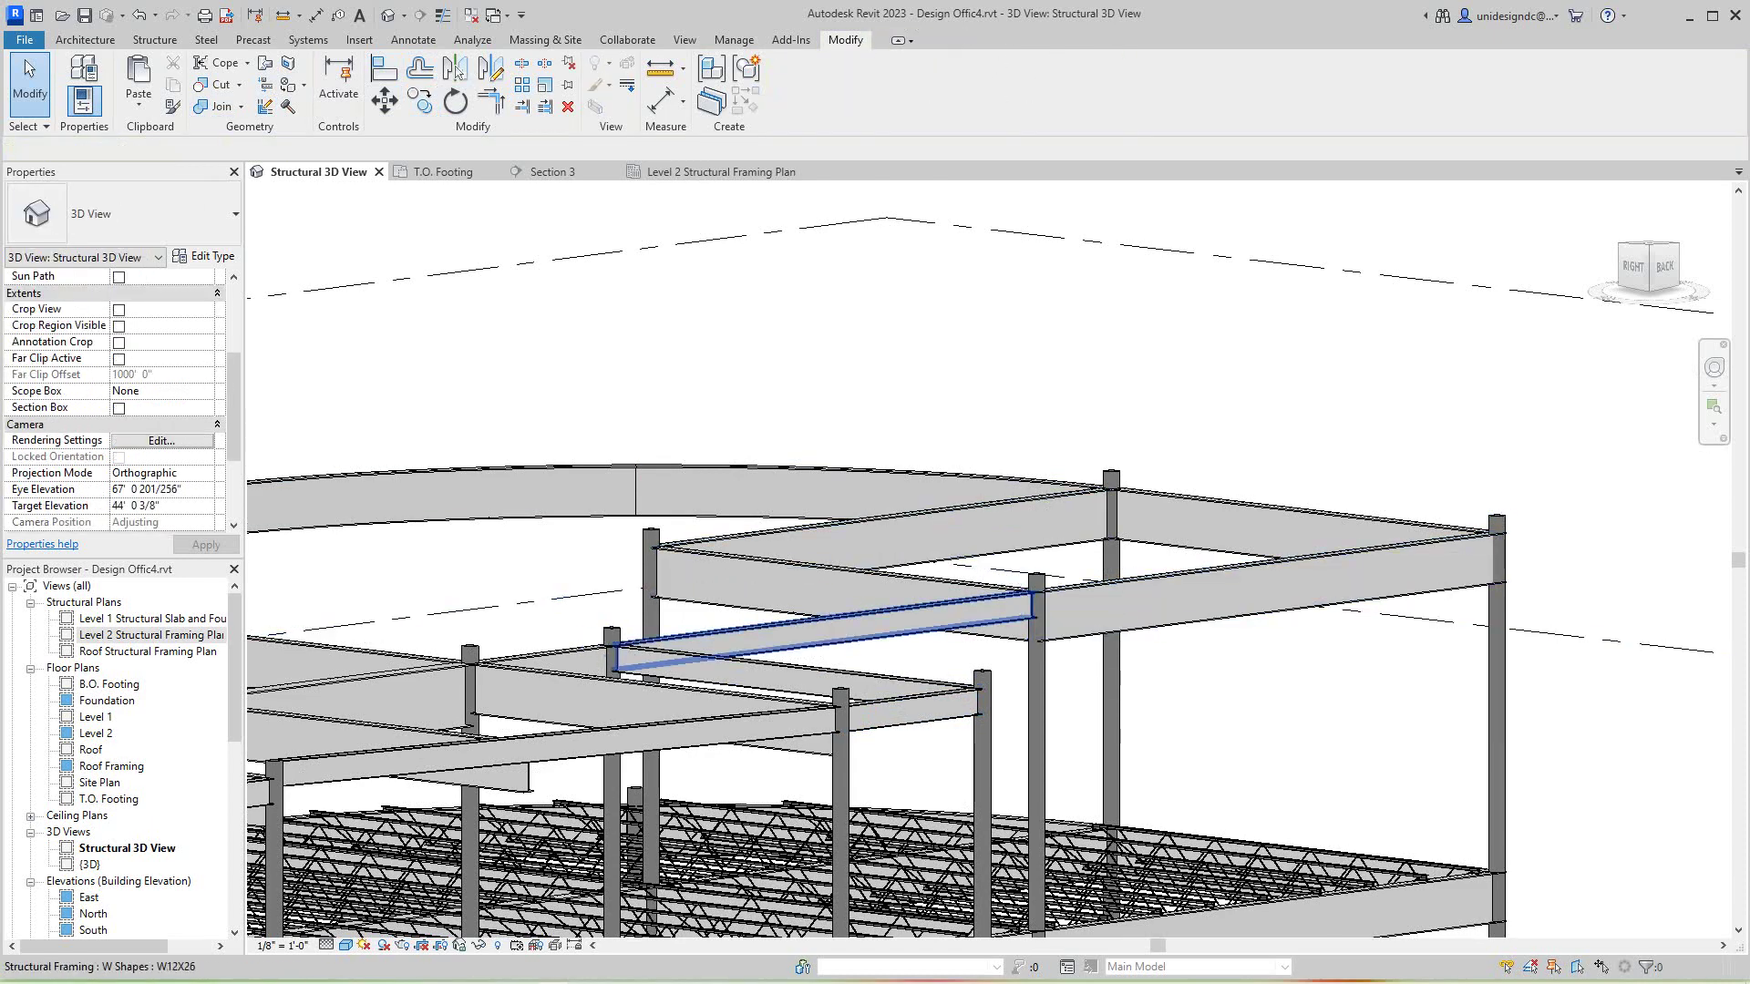
click(943, 624)
key(Escape)
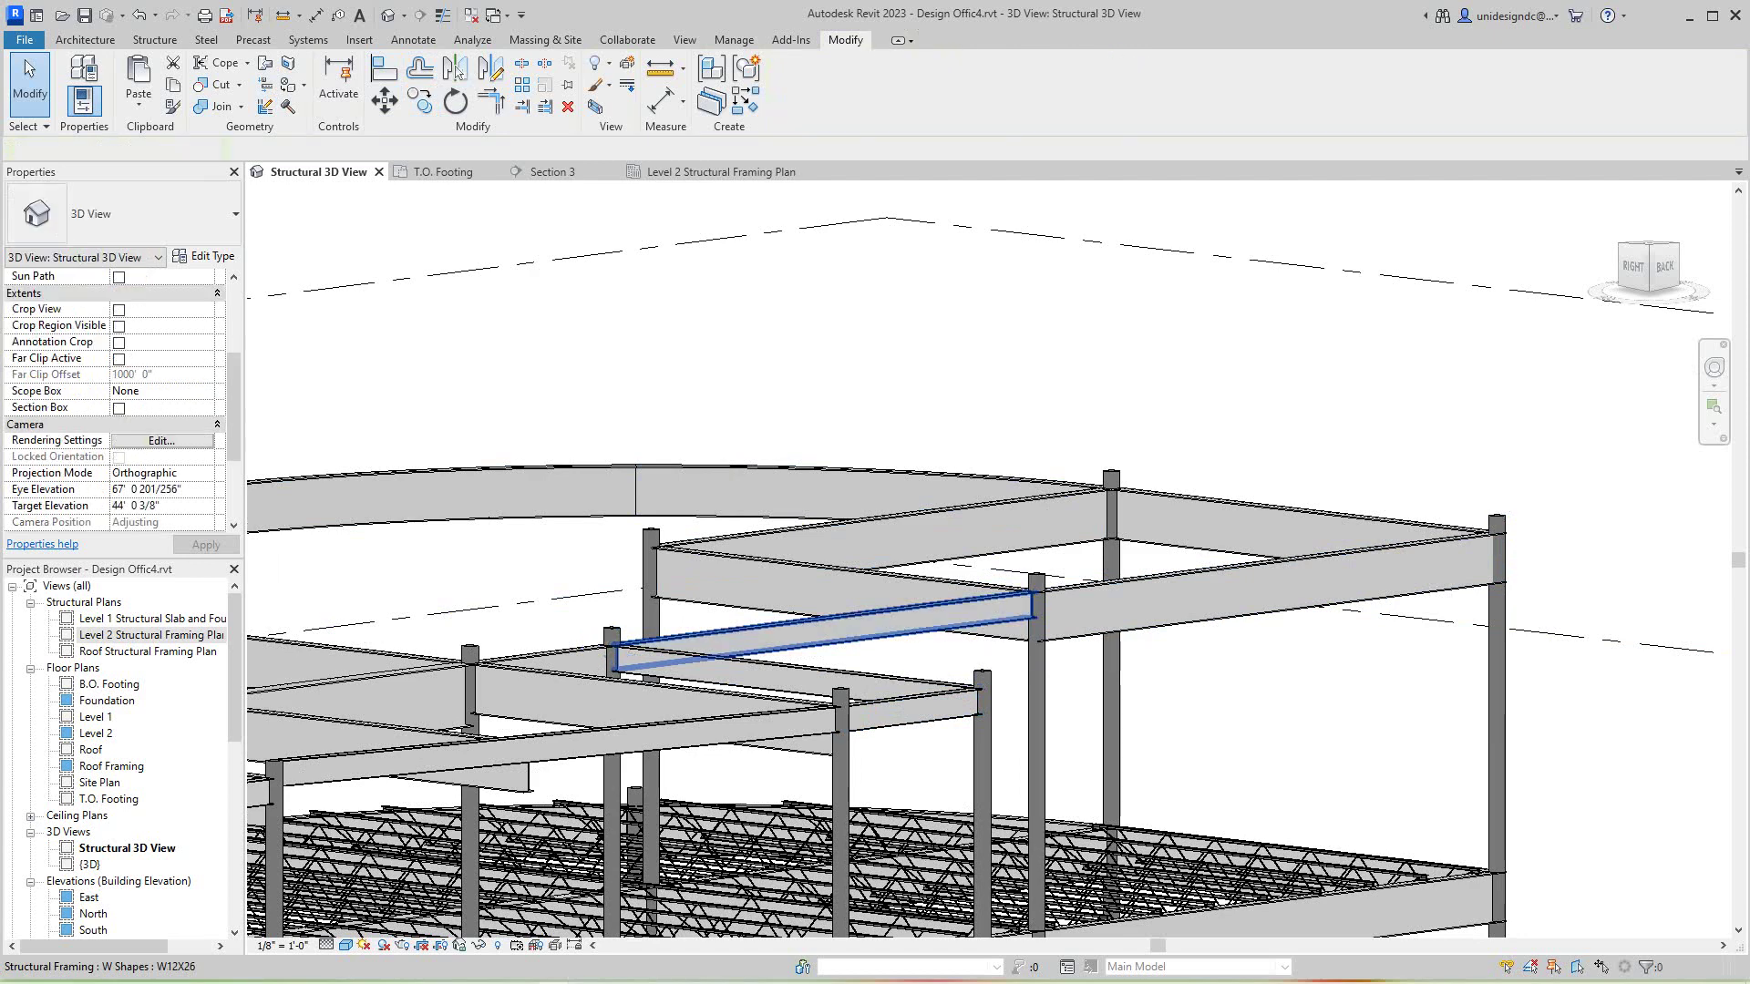
Change the W24X55 roof girder on the outer face of the end bay to type W12X26.
click(1039, 603)
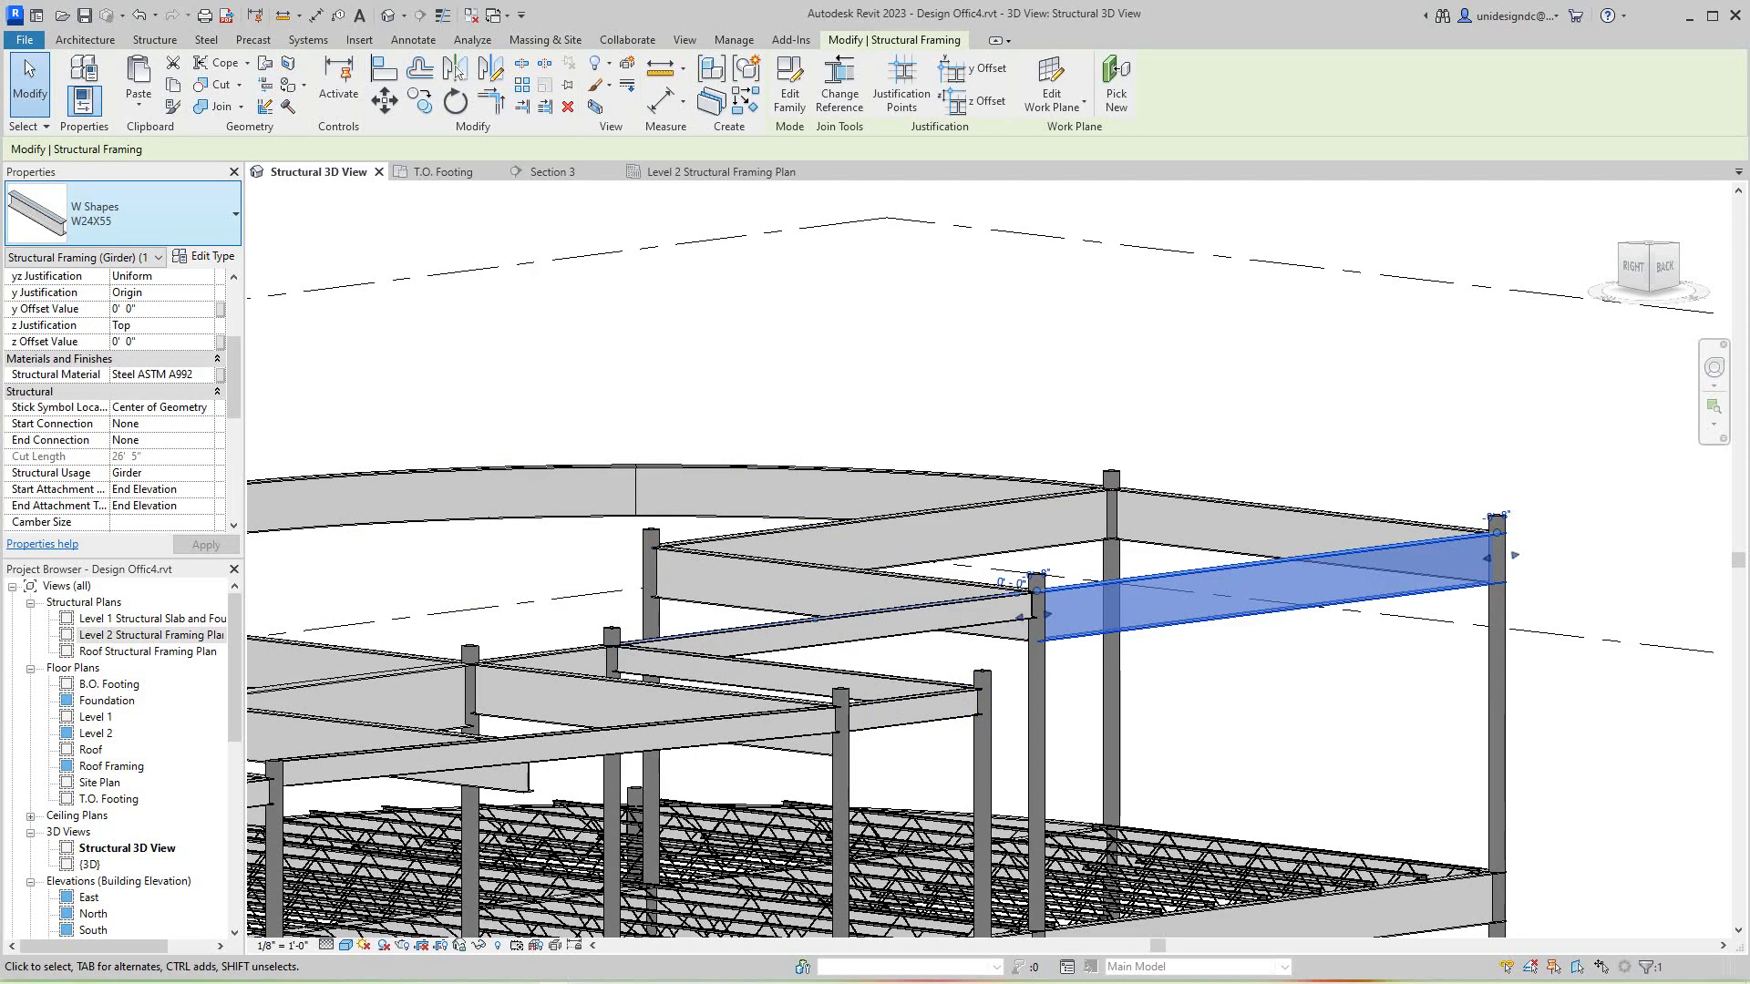
click(123, 213)
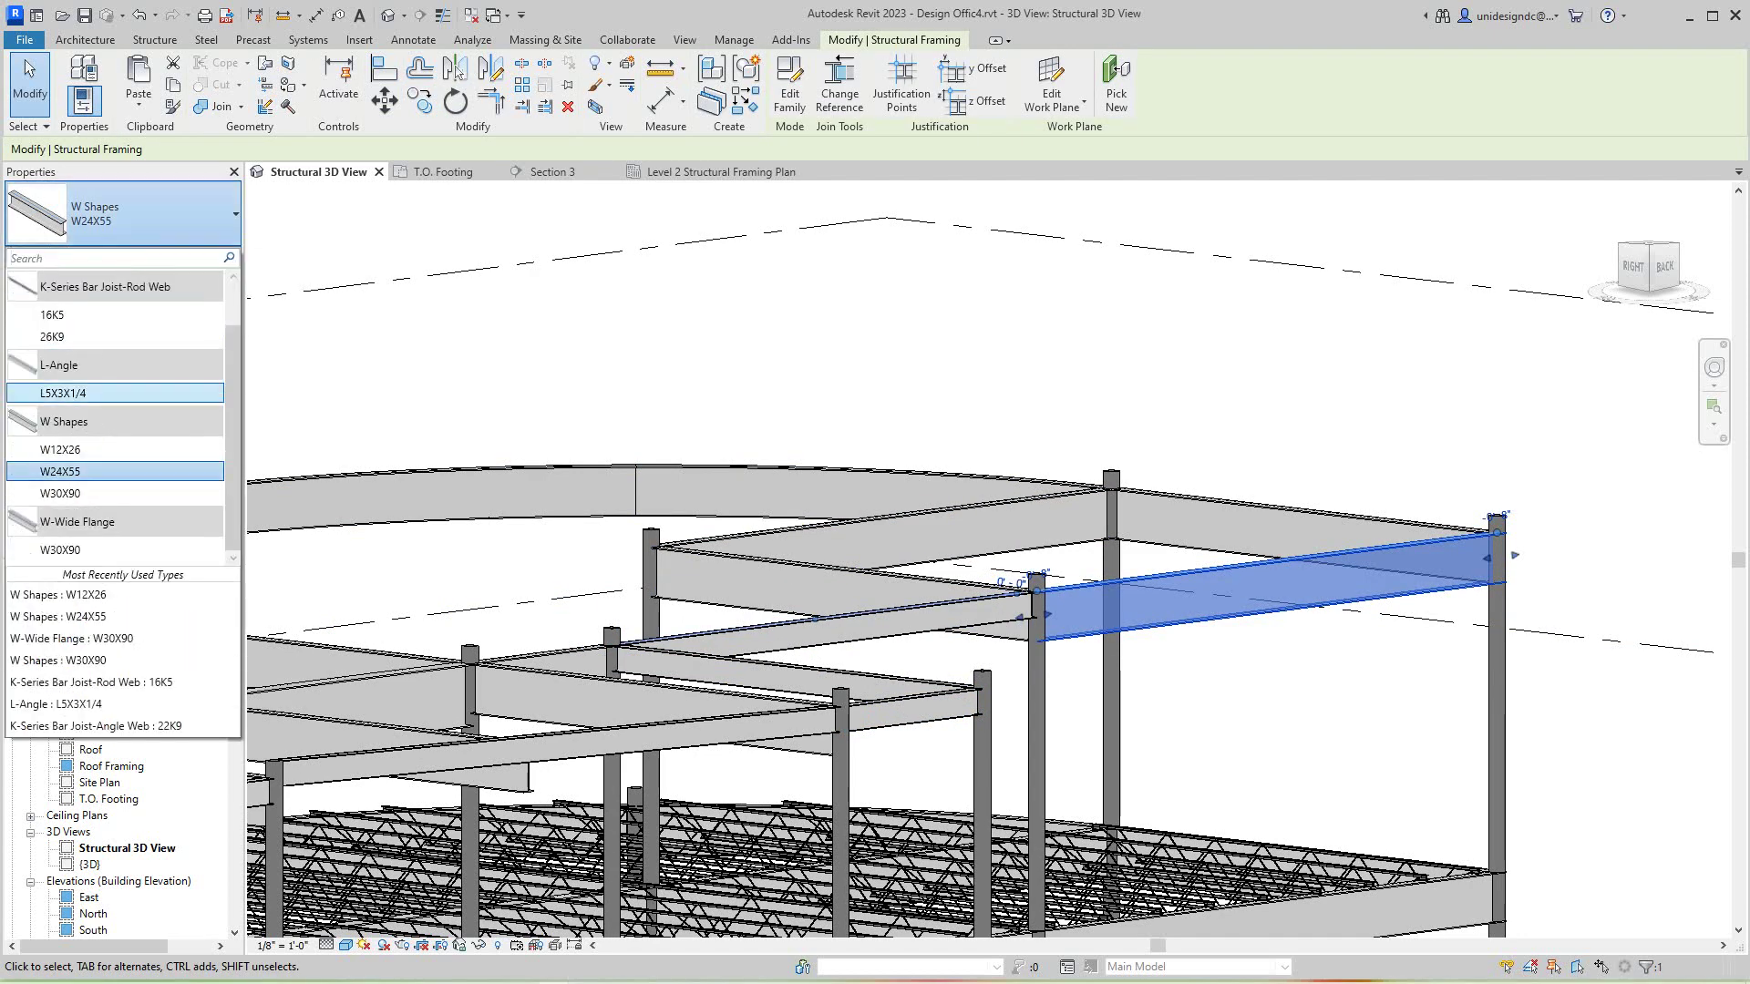
click(60, 450)
key(Escape)
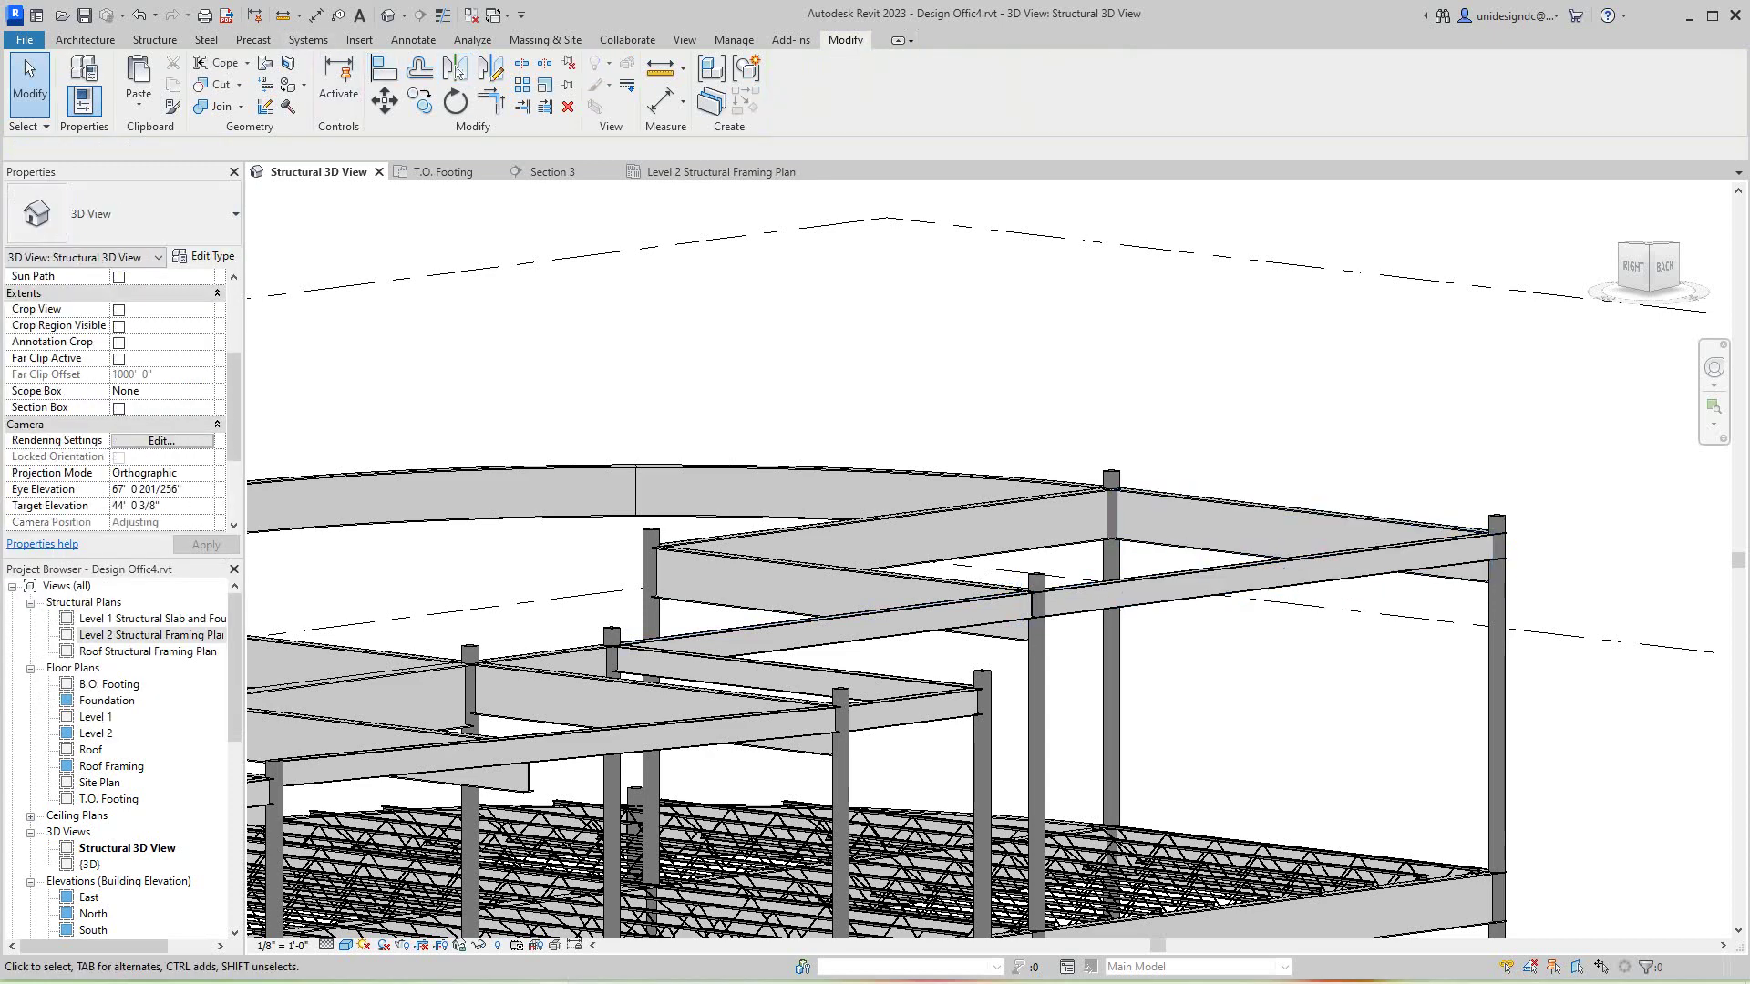
Change the two curved roof girders and the three remaining W24X55 girders framing the end bay to type W12X26.
scroll(855, 367, down, 2)
middle_drag(855, 368, 902, 376)
click(1194, 479)
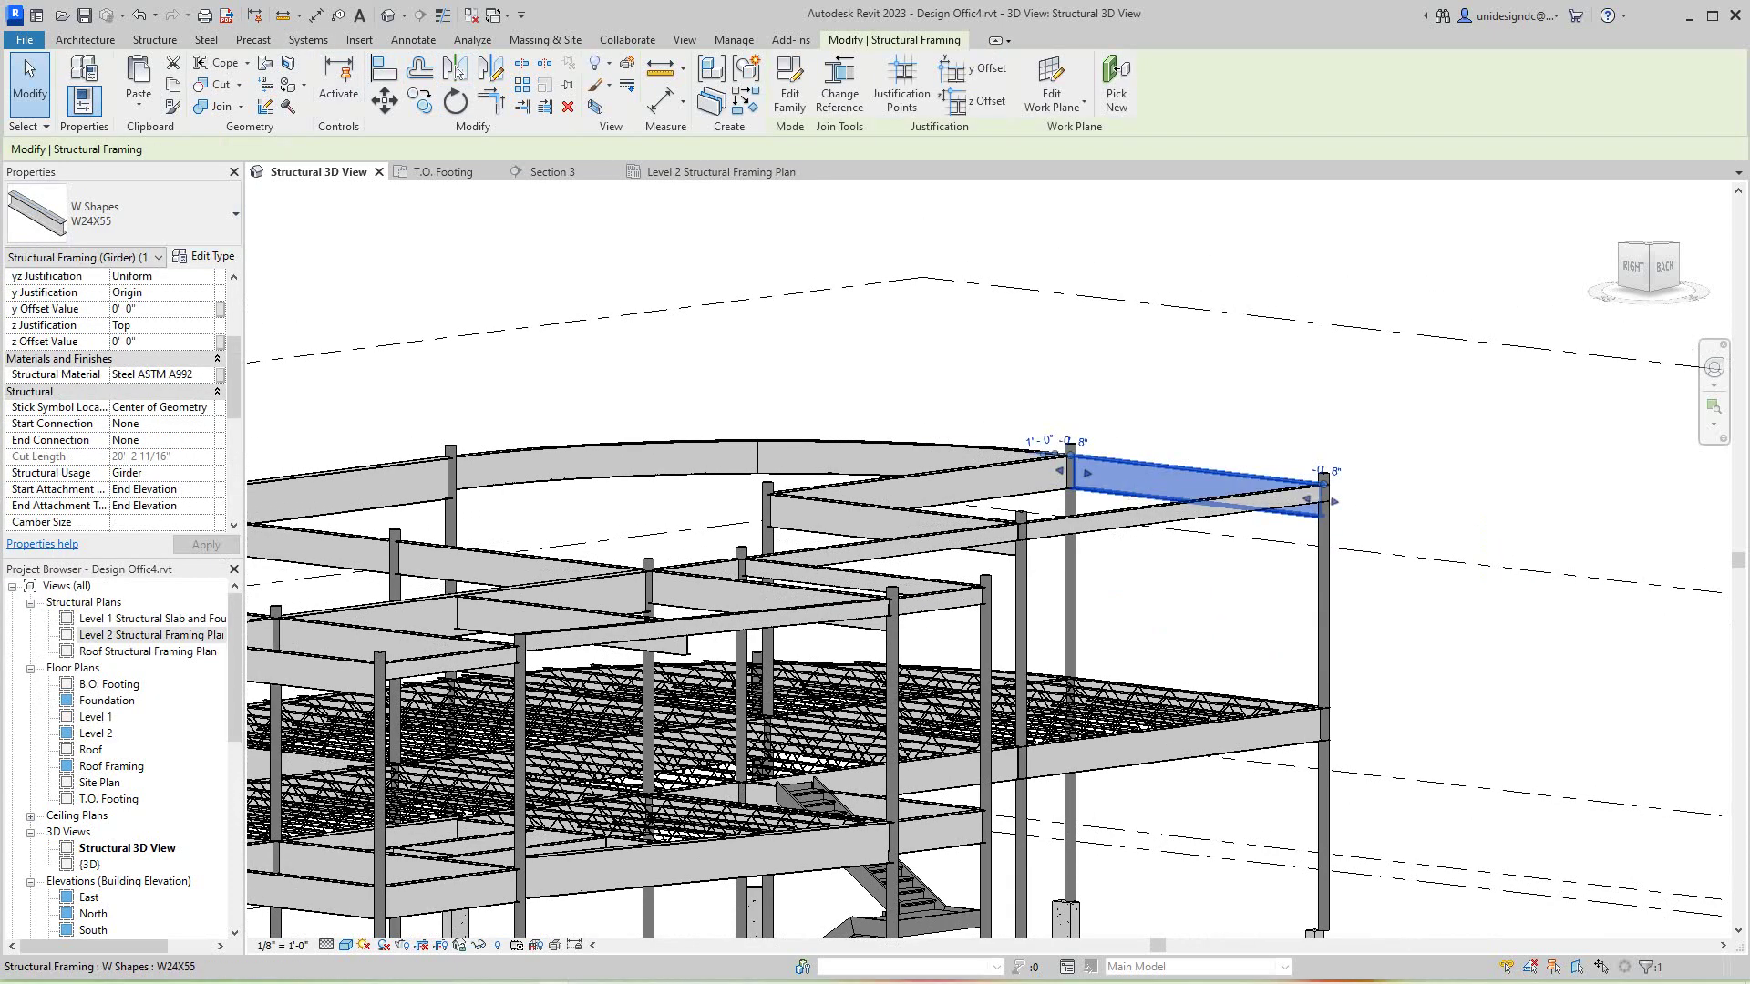
ctrl+click(911, 456)
ctrl+click(912, 527)
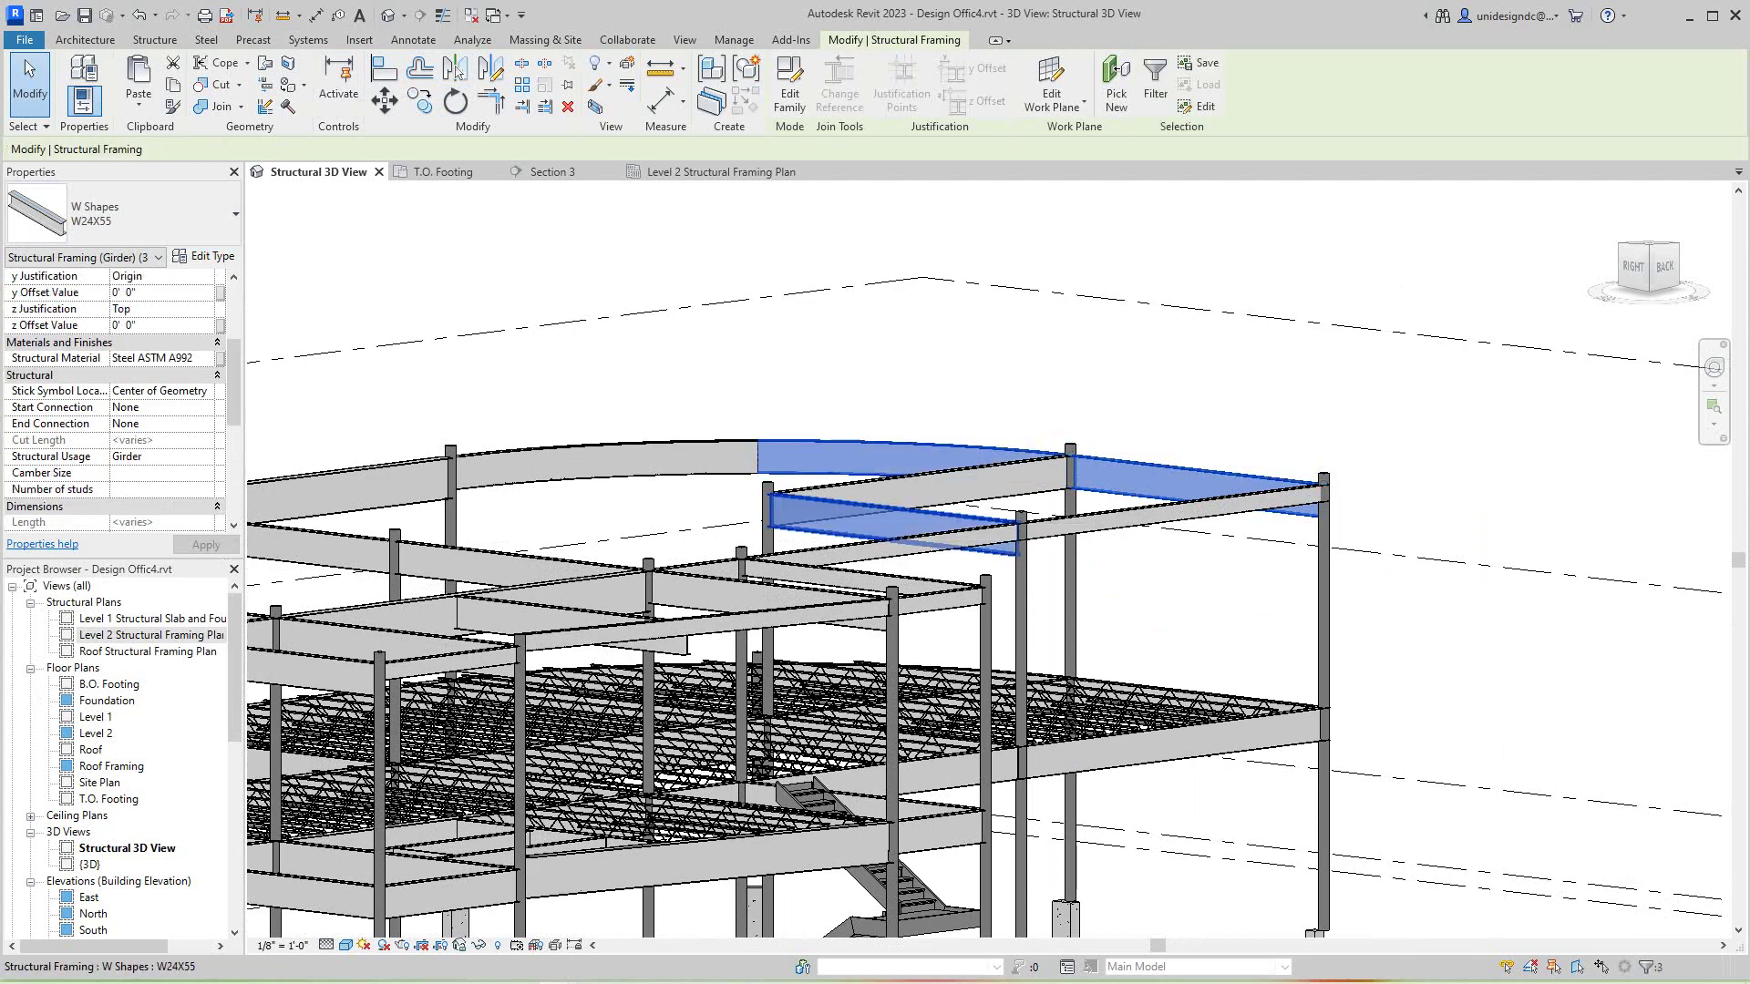
ctrl+click(912, 483)
ctrl+click(620, 461)
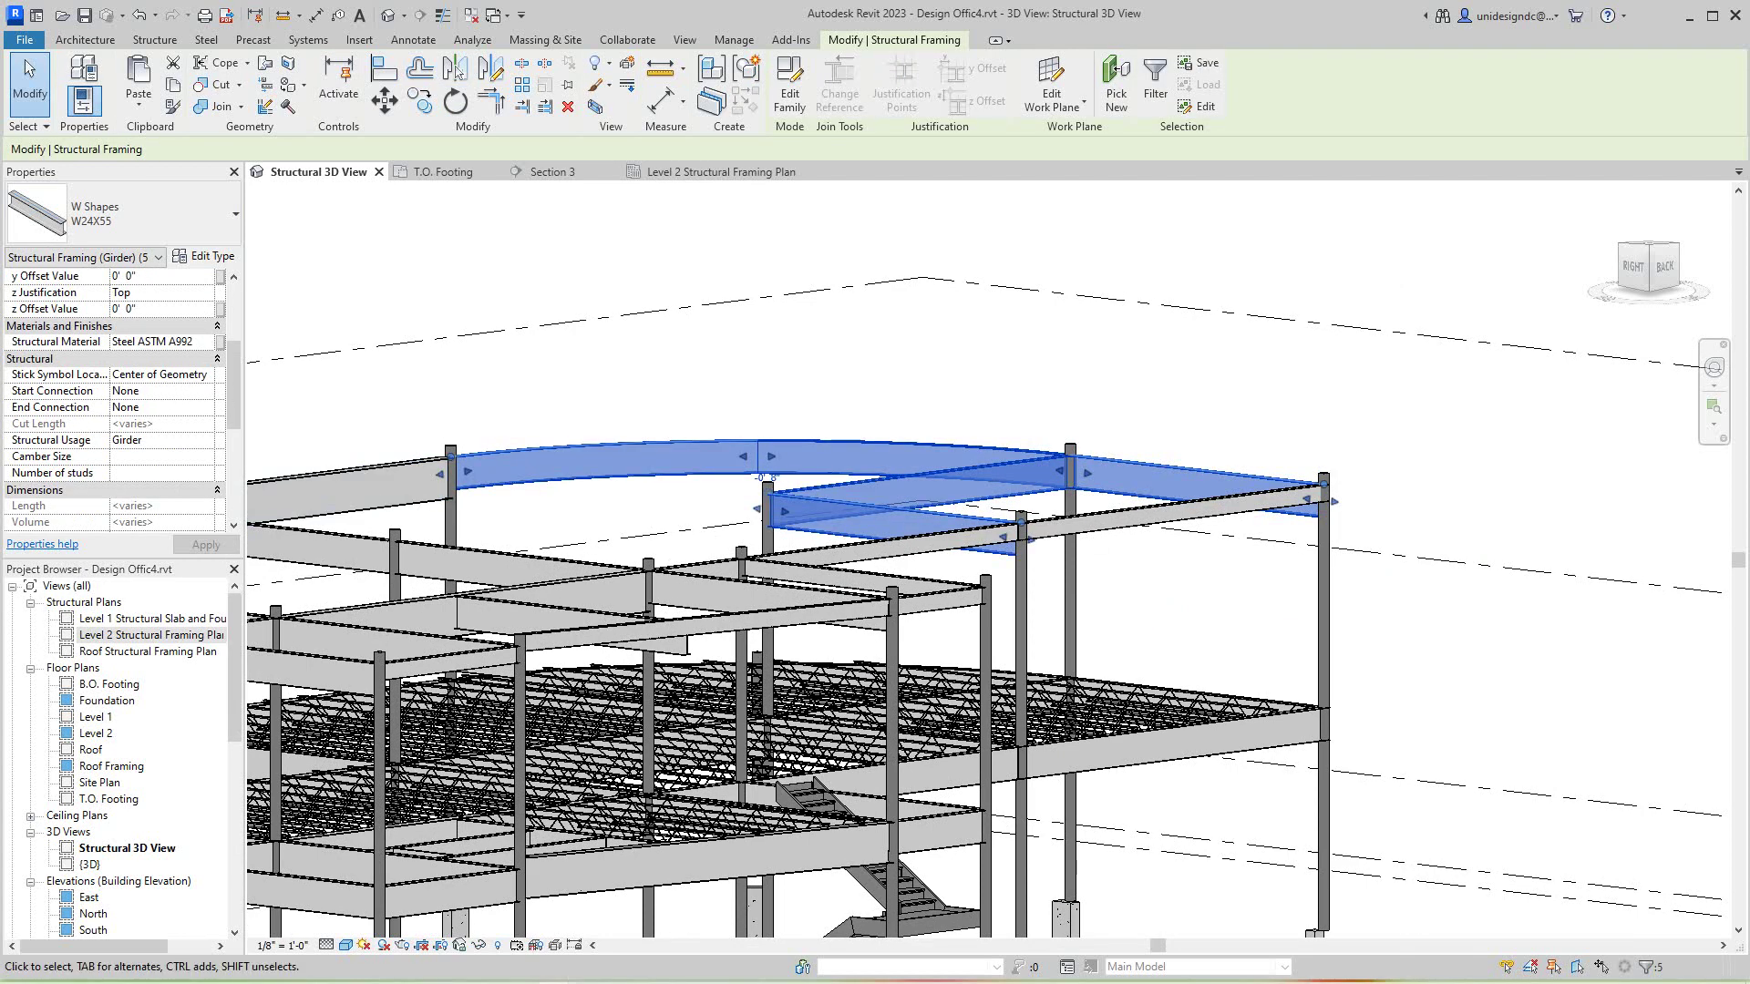
scroll(562, 499, down, 1)
middle_drag(563, 498, 641, 497)
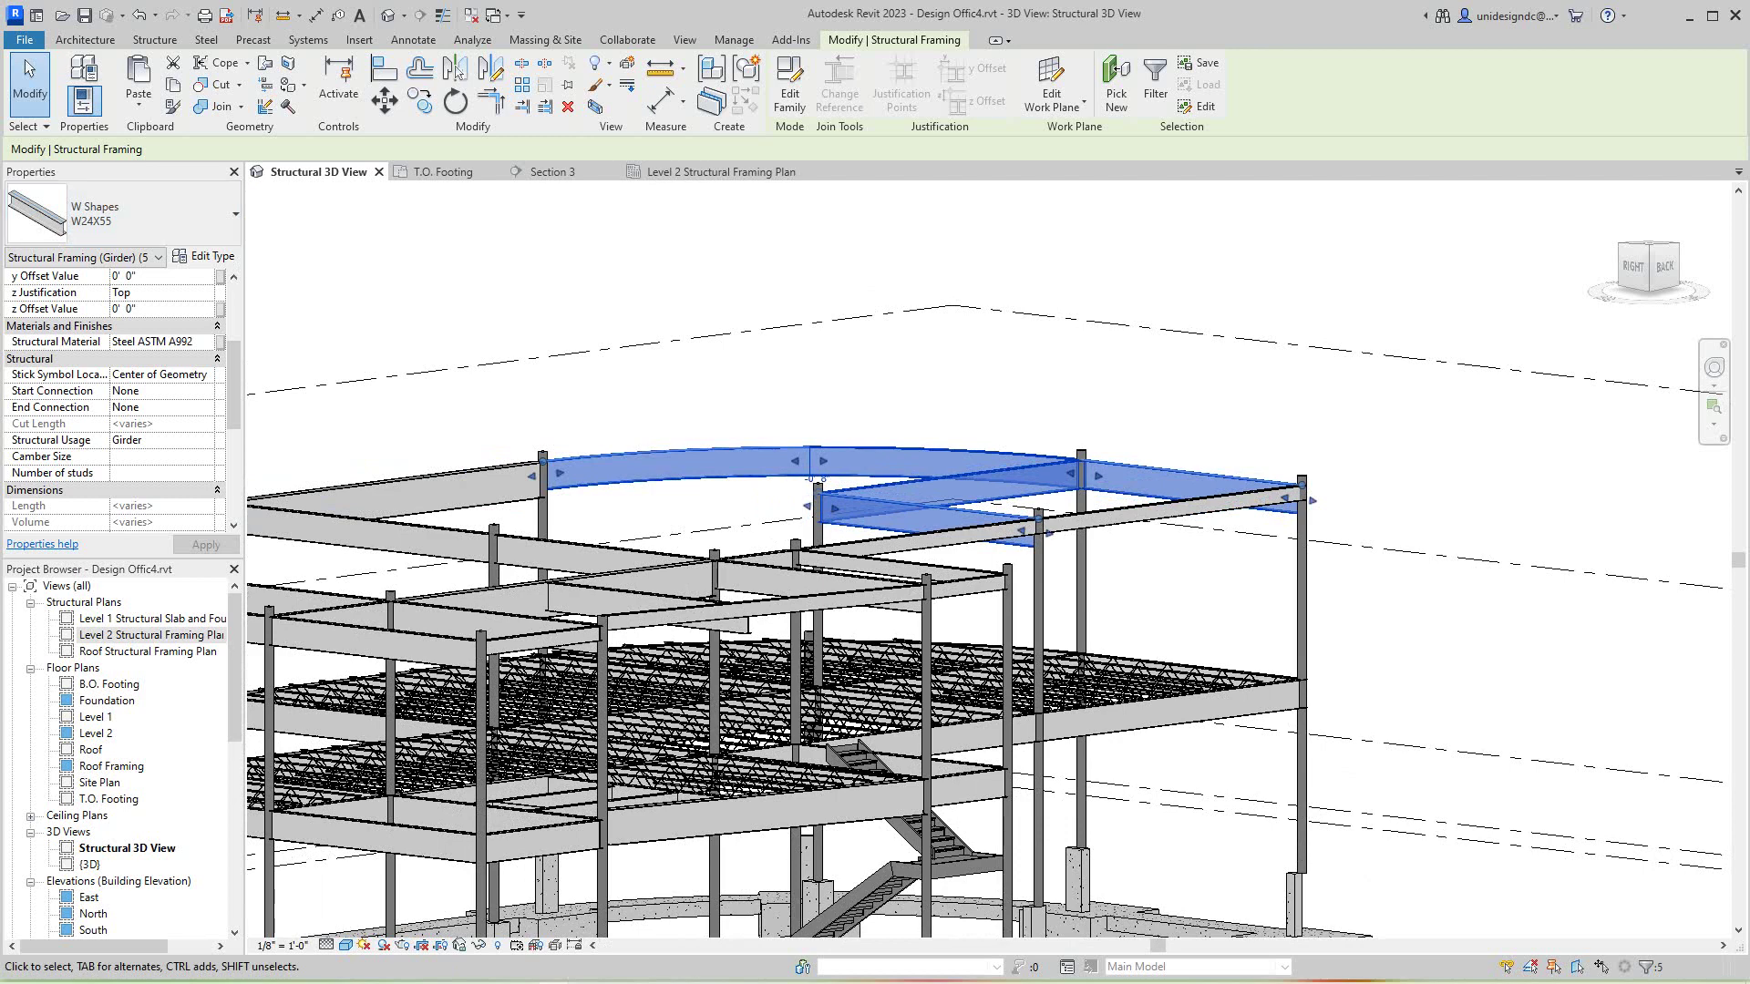
click(235, 214)
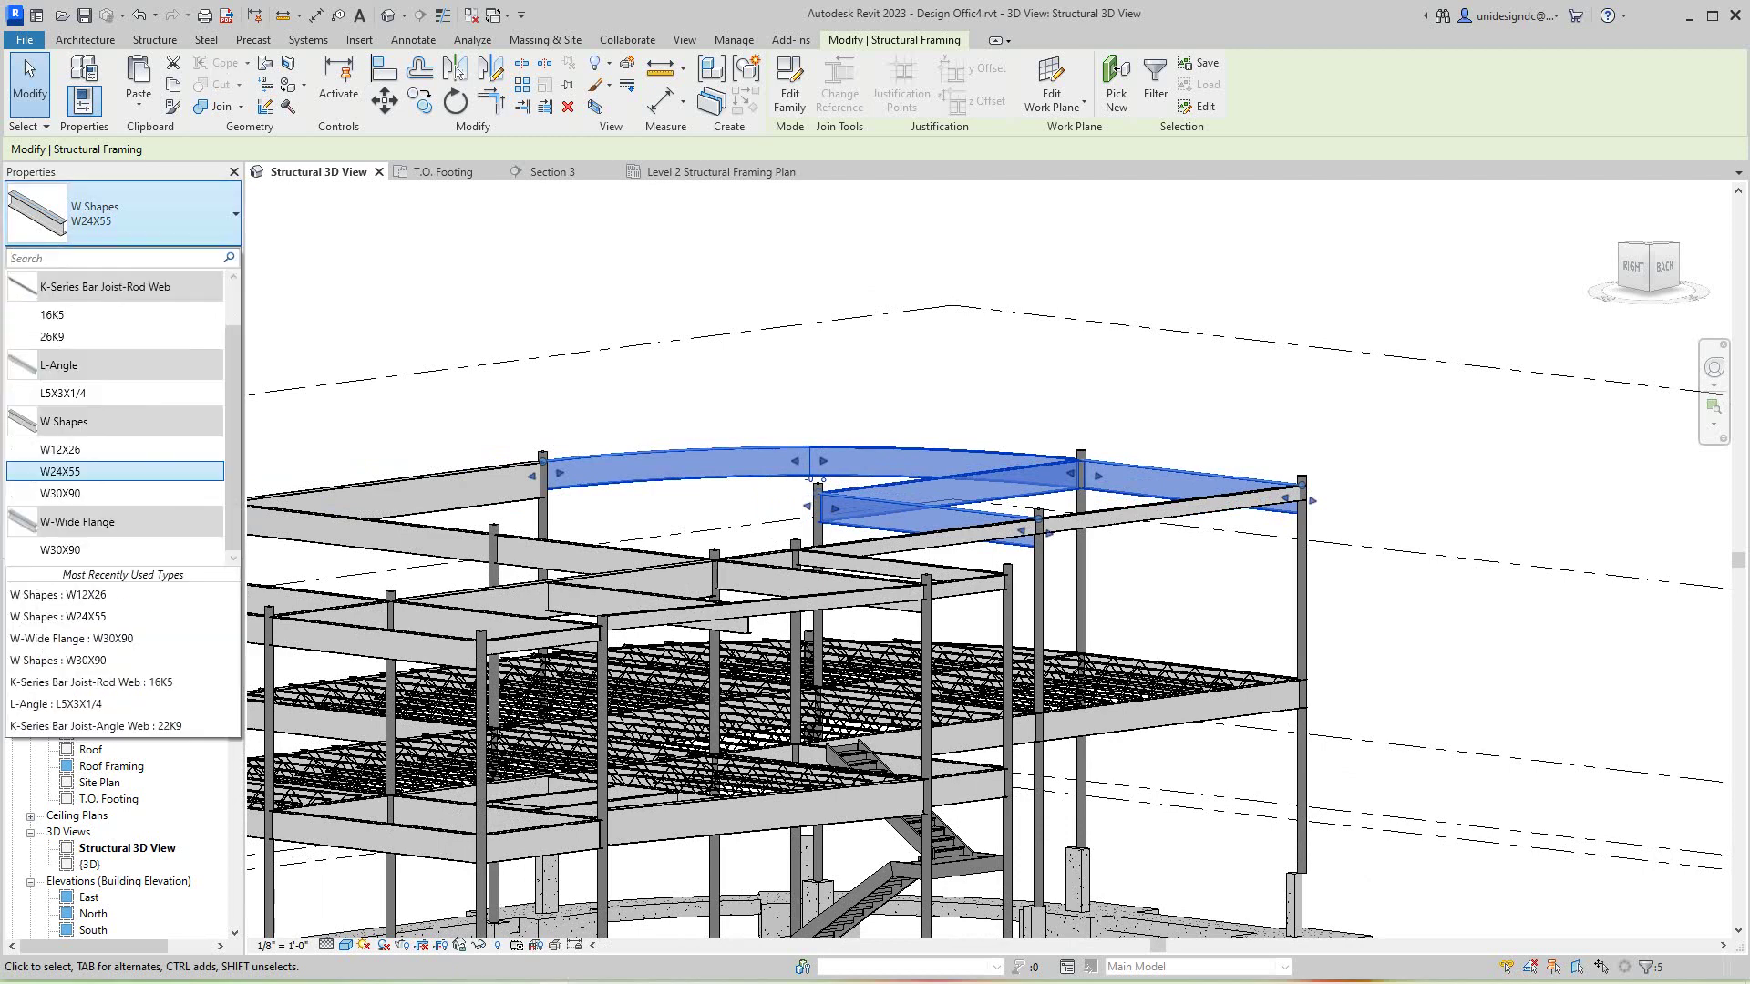
scroll(123, 419, up, 1)
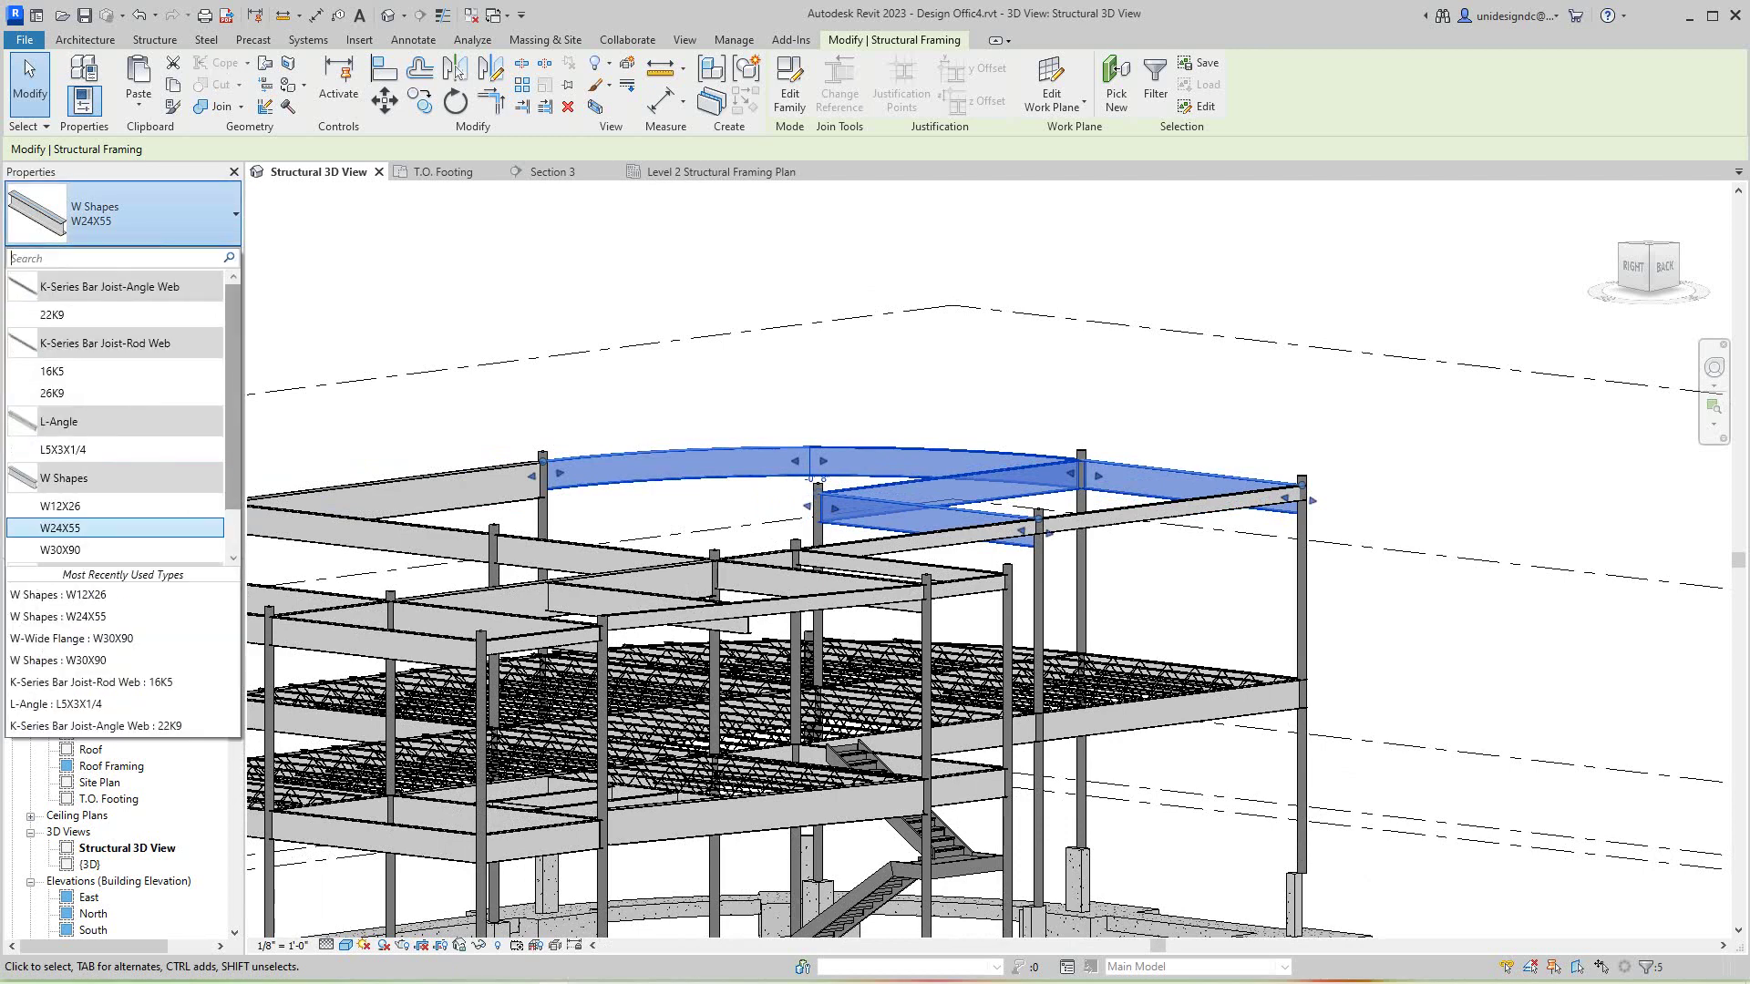
scroll(118, 456, down, 1)
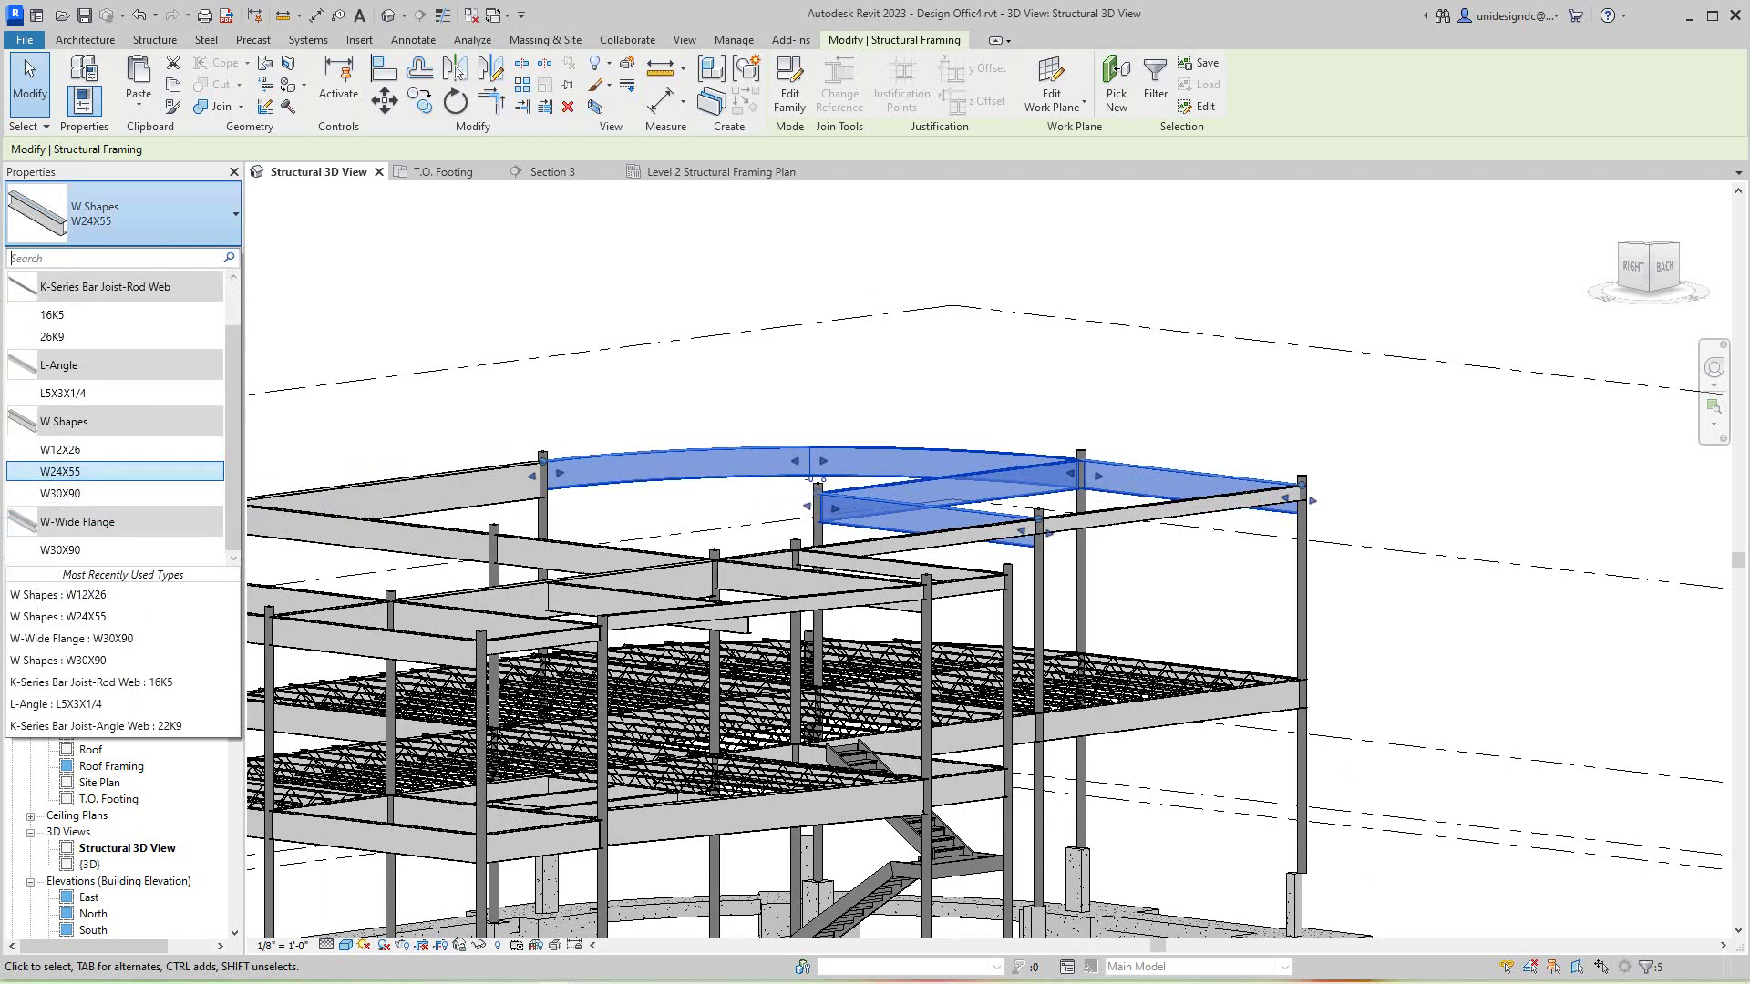
click(114, 450)
key(Escape)
scroll(662, 265, down, 1)
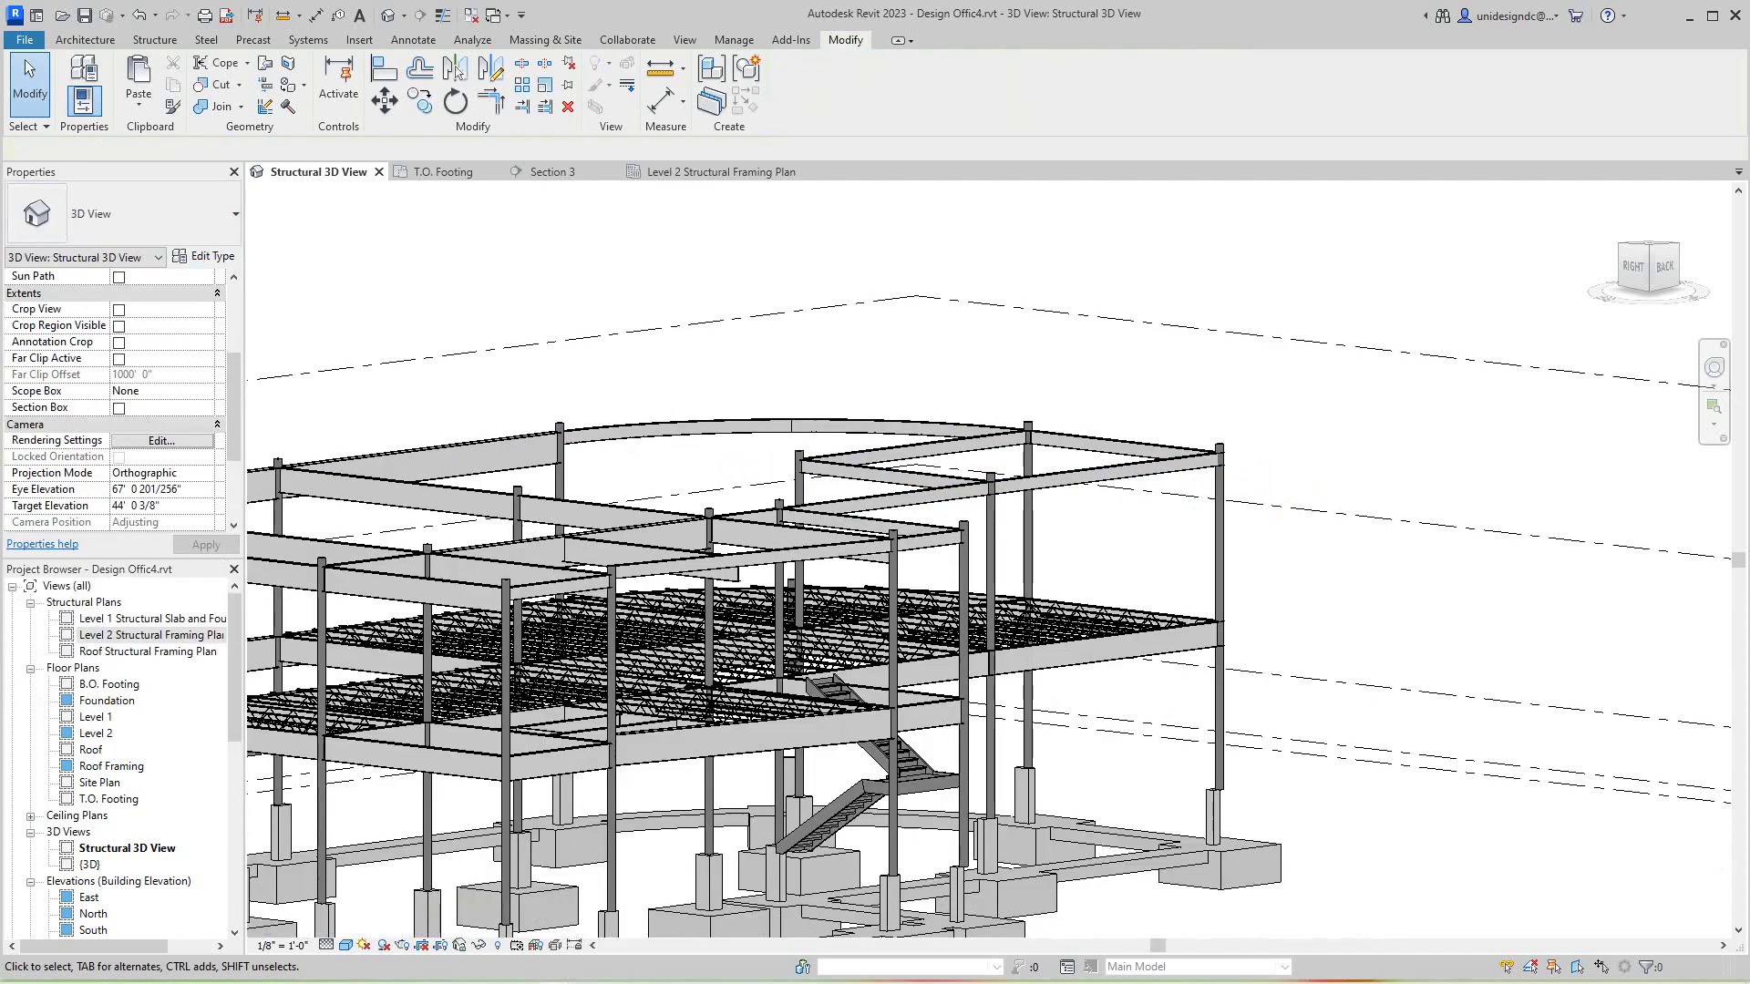
middle_drag(663, 264, 860, 296)
click(733, 483)
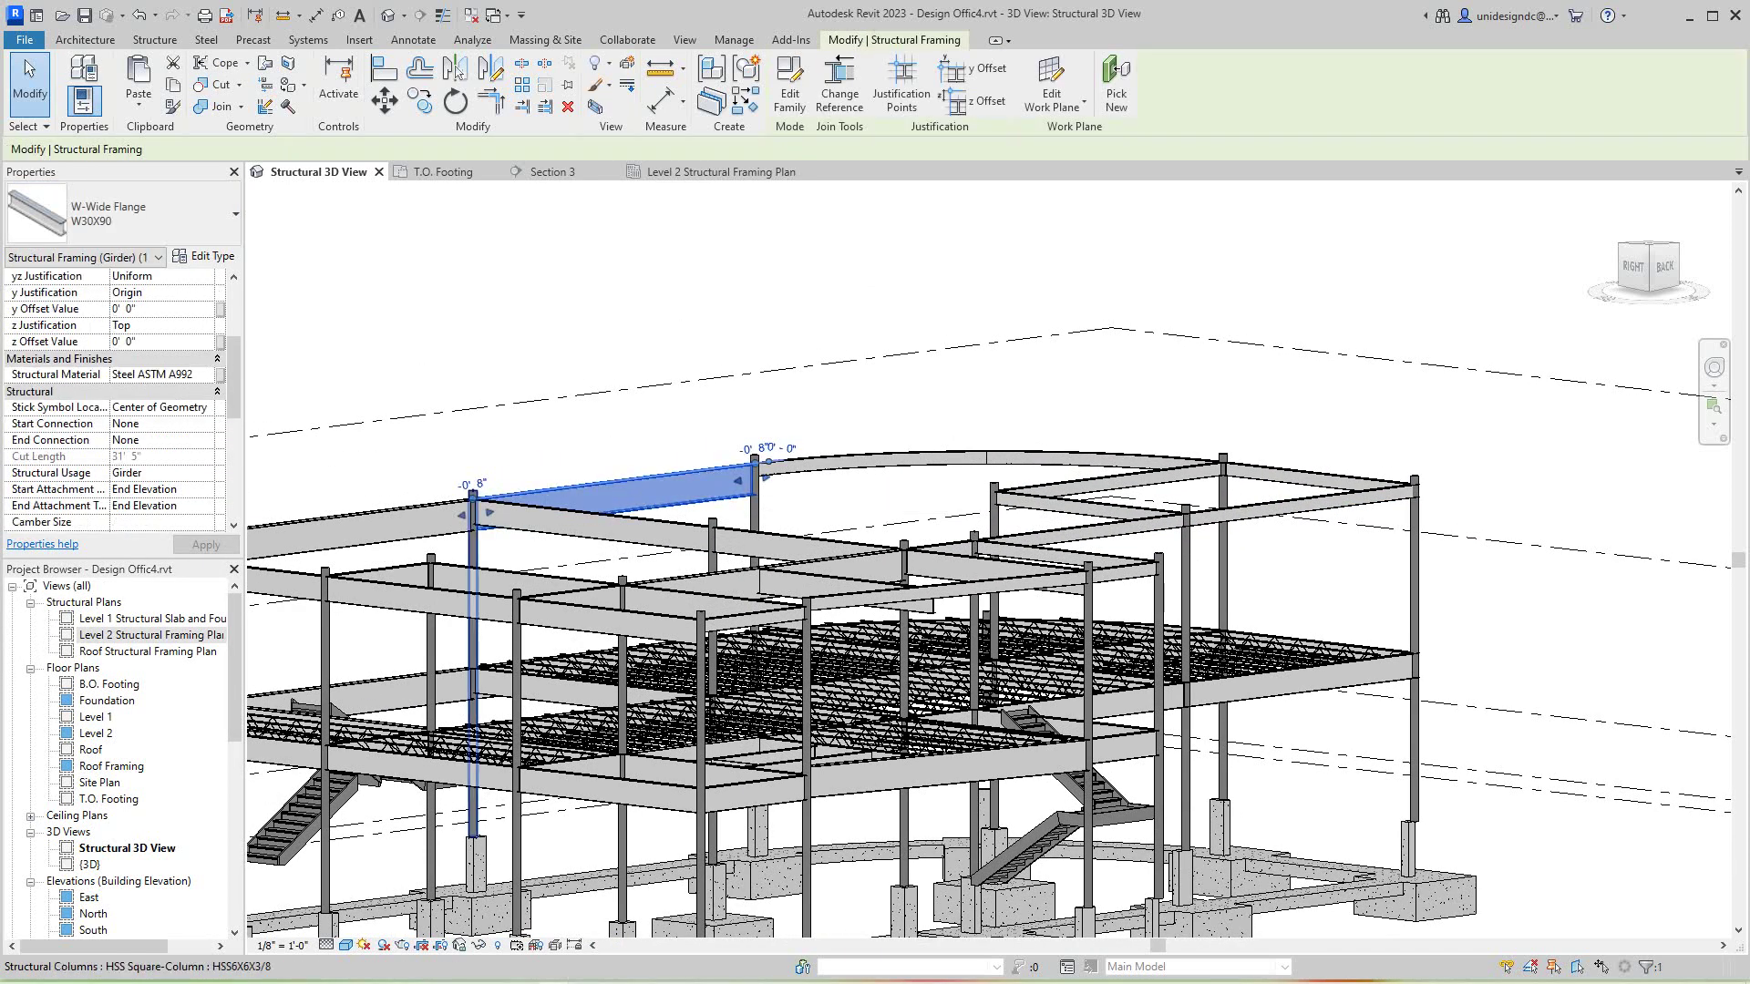
ctrl+click(383, 526)
ctrl+click(410, 597)
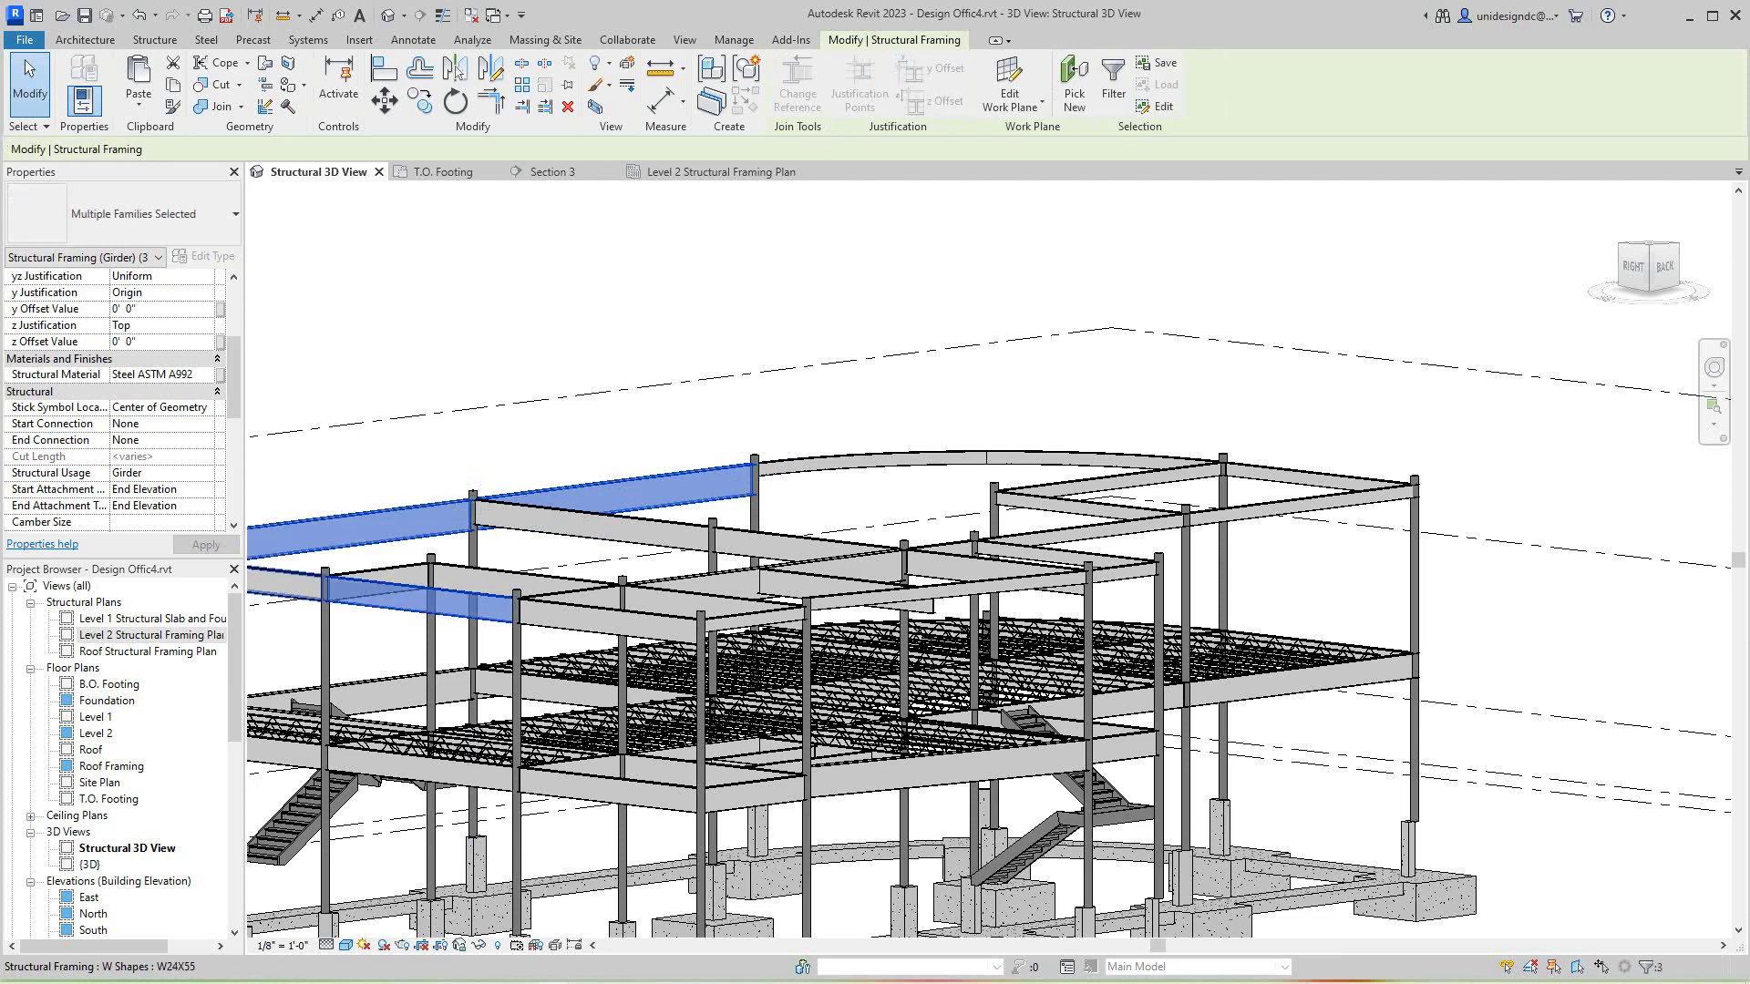
ctrl+click(287, 583)
ctrl+click(620, 527)
ctrl+click(808, 545)
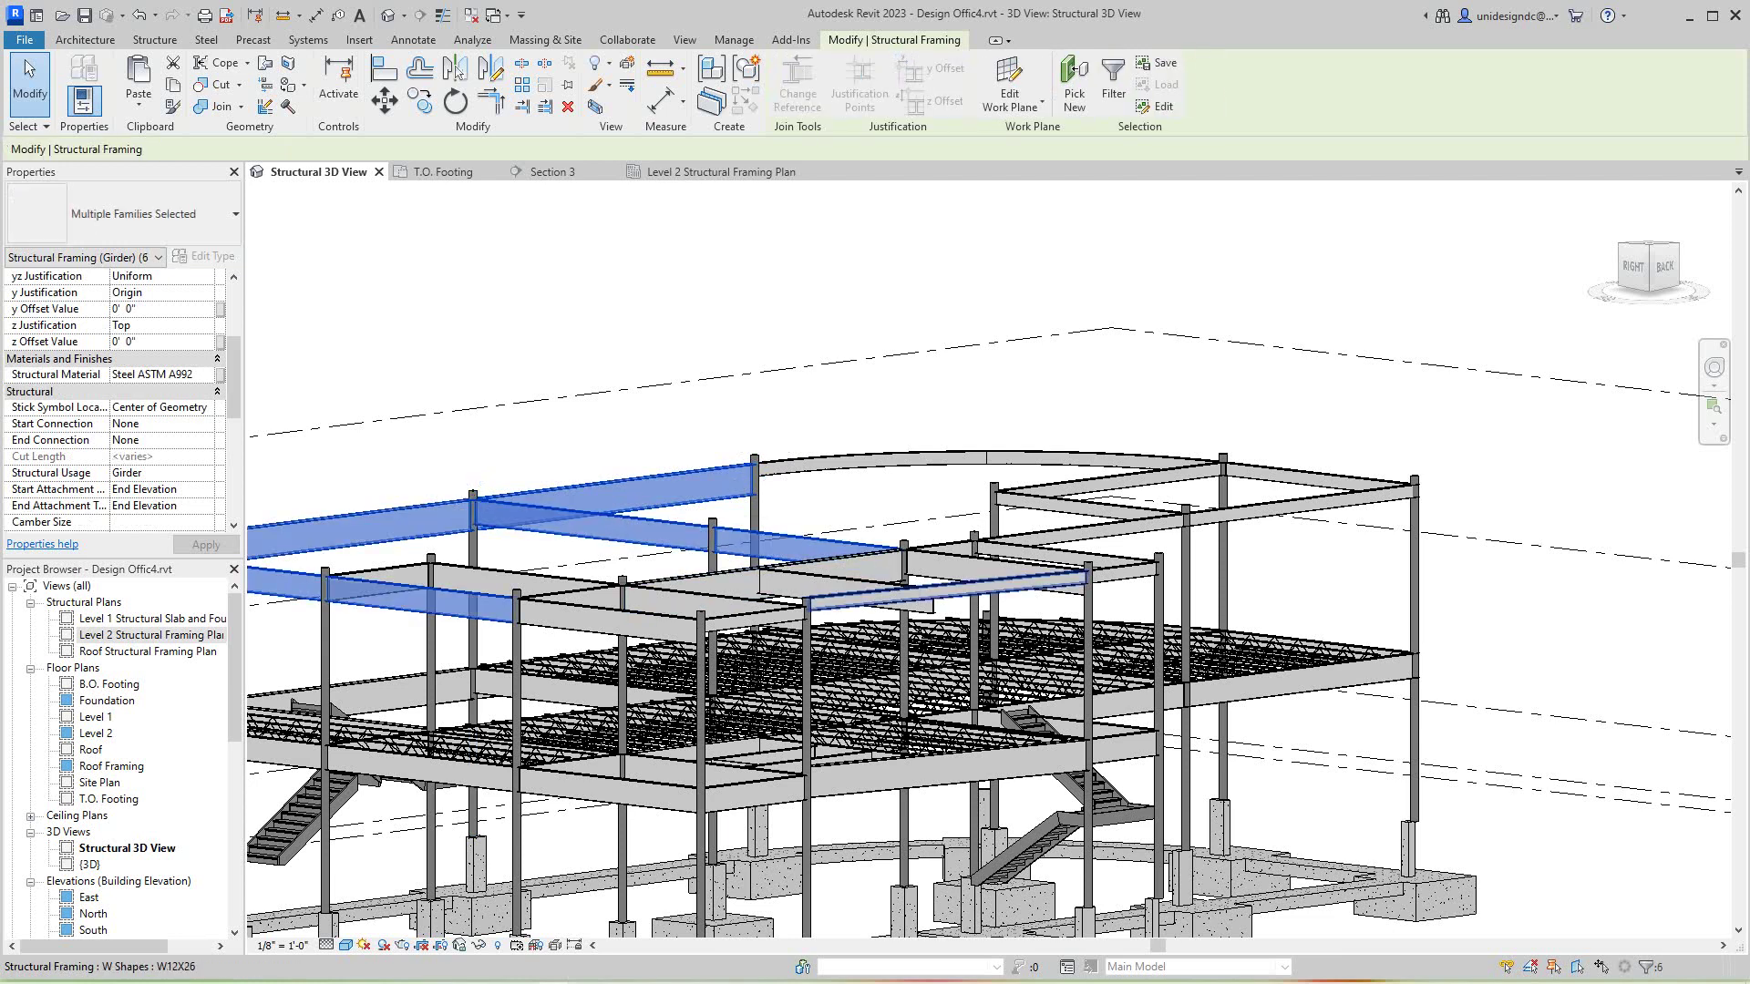
ctrl+click(996, 572)
ctrl+click(802, 569)
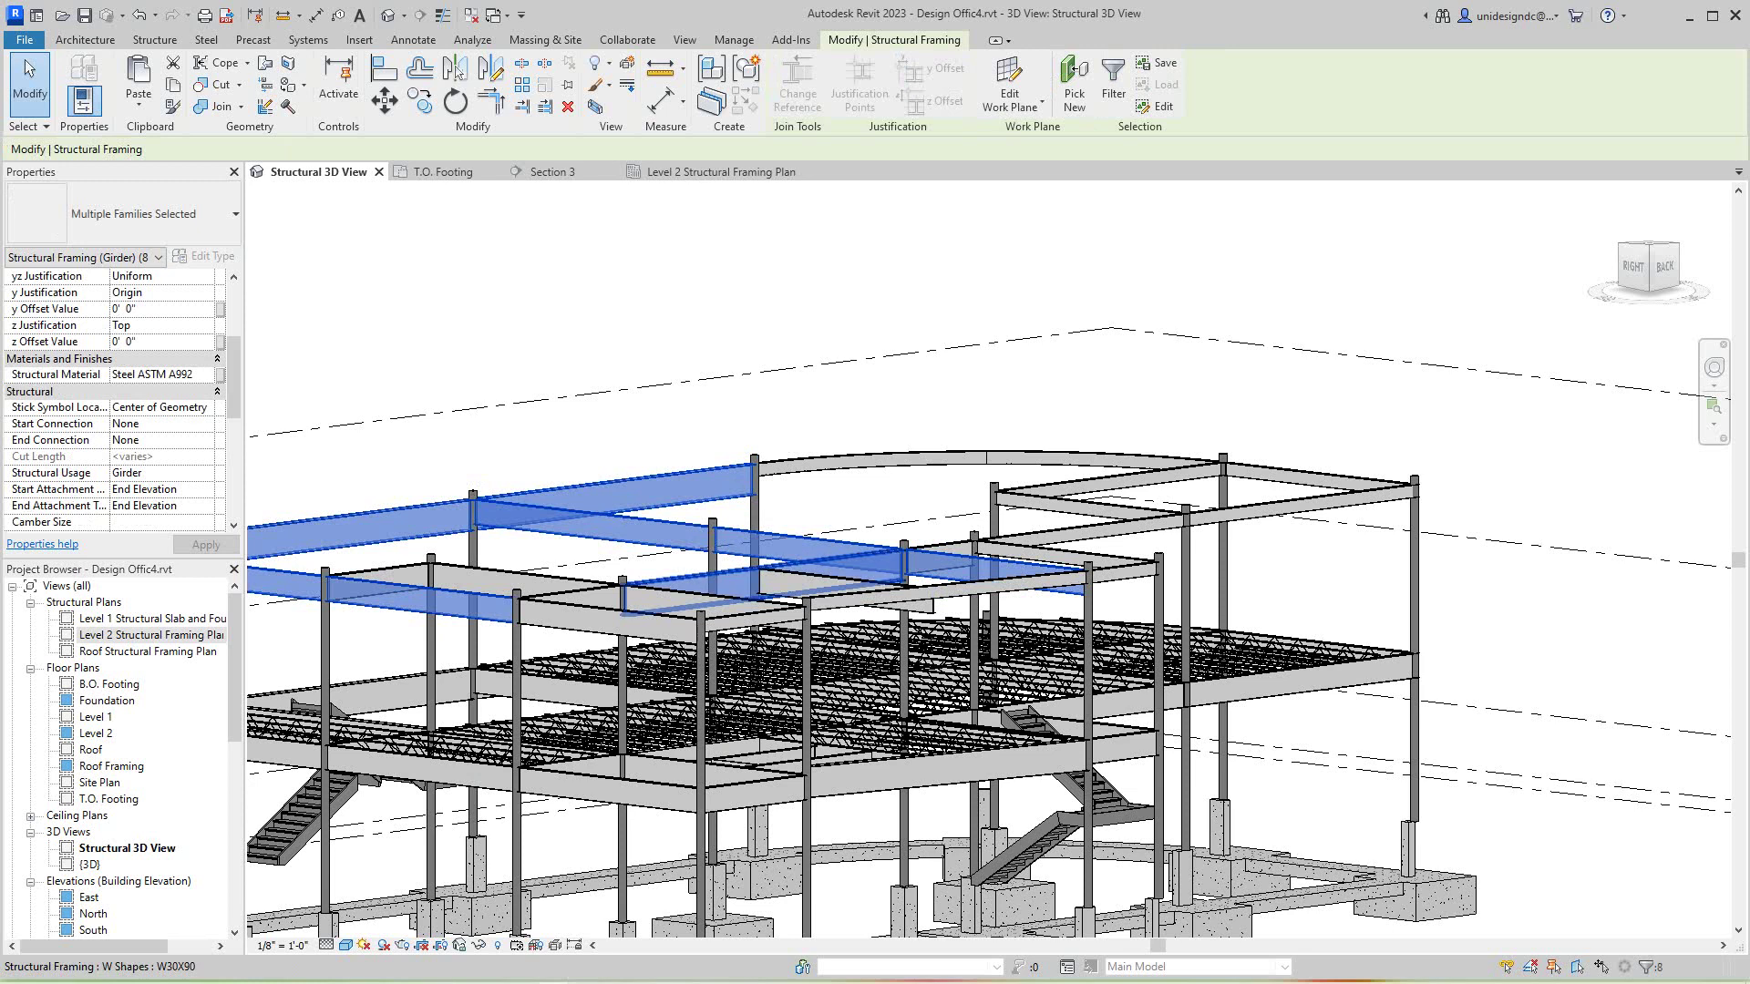
ctrl+click(570, 603)
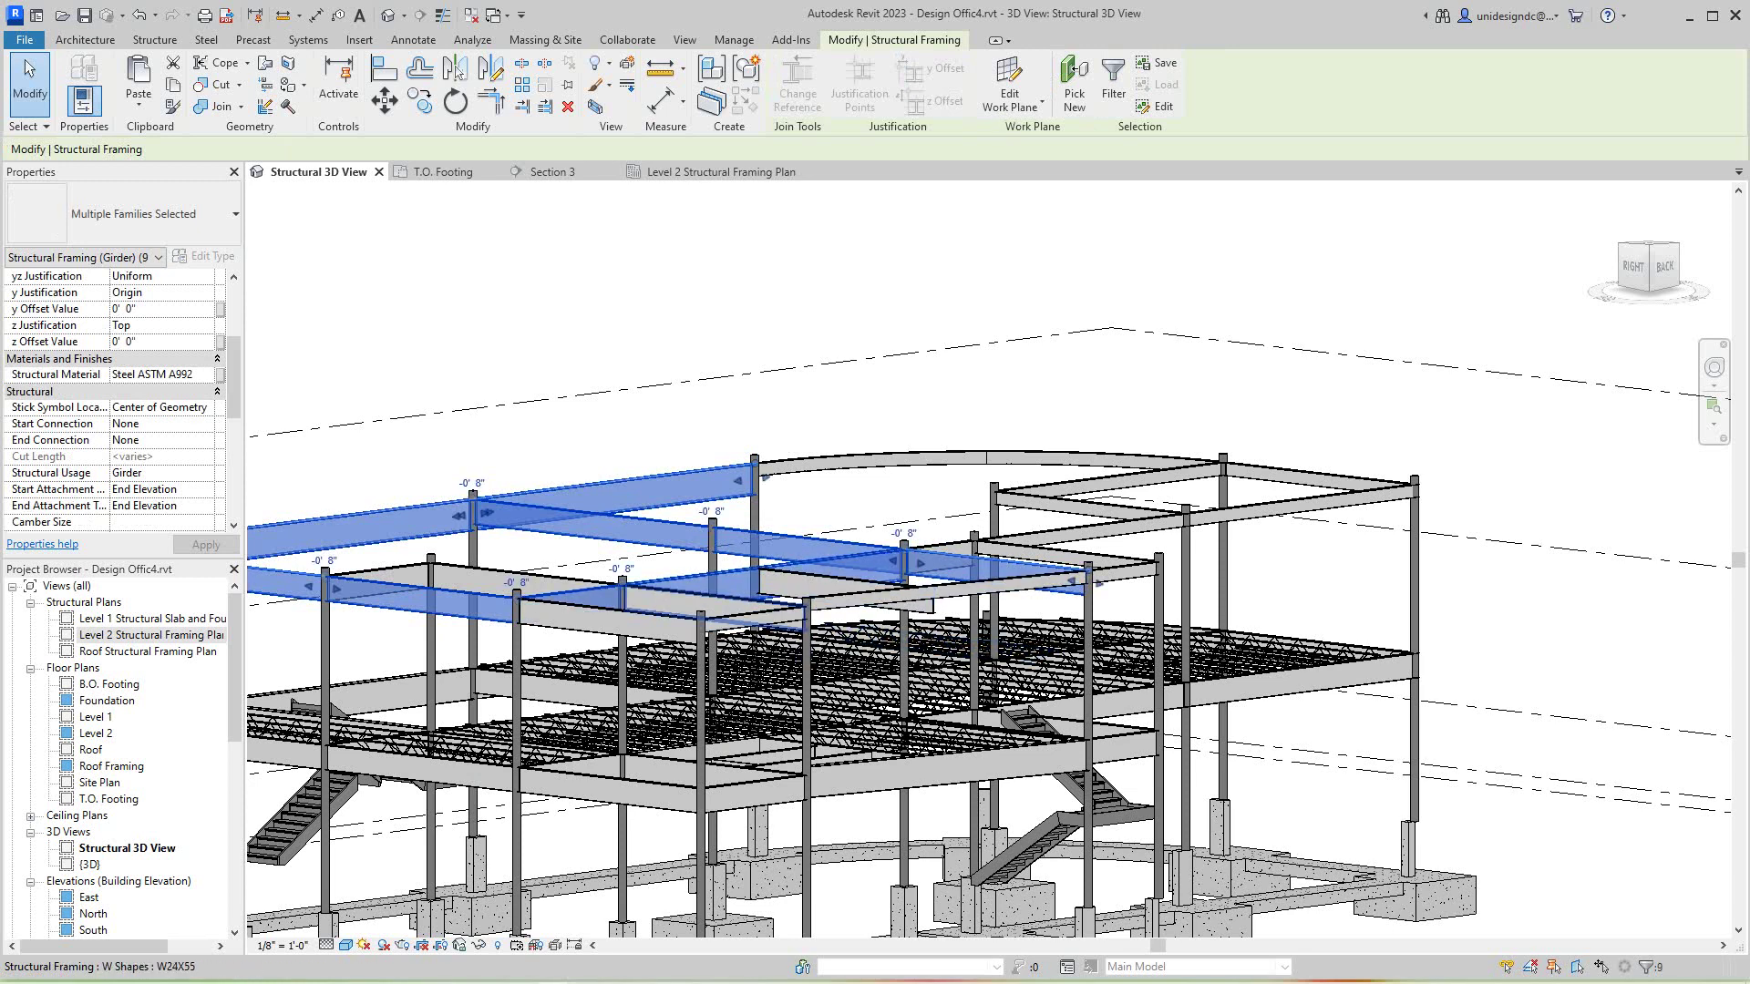
ctrl+click(715, 609)
ctrl+click(526, 583)
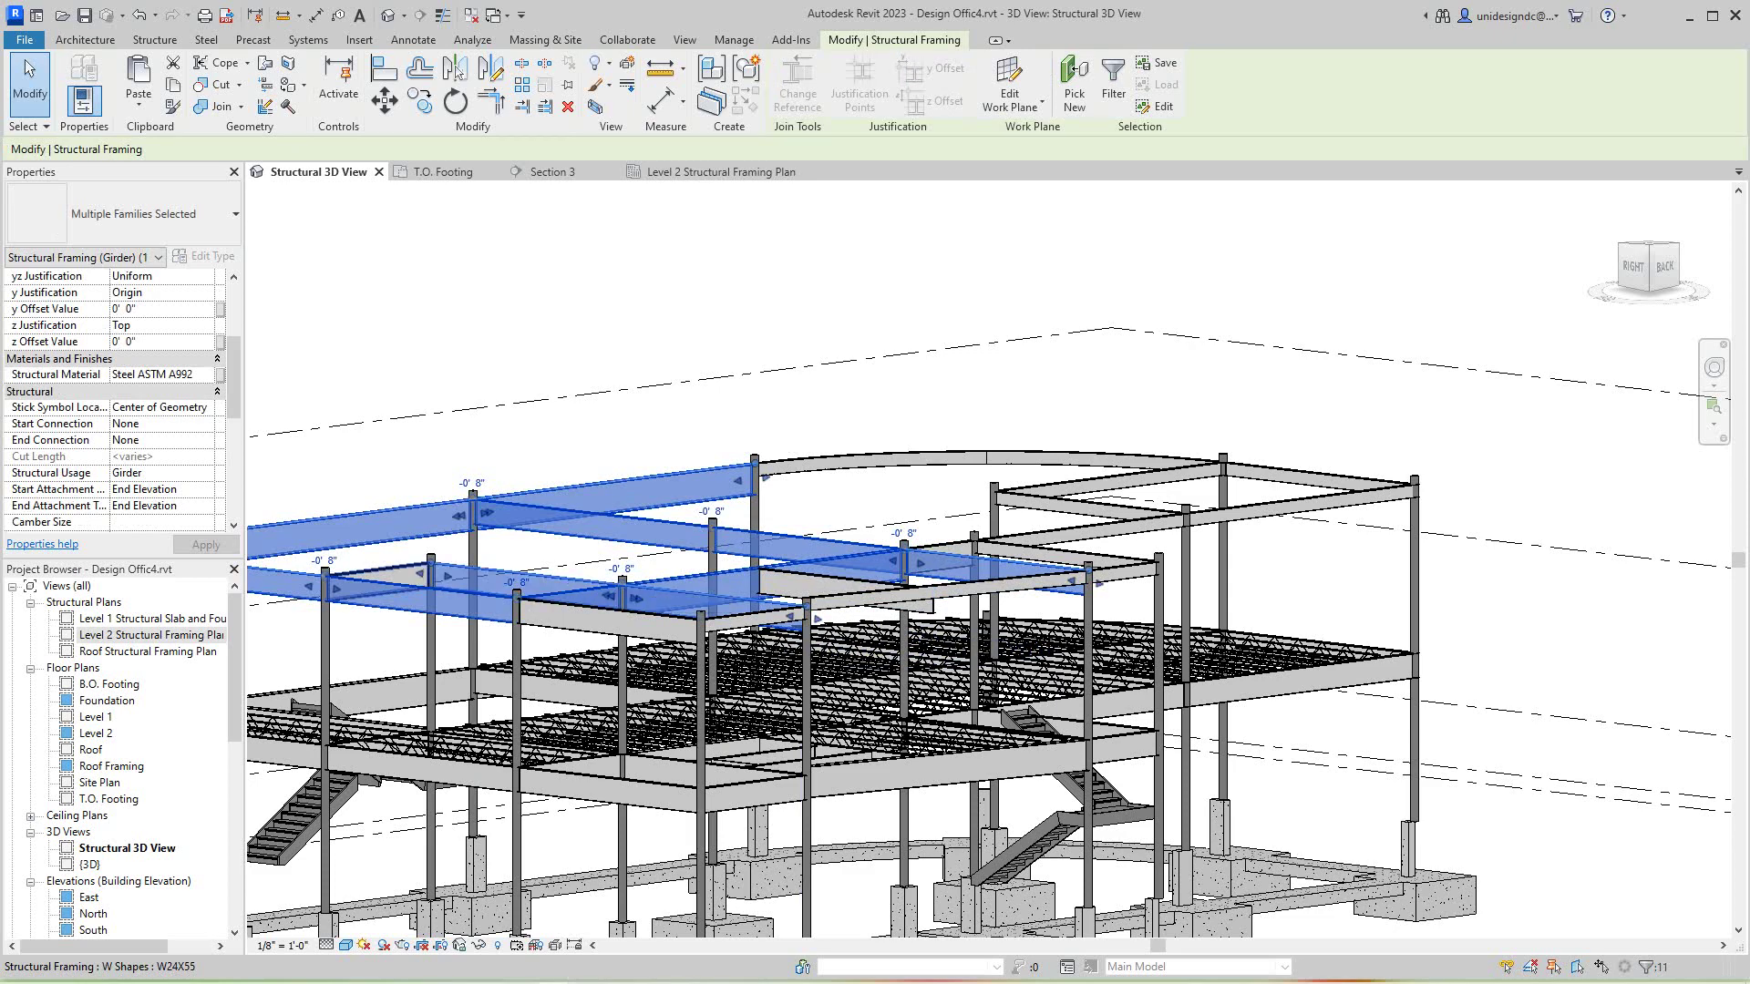
ctrl+click(378, 576)
ctrl+click(843, 591)
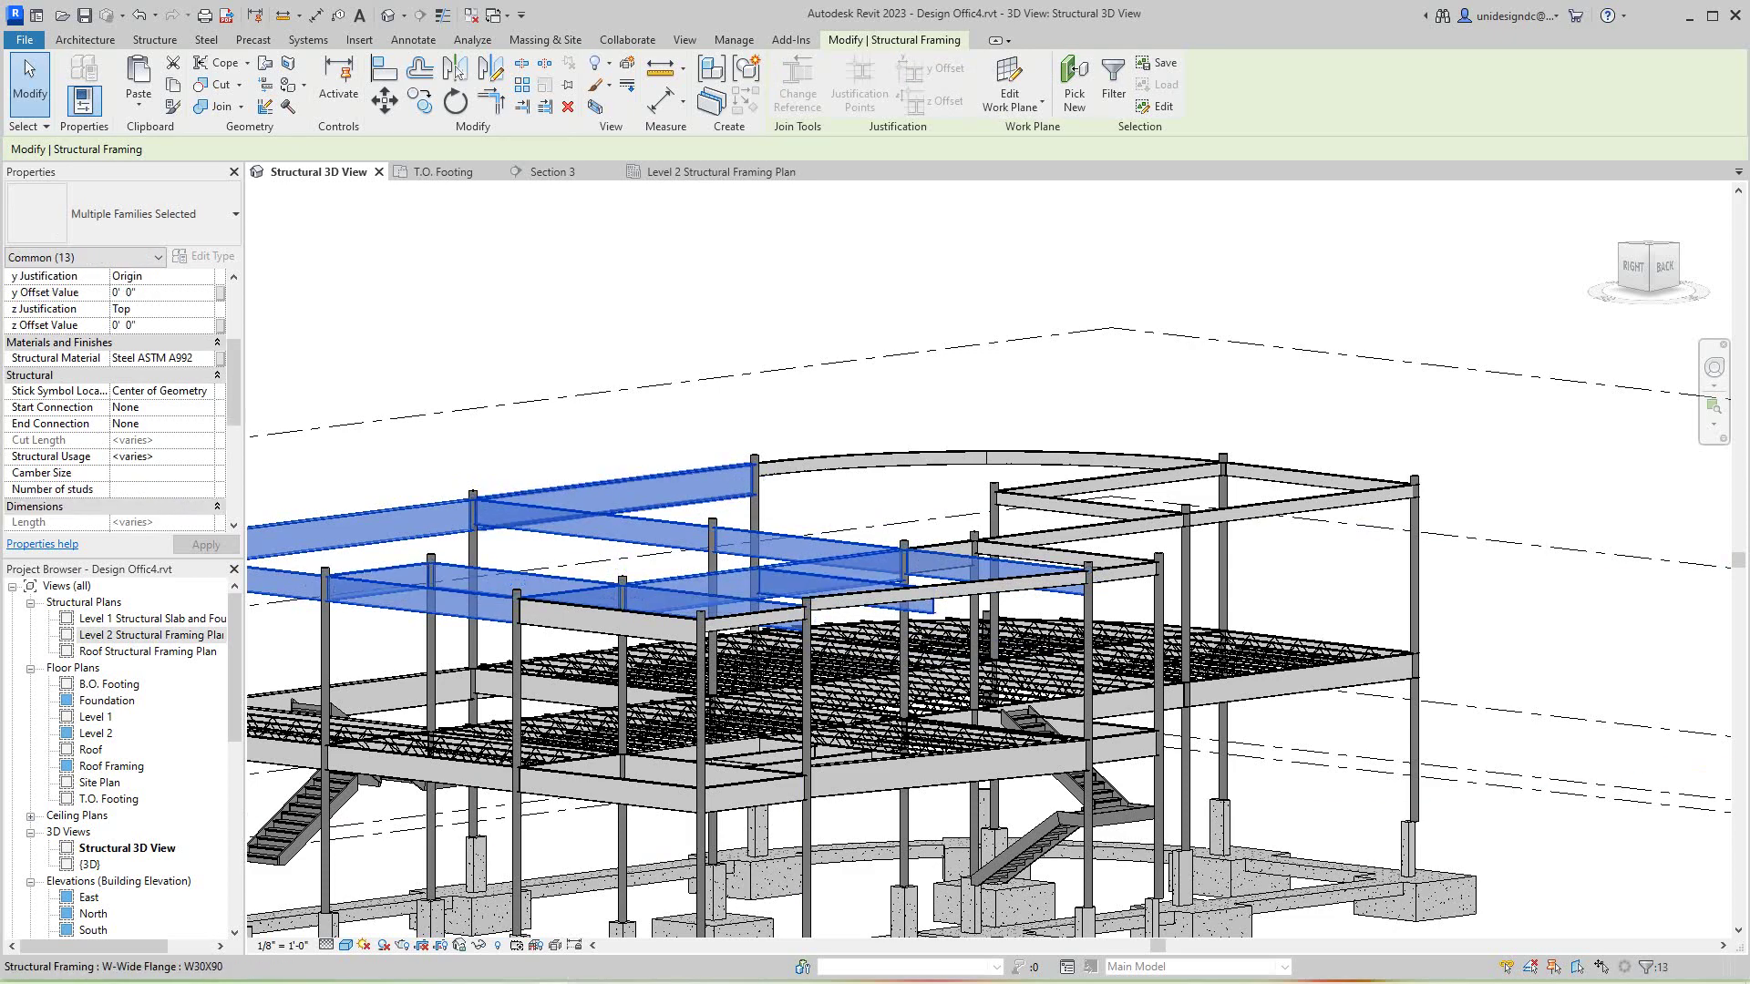
key(Escape)
Change the straight W30X90 roof girder on the front, next to the curved bay, to type W12X26.
scroll(331, 280, down, 2)
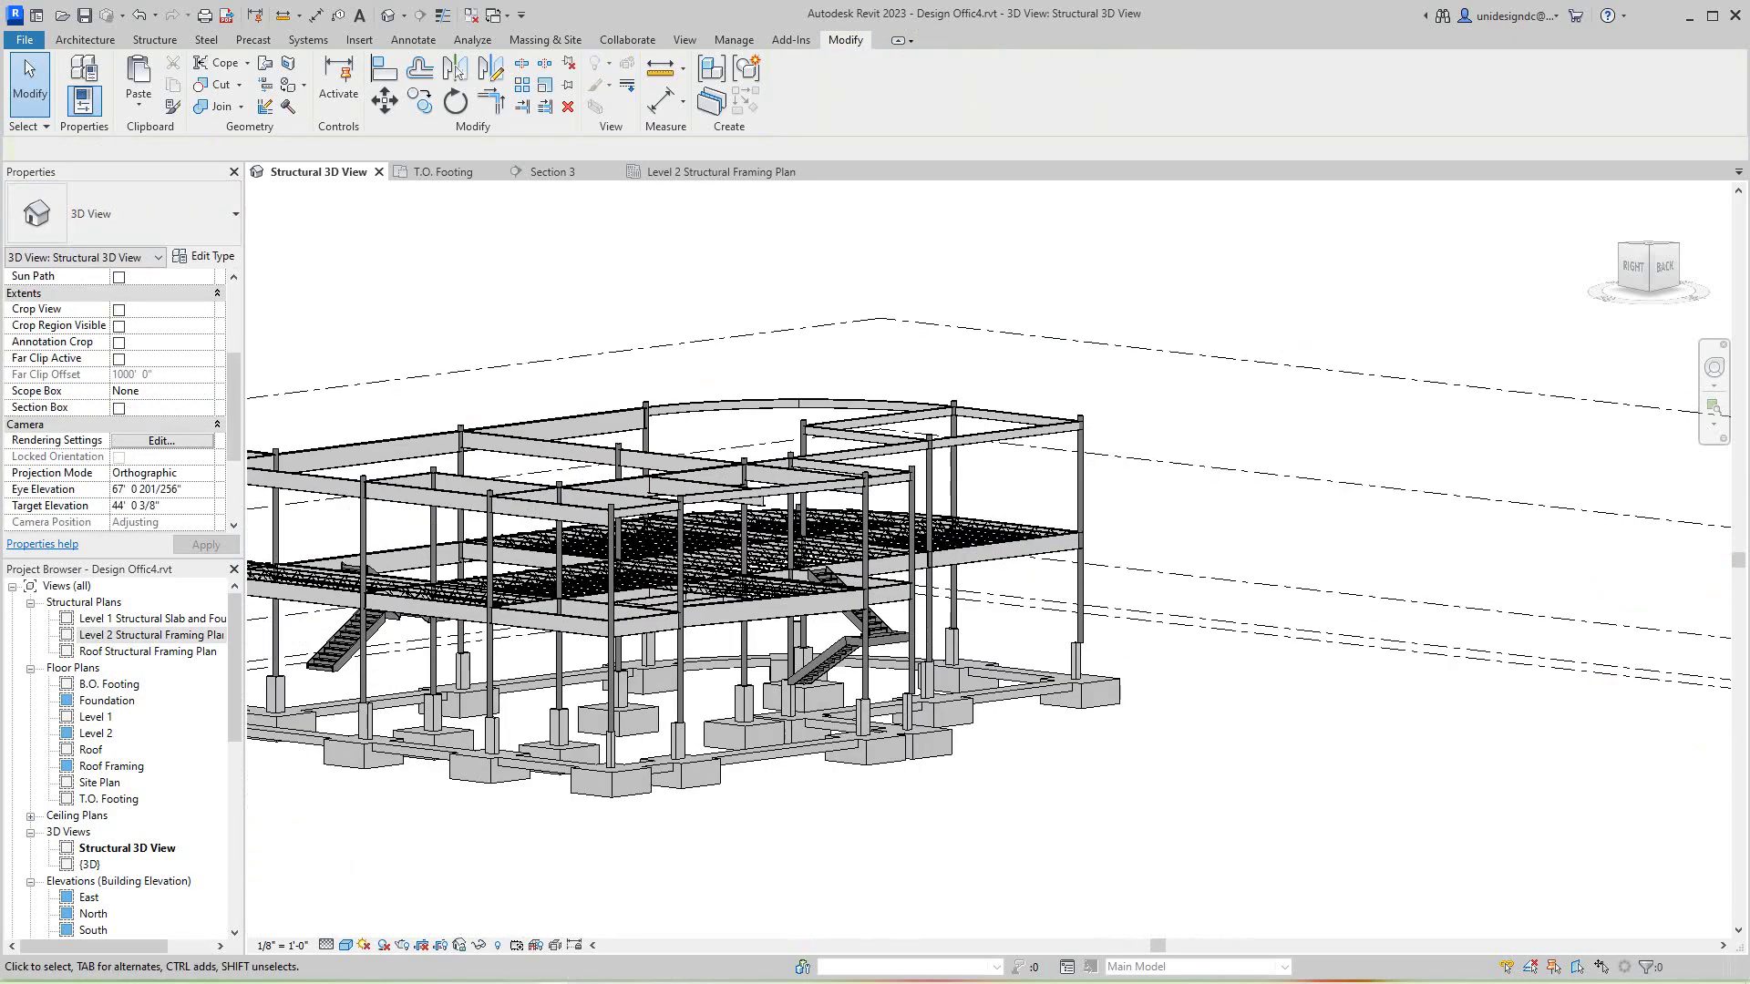
scroll(1007, 602, up, 1)
scroll(608, 386, down, 5)
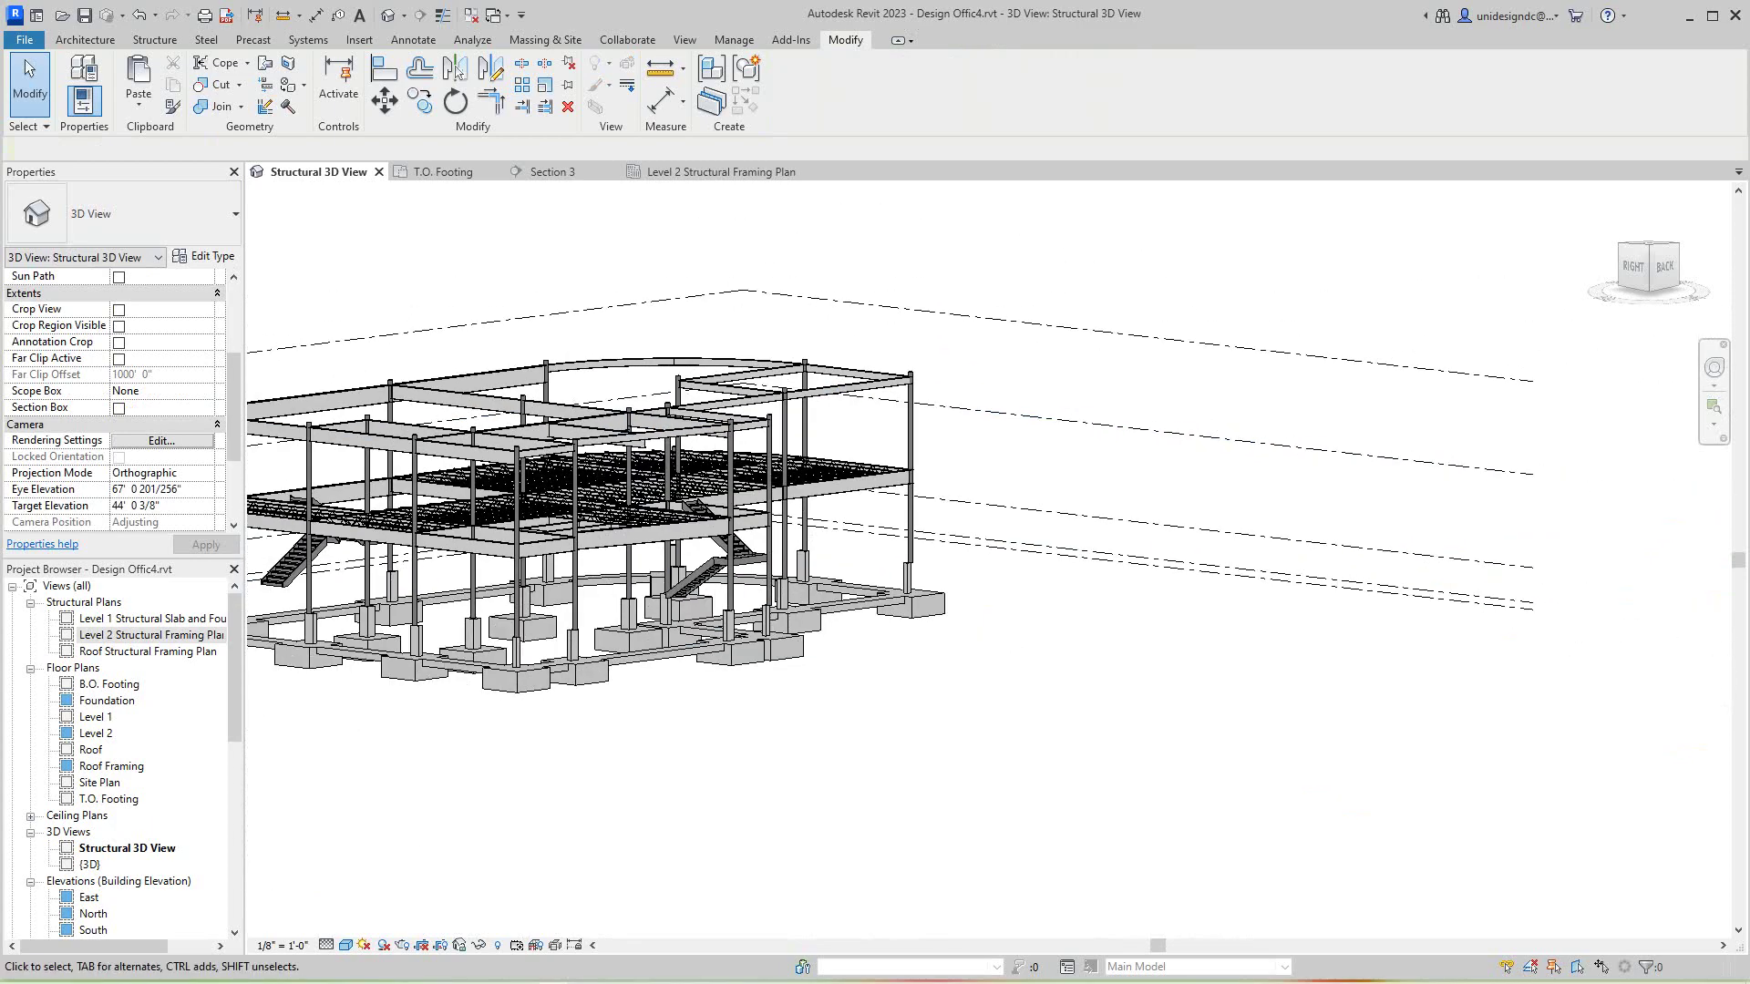
scroll(609, 368, up, 1)
middle_drag(608, 368, 948, 369)
scroll(639, 377, down, 1)
scroll(939, 497, down, 3)
middle_drag(938, 497, 1007, 560)
scroll(640, 533, up, 4)
middle_drag(640, 538, 804, 516)
scroll(804, 515, up, 1)
click(793, 463)
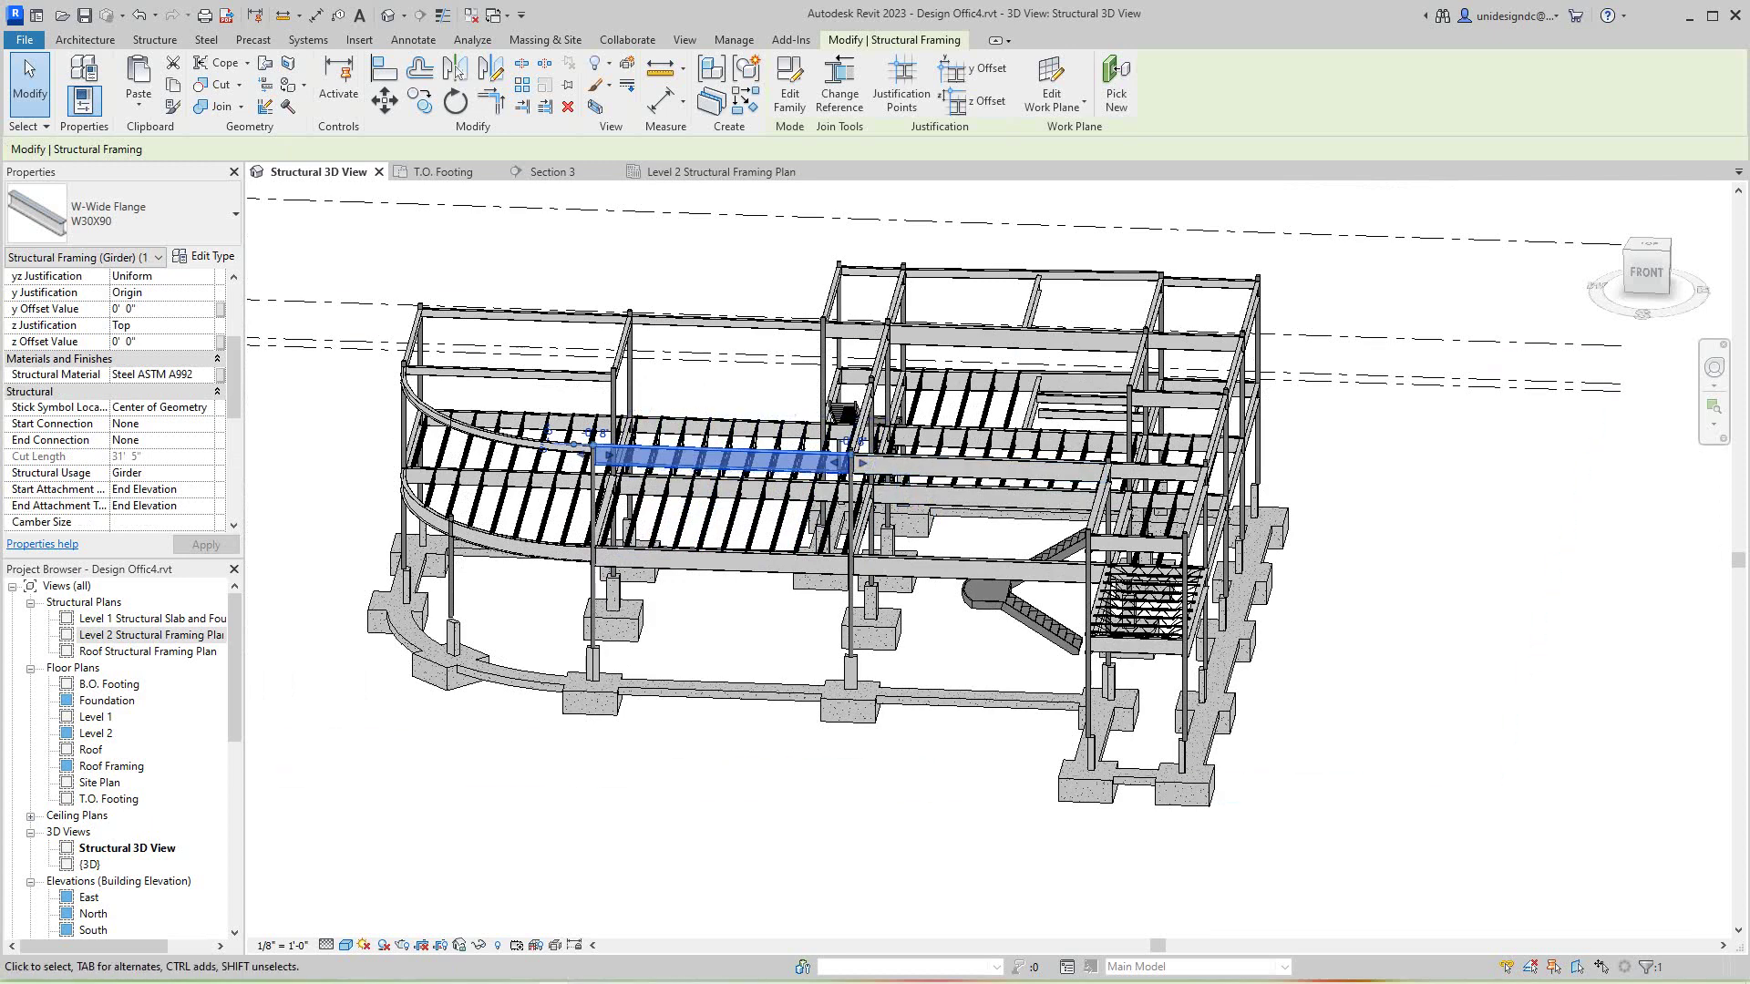
click(182, 219)
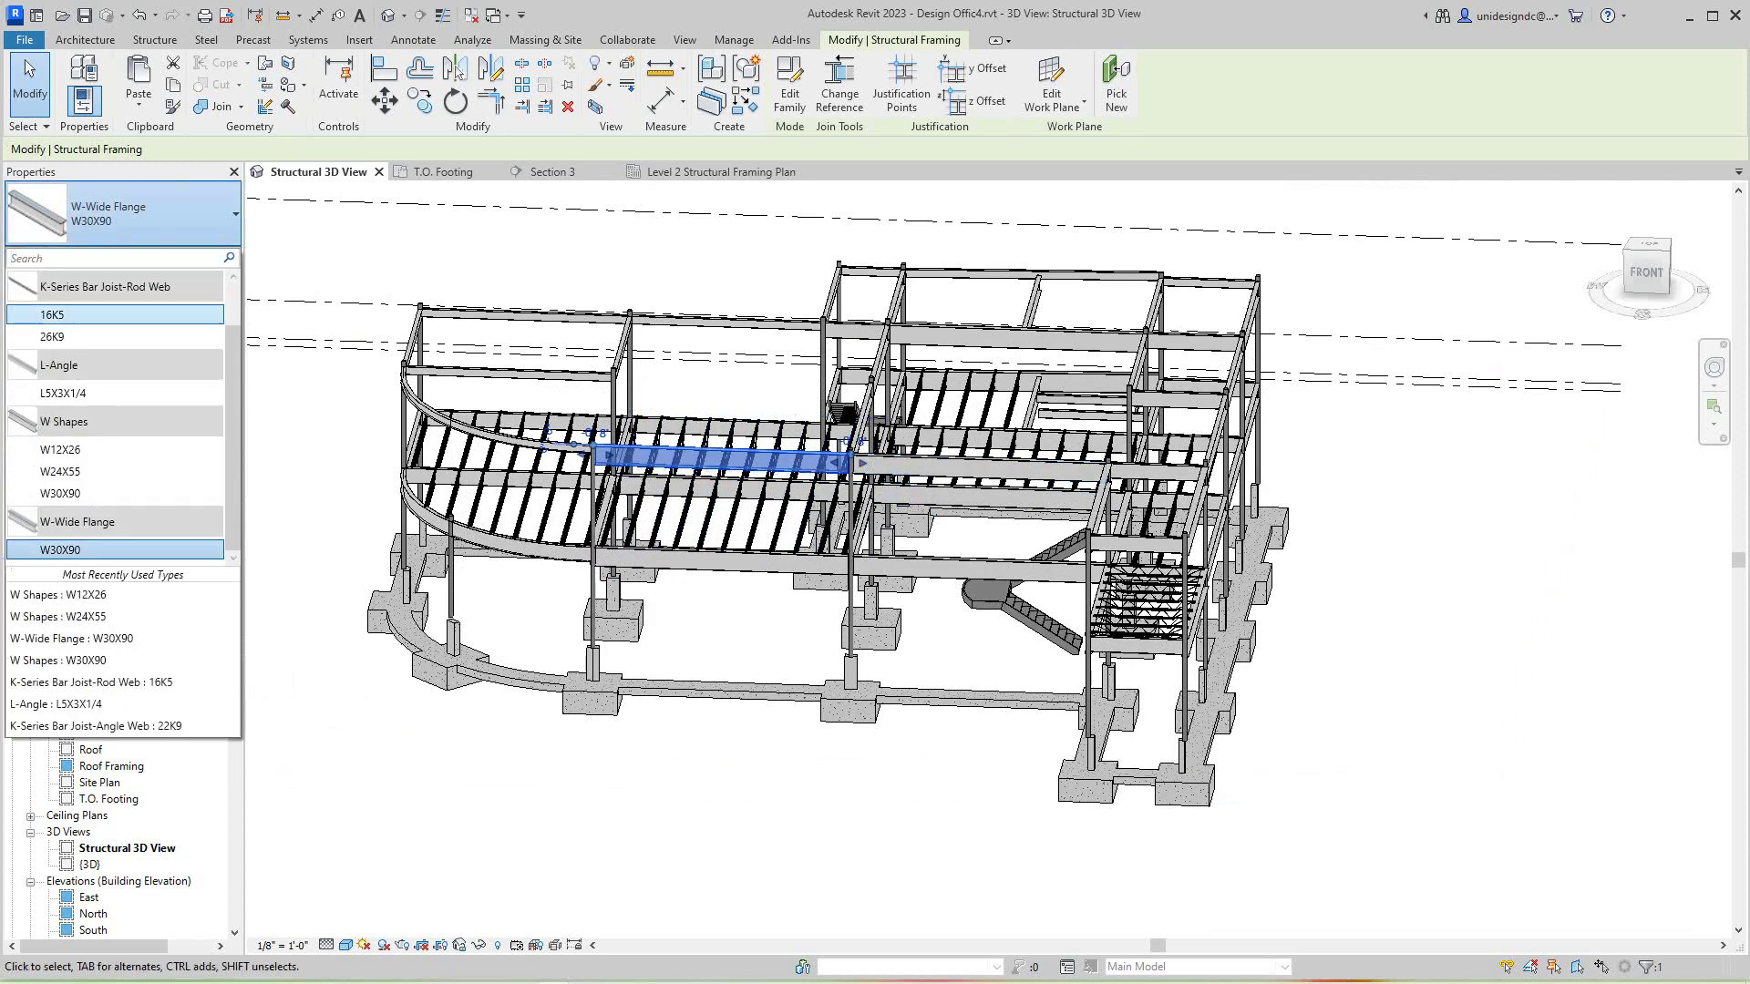
scroll(118, 449, up, 1)
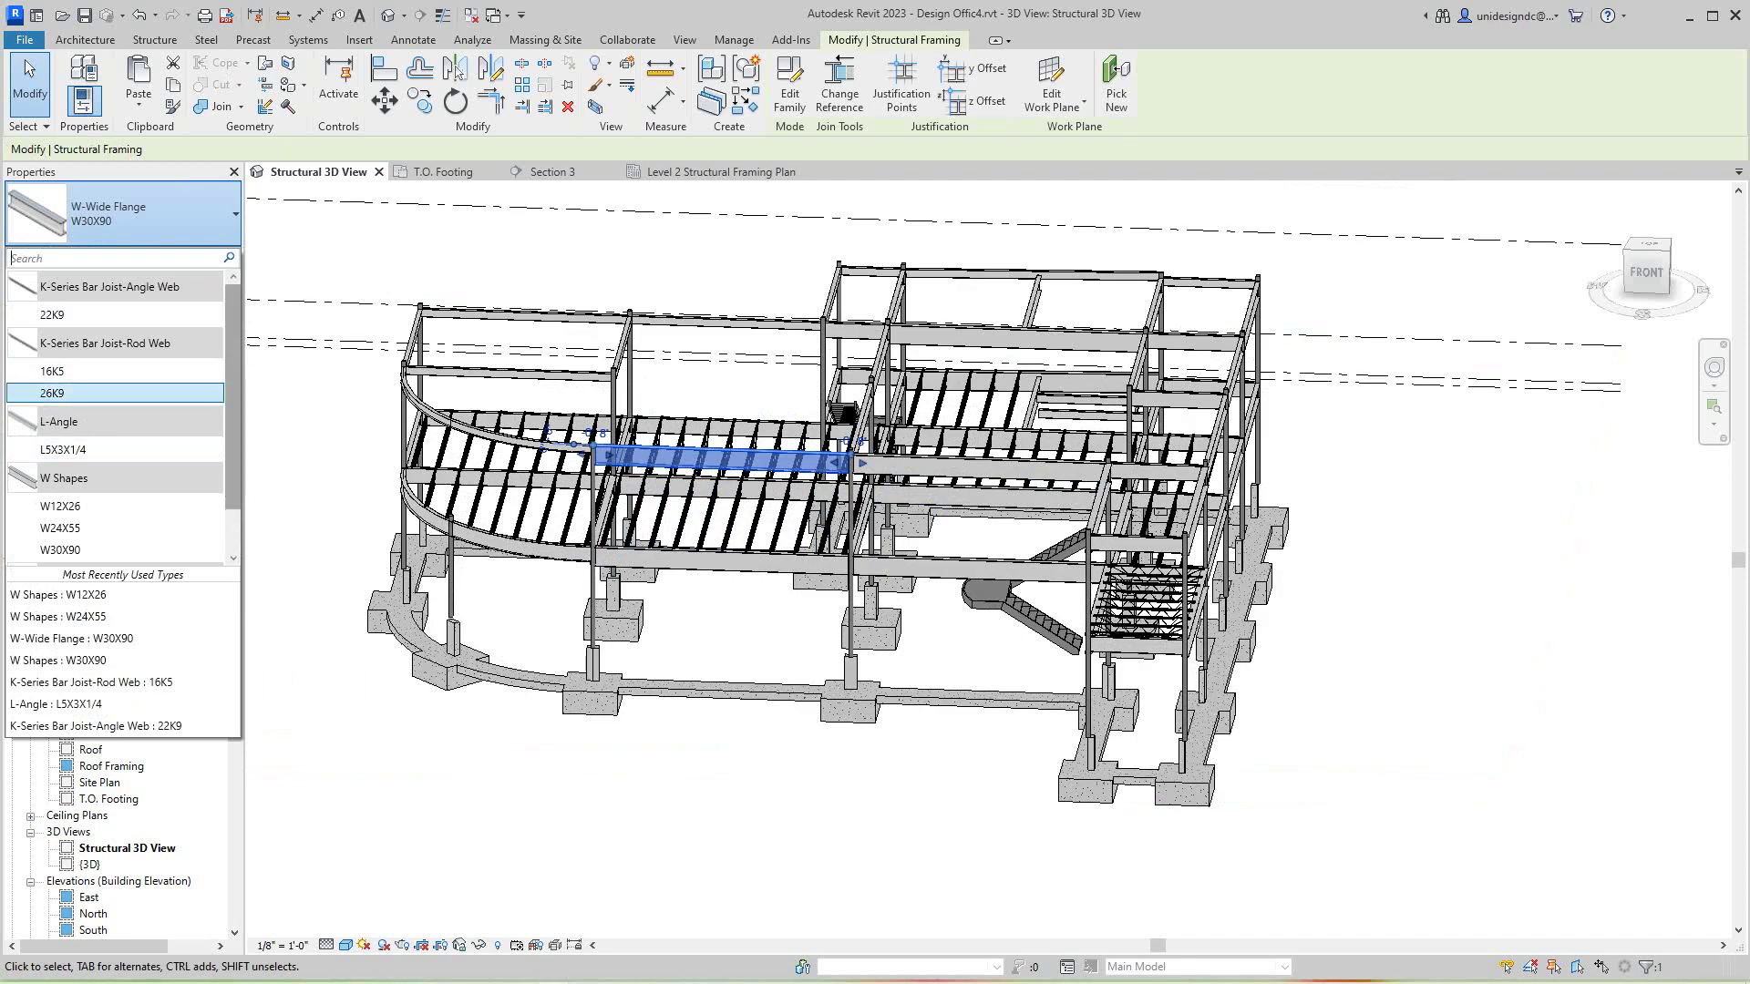
click(115, 506)
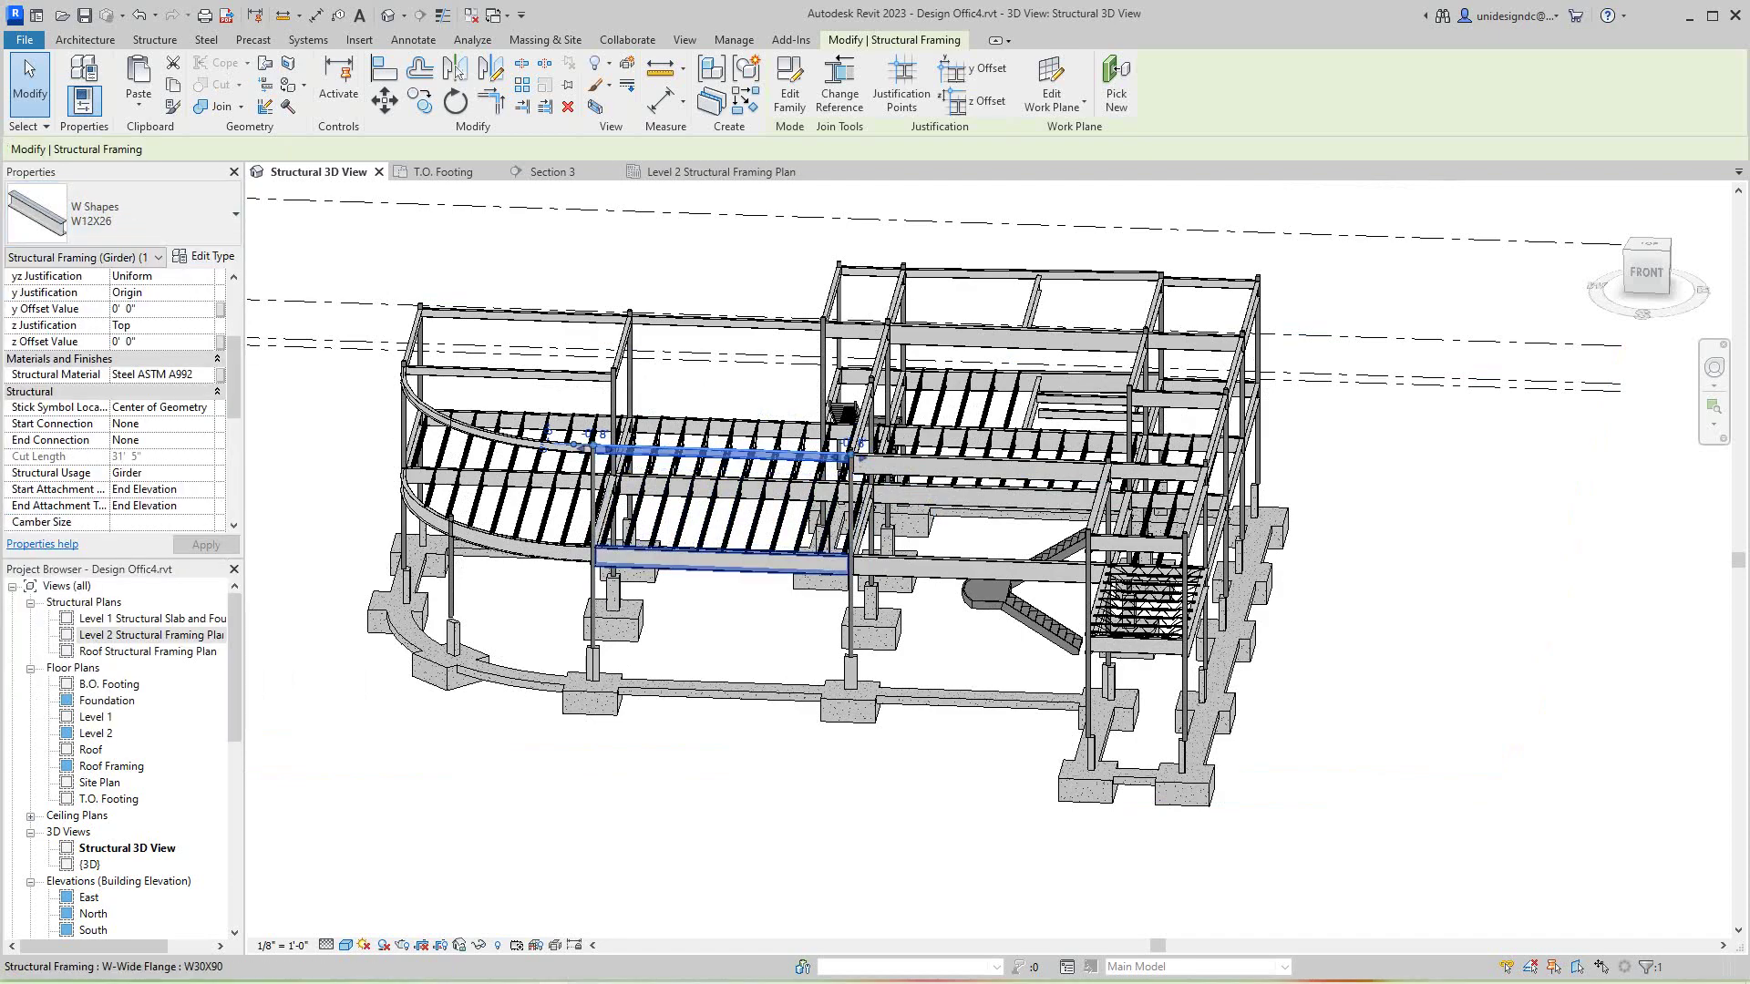
scroll(764, 607, down, 1)
scroll(365, 821, up, 2)
key(Escape)
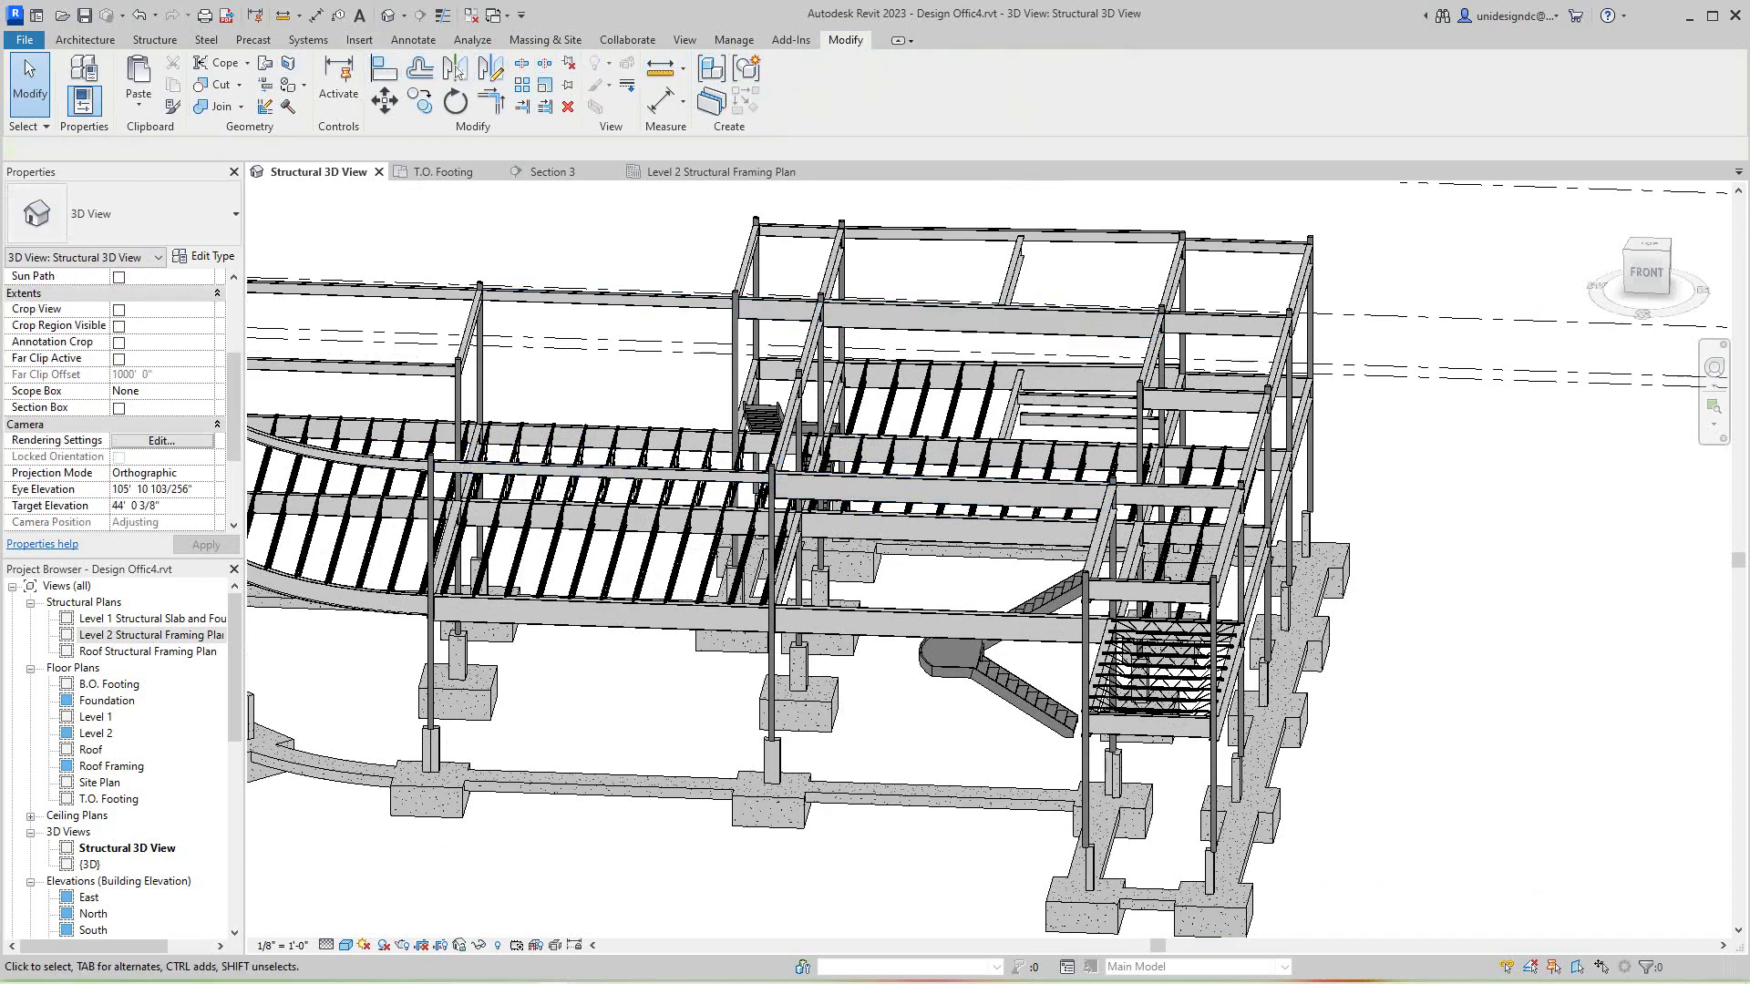
Match the W12X26 type of that front roof girder onto the adjoining front girder and the long interior roof girder line.
click(173, 105)
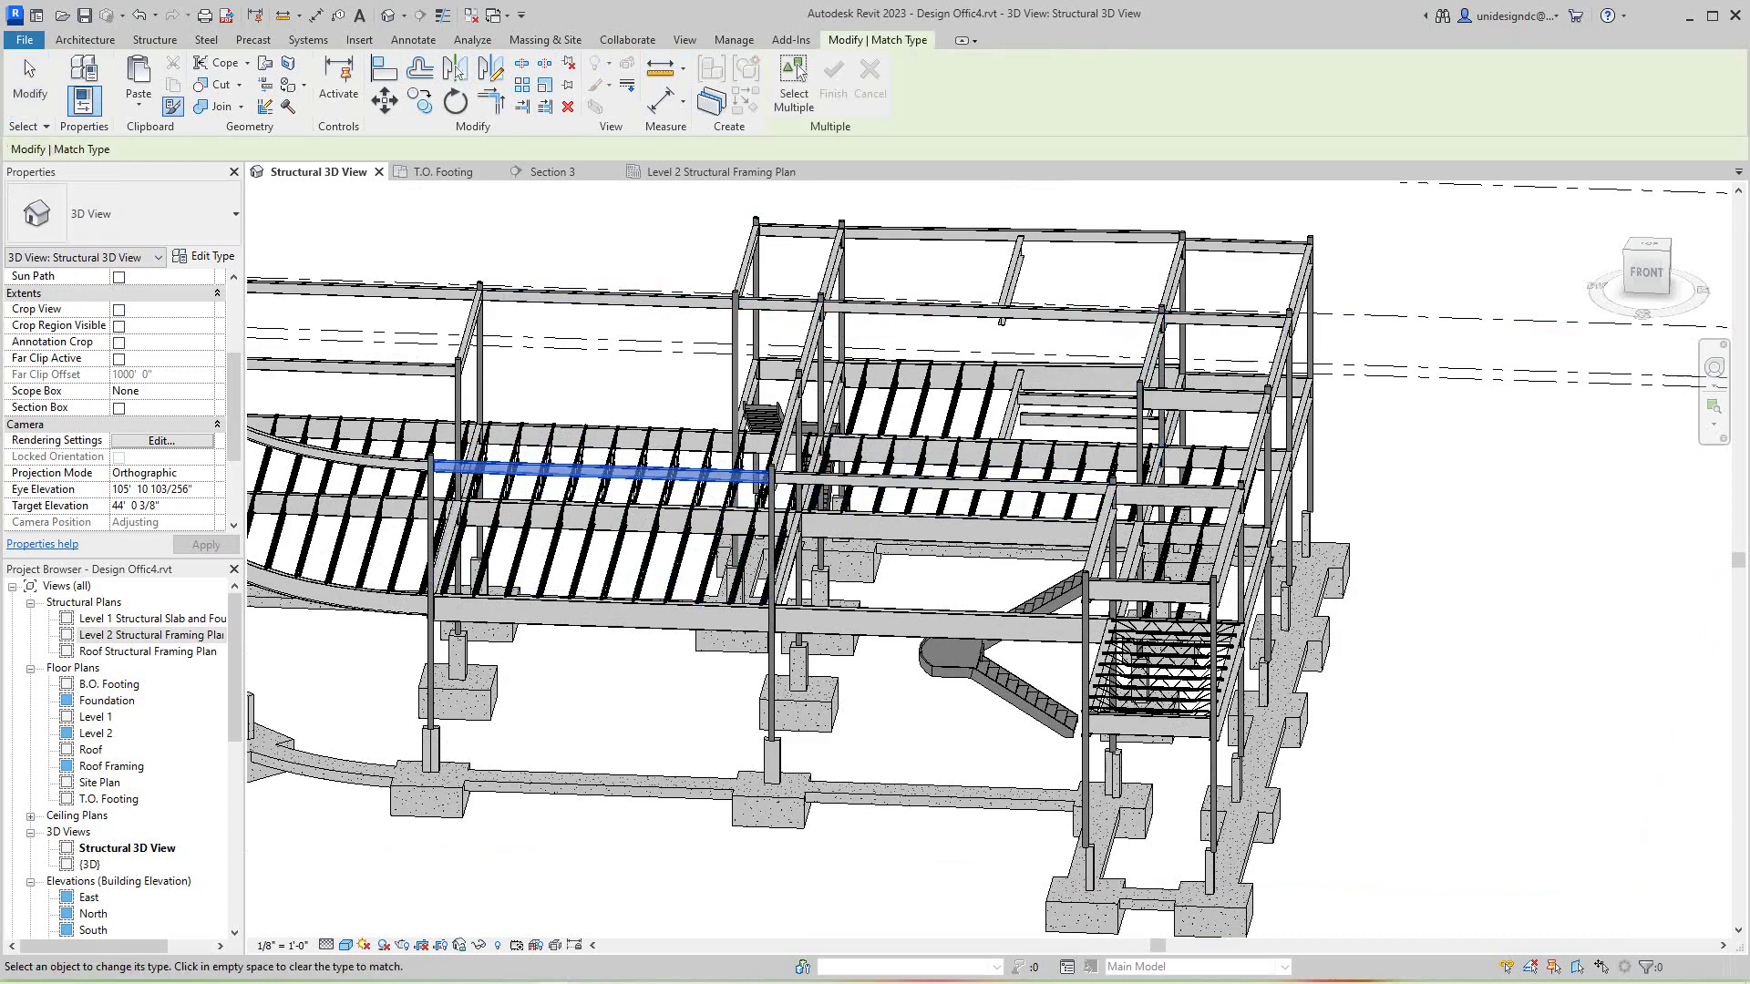
scroll(917, 355, down, 3)
Examine the roof and Level 2 girders from the front corner, the rear and the curved end for deeper sections.
drag(1647, 272, 1531, 251)
mouse_move(953, 343)
shift+middle_down()
mouse_move(948, 328)
mouse_move(857, 428)
mouse_move(820, 437)
mouse_move(957, 329)
mouse_move(980, 447)
mouse_move(1039, 405)
mouse_move(1039, 360)
shift+middle_up()
scroll(642, 488, up, 4)
middle_drag(642, 488, 664, 706)
scroll(664, 707, up, 1)
scroll(603, 557, up, 3)
scroll(572, 489, down, 5)
click(1662, 272)
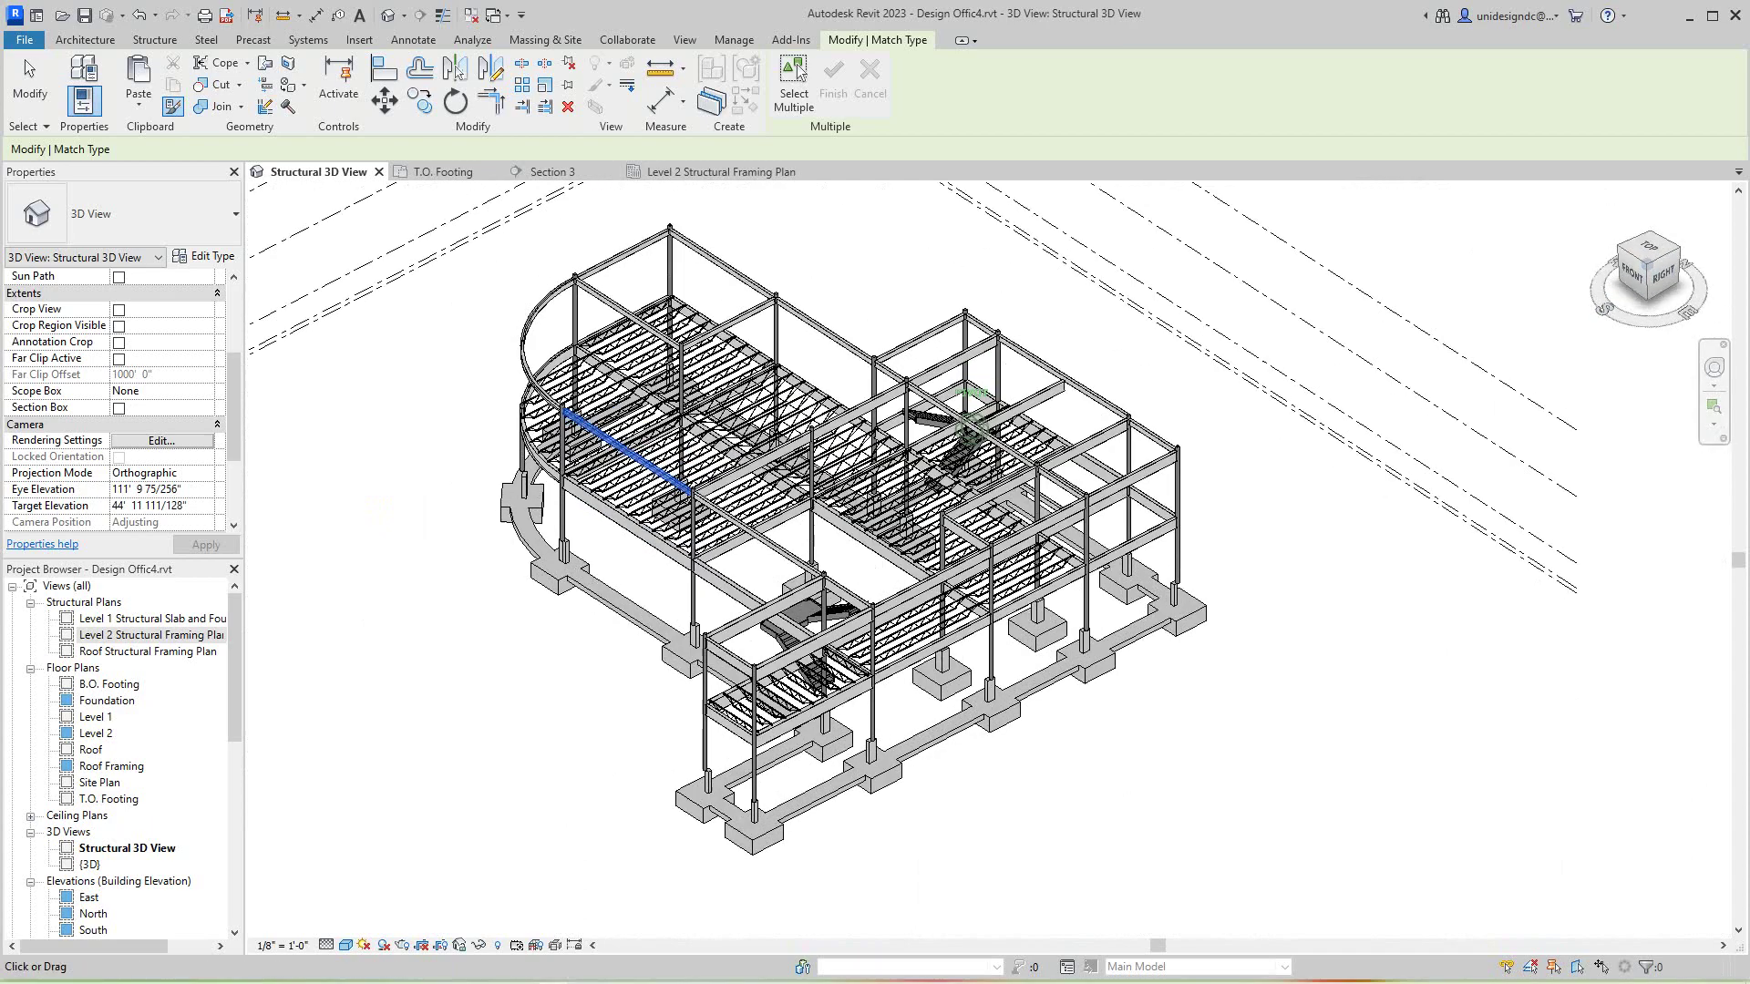
mouse_move(972, 429)
shift+middle_down()
mouse_move(680, 424)
mouse_move(534, 387)
shift+middle_up()
shift+middle_drag(848, 438, 852, 451)
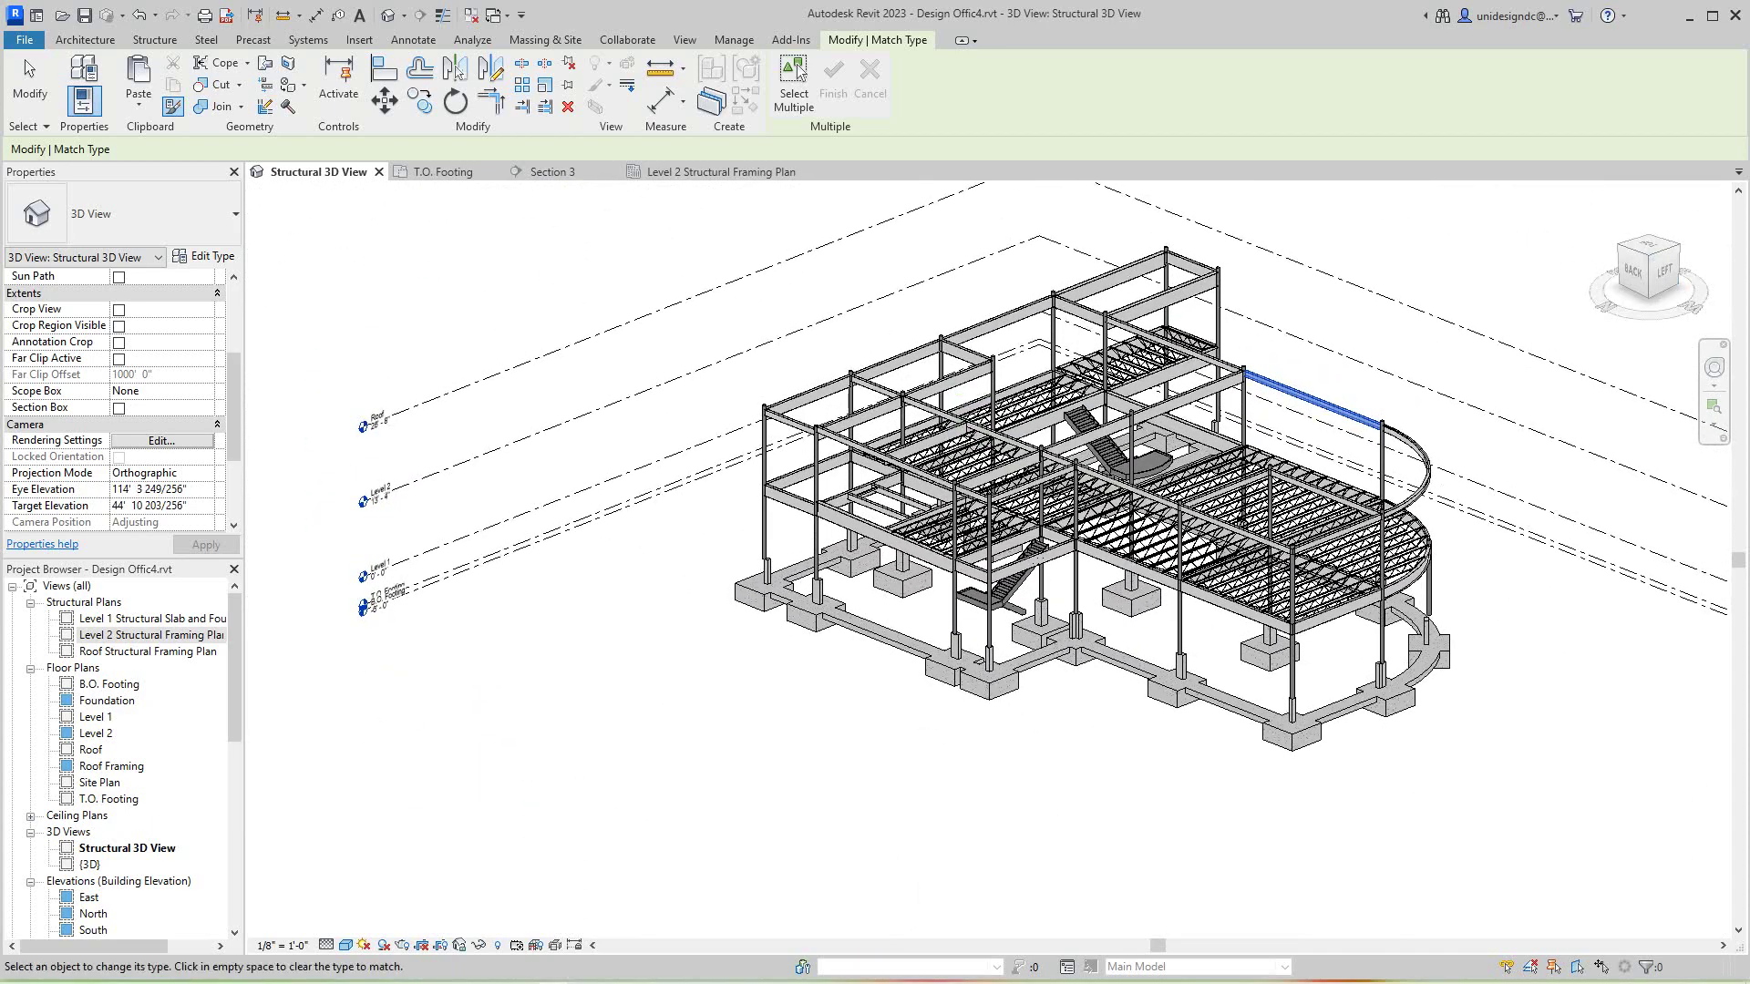
middle_drag(1479, 651, 1039, 634)
scroll(1039, 634, up, 2)
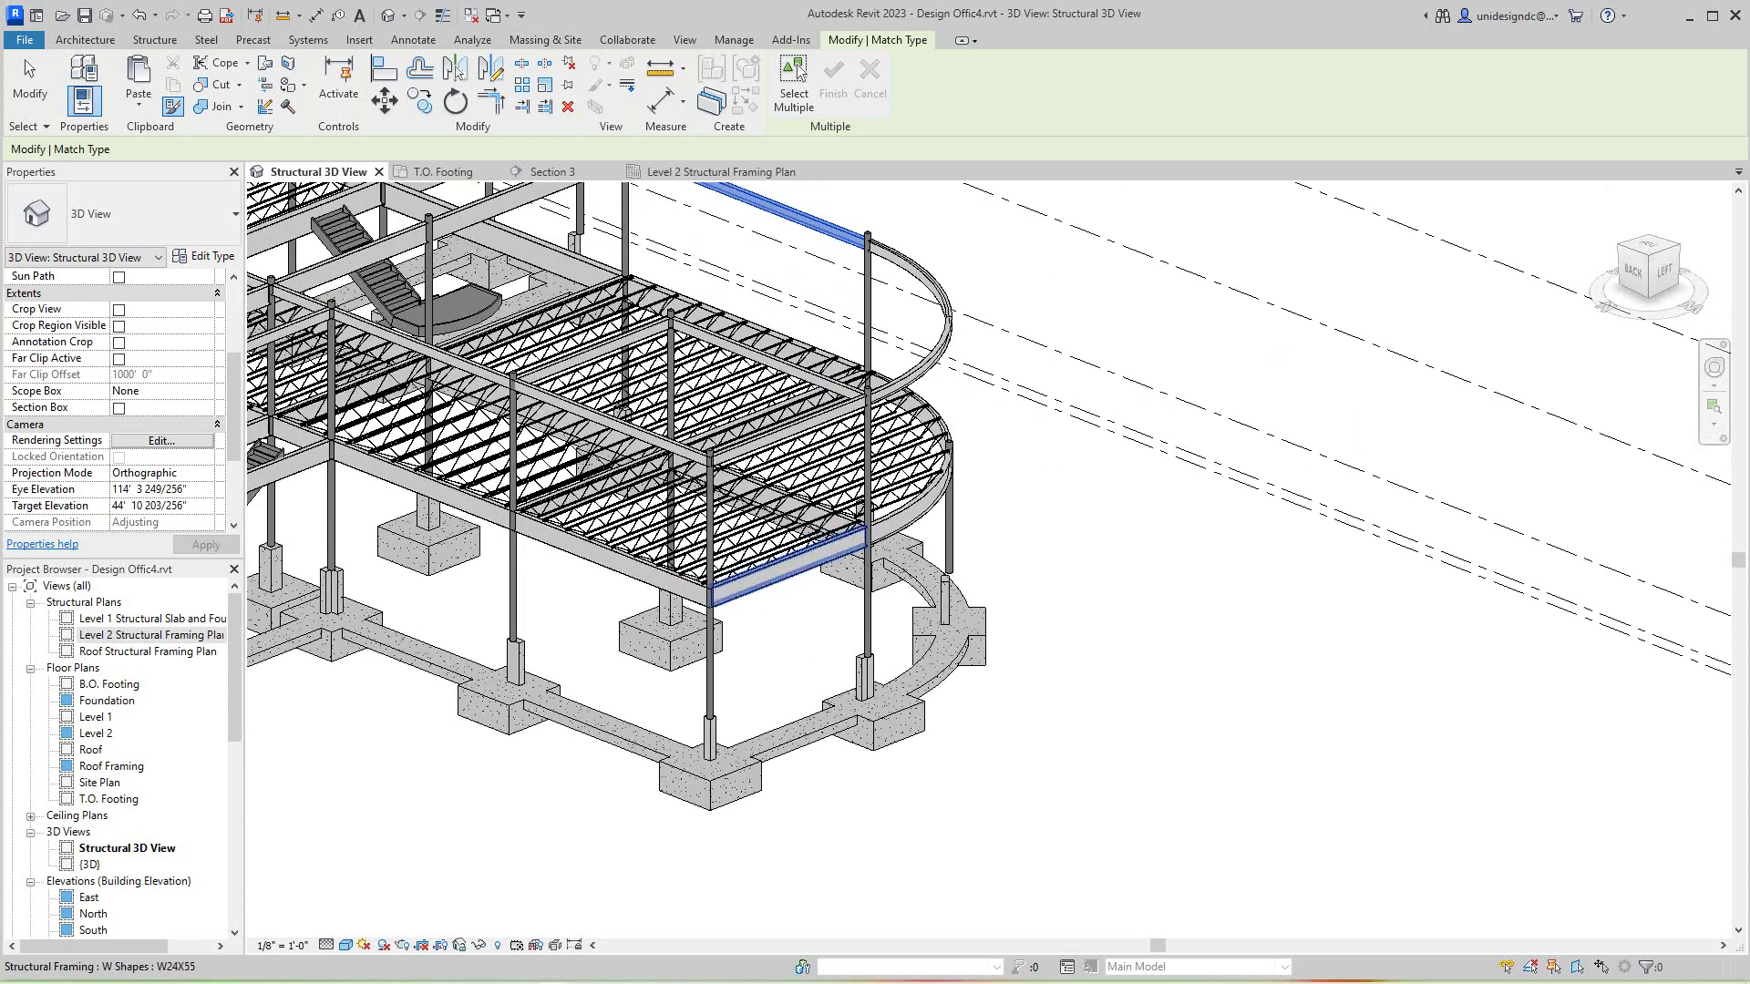
scroll(763, 565, down, 2)
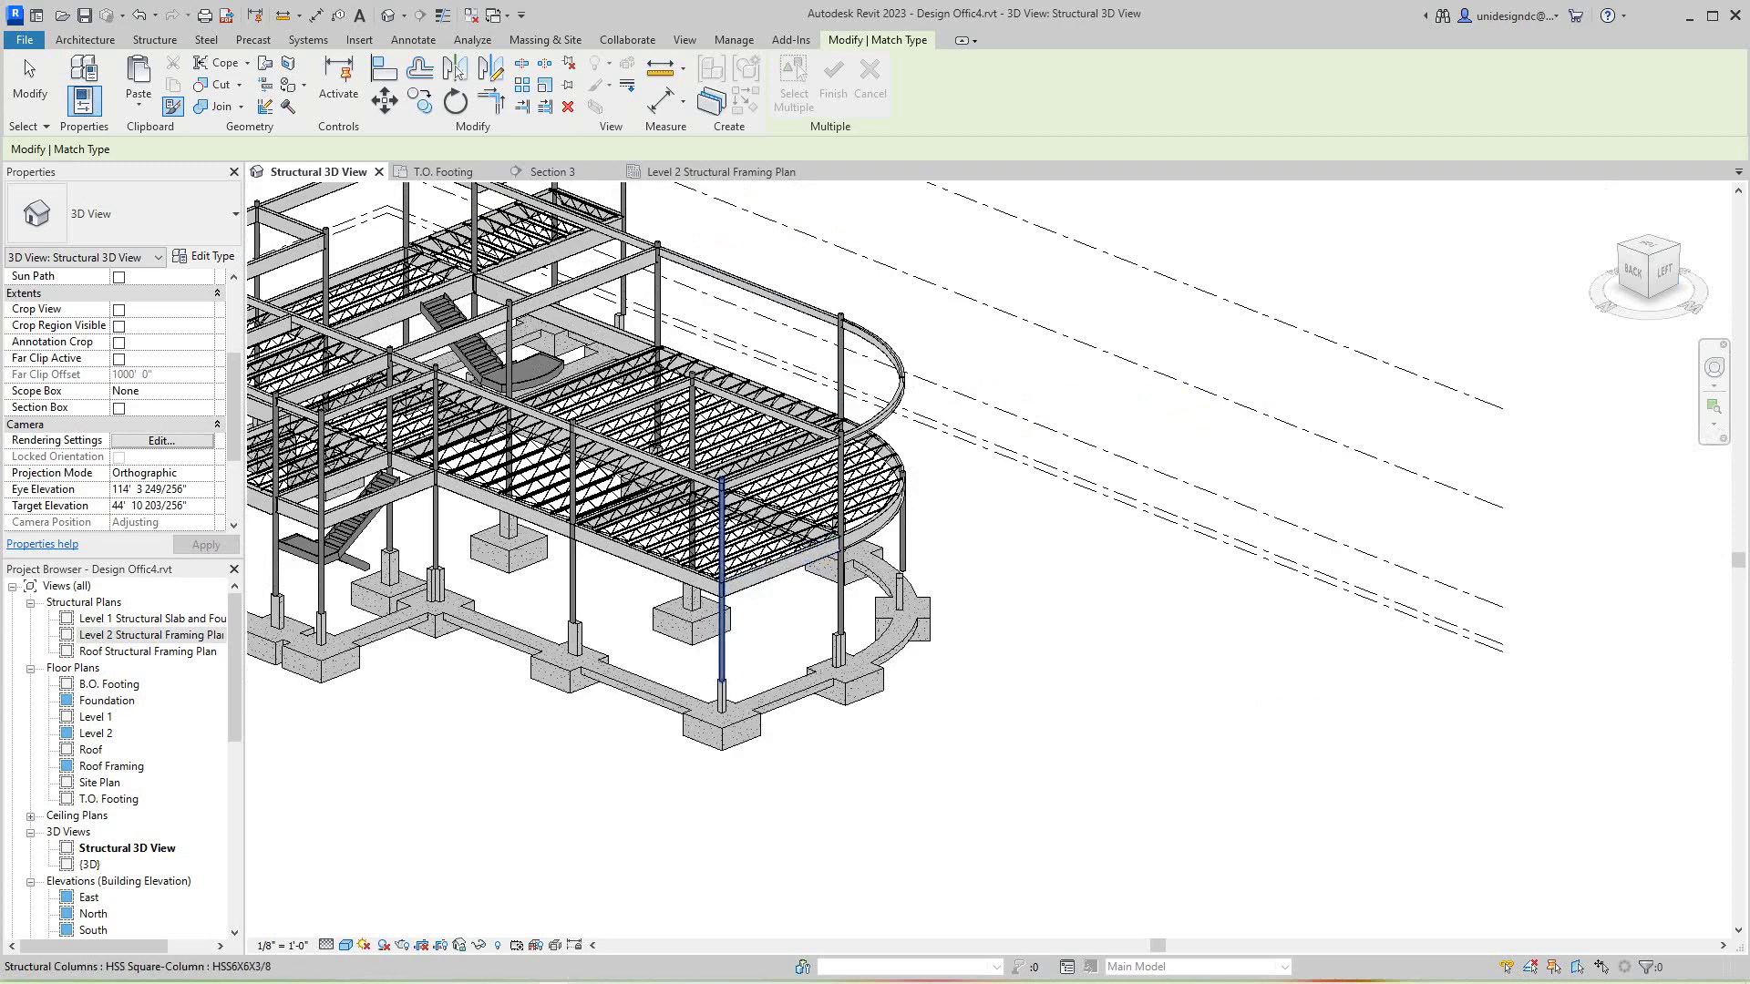
Try to pick the Level 2 edge girder beside the curved bay as the Match Type source, and leave the command.
click(733, 569)
scroll(783, 578, up, 3)
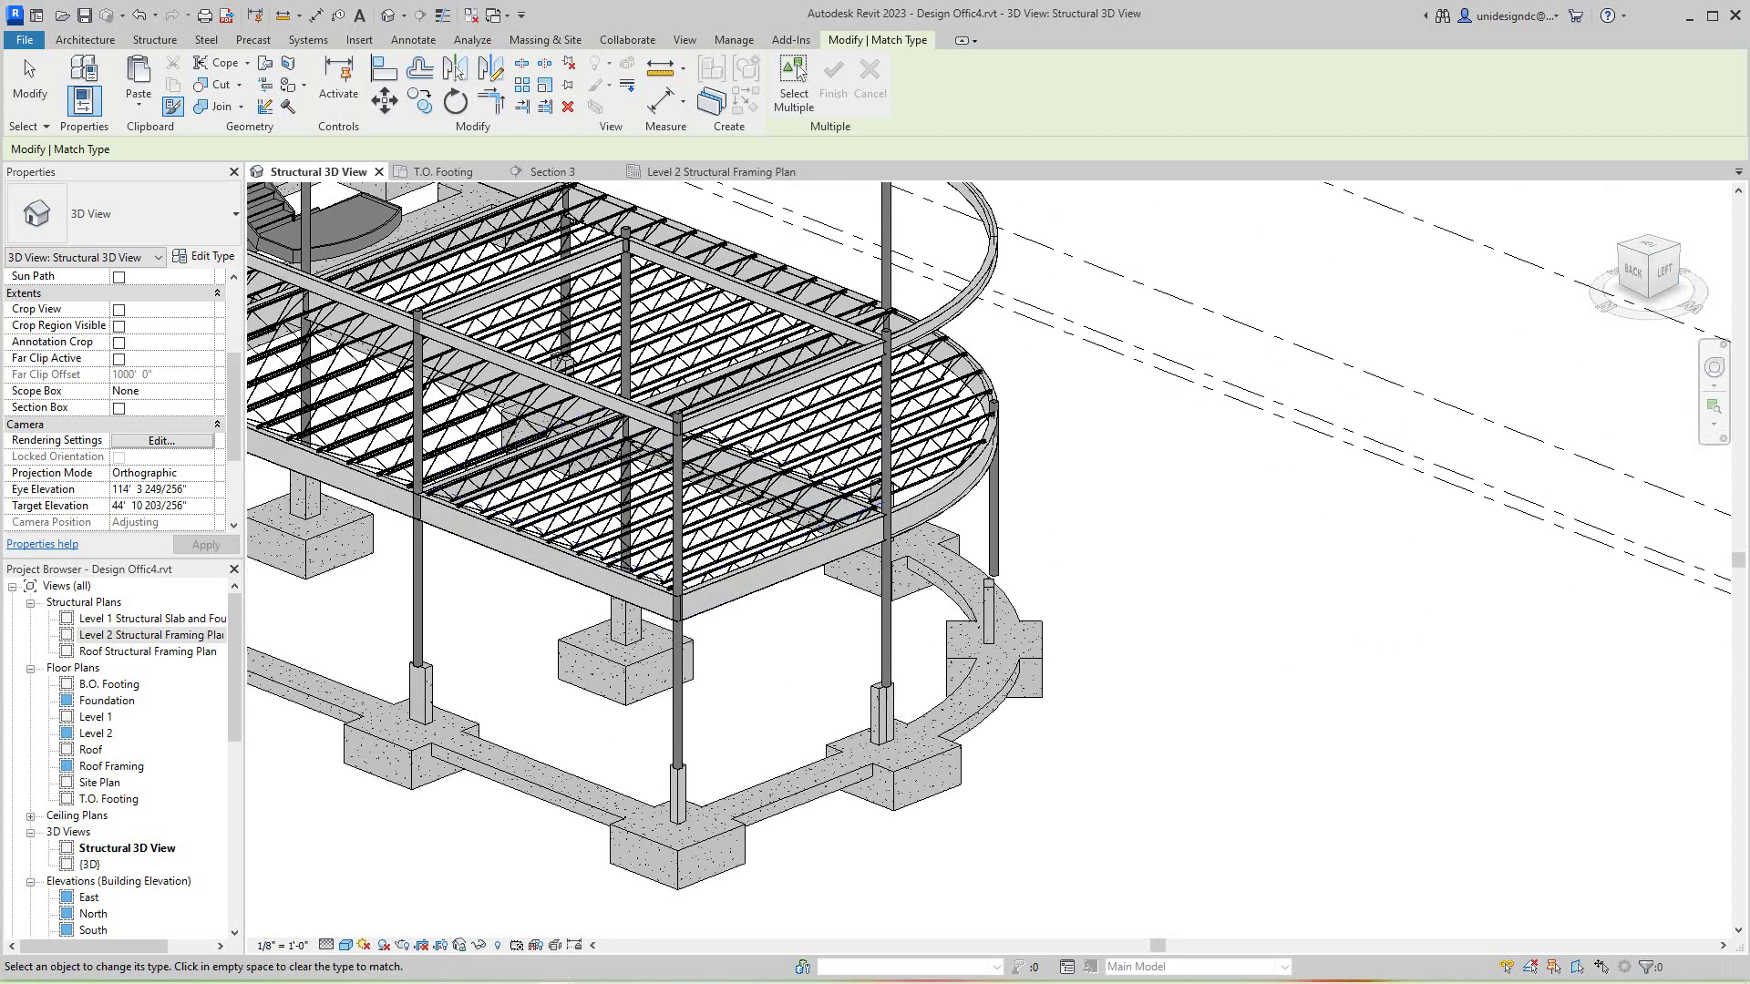
key(Escape)
click(755, 533)
click(138, 101)
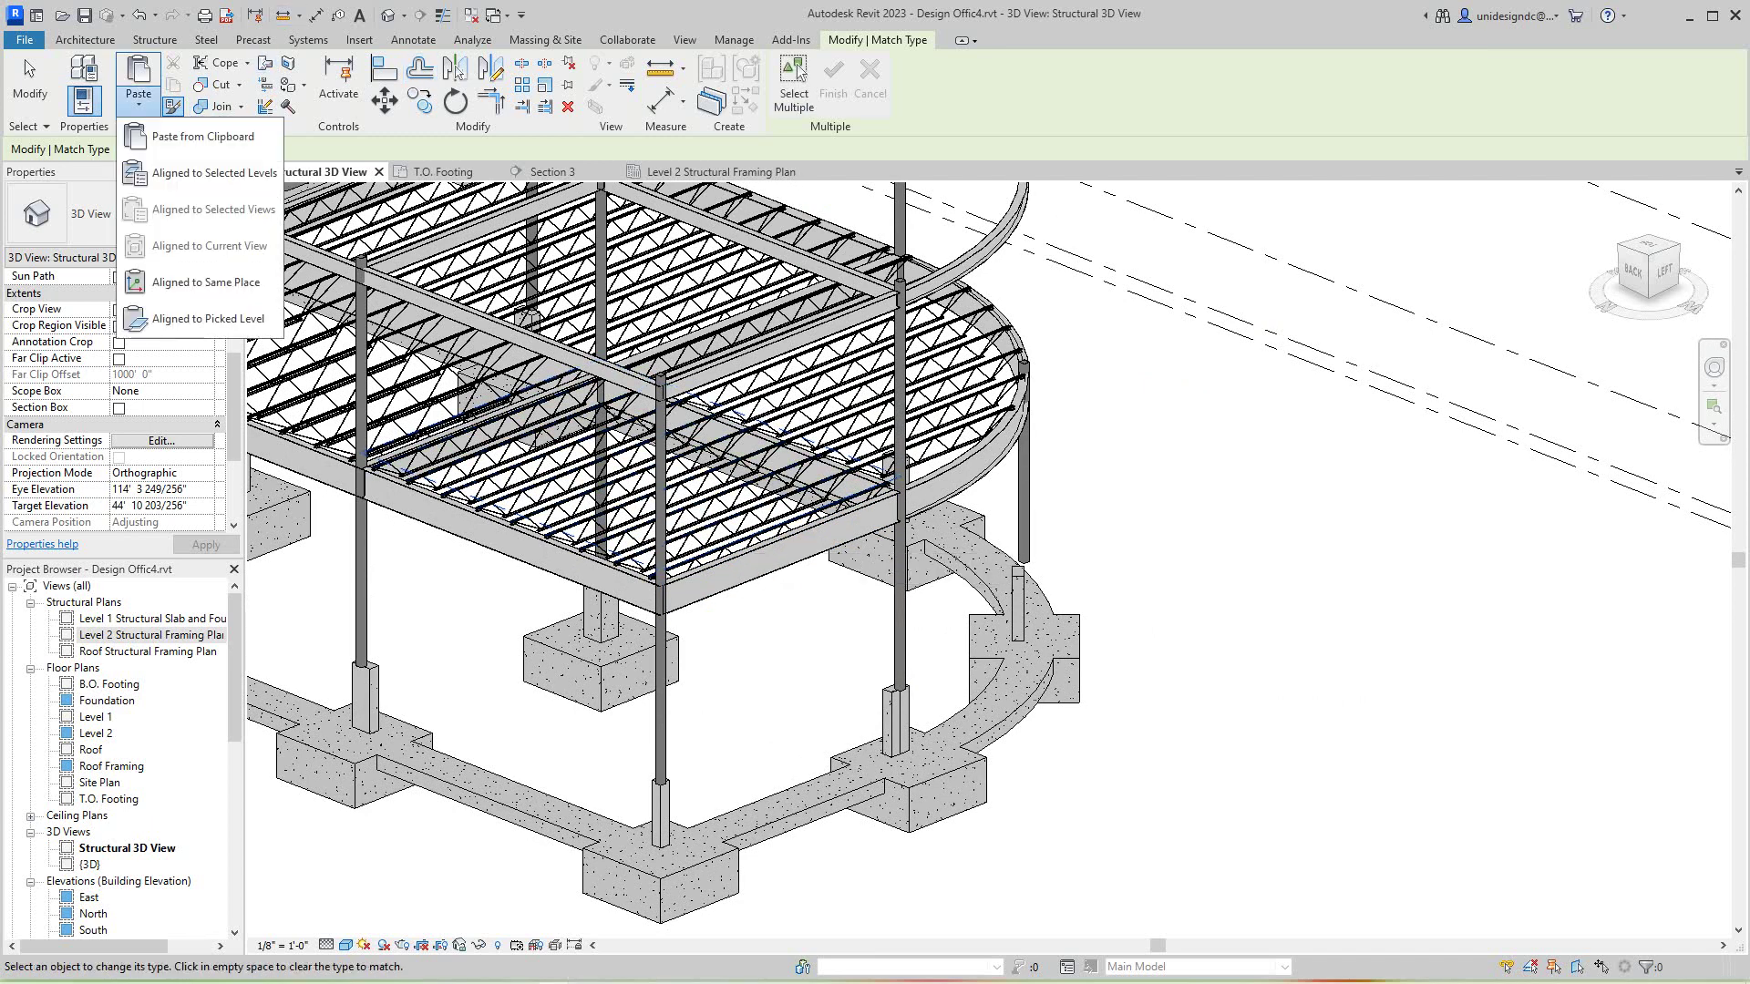
key(Escape)
key(Escape)
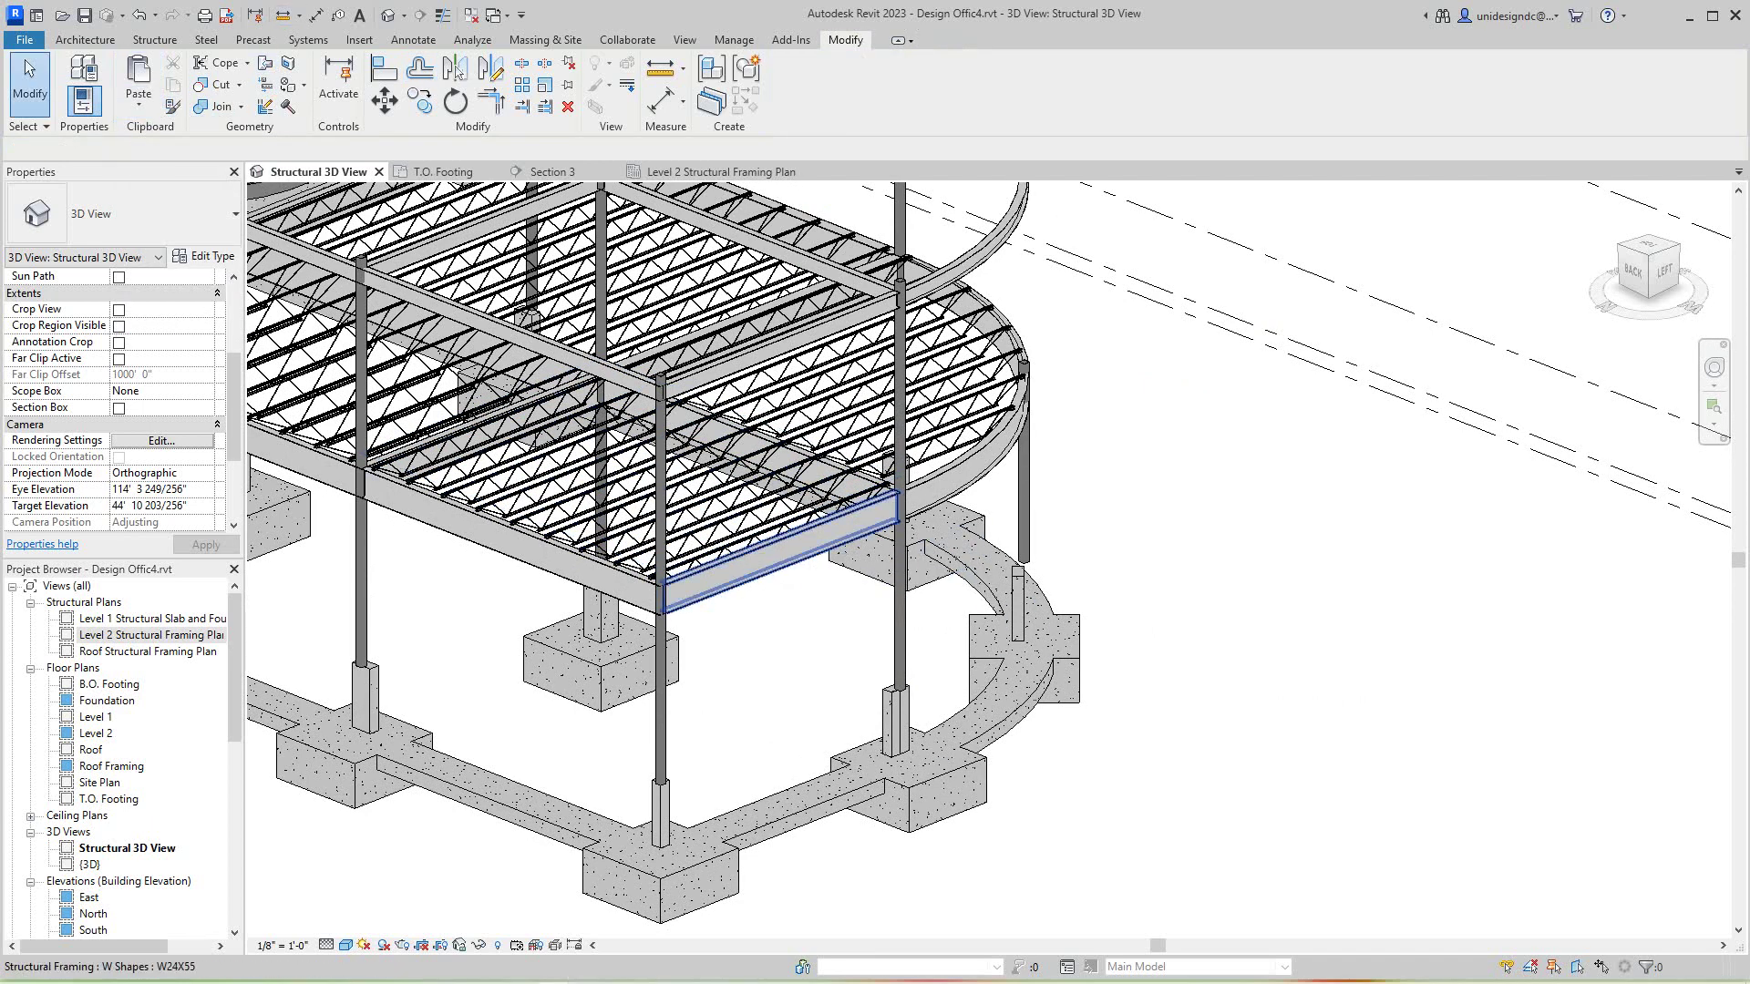
key(Tab)
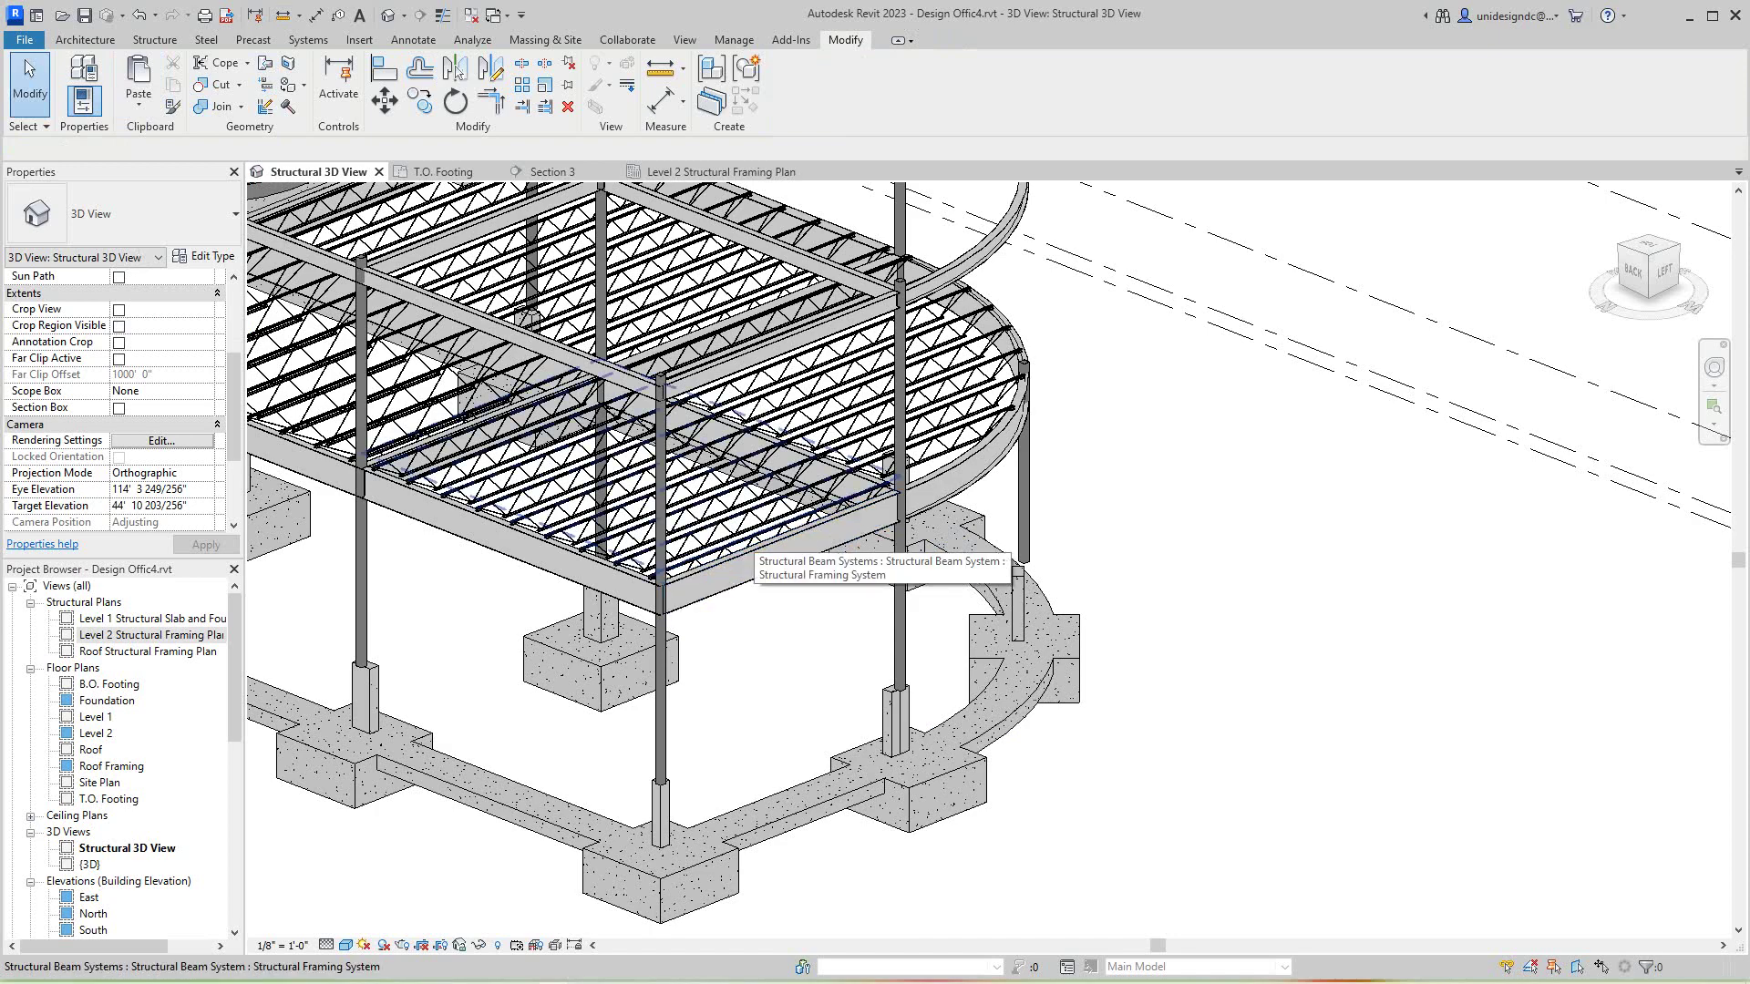
scroll(747, 547, down, 4)
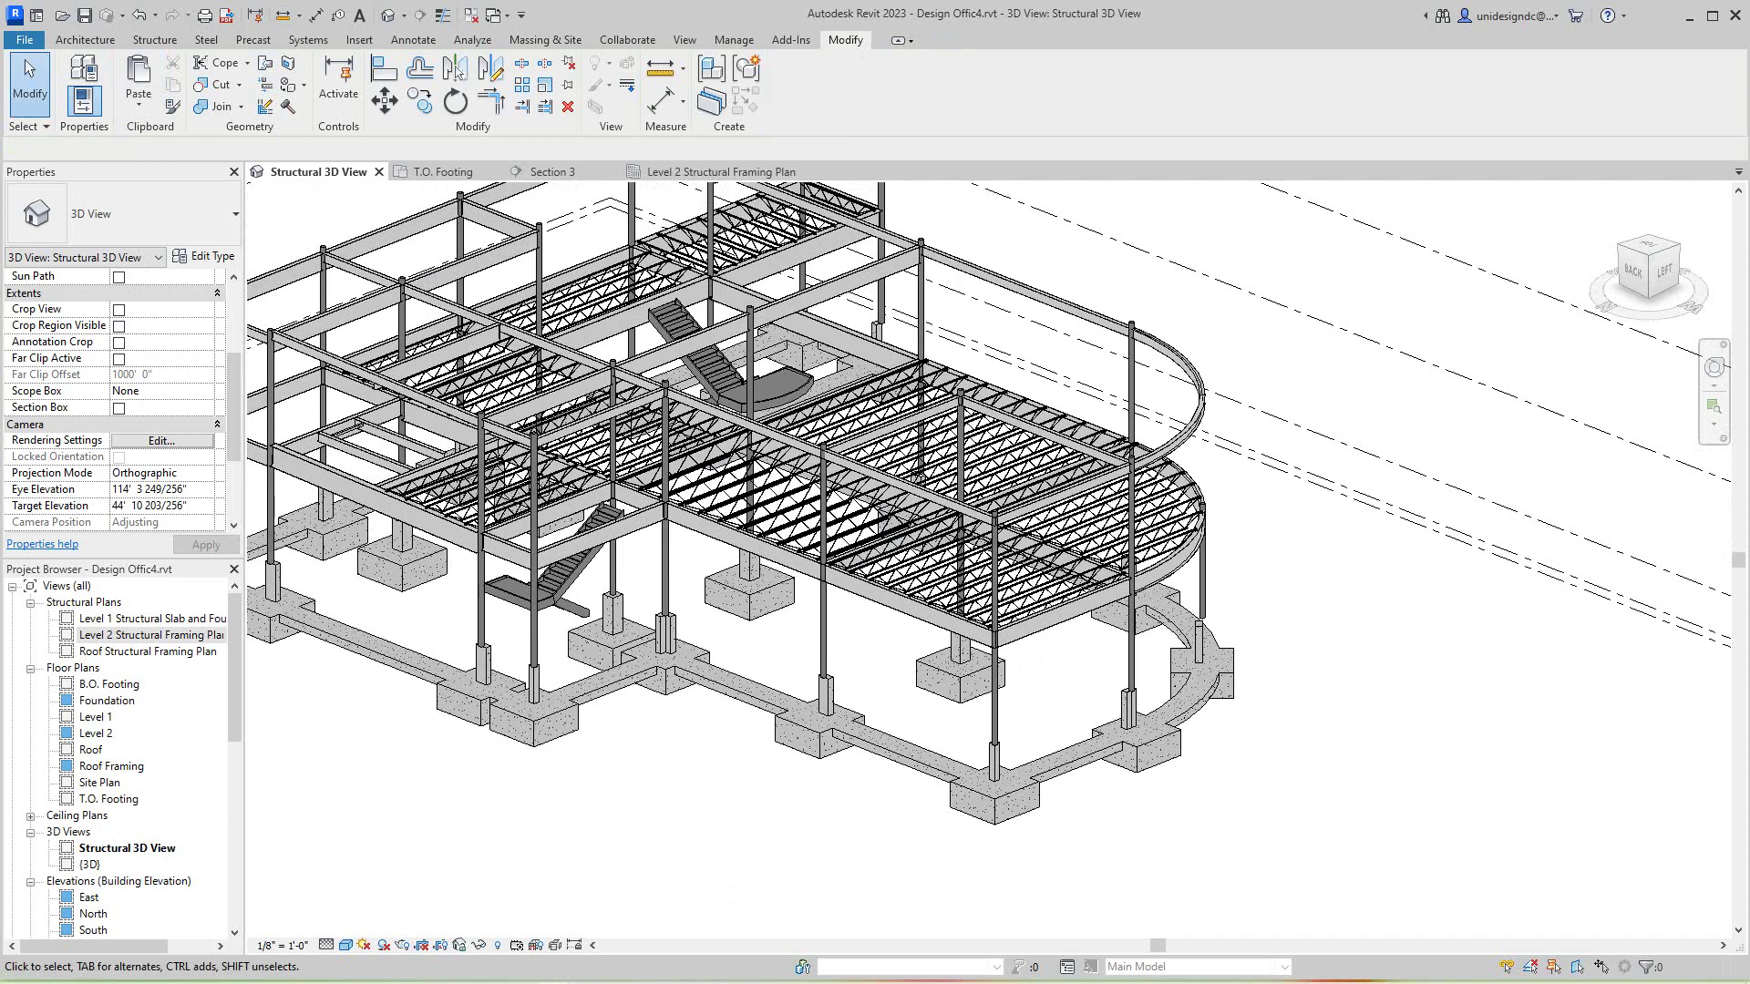
middle_drag(747, 546, 884, 622)
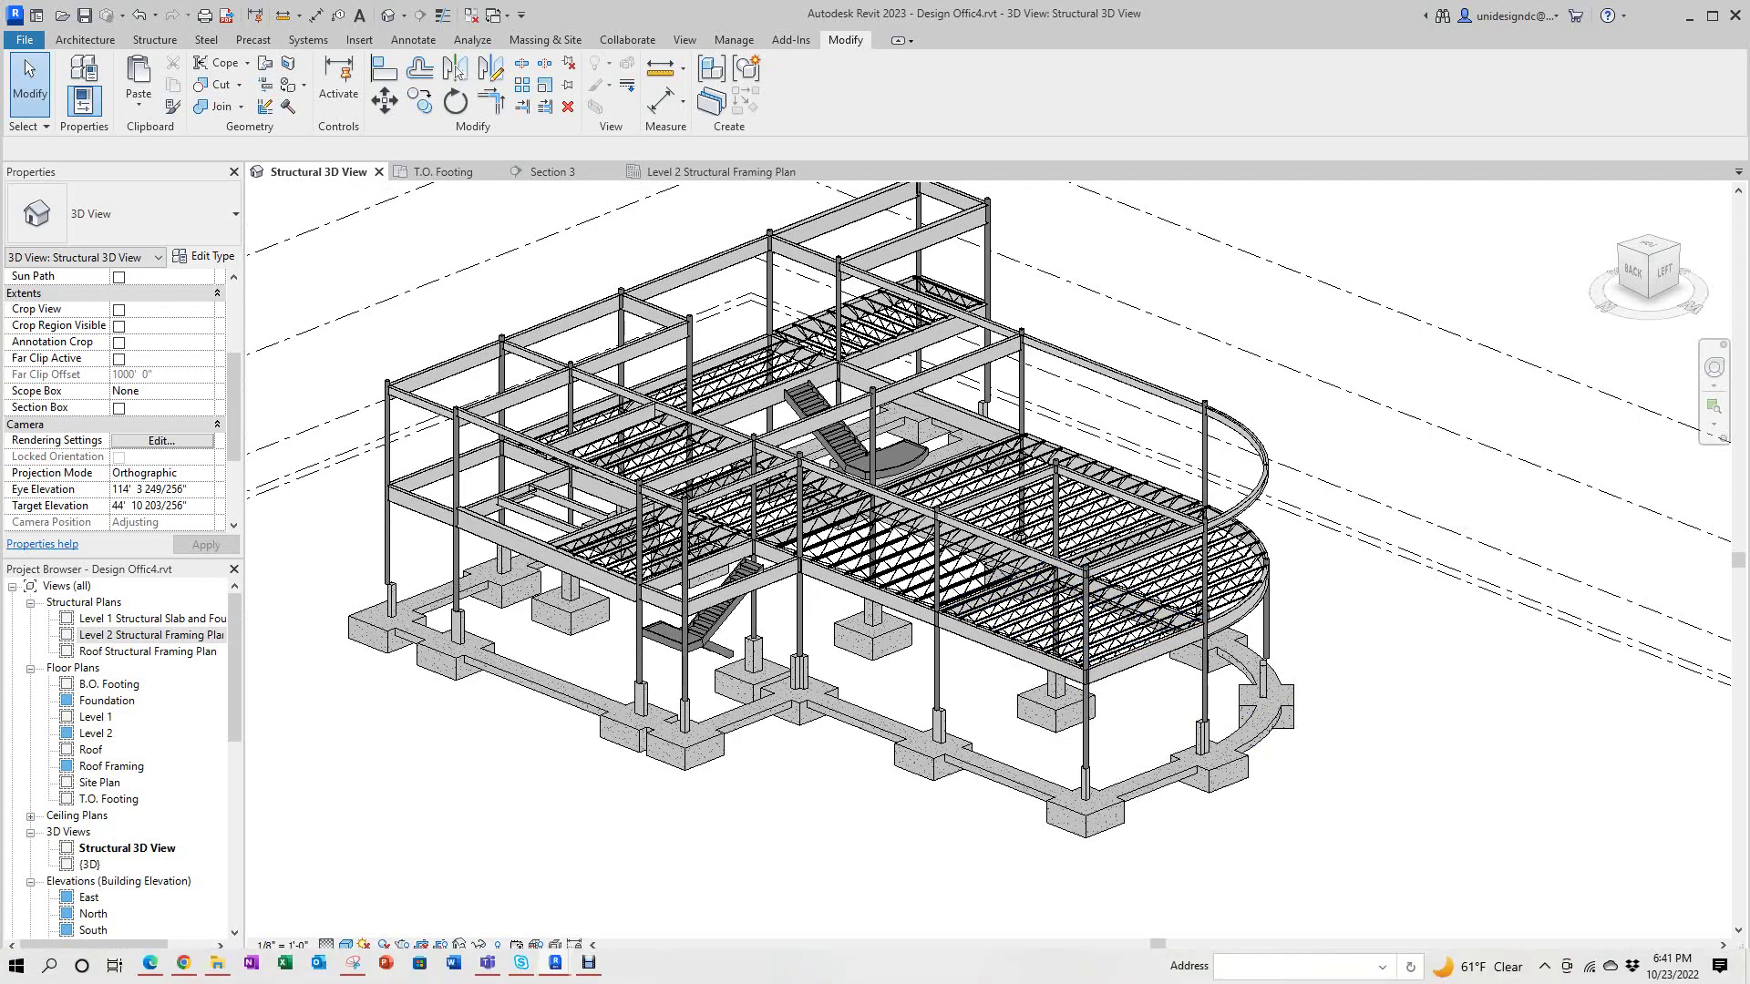
click(588, 965)
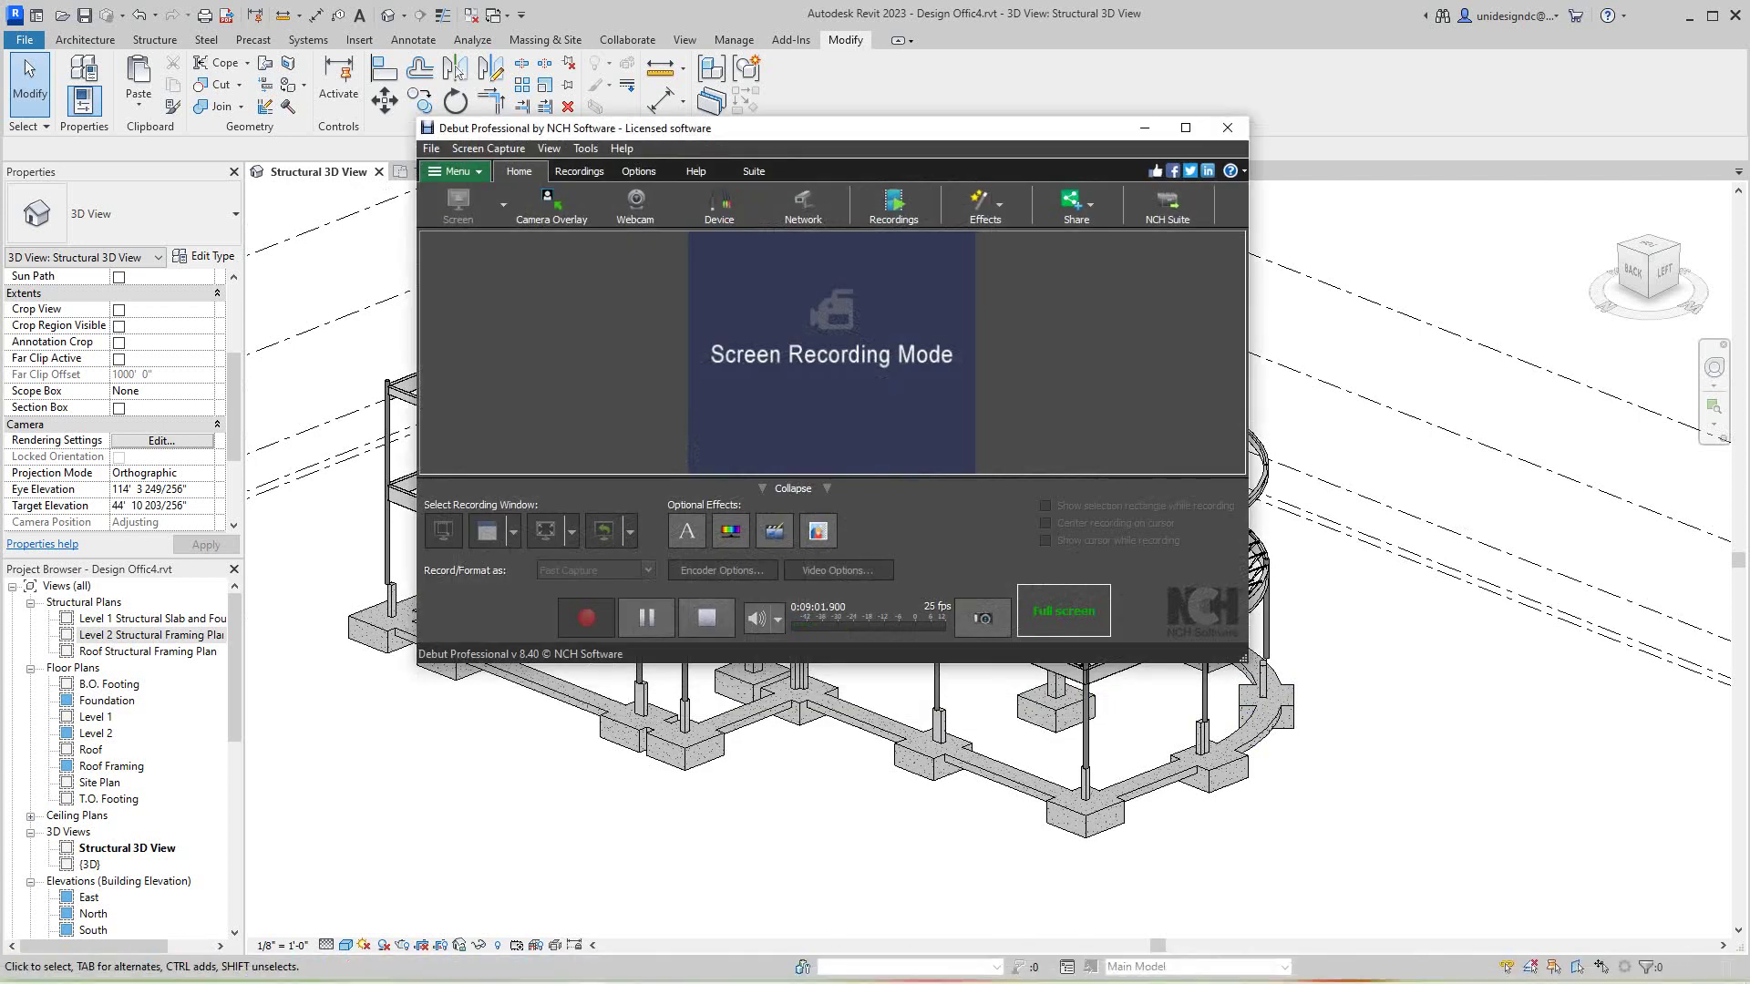